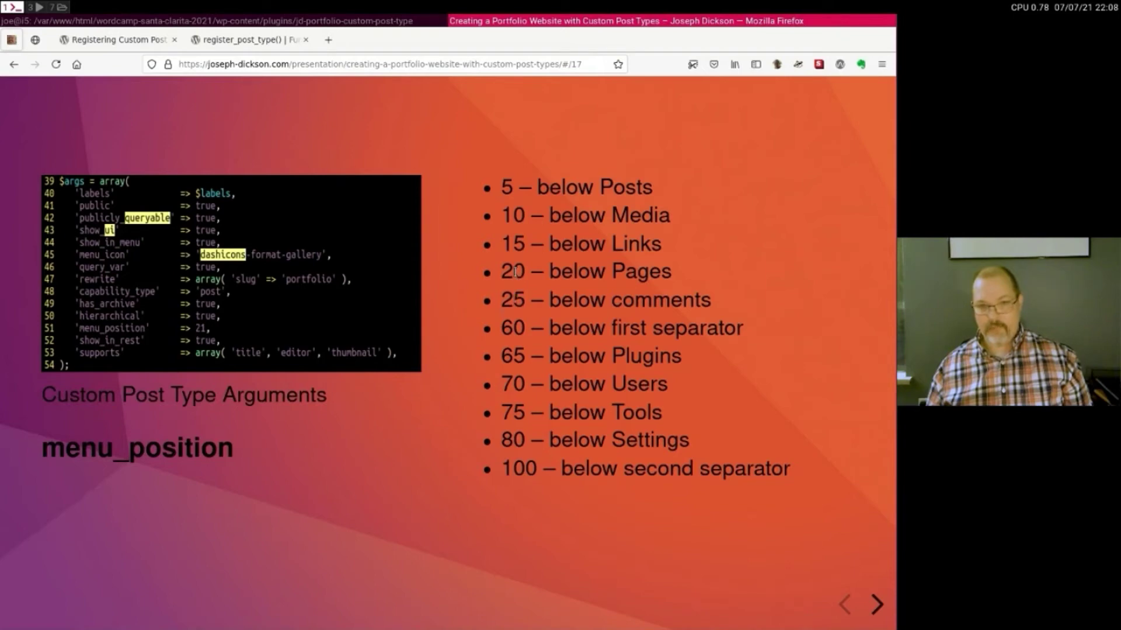
Highlight the text between the 20 and 25 entries in the slide's menu_position list, then clear the selection.
{"action": "left_click", "coordinate": [514, 303]}
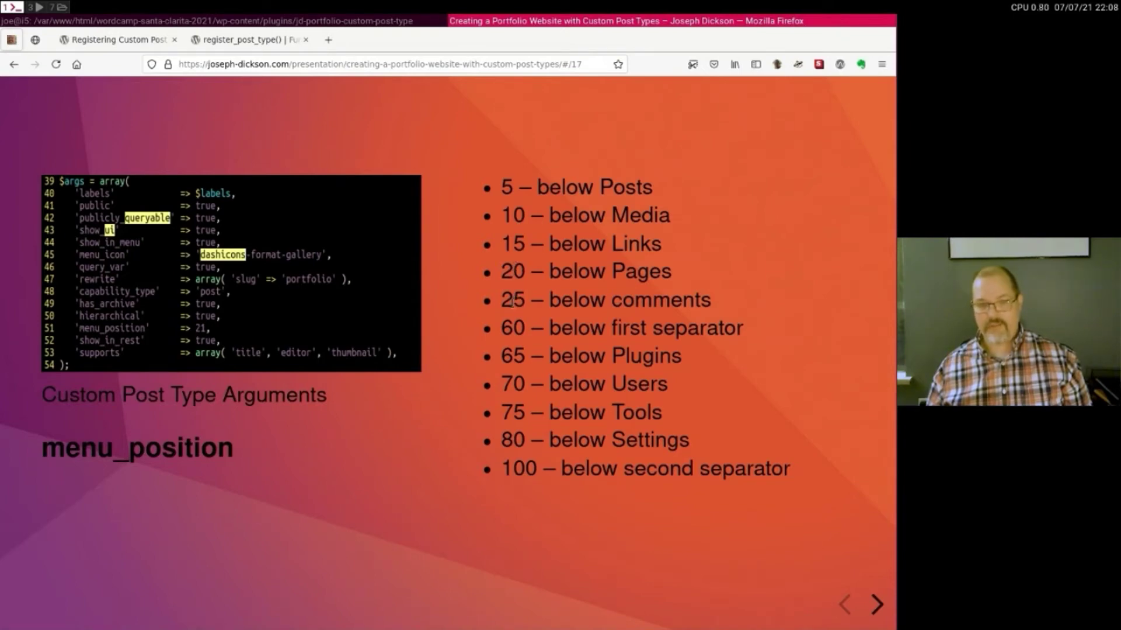
{"action": "left_click_drag", "start_coordinate": [516, 269], "coordinate": [512, 300]}
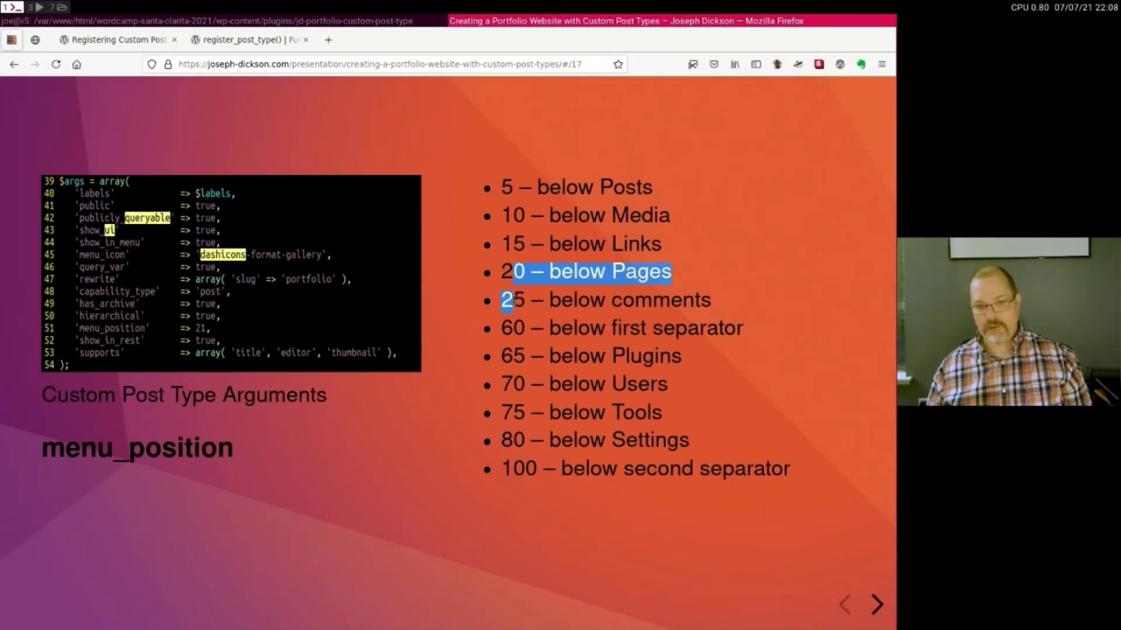
{"action": "left_click", "coordinate": [513, 302]}
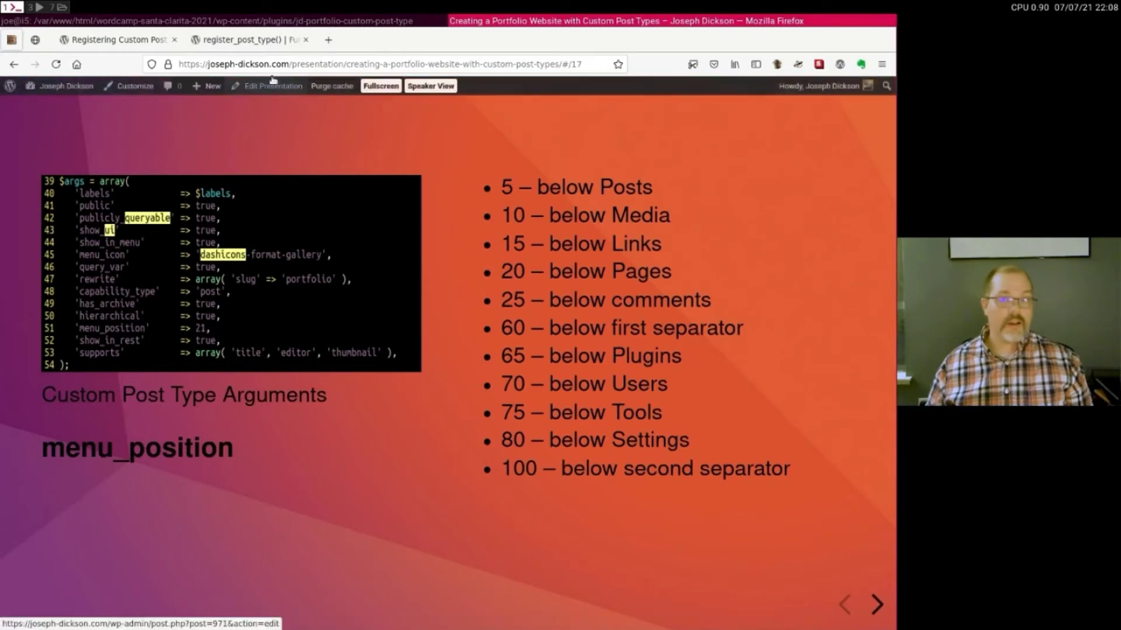
Switch to the Vim terminal and go through the portfolio plugin's index.php down to its last line, 66.
{"action": "left_click", "coordinate": [284, 22]}
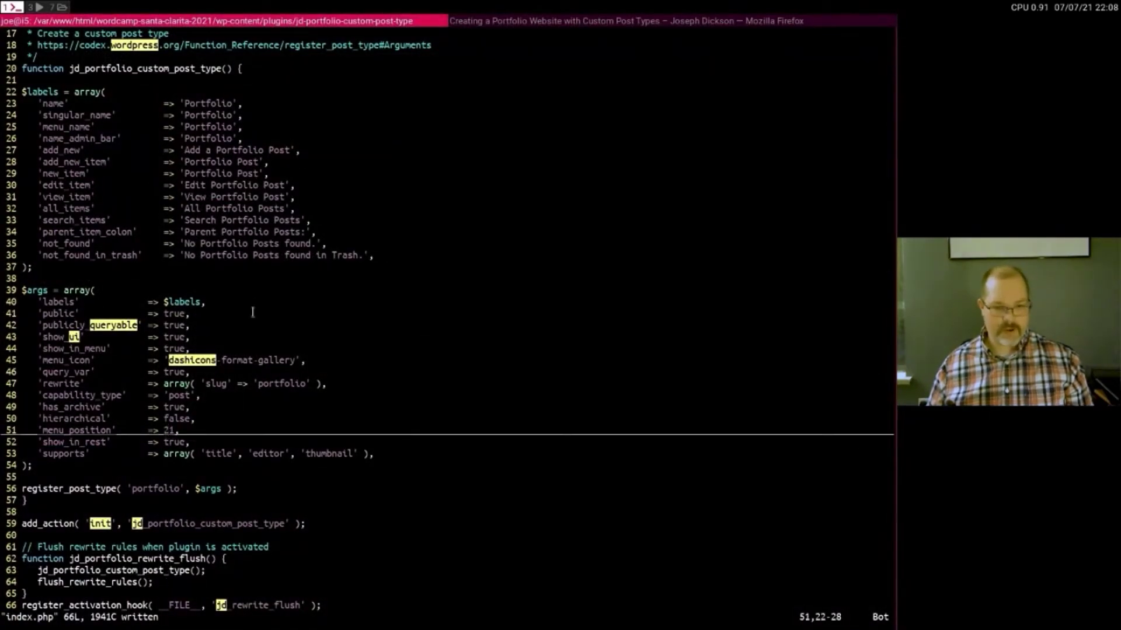
{"action": "key", "text": "j"}
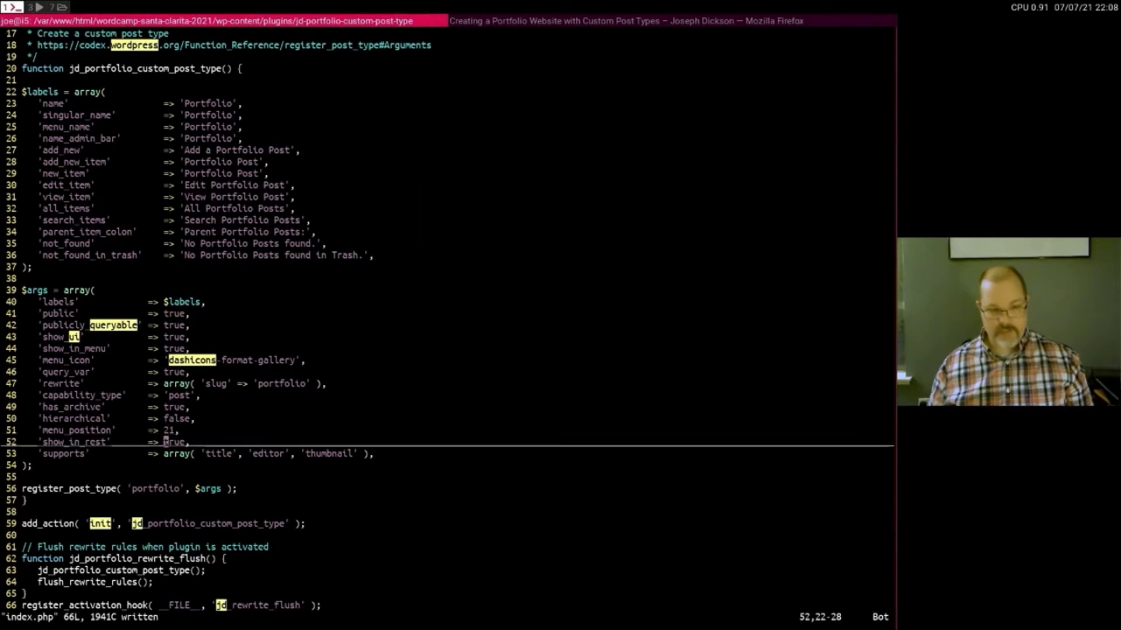
{"action": "key", "text": "j"}
{"action": "key", "text": "j"}
{"action": "key", "text": "j"}
{"action": "key", "text": "j"}
{"action": "key", "text": "j"}
{"action": "key", "text": "j"}
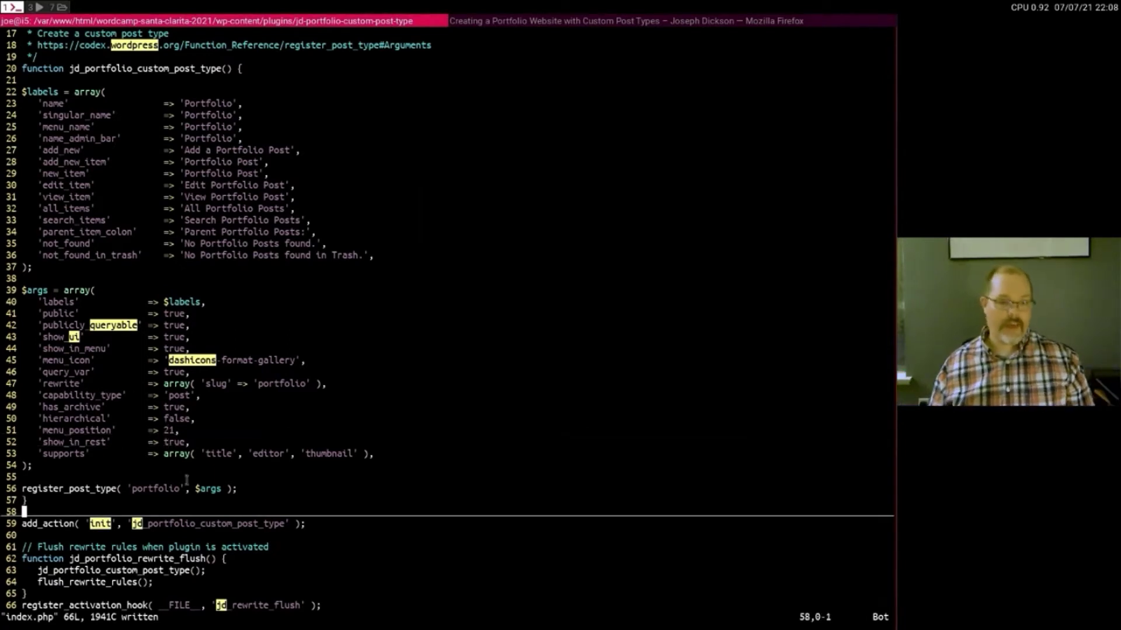
{"action": "key", "text": "j"}
{"action": "key", "text": "j"}
{"action": "key", "text": "j"}
{"action": "key", "text": "j"}
{"action": "key", "text": "j"}
{"action": "key", "text": "j"}
{"action": "key", "text": "j"}
{"action": "key", "text": "j"}
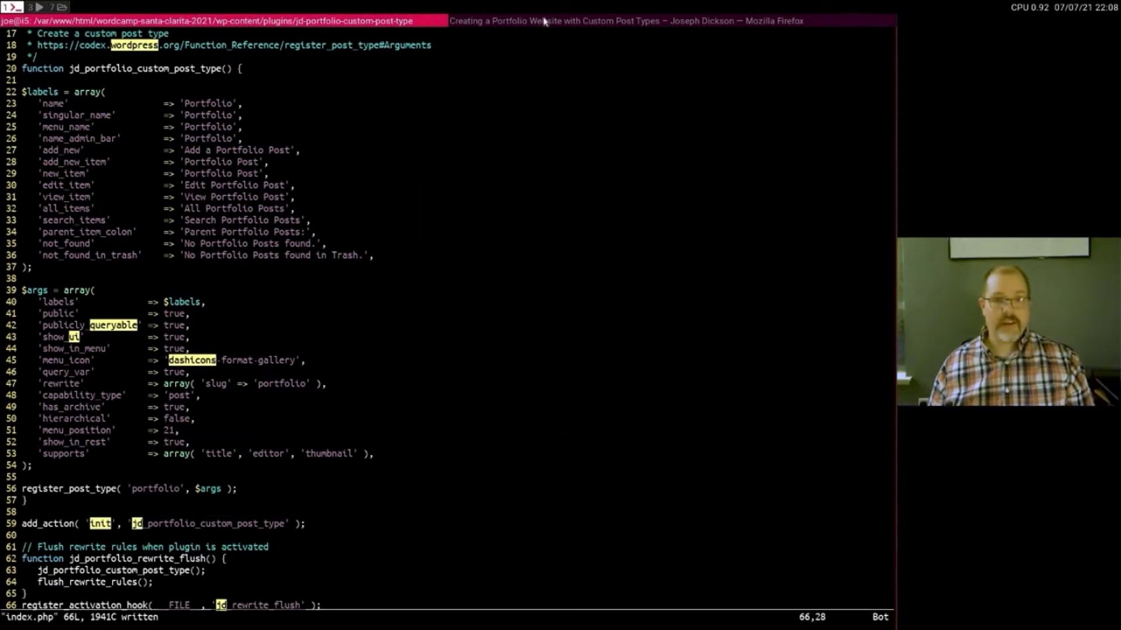
Switch to the presentation in Firefox and advance to the slide about register_post_type and add_action.
{"action": "key", "text": "super+Right"}
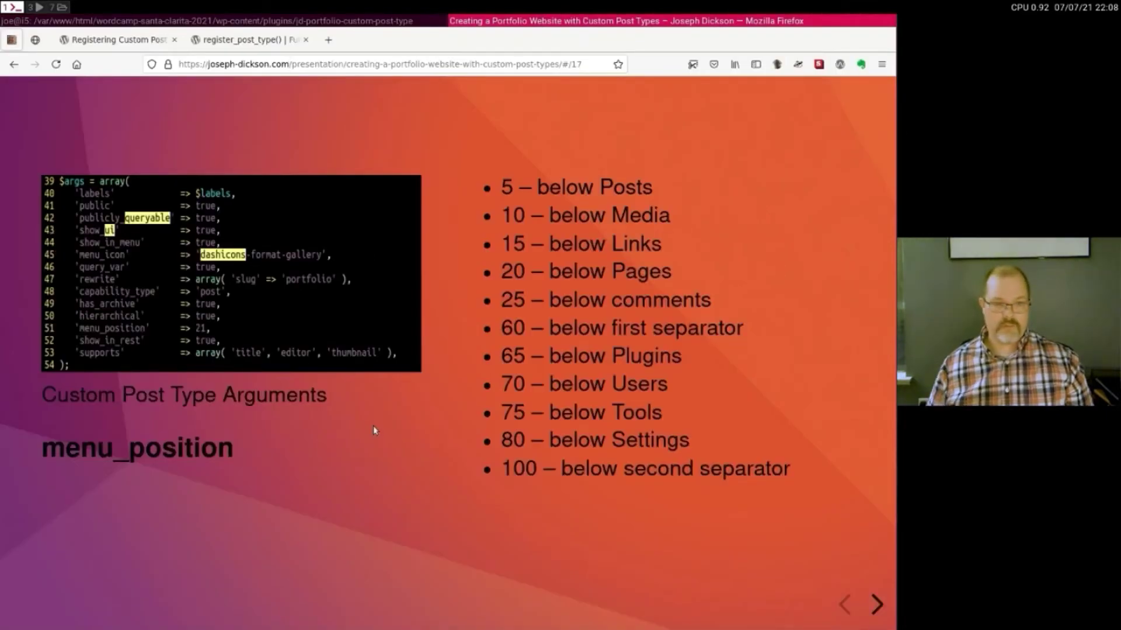
{"action": "key", "text": "Right"}
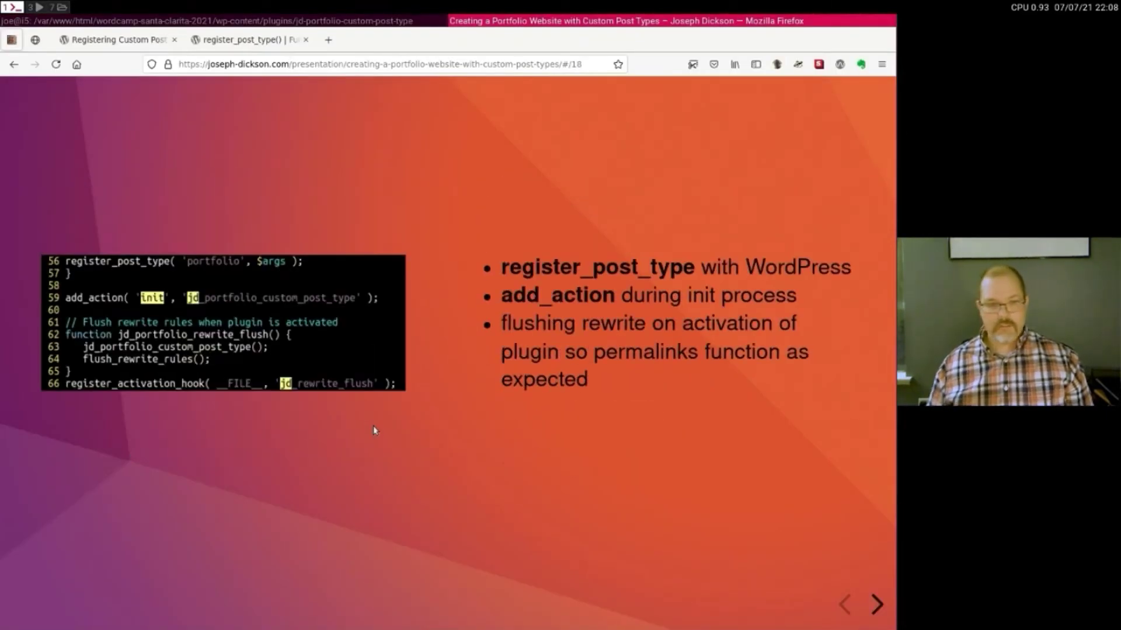
Switch to Vim and place the cursor on 'portfolio' in the register_post_type call on line 56 of index.php.
{"action": "left_click", "coordinate": [232, 22]}
{"action": "key", "text": "k"}
{"action": "key", "text": "k"}
{"action": "key", "text": "k"}
{"action": "key", "text": "k"}
{"action": "key", "text": "k"}
{"action": "key", "text": "k"}
{"action": "key", "text": "k"}
{"action": "key", "text": "k"}
{"action": "key", "text": "k"}
{"action": "key", "text": "k"}
{"action": "key", "text": "k"}
{"action": "key", "text": "k"}
{"action": "key", "text": "j"}
{"action": "key", "text": "j"}
{"action": "key", "text": "j"}
{"action": "key", "text": "j"}
{"action": "key", "text": "j"}
{"action": "key", "text": "j"}
{"action": "key", "text": "j"}
{"action": "key", "text": "j"}
{"action": "key", "text": "j"}
{"action": "key", "text": "j"}
{"action": "key", "text": "j"}
{"action": "key", "text": "j"}
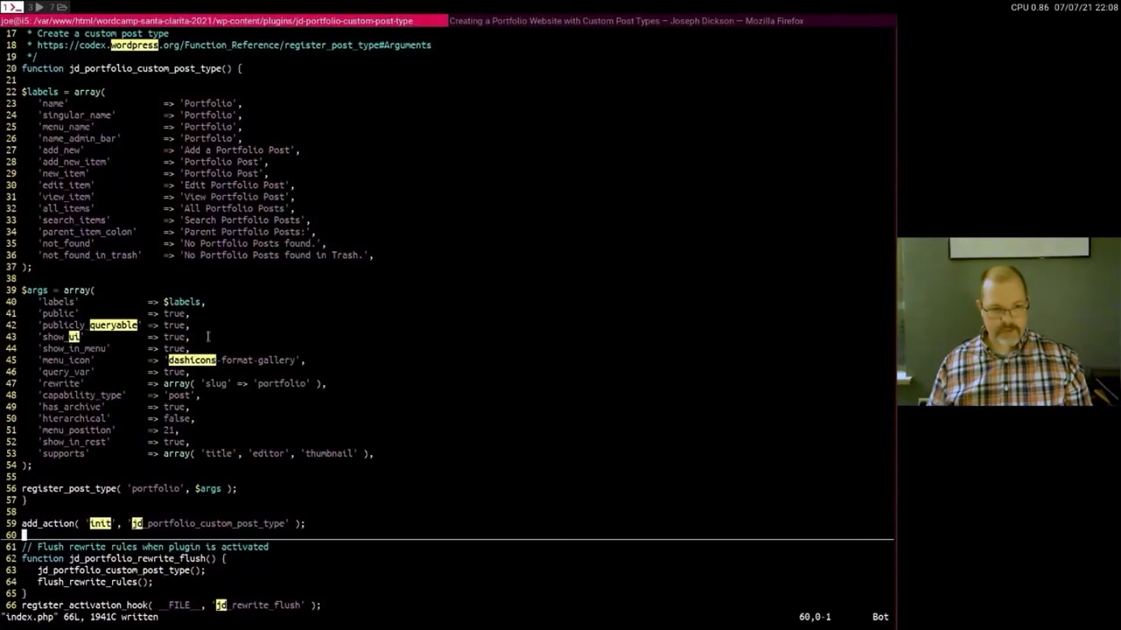
{"action": "key", "text": "k"}
{"action": "key", "text": "k"}
{"action": "key", "text": "k"}
{"action": "key", "text": "k"}
{"action": "key", "text": "0"}
{"action": "key", "text": "l"}
{"action": "key", "text": "l"}
{"action": "key", "text": "l"}
{"action": "key", "text": "l"}
{"action": "key", "text": "l"}
{"action": "key", "text": "l"}
{"action": "key", "text": "l"}
{"action": "key", "text": "l"}
{"action": "key", "text": "l"}
{"action": "key", "text": "l"}
{"action": "key", "text": "l"}
{"action": "key", "text": "l"}
{"action": "key", "text": "l"}
{"action": "key", "text": "l"}
{"action": "key", "text": "l"}
{"action": "key", "text": "l"}
{"action": "key", "text": "l"}
{"action": "key", "text": "l"}
{"action": "key", "text": "l"}
{"action": "key", "text": "l"}
{"action": "key", "text": "l"}
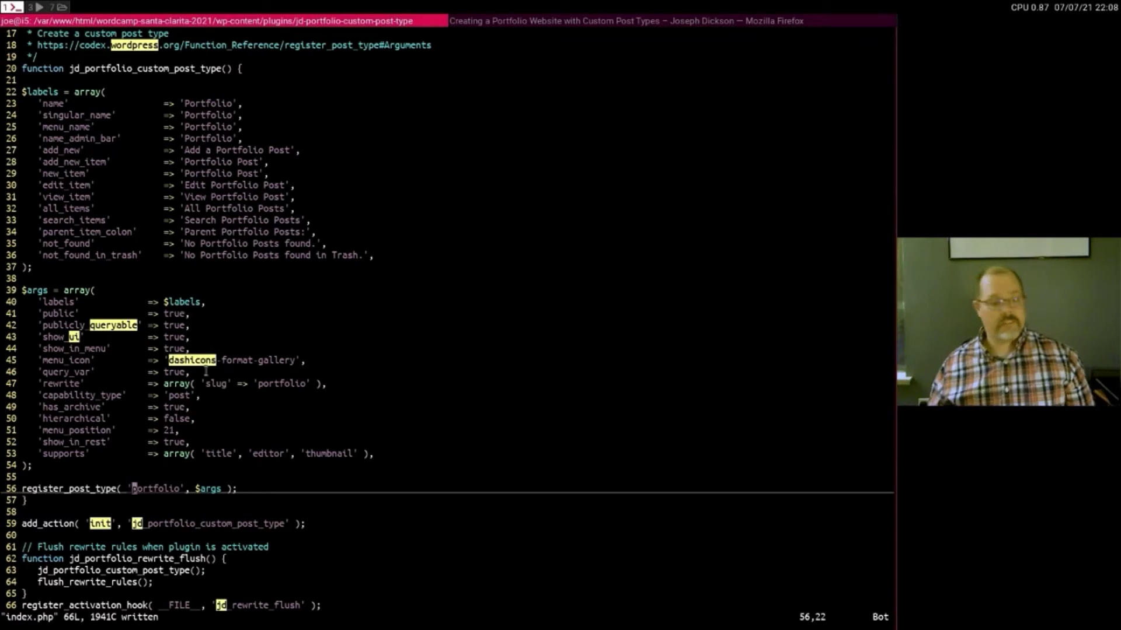
Move the cursor to the add_action line and stop just after the 'init' argument.
{"action": "key", "text": "j"}
{"action": "key", "text": "j"}
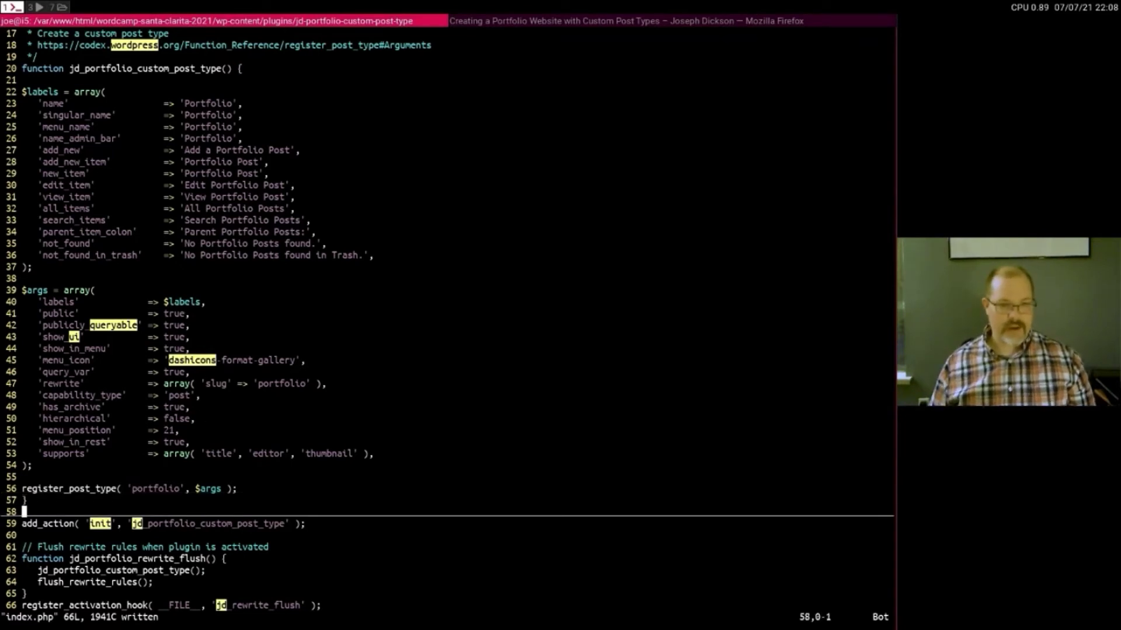
{"action": "key", "text": "j"}
{"action": "key", "text": "h"}
{"action": "key", "text": "h"}
{"action": "key", "text": "h"}
{"action": "key", "text": "h"}
{"action": "key", "text": "h"}
{"action": "key", "text": "h"}
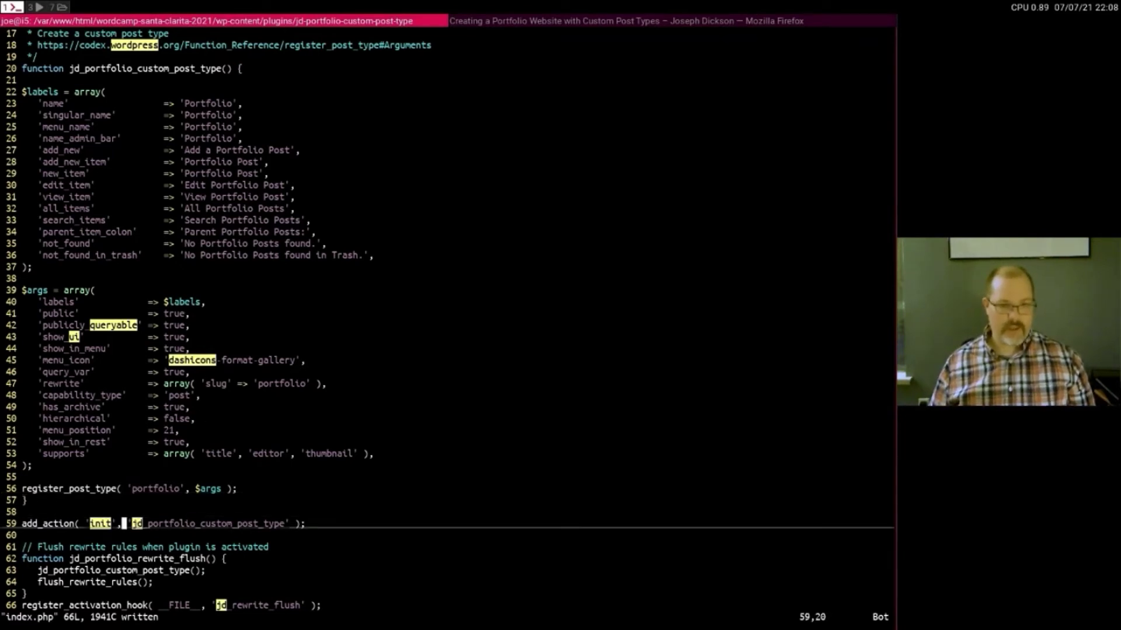
Examine the rewrite-flush block on lines 61 to 65, ending on the function name jd_portfolio_rewrite_flush.
{"action": "key", "text": "j"}
{"action": "key", "text": "j"}
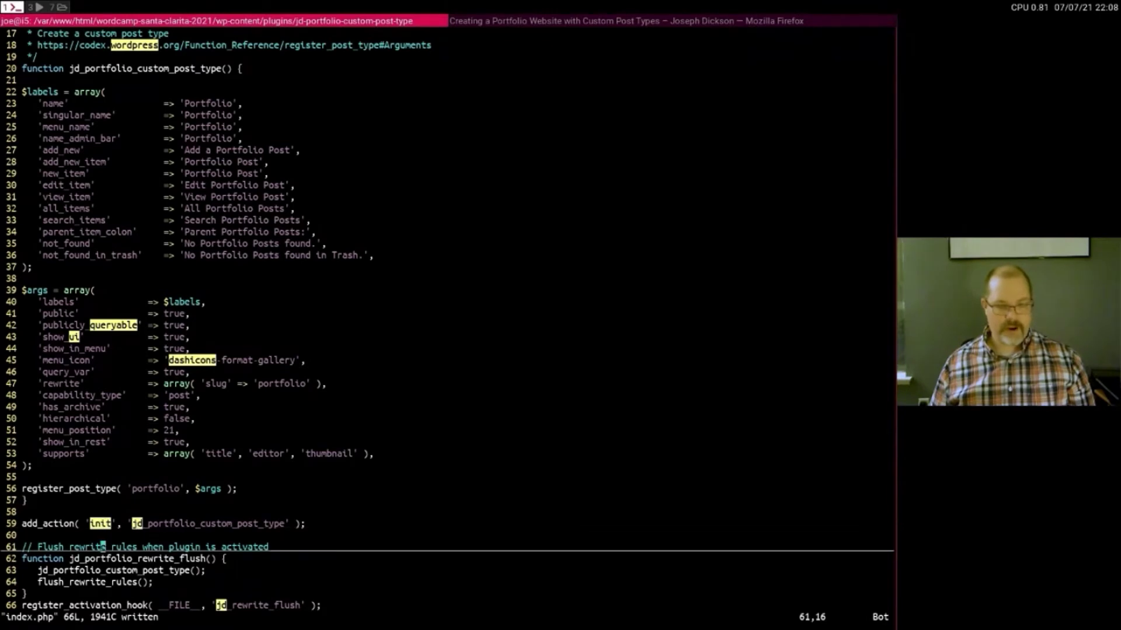
{"action": "key", "text": "j"}
{"action": "key", "text": "j"}
{"action": "key", "text": "k"}
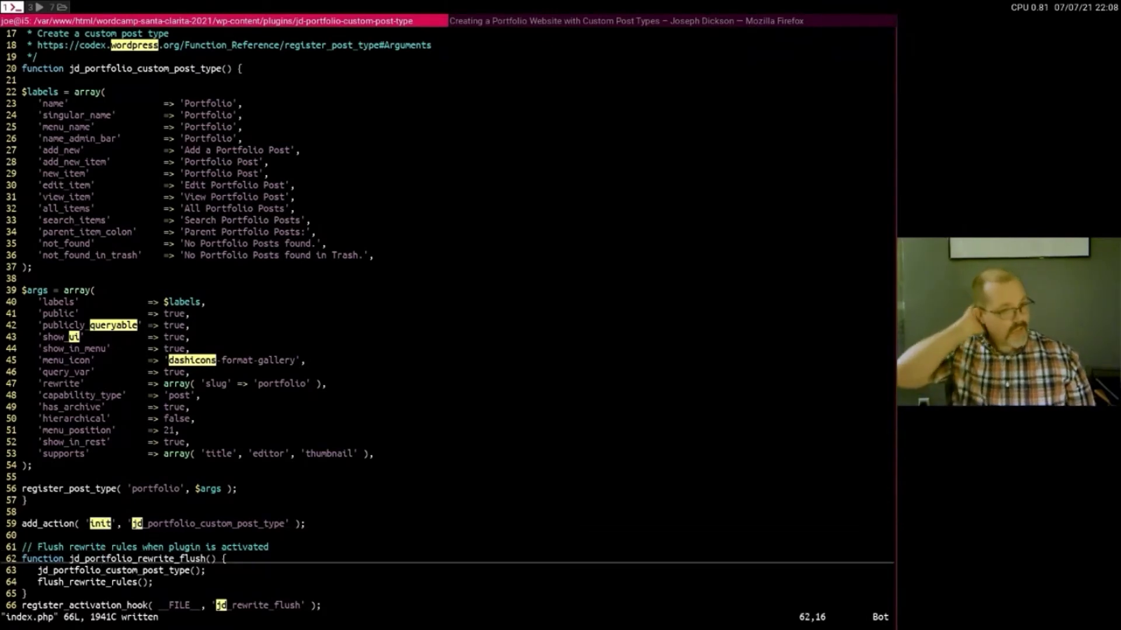
{"action": "key", "text": "j"}
{"action": "key", "text": "j"}
{"action": "key", "text": "k"}
{"action": "key", "text": "k"}
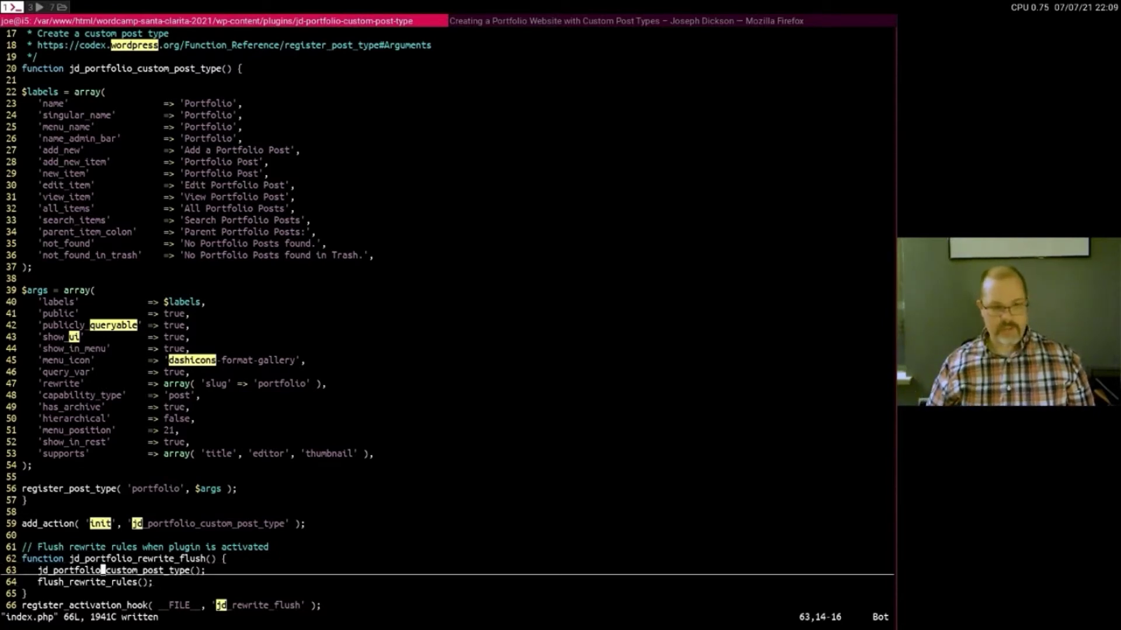
{"action": "key", "text": "0"}
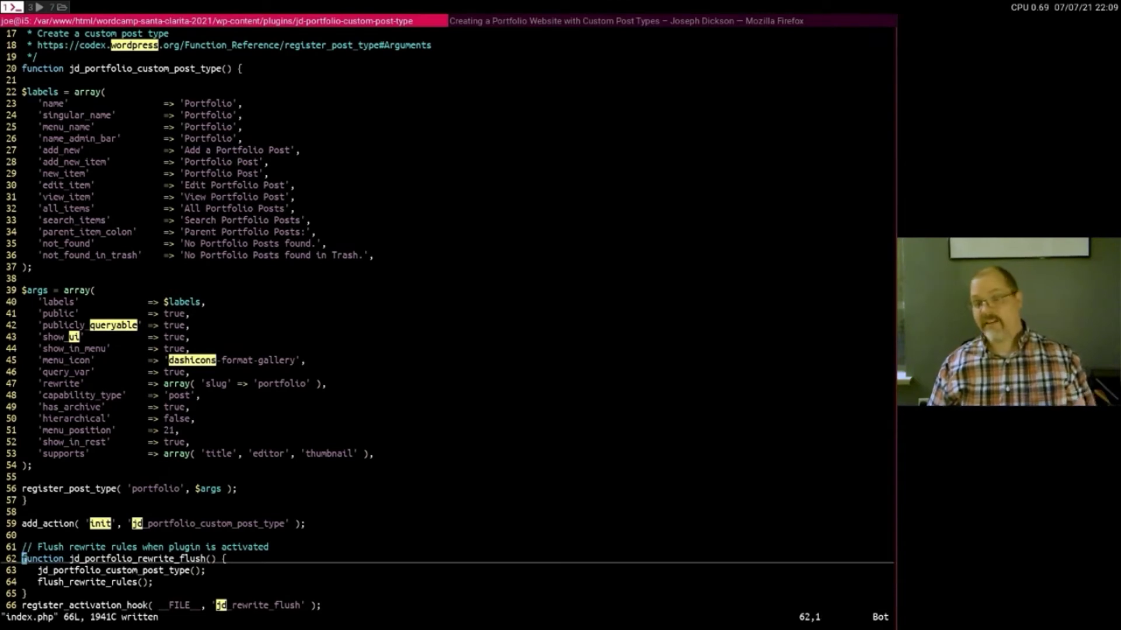
{"action": "key", "text": "j"}
{"action": "key", "text": "j"}
{"action": "key", "text": "j"}
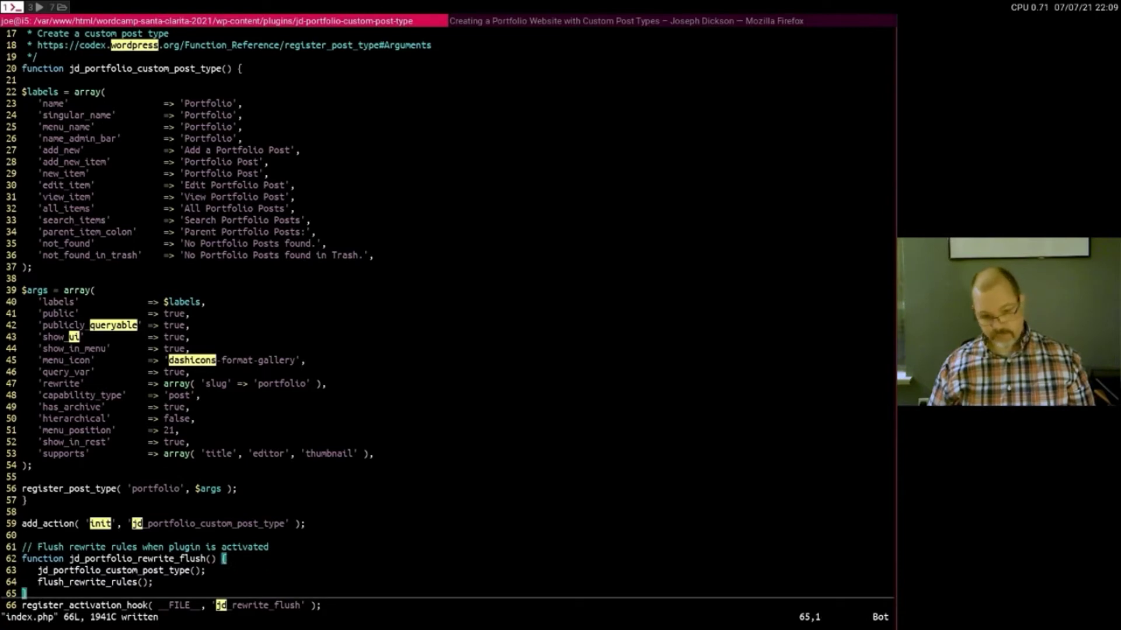
{"action": "key", "text": "k"}
{"action": "key", "text": "k"}
{"action": "key", "text": "l"}
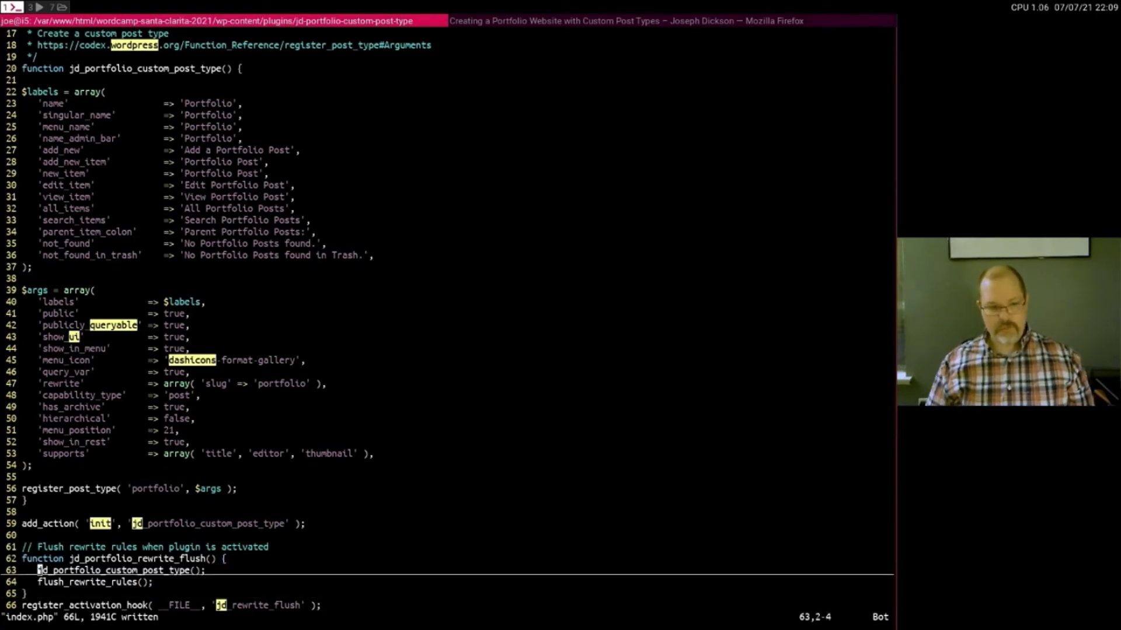
{"action": "key", "text": "k"}
{"action": "key", "text": "l"}
{"action": "key", "text": "l"}
{"action": "key", "text": "l"}
{"action": "key", "text": "l"}
{"action": "key", "text": "l"}
{"action": "key", "text": "l"}
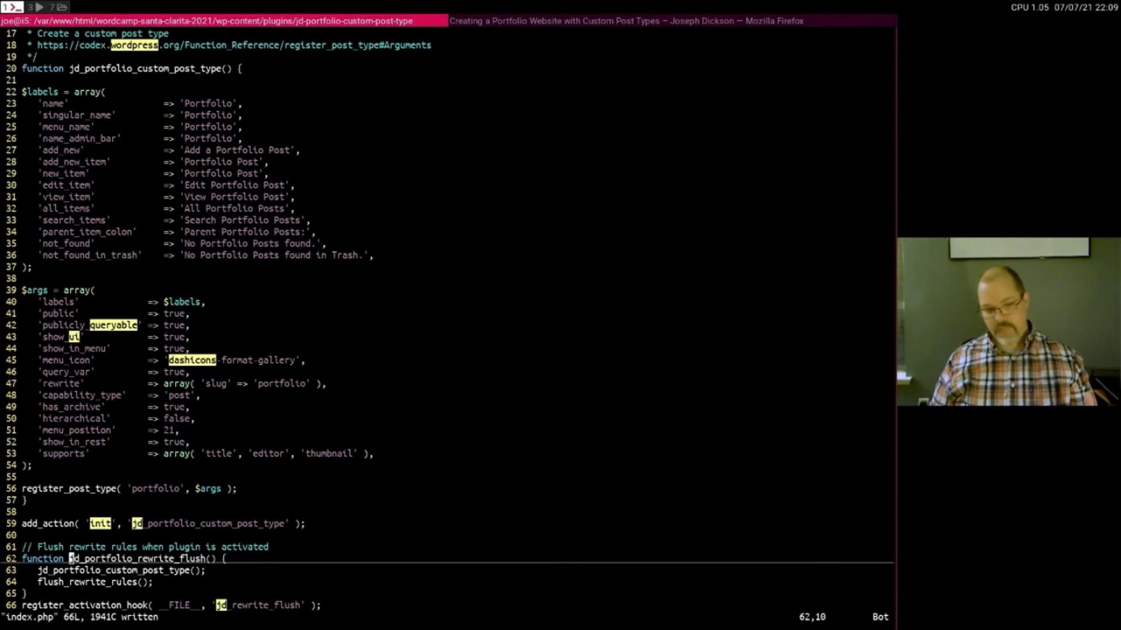
Open index.php from ../jd-services-custom-post-type/ and go to the blank line above its rewrite-flush comment.
{"action": "type", "text": ":e ../"}
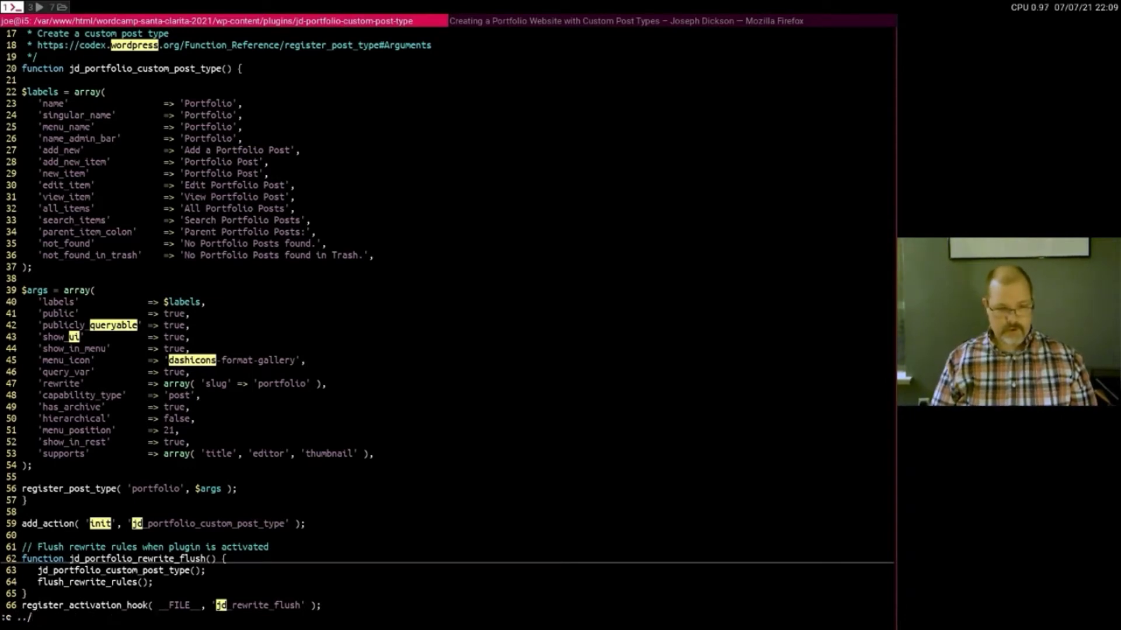
{"action": "type", "text": "jd"}
{"action": "key", "text": "Tab"}
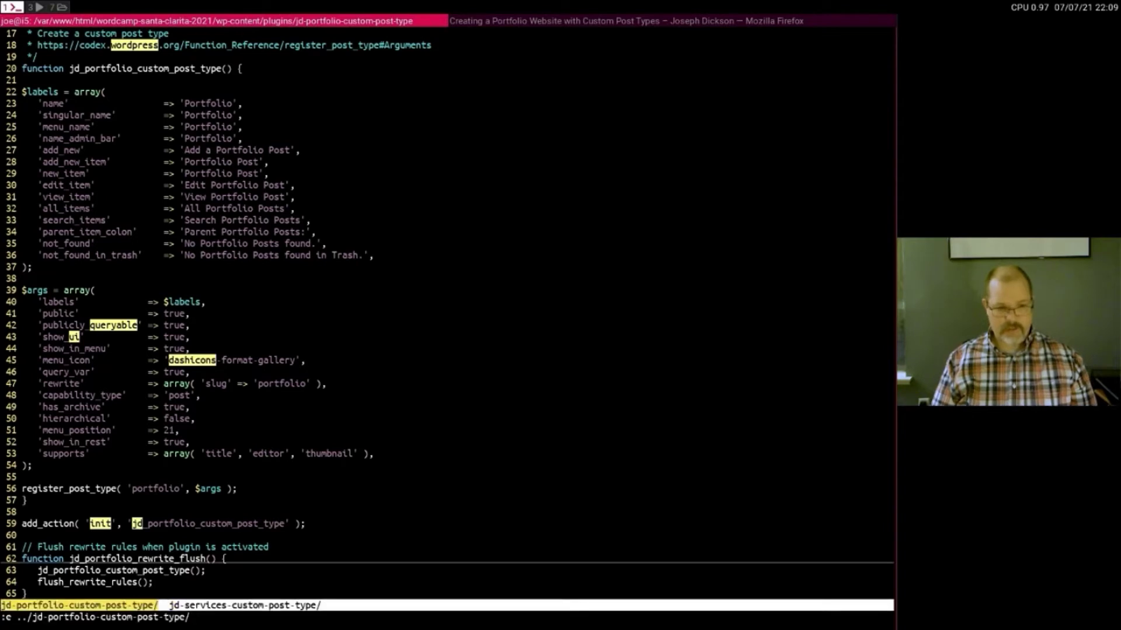
{"action": "key", "text": "Tab"}
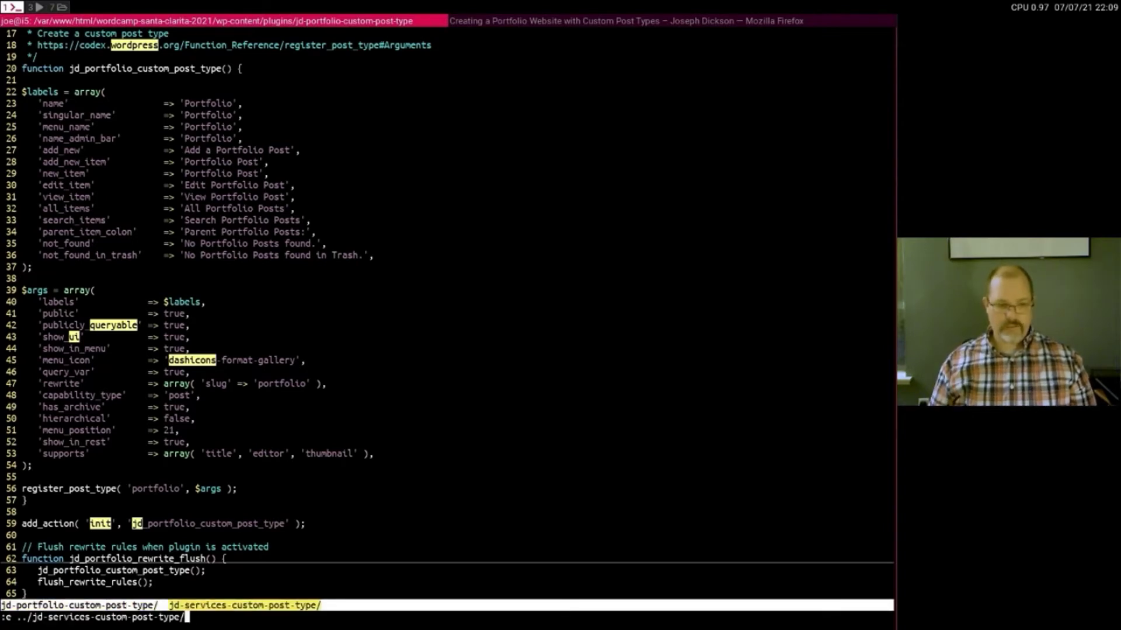
{"action": "key", "text": "Return"}
{"action": "key", "text": "j"}
{"action": "key", "text": "j"}
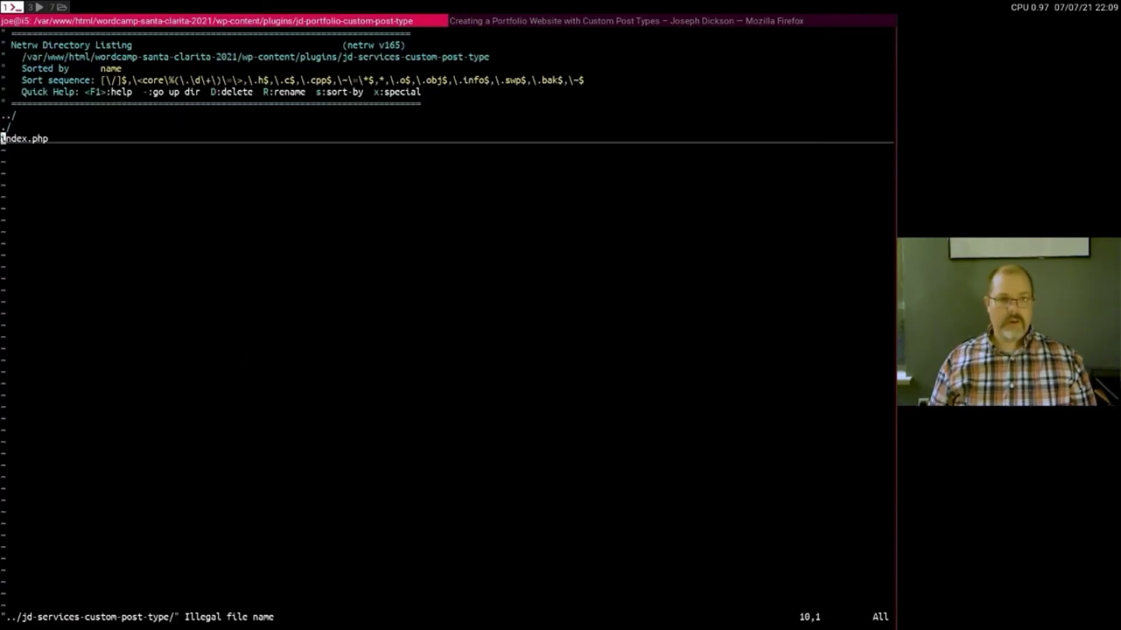
{"action": "key", "text": "Return"}
{"action": "key", "text": "G"}
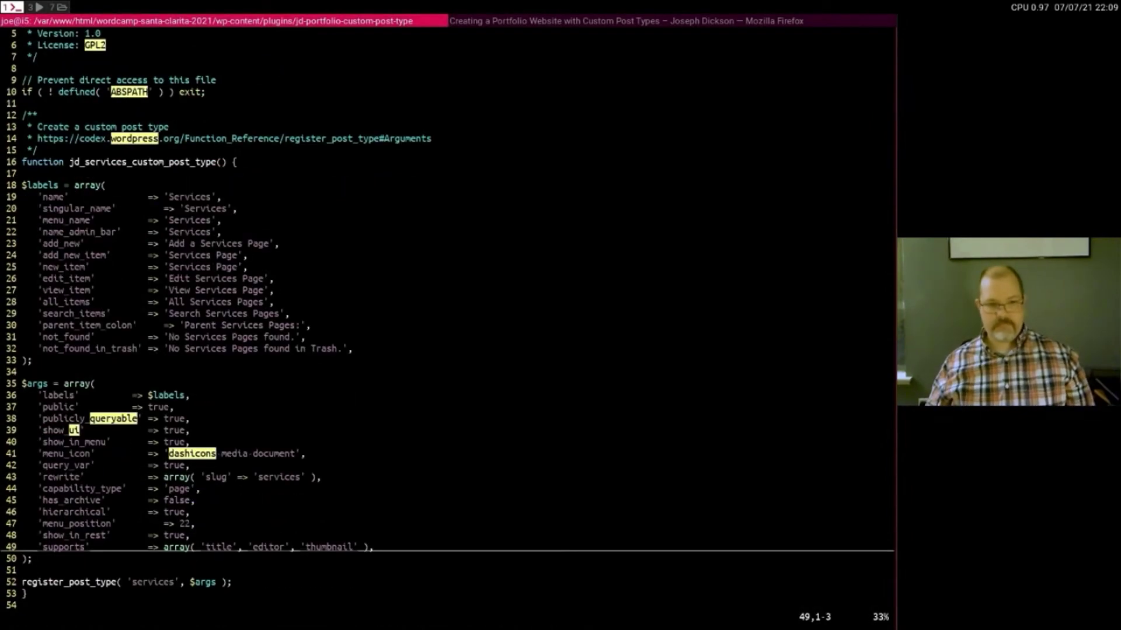
{"action": "key", "text": "braceleft"}
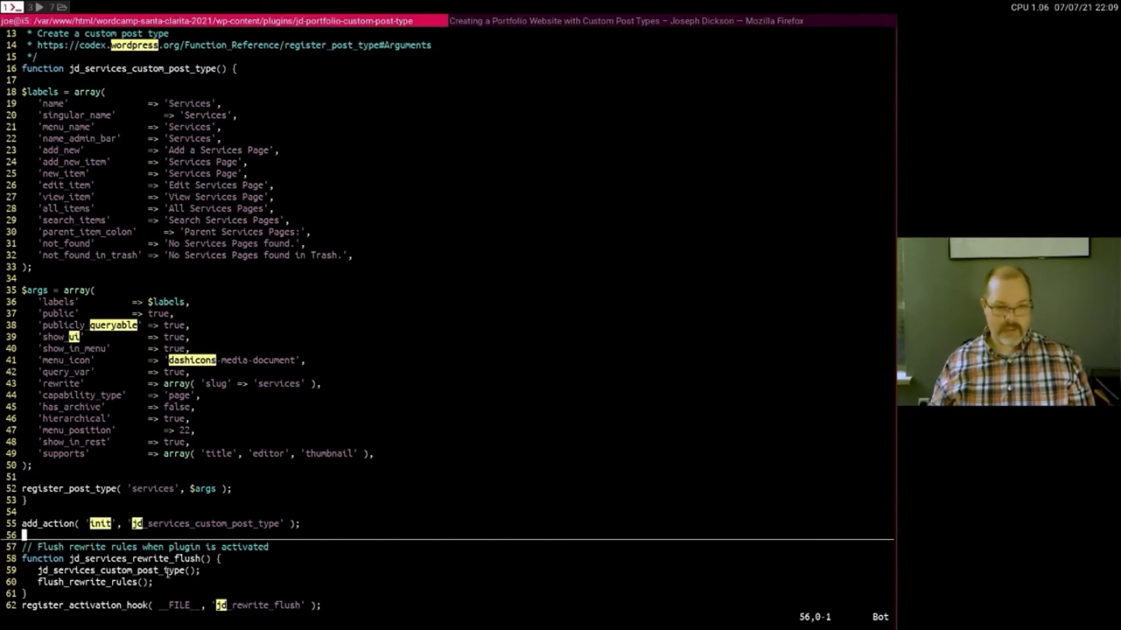
Cycle to the portfolio plugin's buffer and back to the services plugin's buffer, and go to its last line.
{"action": "type", "text": ":bn"}
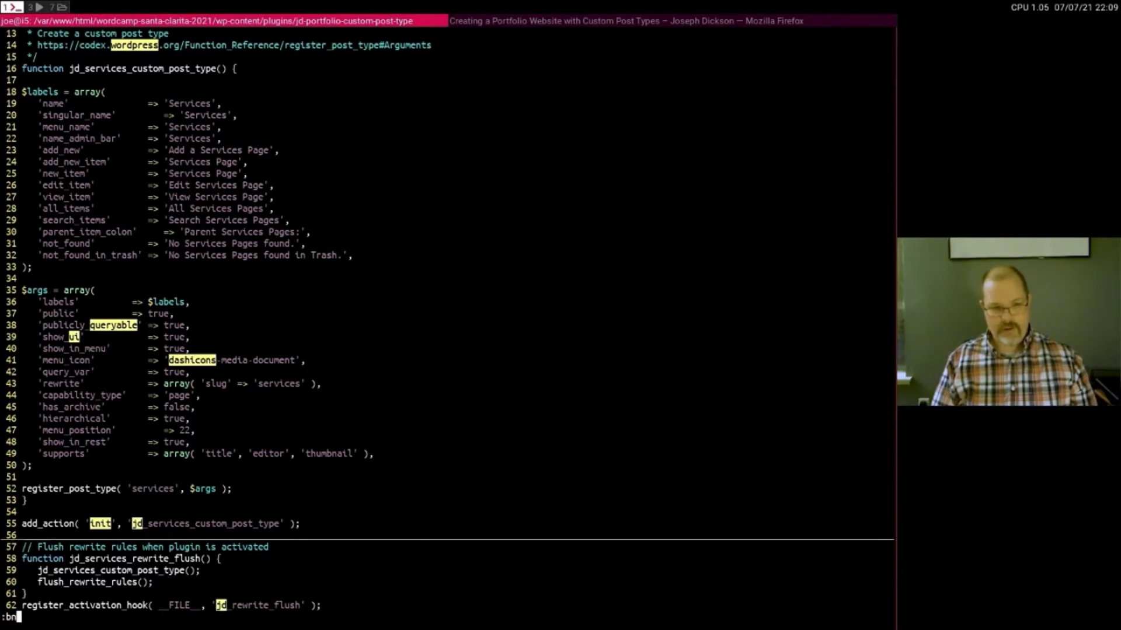
{"action": "key", "text": "Return"}
{"action": "type", "text": ":bn"}
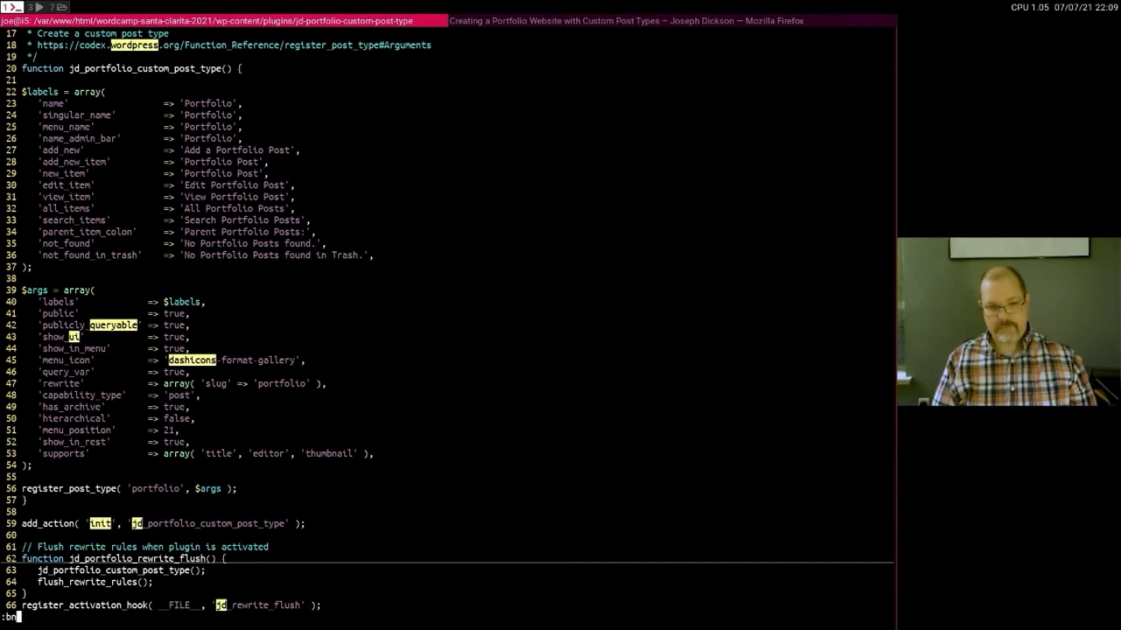
{"action": "key", "text": "Return"}
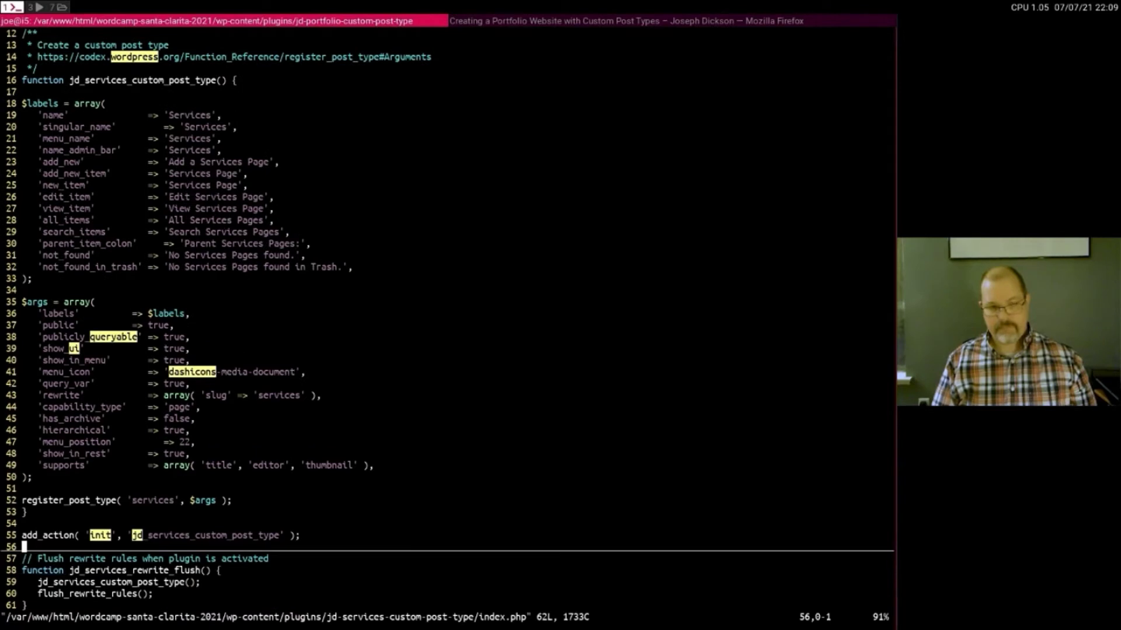
{"action": "key", "text": "shift+g"}
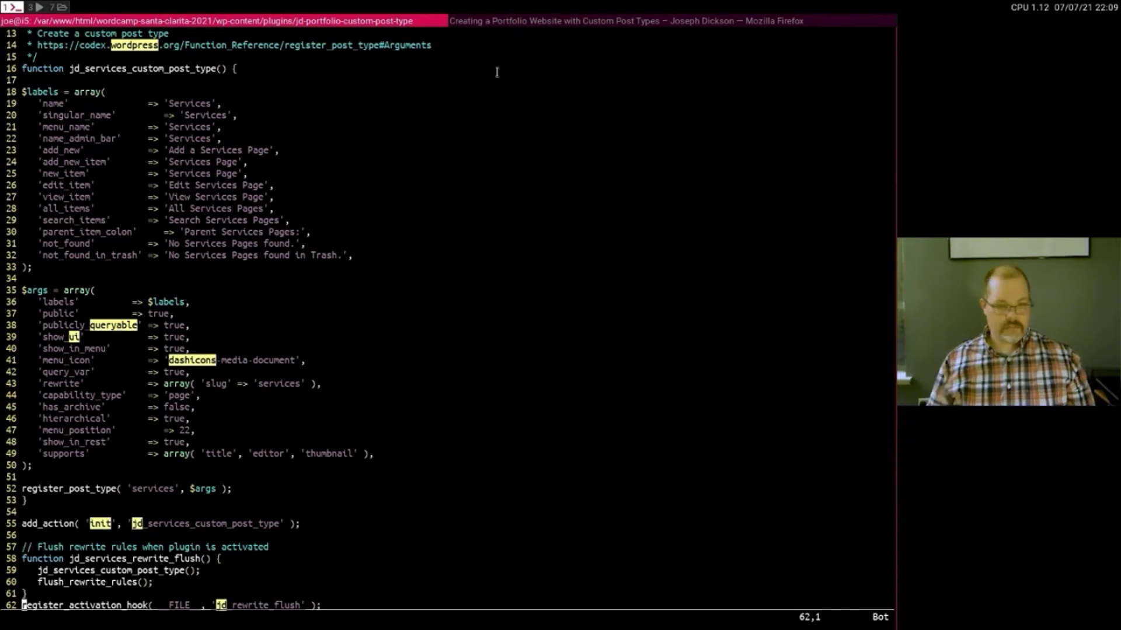
Discard the unfinished quit command and return to the portfolio plugin's index.php buffer.
{"action": "type", "text": ":q"}
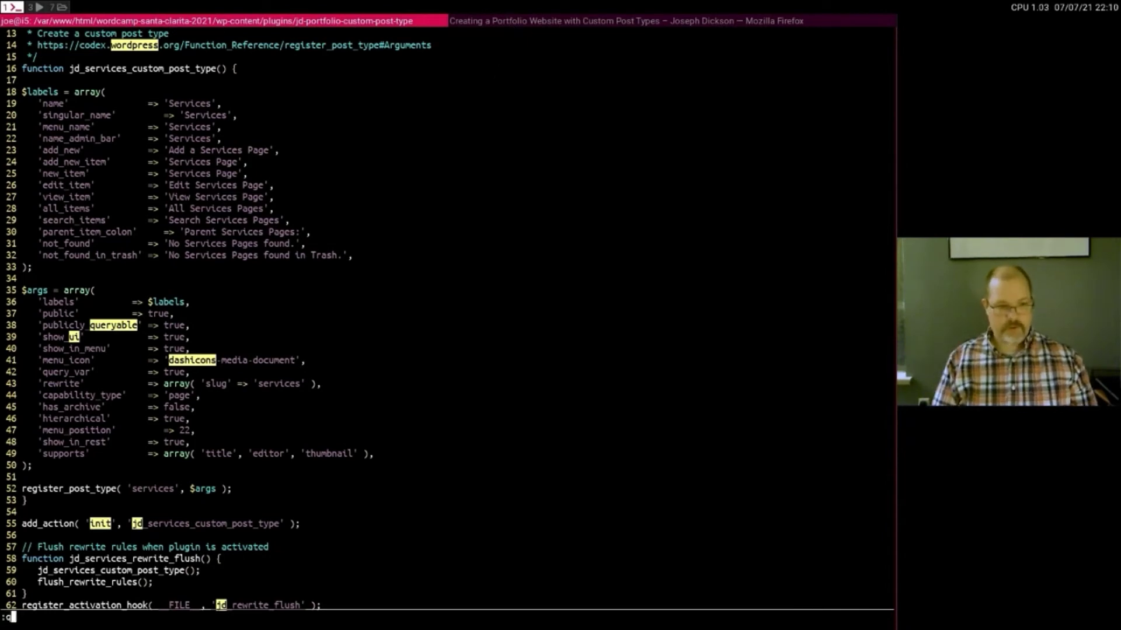
{"action": "key", "text": "BackSpace"}
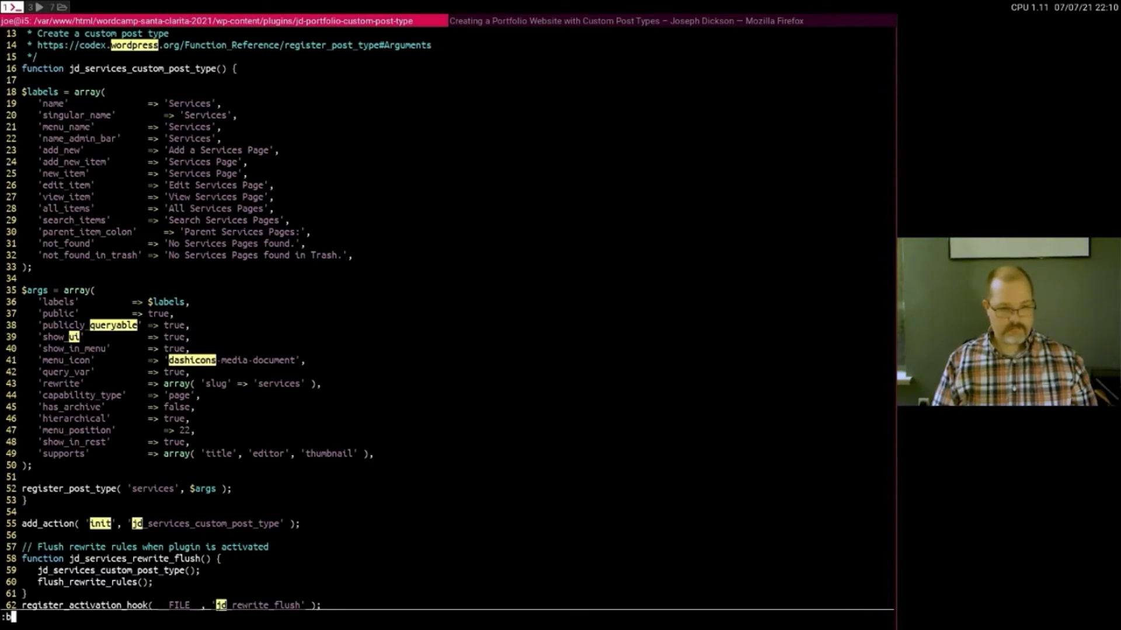
{"action": "type", "text": "e"}
{"action": "key", "text": "Return"}
Check the screen recorder's workspace, return to the coding workspace, and switch to the presentation in Firefox.
{"action": "key", "text": "super+3"}
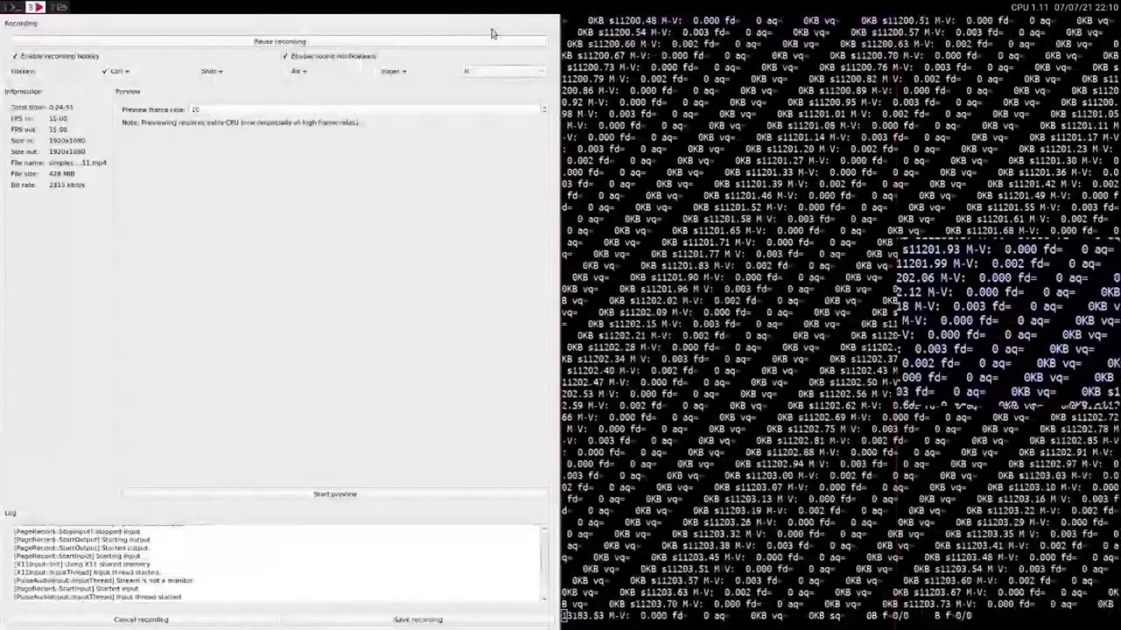
{"action": "key", "text": "super+1"}
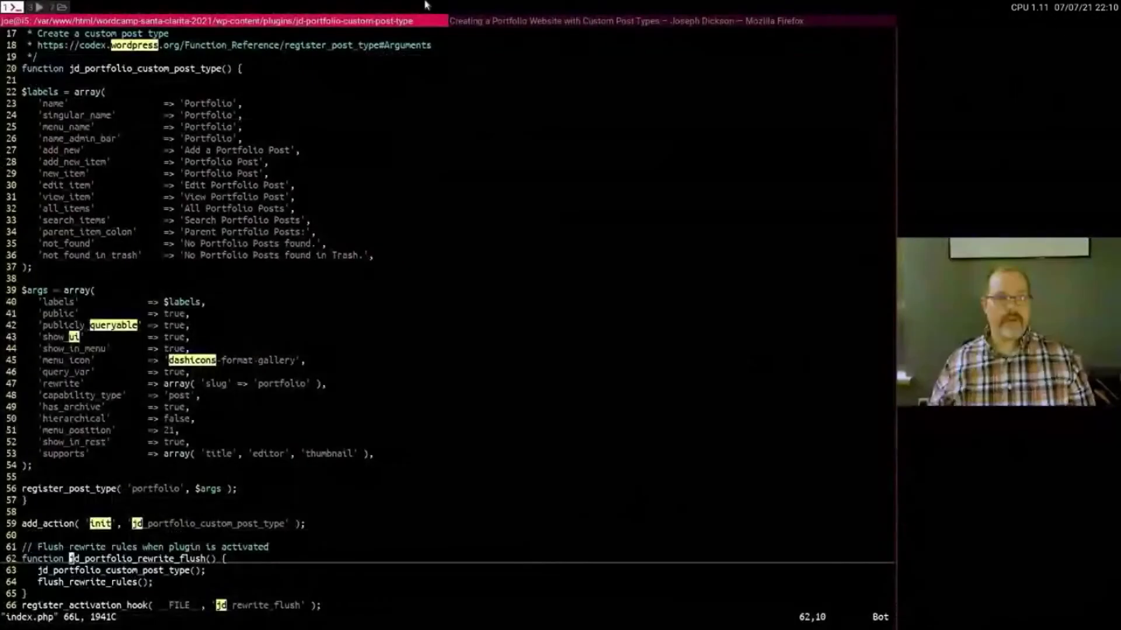
{"action": "left_click", "coordinate": [551, 22]}
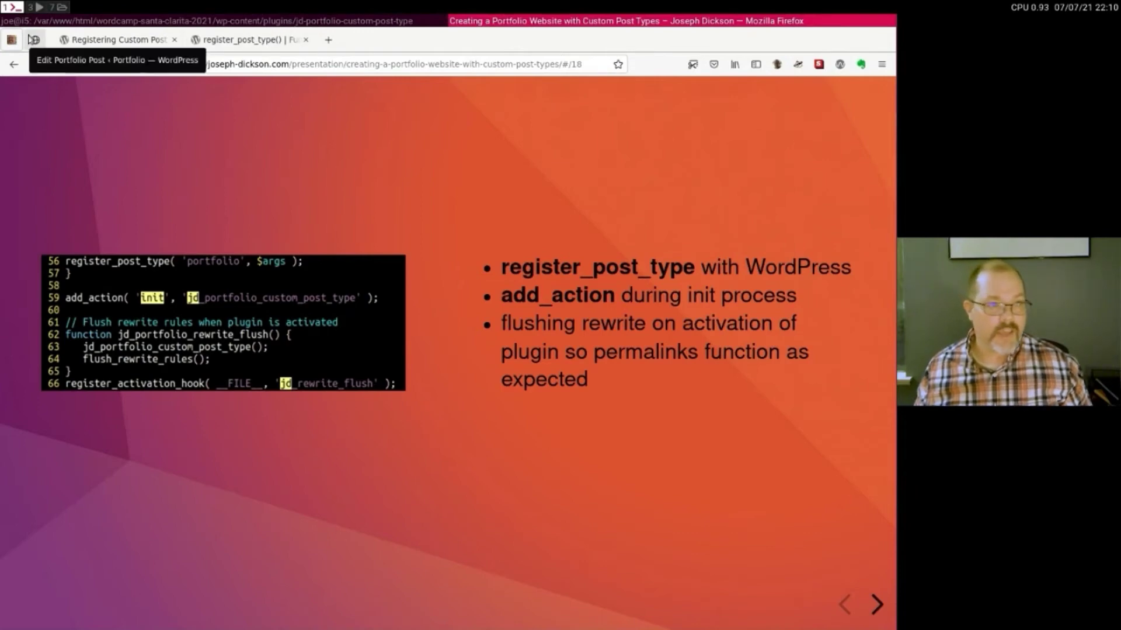
Advance to the slide about creating a Services post type and briefly highlight "Services Post" in its title.
{"action": "left_click", "coordinate": [875, 605]}
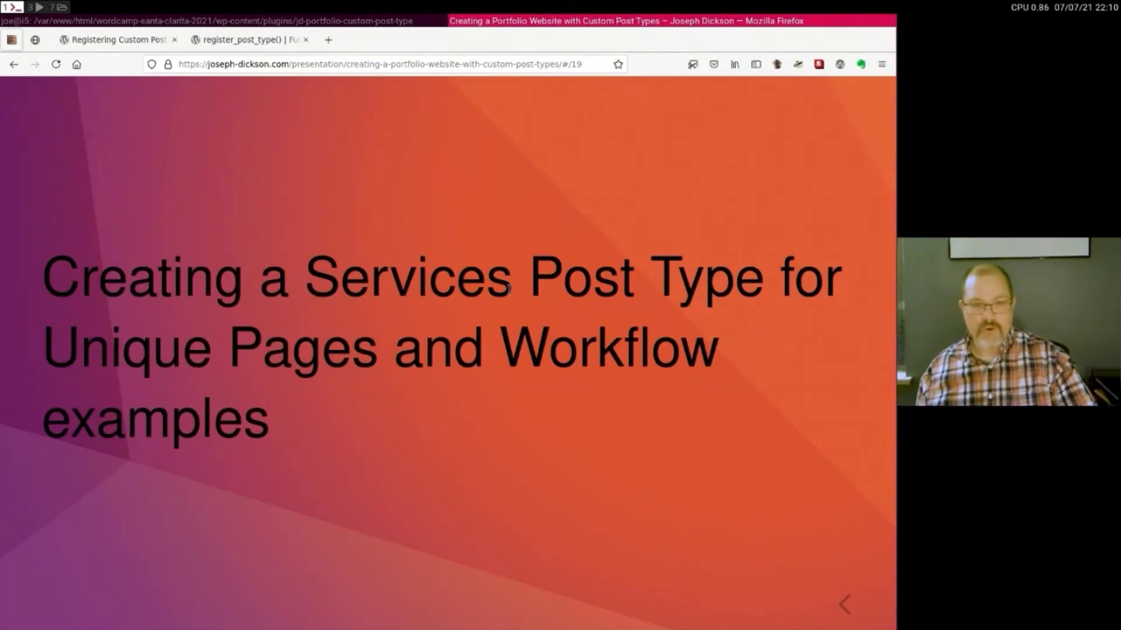
{"action": "left_click_drag", "start_coordinate": [451, 275], "coordinate": [546, 277]}
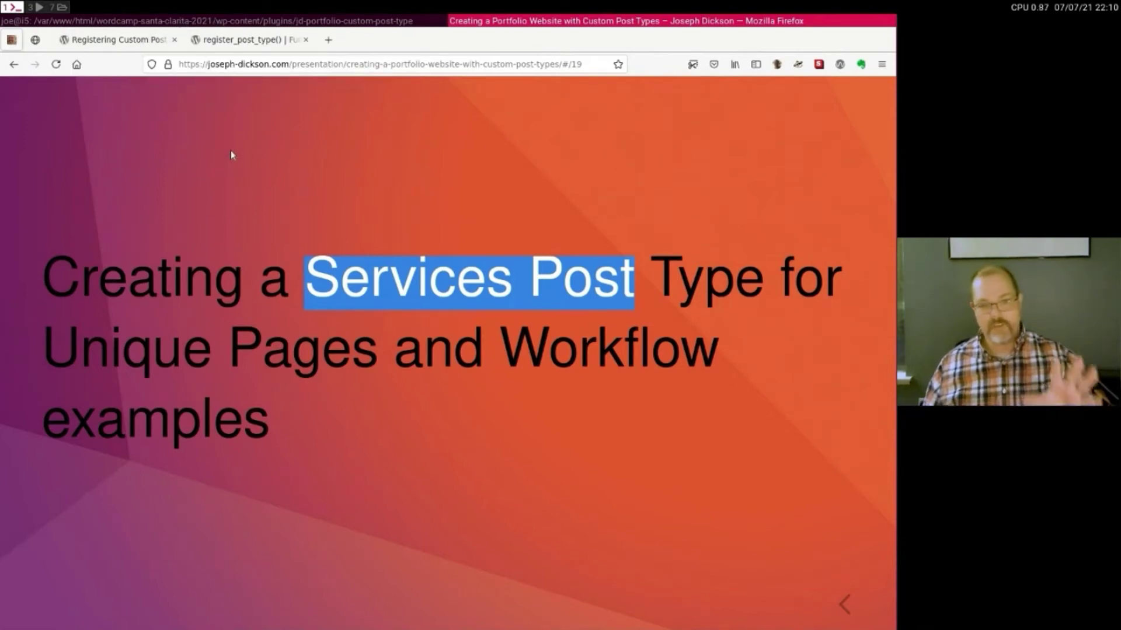
{"action": "left_click", "coordinate": [368, 279]}
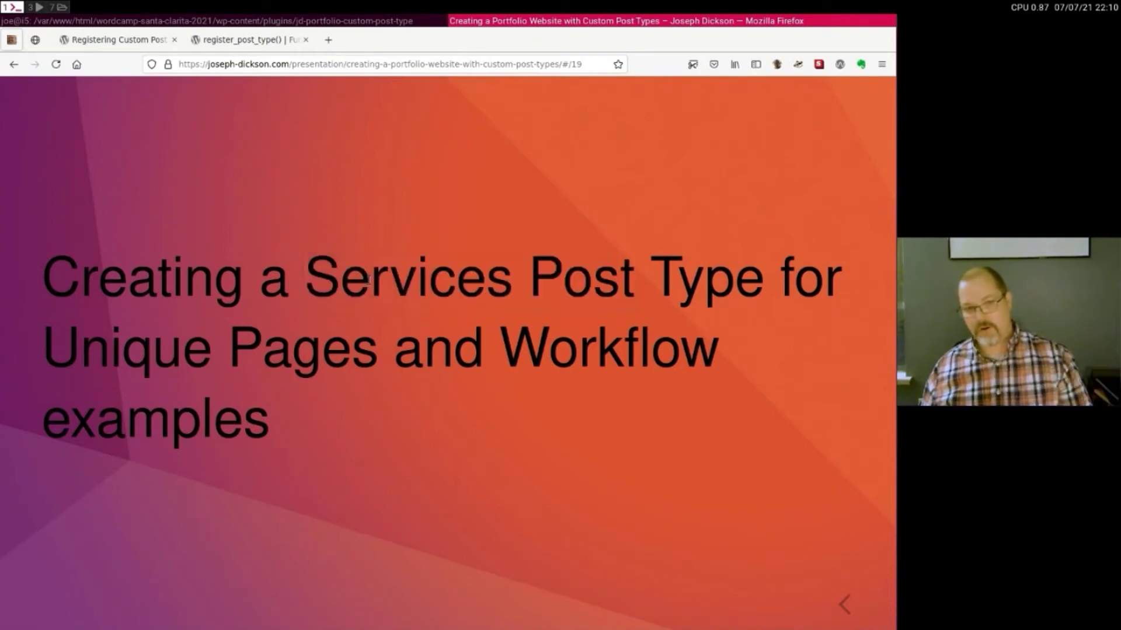
Switch to the WordPress admin of the Portfolio site, visit its front page and look over the start of the homepage.
{"action": "left_click", "coordinate": [44, 40]}
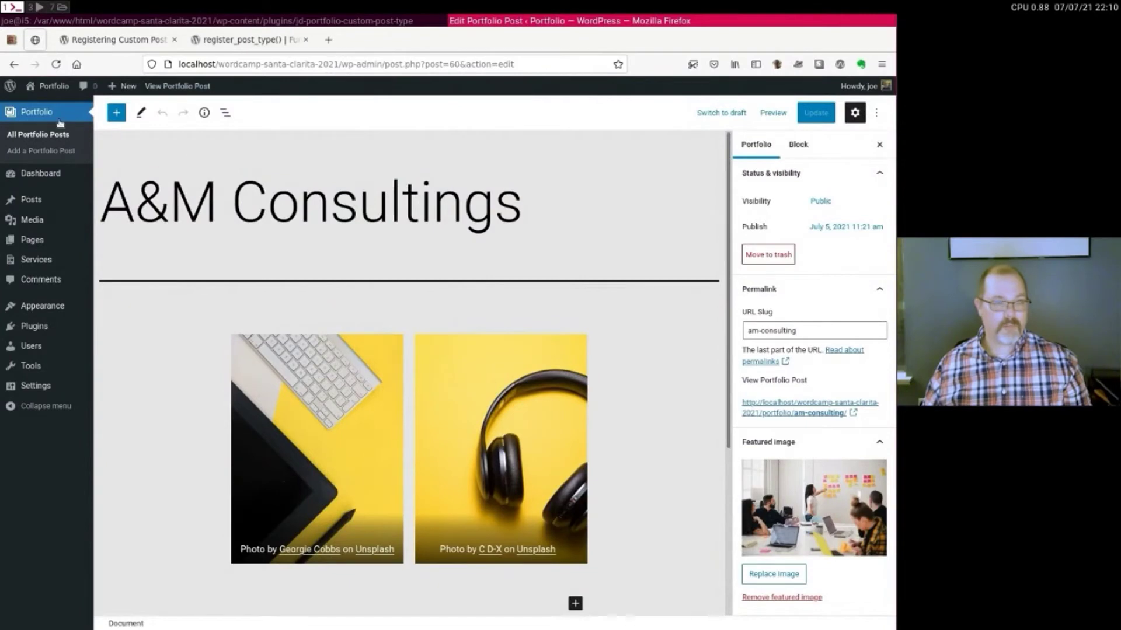
{"action": "mouse_move", "coordinate": [57, 87]}
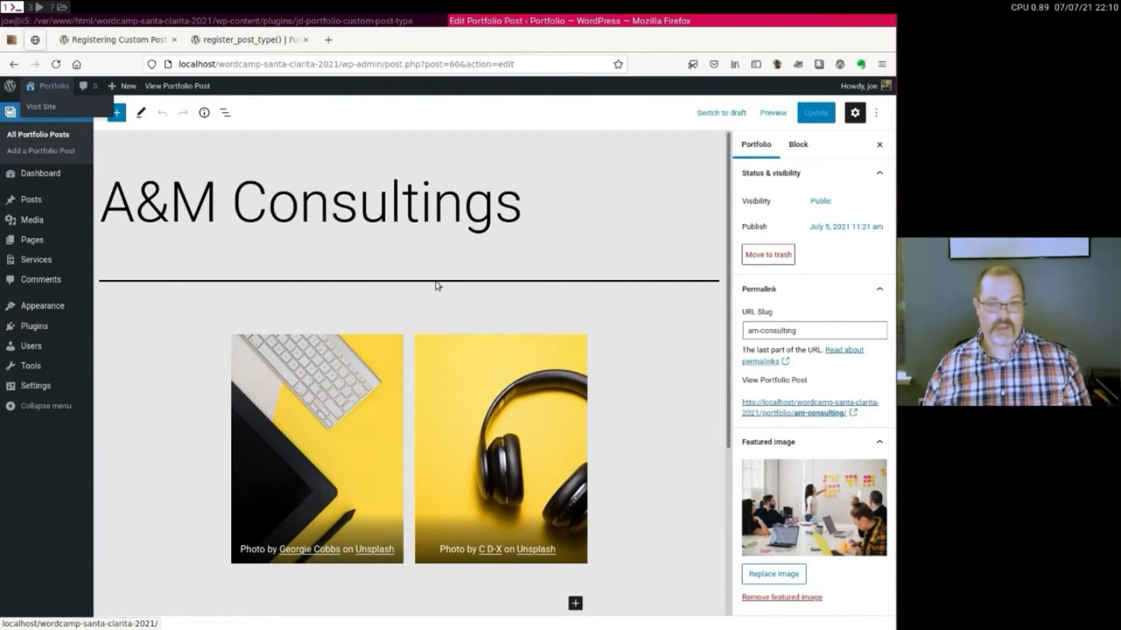
{"action": "left_click", "coordinate": [55, 94]}
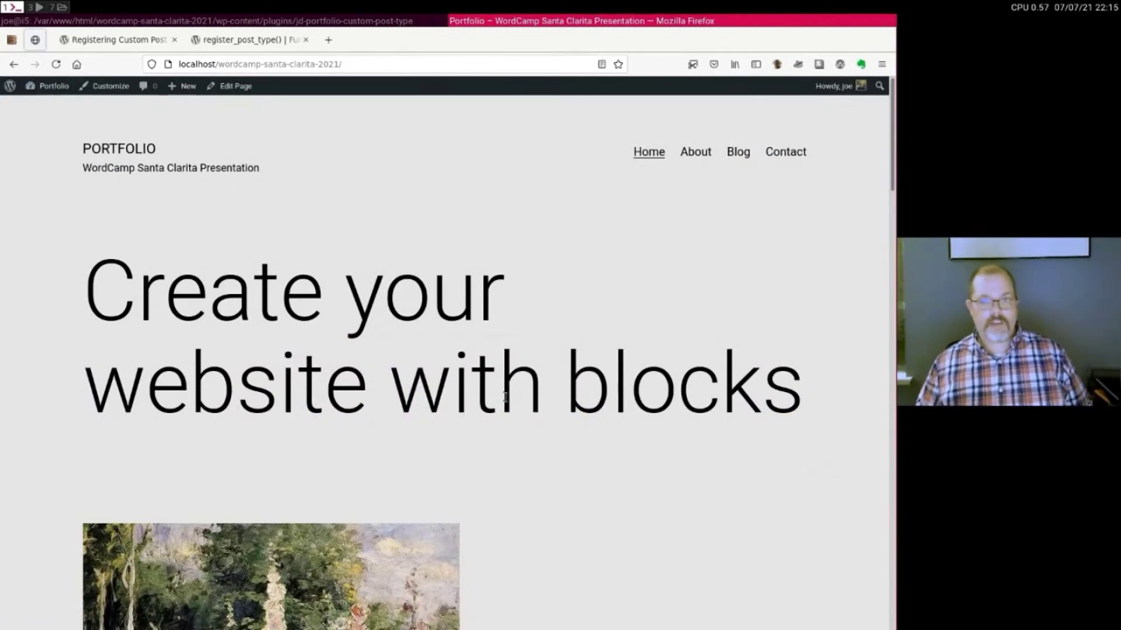
{"action": "scroll", "coordinate": [593, 377], "scroll_direction": "down", "scroll_amount": 3}
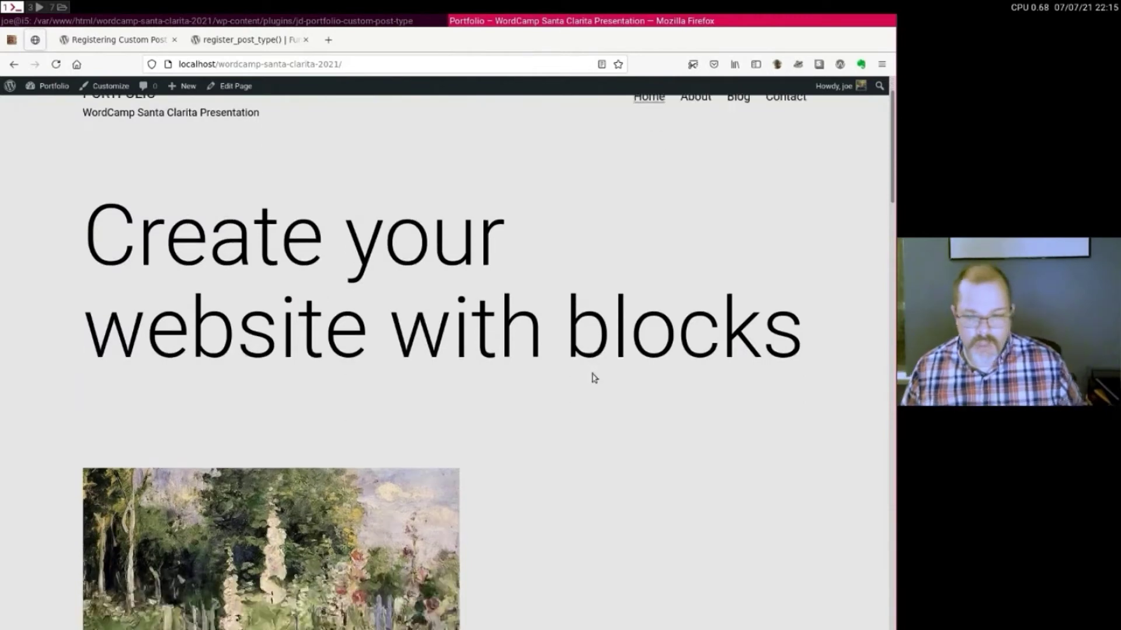
{"action": "scroll", "coordinate": [593, 377], "scroll_direction": "up", "scroll_amount": 3}
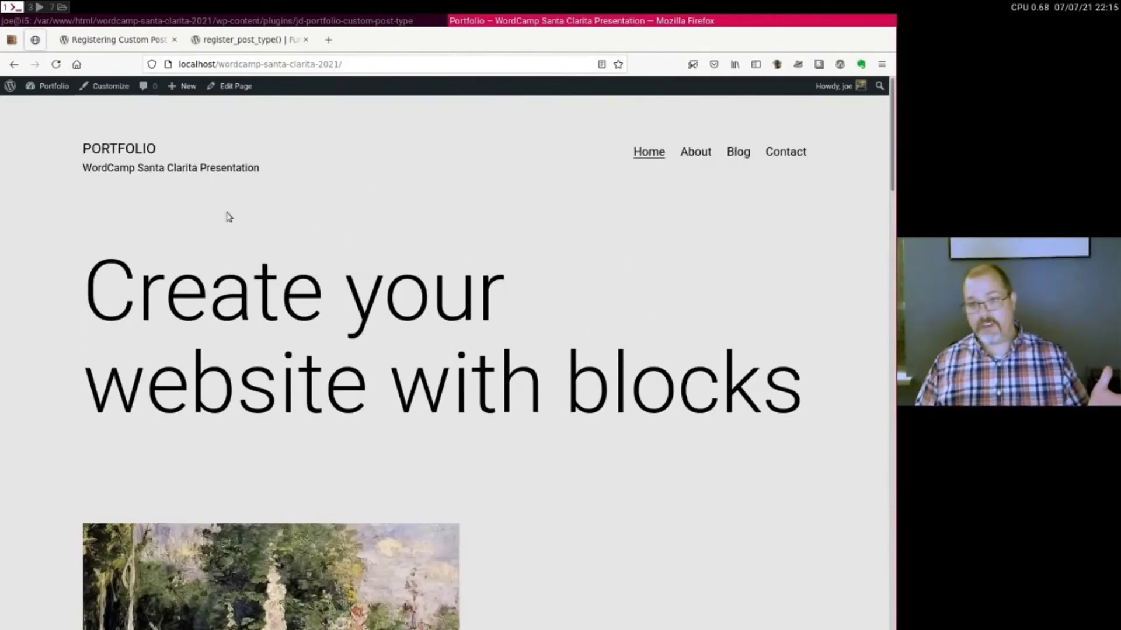
{"action": "mouse_move", "coordinate": [70, 87]}
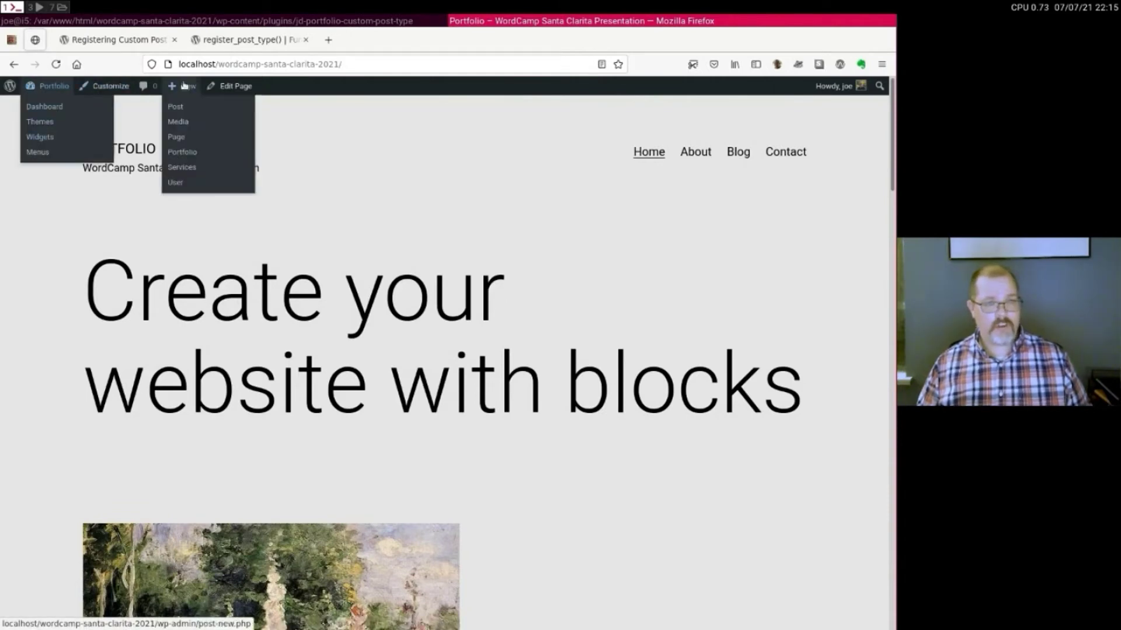
{"action": "left_click", "coordinate": [120, 87]}
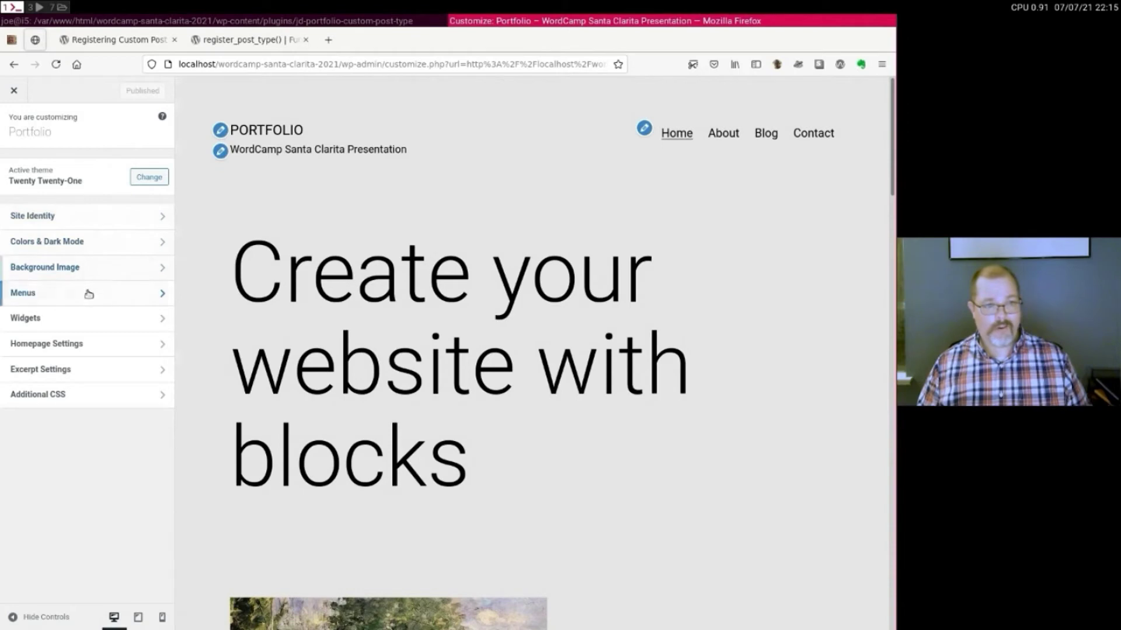
{"action": "left_click", "coordinate": [91, 255]}
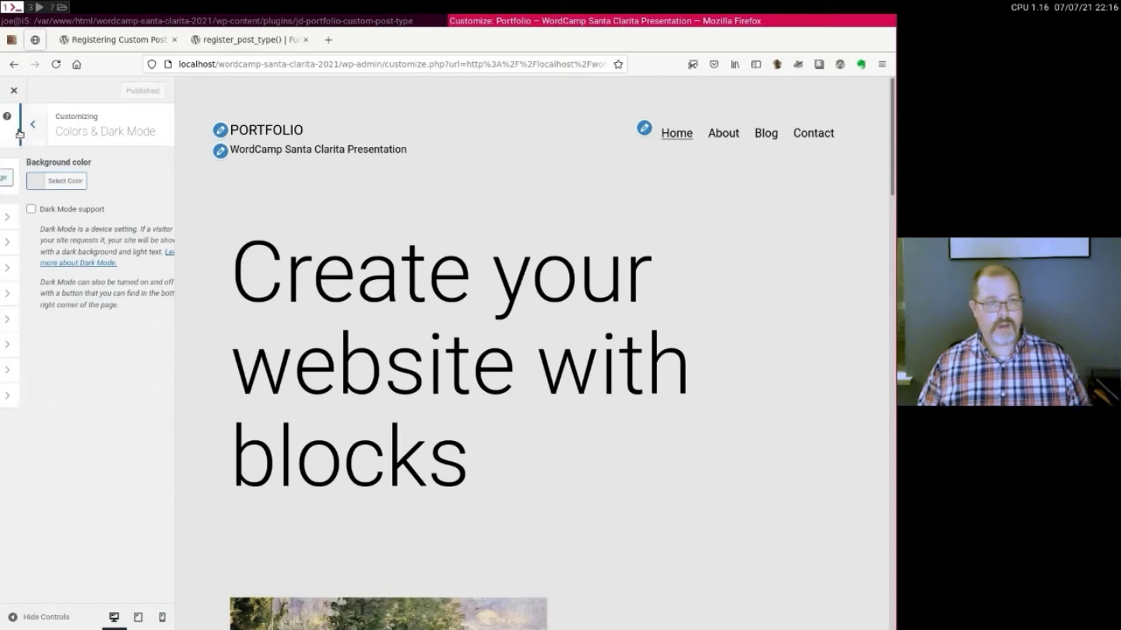
{"action": "left_click", "coordinate": [14, 124]}
{"action": "left_click", "coordinate": [16, 87]}
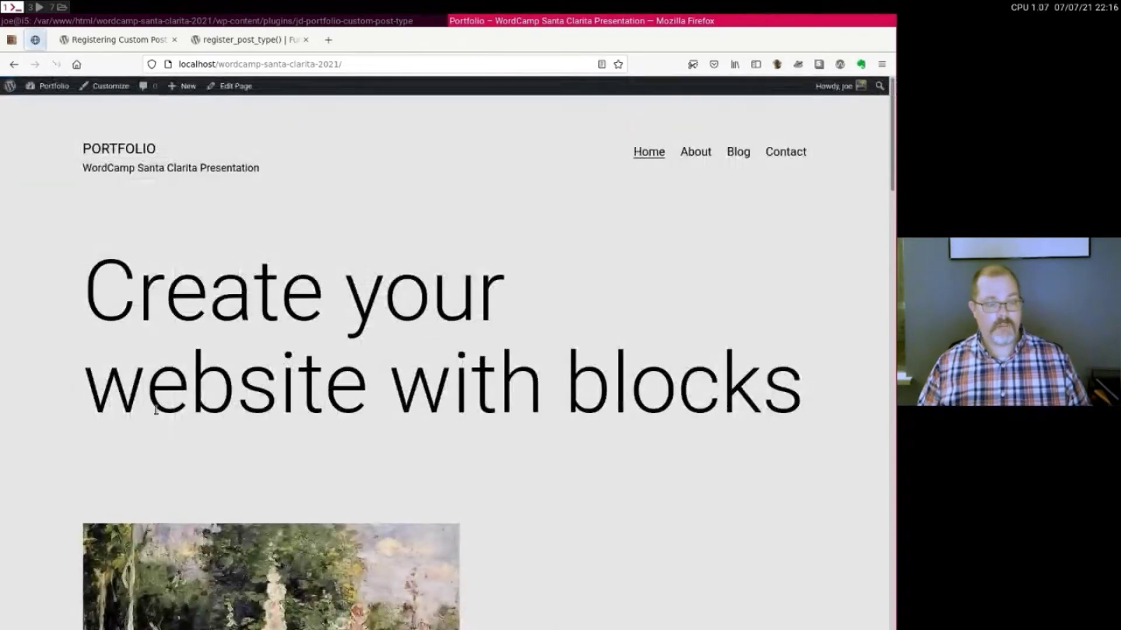
Go to the site's admin dashboard and look through the list of all pages.
{"action": "left_click", "coordinate": [45, 107]}
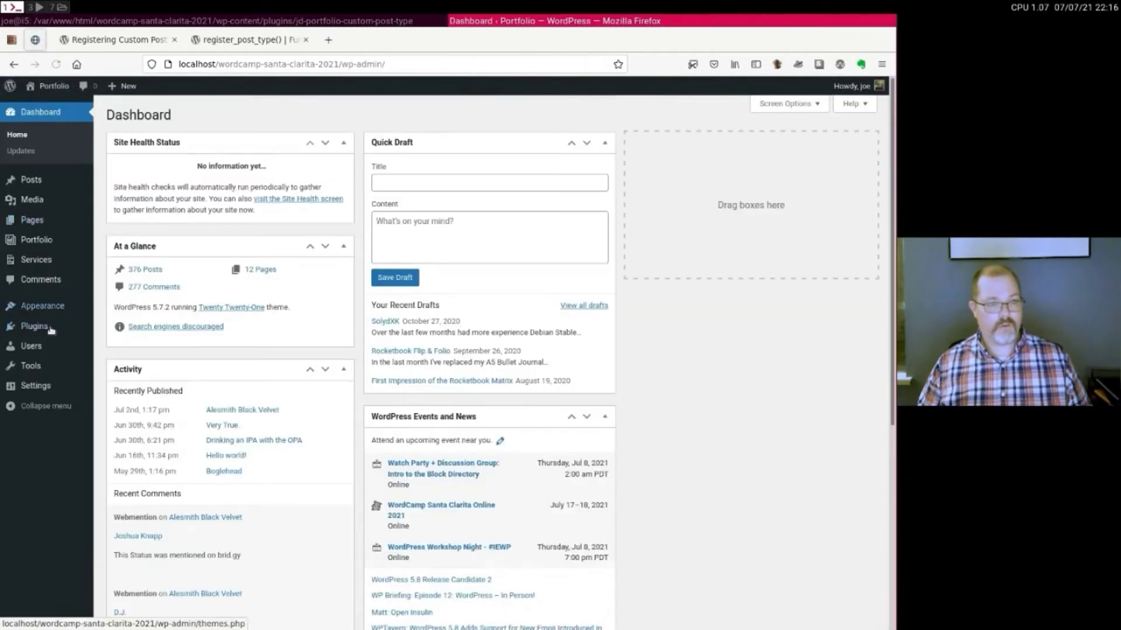
{"action": "mouse_move", "coordinate": [54, 308]}
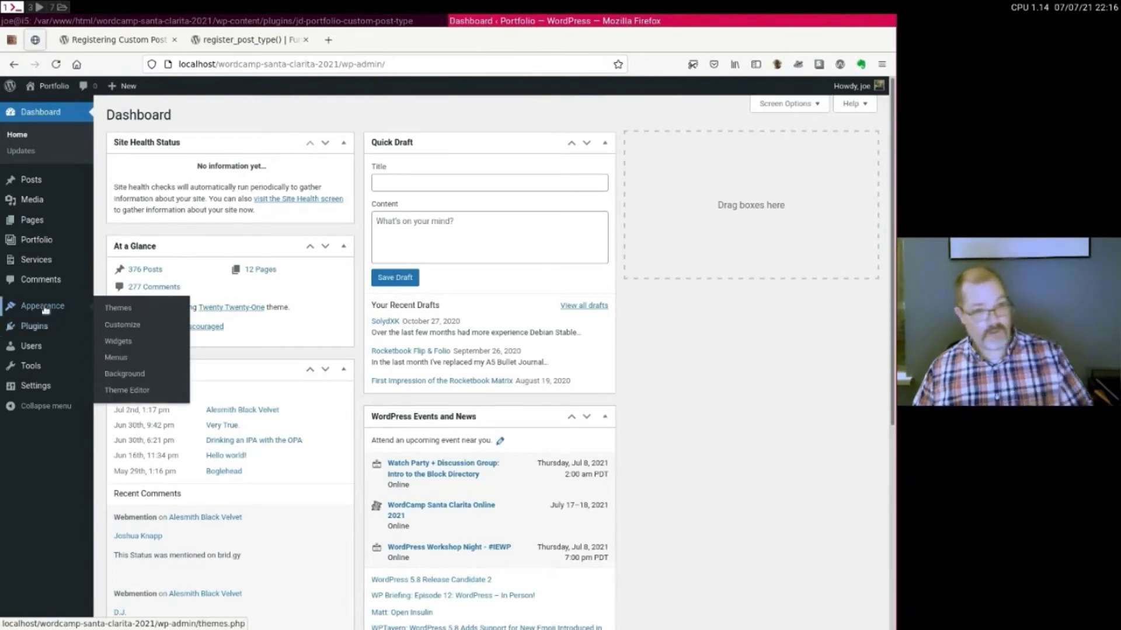
{"action": "left_click", "coordinate": [50, 220]}
{"action": "scroll", "coordinate": [200, 392], "scroll_direction": "down", "scroll_amount": 3}
{"action": "scroll", "coordinate": [200, 393], "scroll_direction": "up", "scroll_amount": 3}
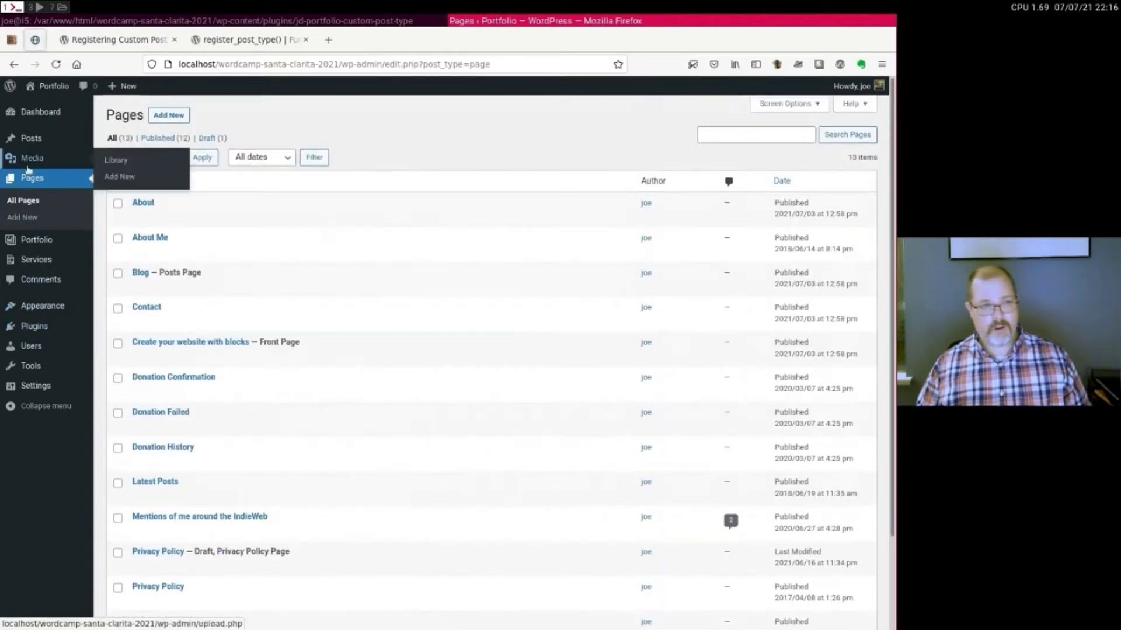
Look through the list of all posts, including their categories and tags, from start to end.
{"action": "left_click", "coordinate": [48, 141]}
{"action": "scroll", "coordinate": [225, 354], "scroll_direction": "down", "scroll_amount": 4}
{"action": "scroll", "coordinate": [228, 354], "scroll_direction": "up", "scroll_amount": 4}
{"action": "scroll", "coordinate": [230, 355], "scroll_direction": "down", "scroll_amount": 4}
{"action": "scroll", "coordinate": [233, 354], "scroll_direction": "up", "scroll_amount": 4}
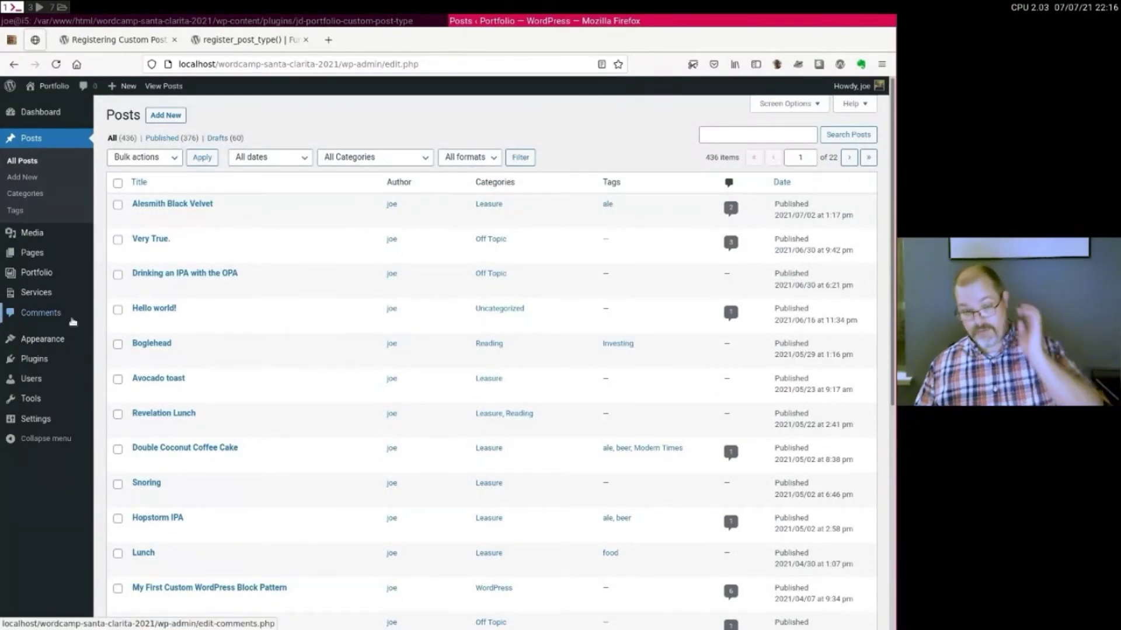
{"action": "mouse_move", "coordinate": [70, 357]}
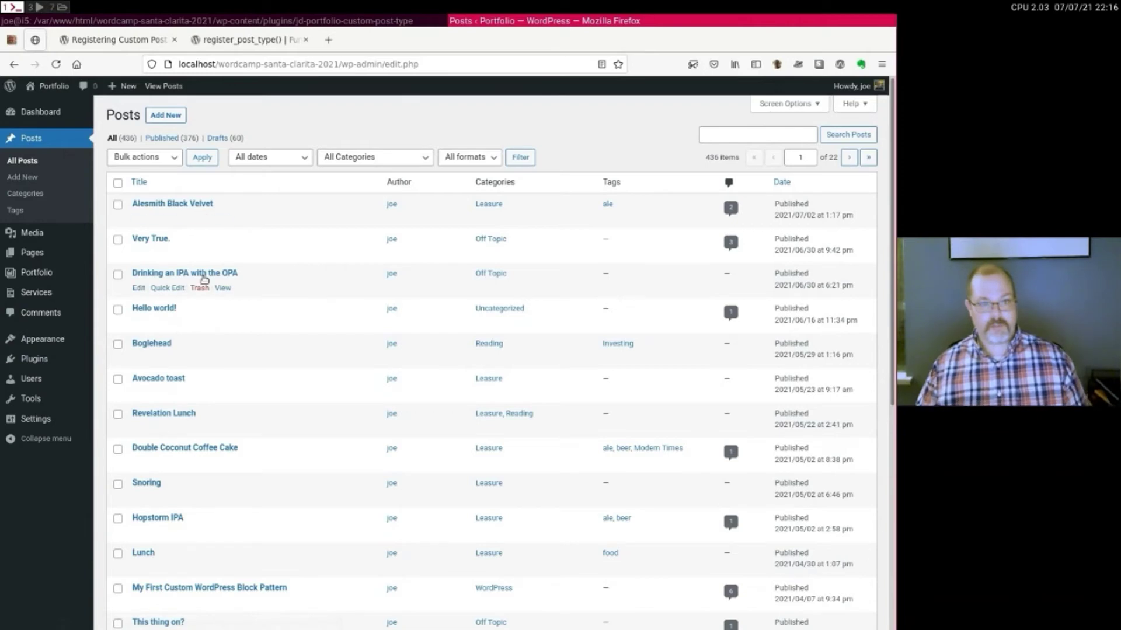
{"action": "scroll", "coordinate": [202, 268], "scroll_direction": "down", "scroll_amount": 5}
{"action": "scroll", "coordinate": [211, 303], "scroll_direction": "down", "scroll_amount": 3}
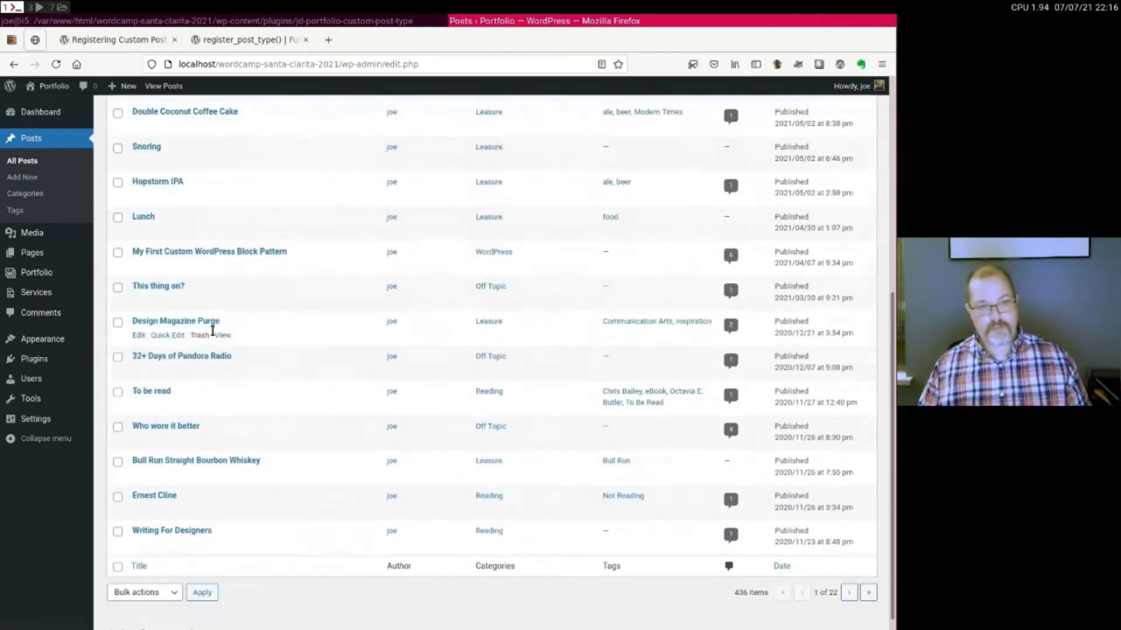
{"action": "scroll", "coordinate": [212, 339], "scroll_direction": "up", "scroll_amount": 8}
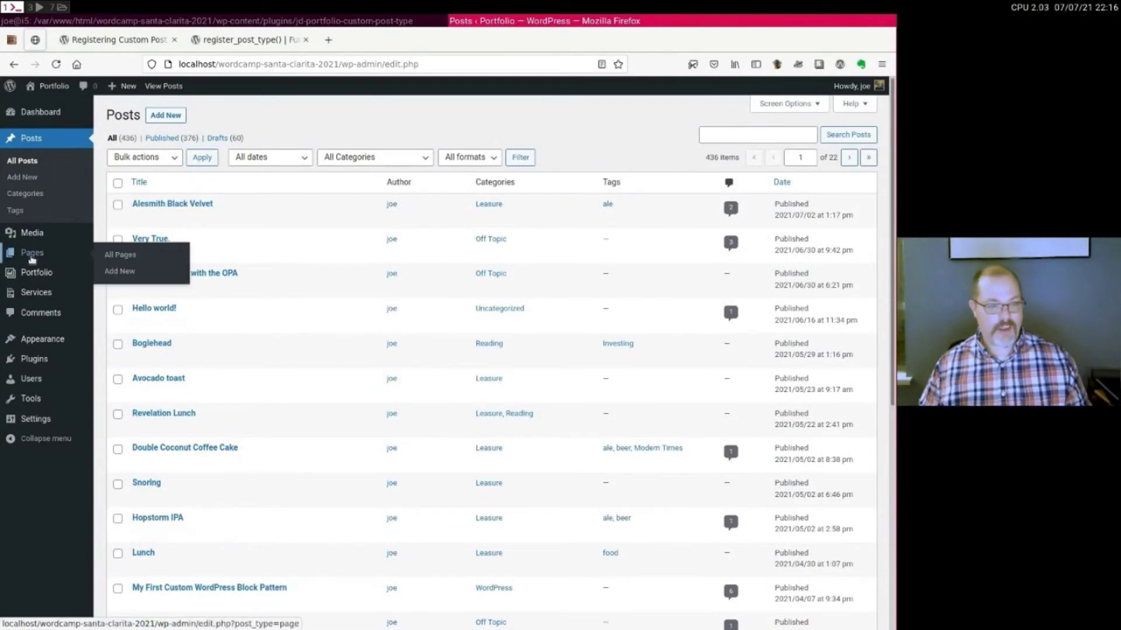
In the Reading settings, set the homepage to display "Your latest posts" and save the changes.
{"action": "mouse_move", "coordinate": [31, 274]}
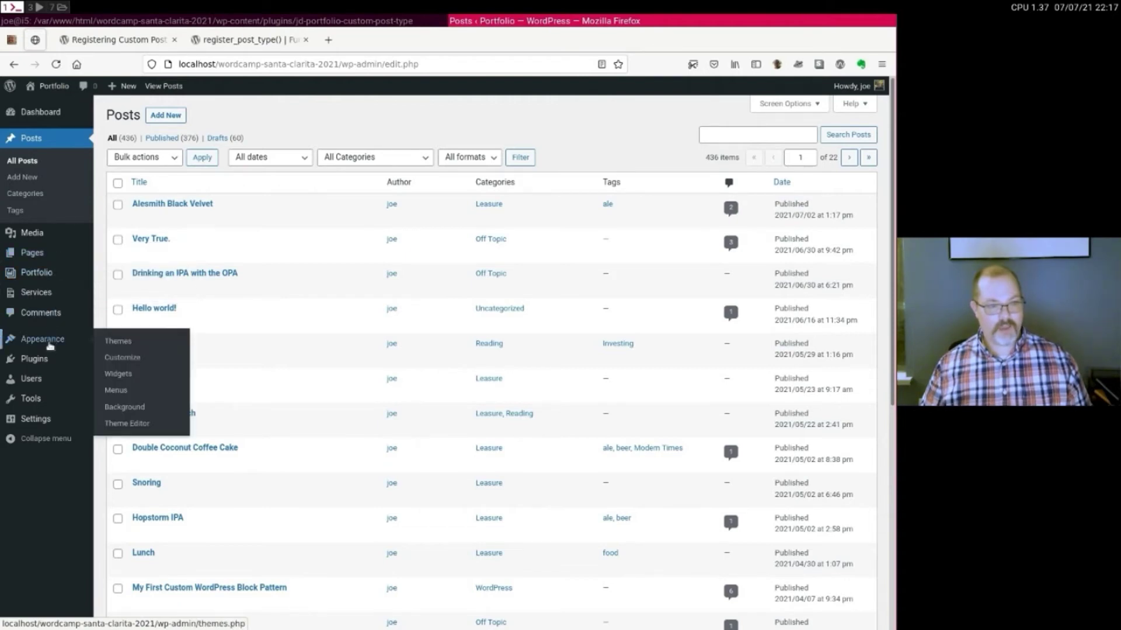
{"action": "left_click", "coordinate": [45, 413]}
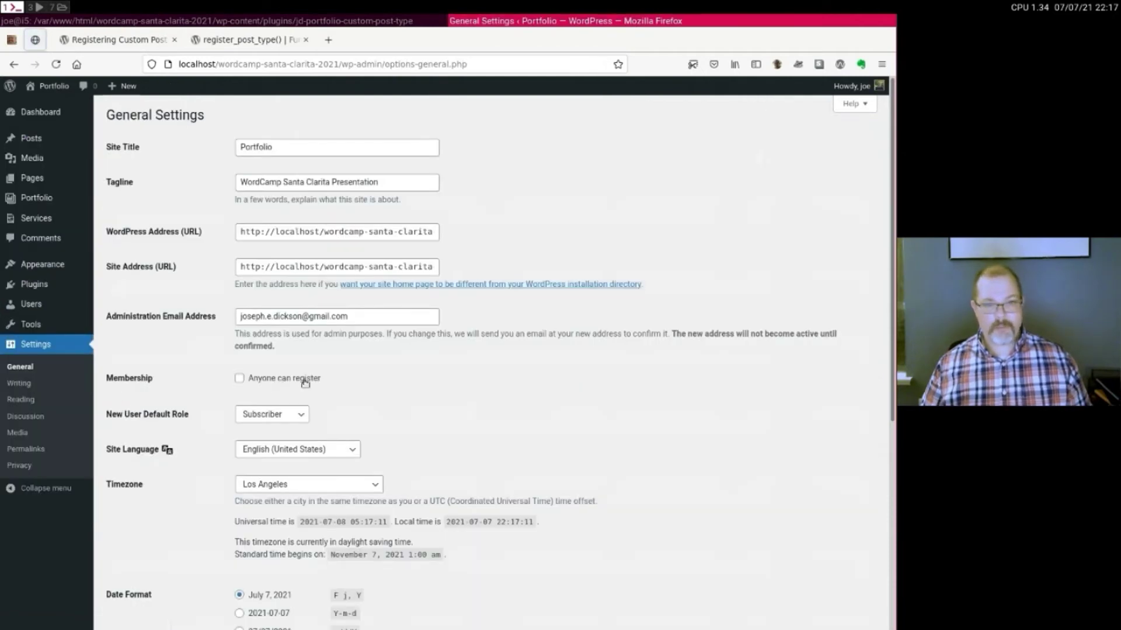
{"action": "scroll", "coordinate": [289, 431], "scroll_direction": "down", "scroll_amount": 5}
{"action": "scroll", "coordinate": [289, 431], "scroll_direction": "up", "scroll_amount": 5}
{"action": "left_click", "coordinate": [21, 399]}
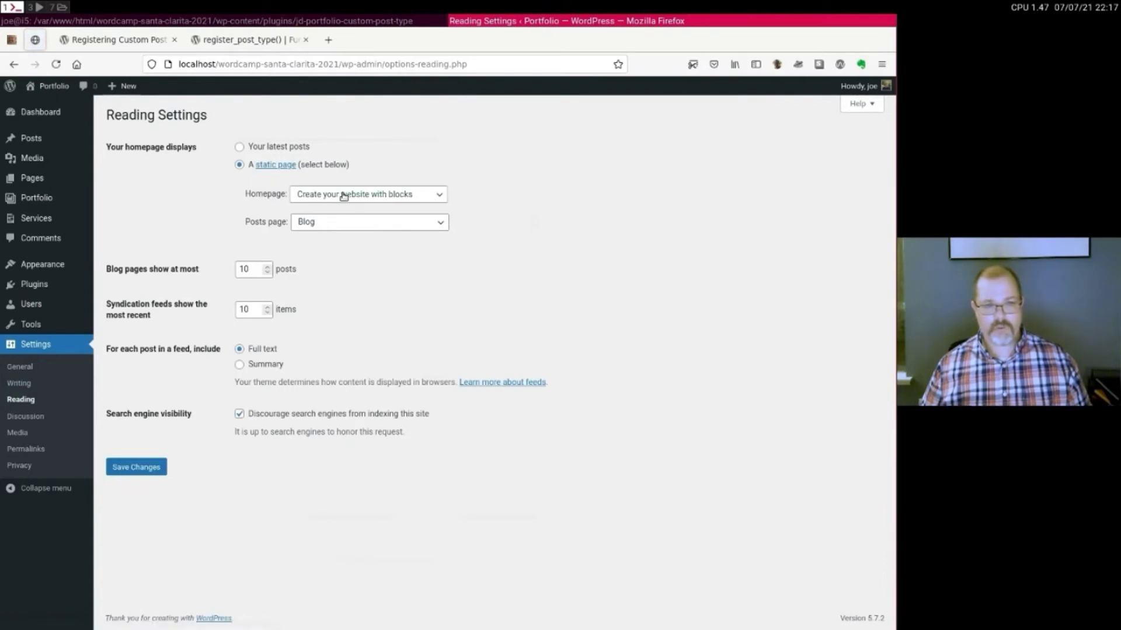
{"action": "left_click", "coordinate": [344, 196]}
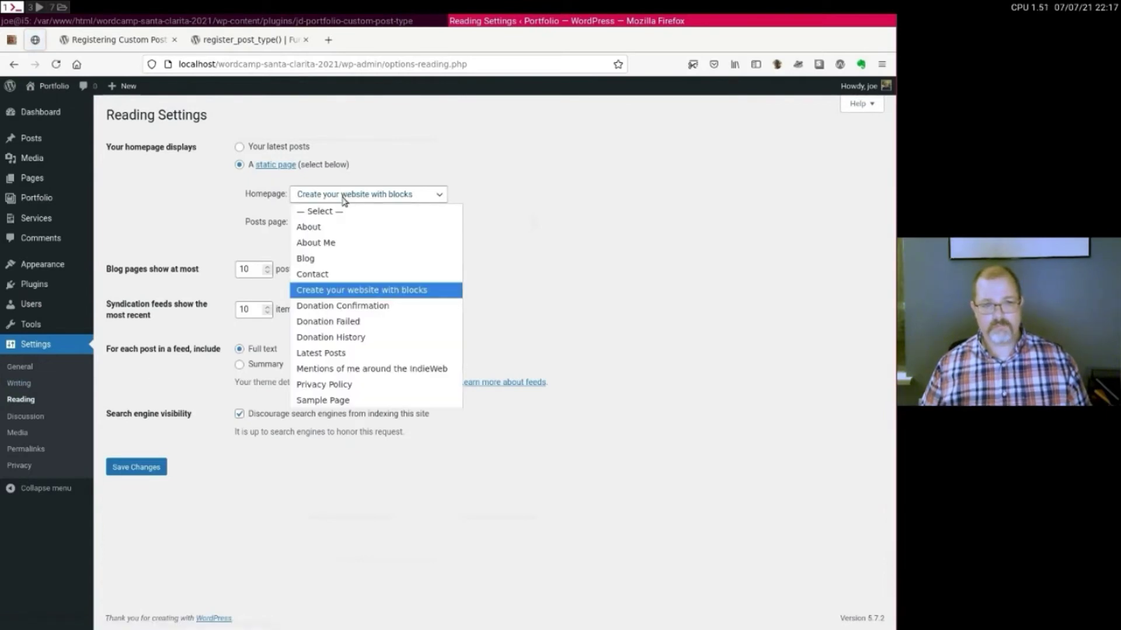
{"action": "left_click", "coordinate": [344, 199]}
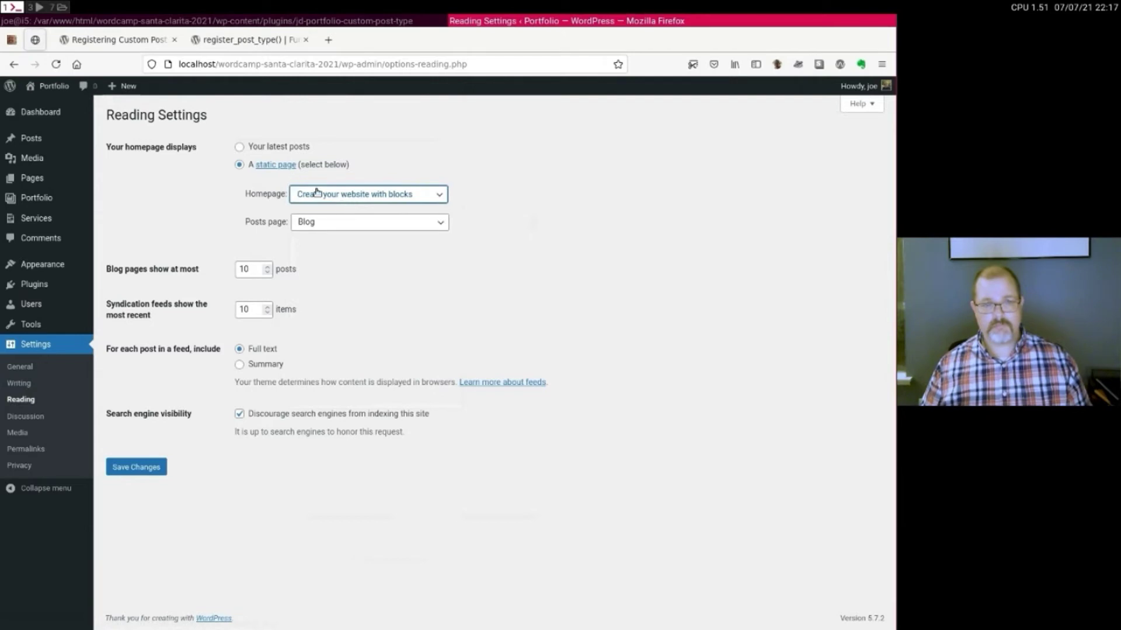
{"action": "left_click", "coordinate": [258, 145]}
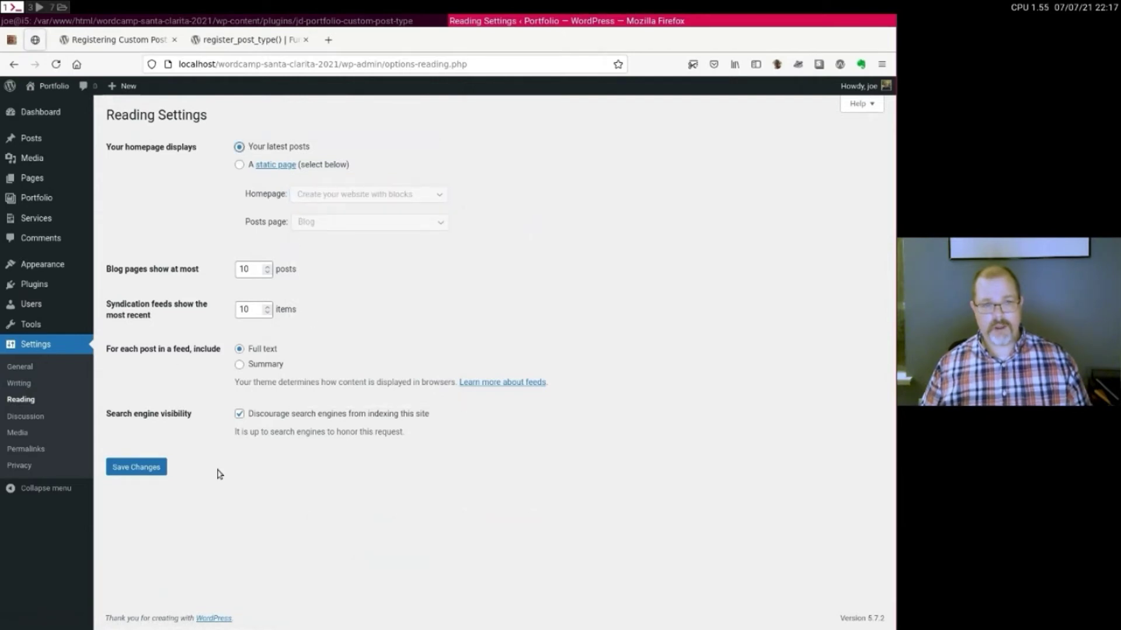
{"action": "left_click", "coordinate": [135, 466]}
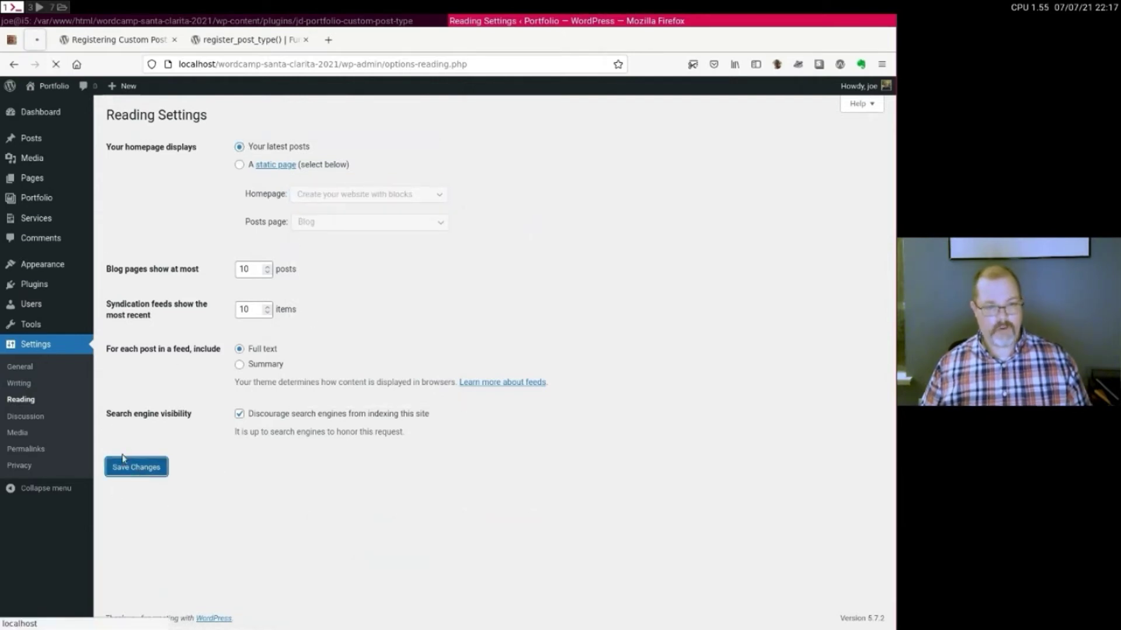
Visit the site's front page and look through the feed of latest posts.
{"action": "left_click", "coordinate": [53, 85]}
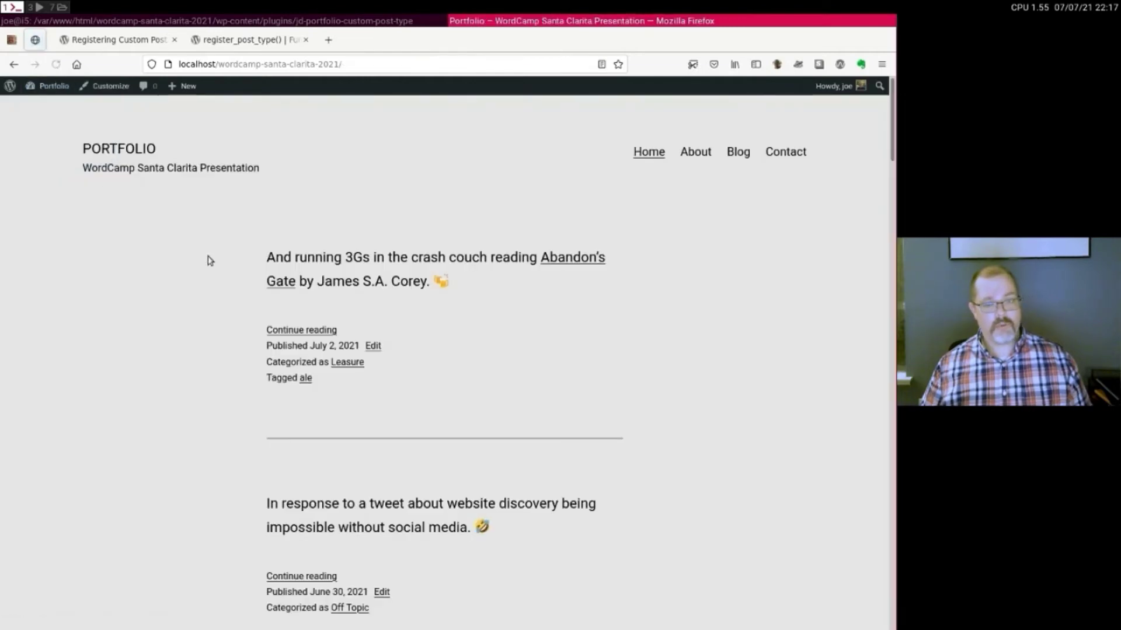
{"action": "scroll", "coordinate": [210, 260], "scroll_direction": "down", "scroll_amount": 8}
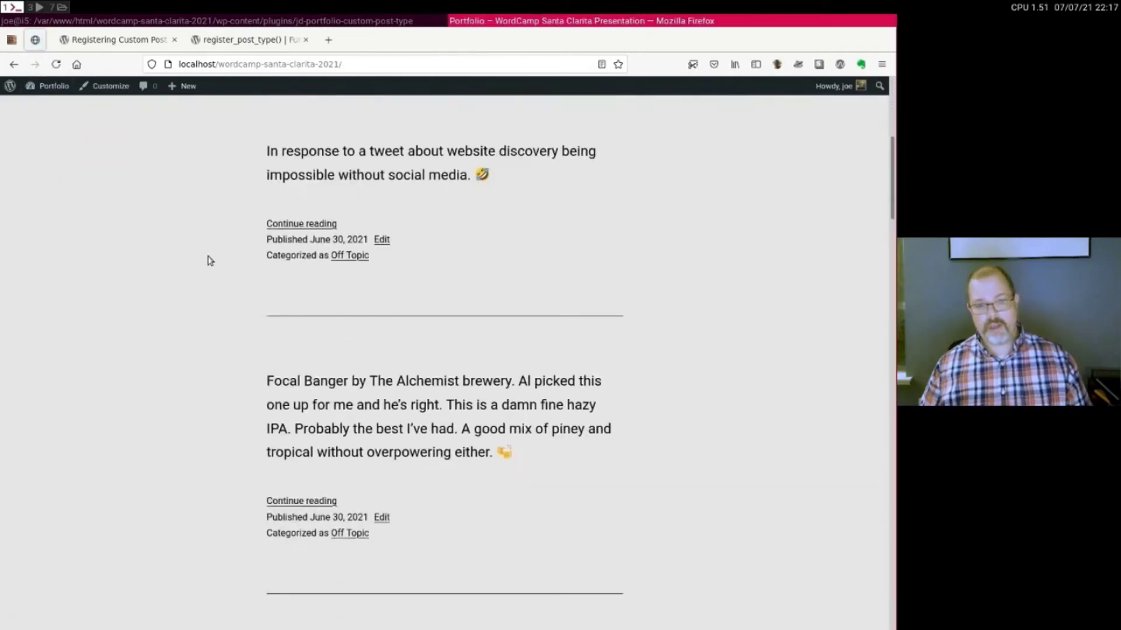
{"action": "scroll", "coordinate": [210, 261], "scroll_direction": "down", "scroll_amount": 8}
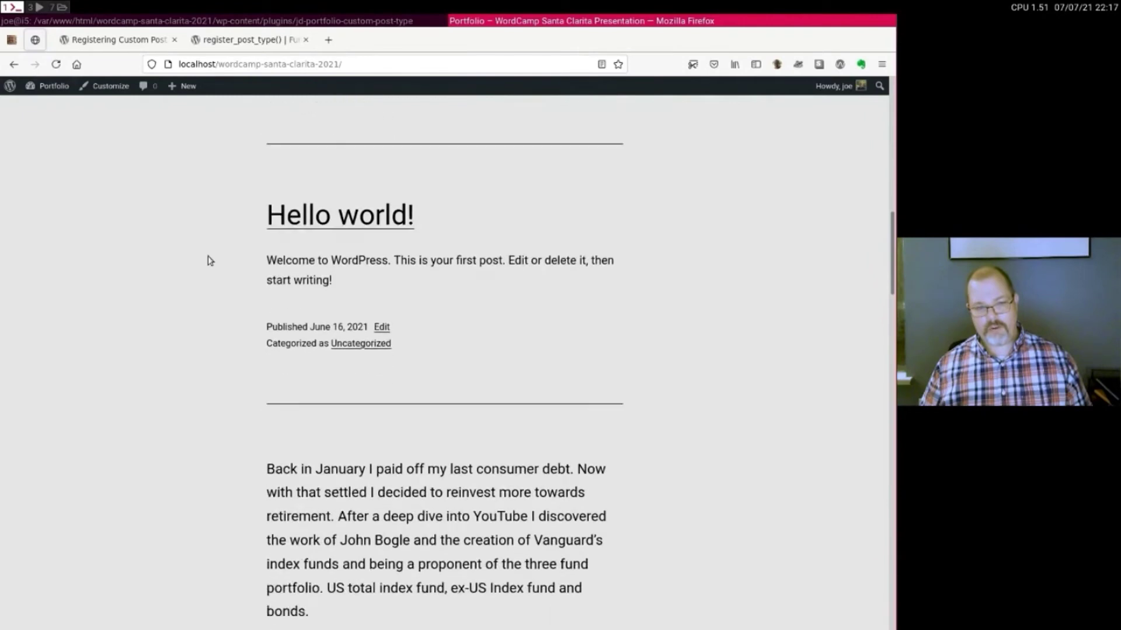
{"action": "scroll", "coordinate": [210, 261], "scroll_direction": "down", "scroll_amount": 8}
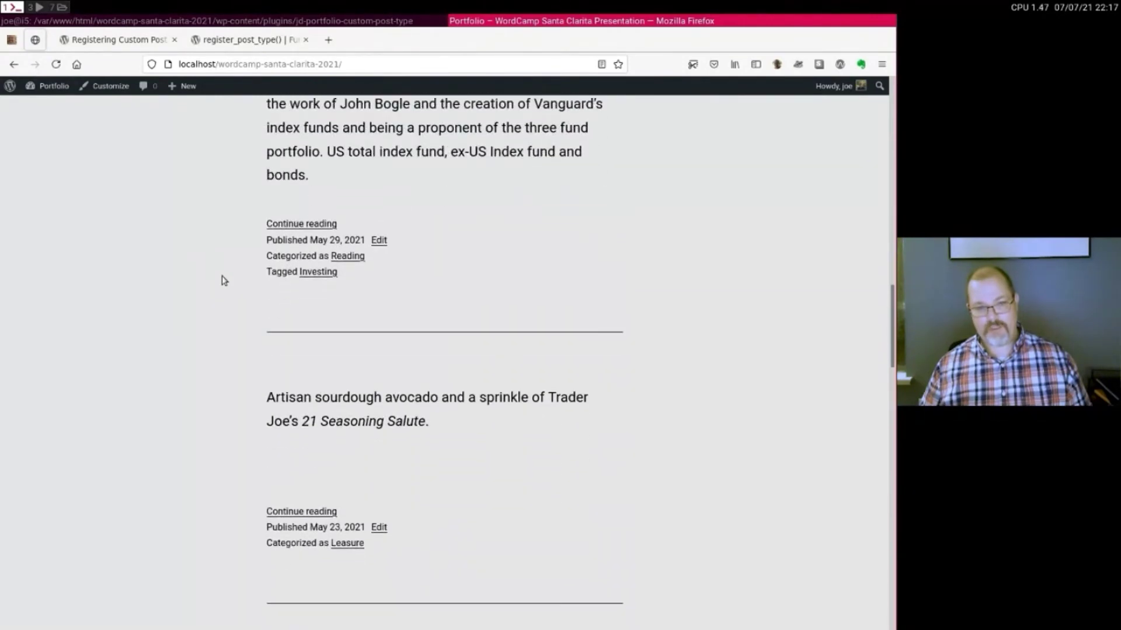
{"action": "scroll", "coordinate": [222, 304], "scroll_direction": "down", "scroll_amount": 6}
{"action": "scroll", "coordinate": [222, 307], "scroll_direction": "up", "scroll_amount": 8}
{"action": "scroll", "coordinate": [222, 308], "scroll_direction": "up", "scroll_amount": 15}
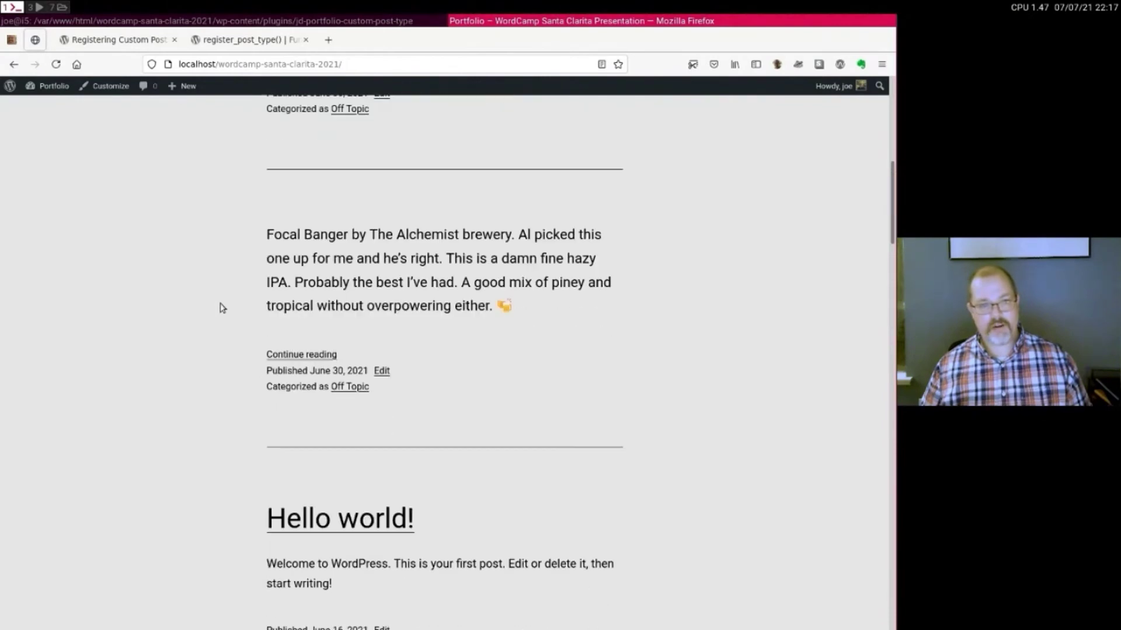
{"action": "scroll", "coordinate": [251, 353], "scroll_direction": "up", "scroll_amount": 5}
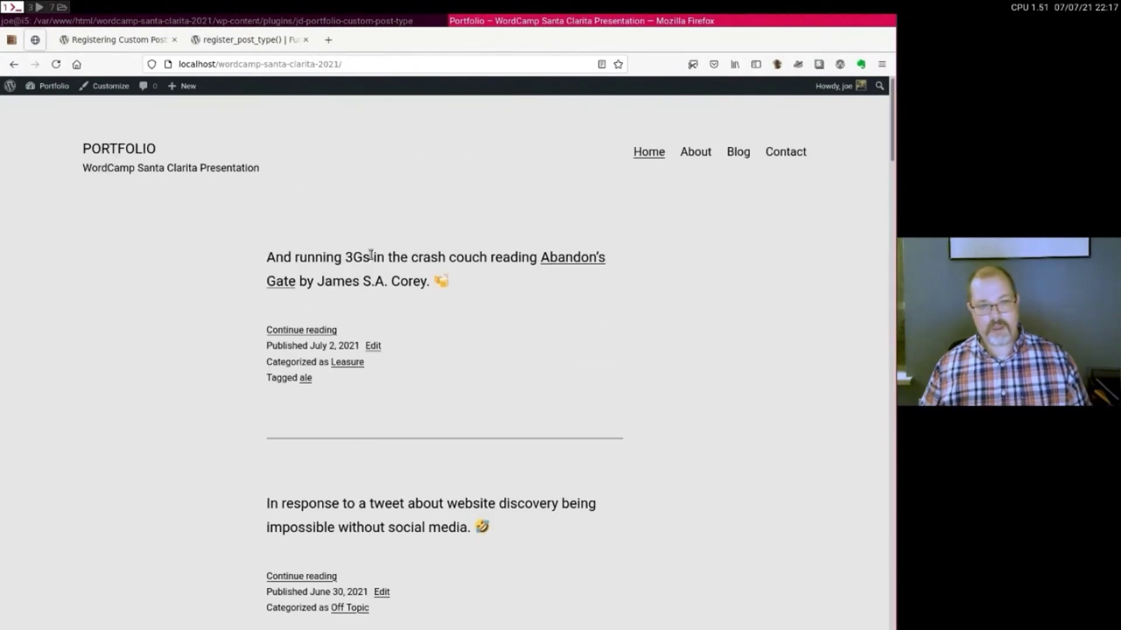
{"action": "scroll", "coordinate": [334, 336], "scroll_direction": "down", "scroll_amount": 2}
{"action": "scroll", "coordinate": [333, 310], "scroll_direction": "up", "scroll_amount": 2}
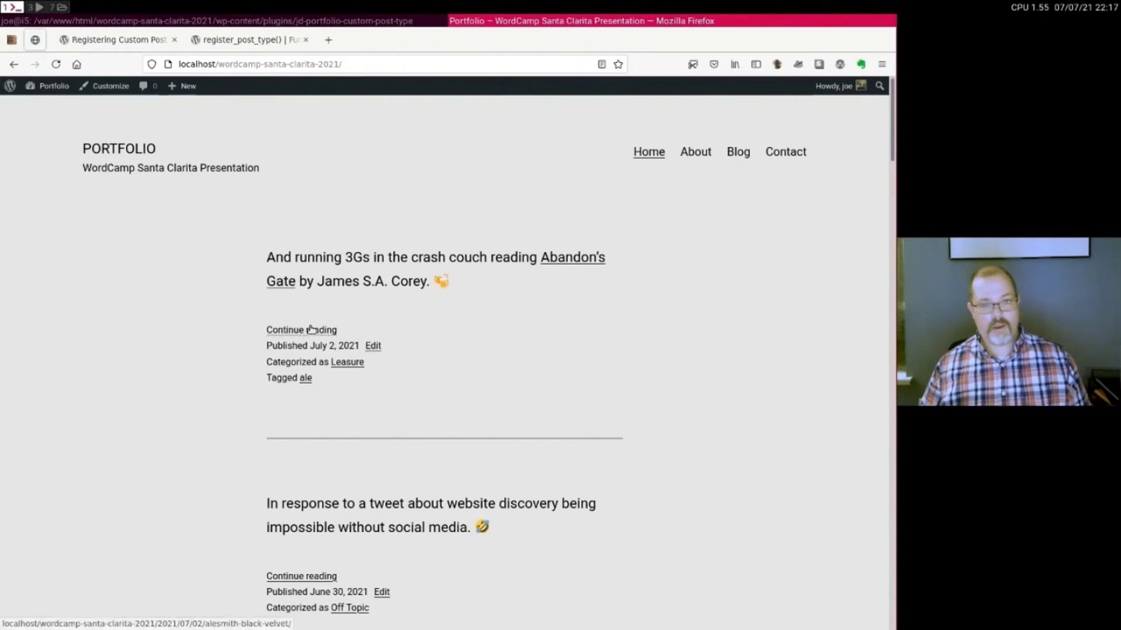
Open the full Alesmith Black Velvet post from the feed and examine its comments and comment form.
{"action": "left_click", "coordinate": [309, 330]}
{"action": "scroll", "coordinate": [285, 348], "scroll_direction": "down", "scroll_amount": 1}
{"action": "scroll", "coordinate": [284, 349], "scroll_direction": "down", "scroll_amount": 20}
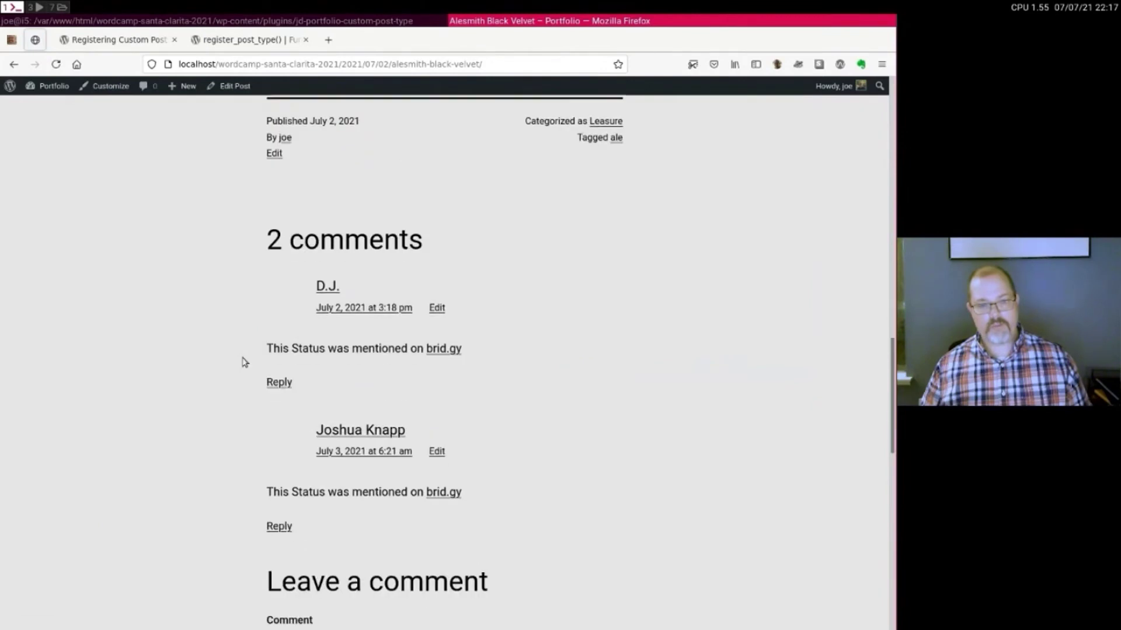
{"action": "scroll", "coordinate": [244, 362], "scroll_direction": "down", "scroll_amount": 5}
{"action": "scroll", "coordinate": [192, 328], "scroll_direction": "up", "scroll_amount": 6}
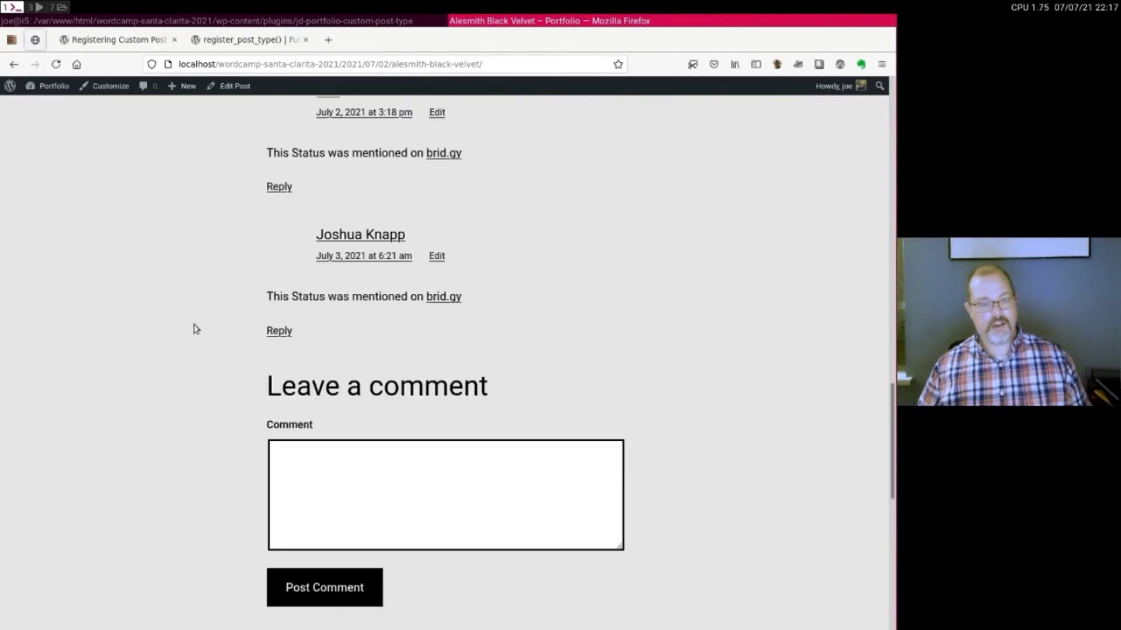
Return from the post to the site's dashboard and open the list of all Portfolio posts.
{"action": "right_click", "coordinate": [201, 327]}
{"action": "left_click", "coordinate": [215, 334]}
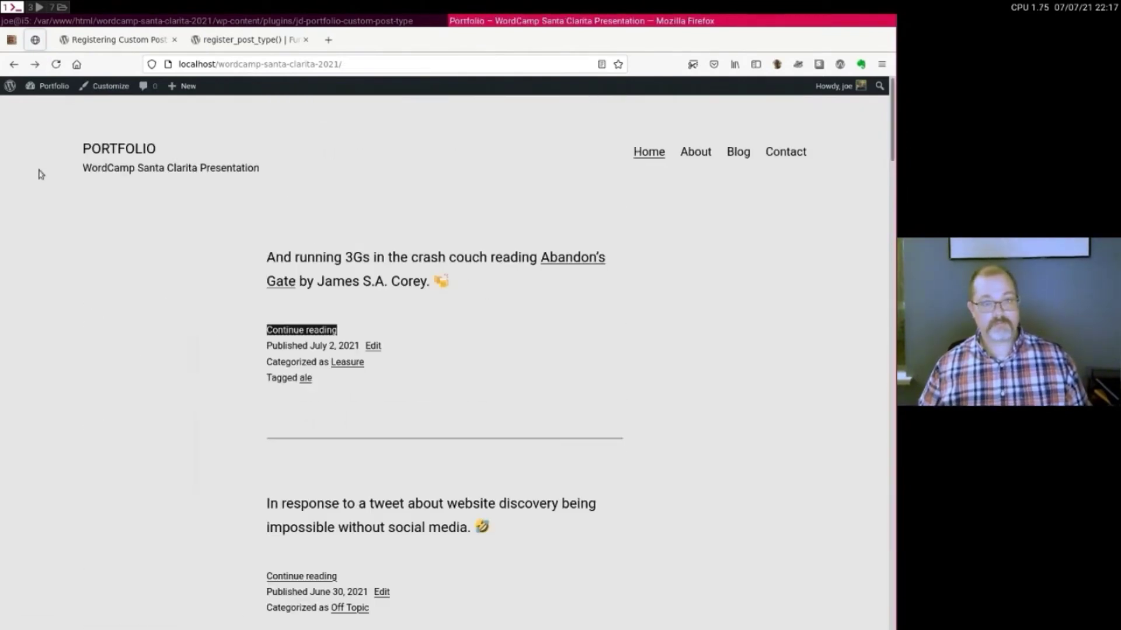
{"action": "left_click", "coordinate": [52, 86]}
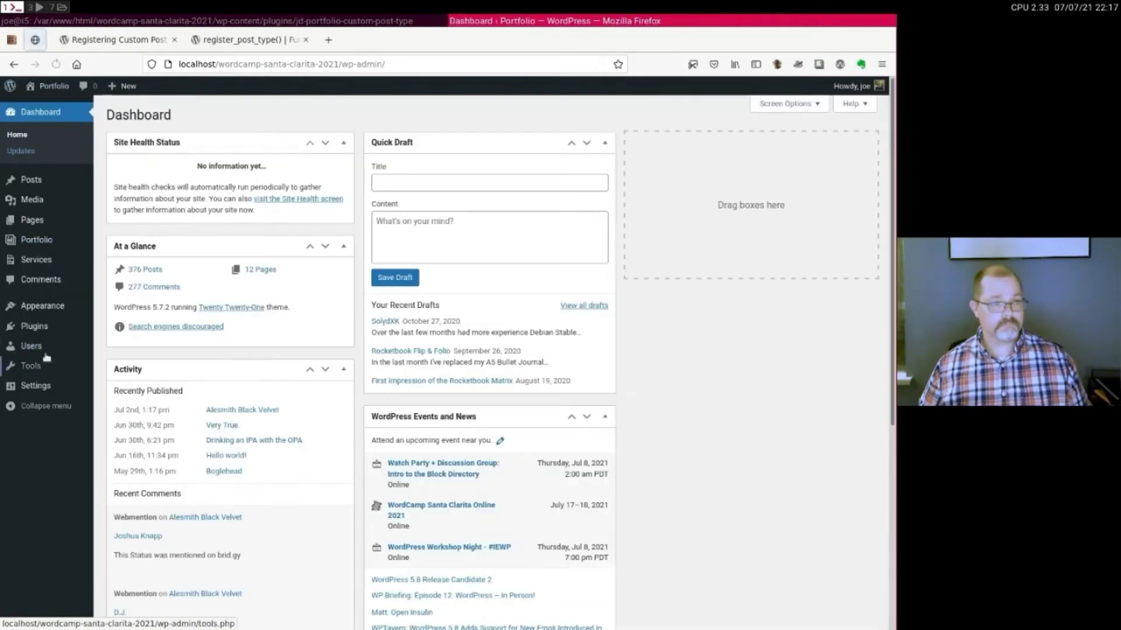
{"action": "left_click", "coordinate": [39, 249]}
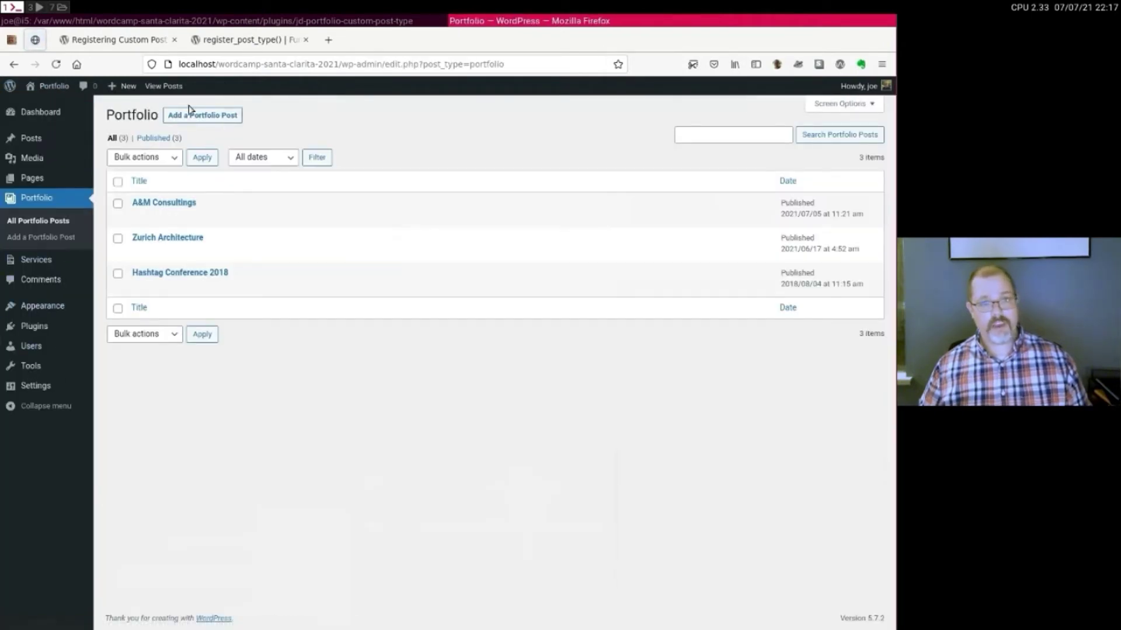
View the Portfolio post type's archive on the site and look through its first entry, A&M Consultings.
{"action": "left_click", "coordinate": [164, 86]}
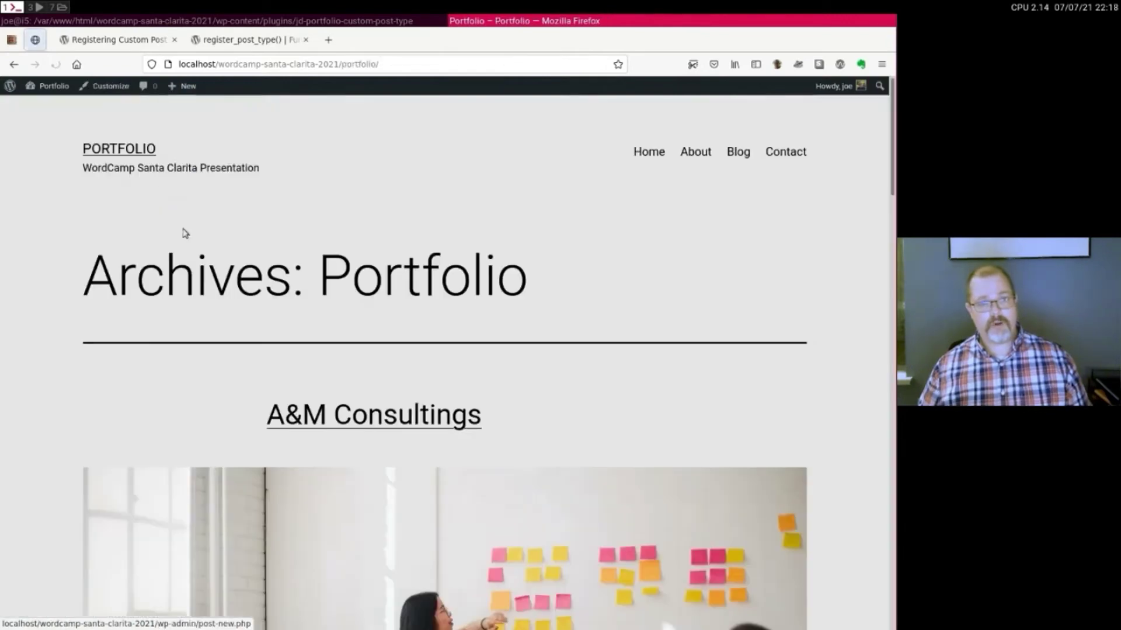
{"action": "scroll", "coordinate": [200, 262], "scroll_direction": "down", "scroll_amount": 1}
{"action": "scroll", "coordinate": [200, 263], "scroll_direction": "down", "scroll_amount": 1}
{"action": "scroll", "coordinate": [199, 245], "scroll_direction": "up", "scroll_amount": 2}
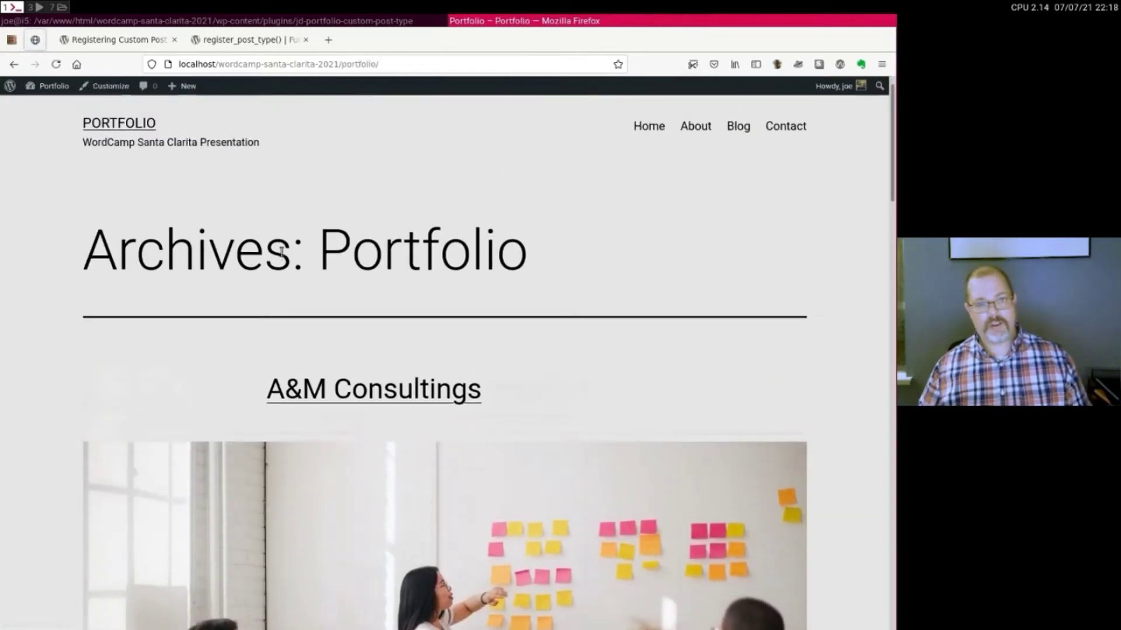
{"action": "scroll", "coordinate": [263, 252], "scroll_direction": "down", "scroll_amount": 5}
{"action": "scroll", "coordinate": [395, 385], "scroll_direction": "up", "scroll_amount": 5}
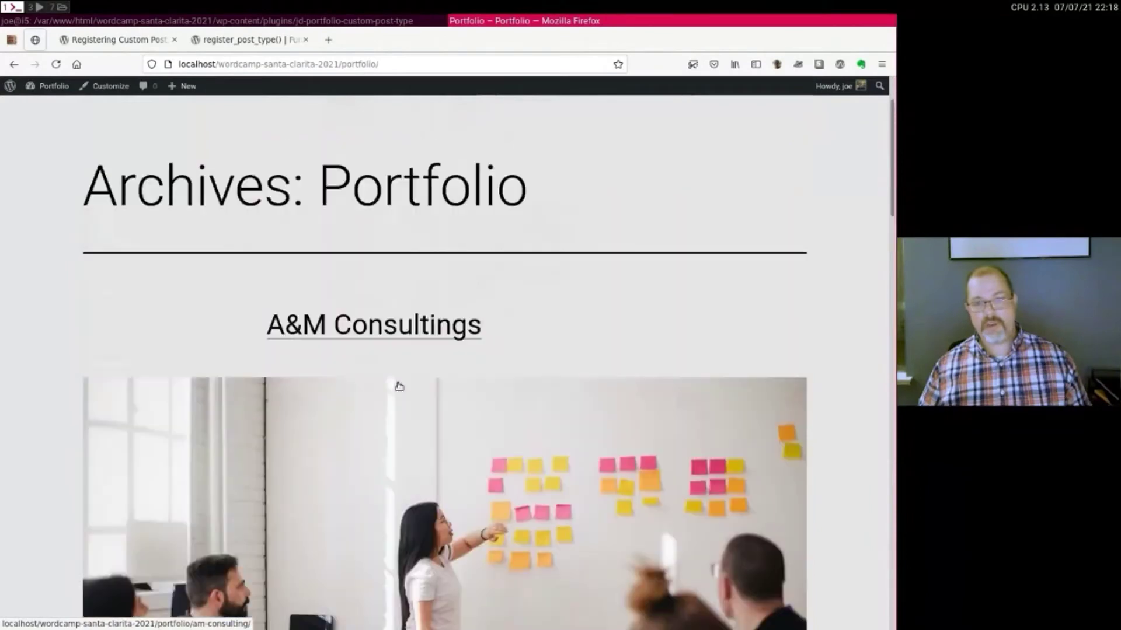
In the site's menu settings, assign the menu named Menu to the Primary menu location and save it.
{"action": "mouse_move", "coordinate": [46, 86]}
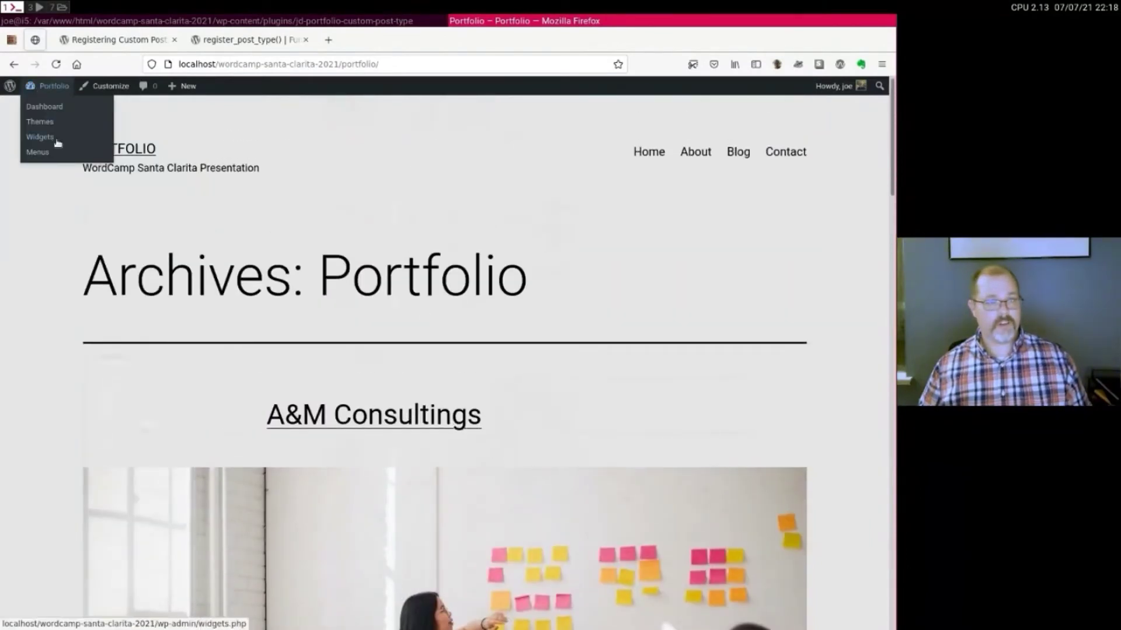
{"action": "left_click", "coordinate": [60, 159]}
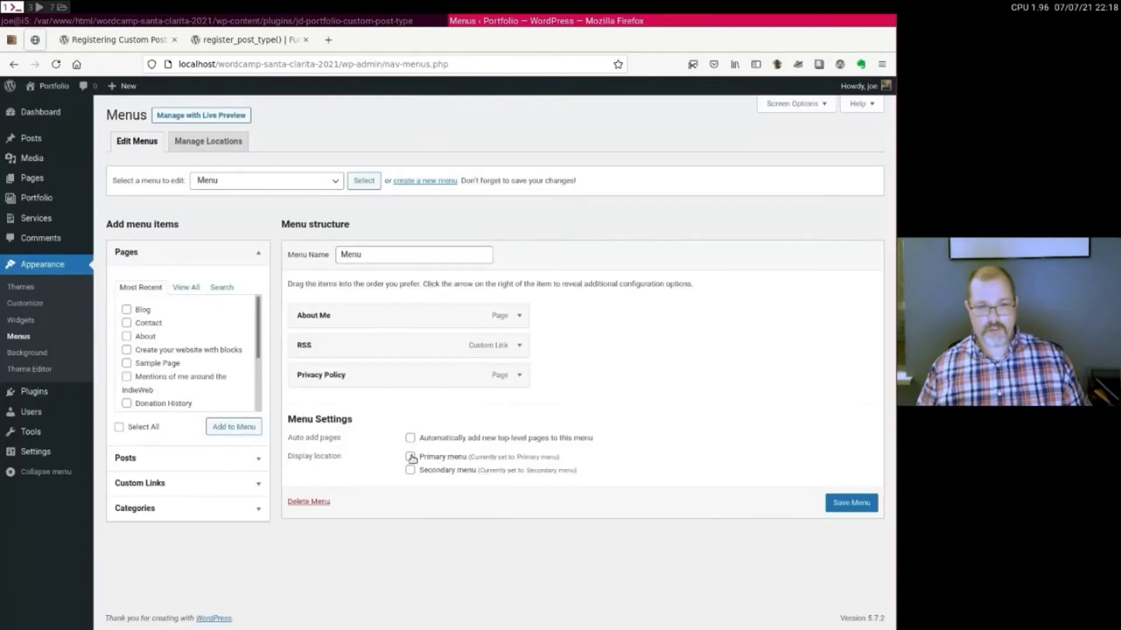
{"action": "left_click", "coordinate": [411, 457]}
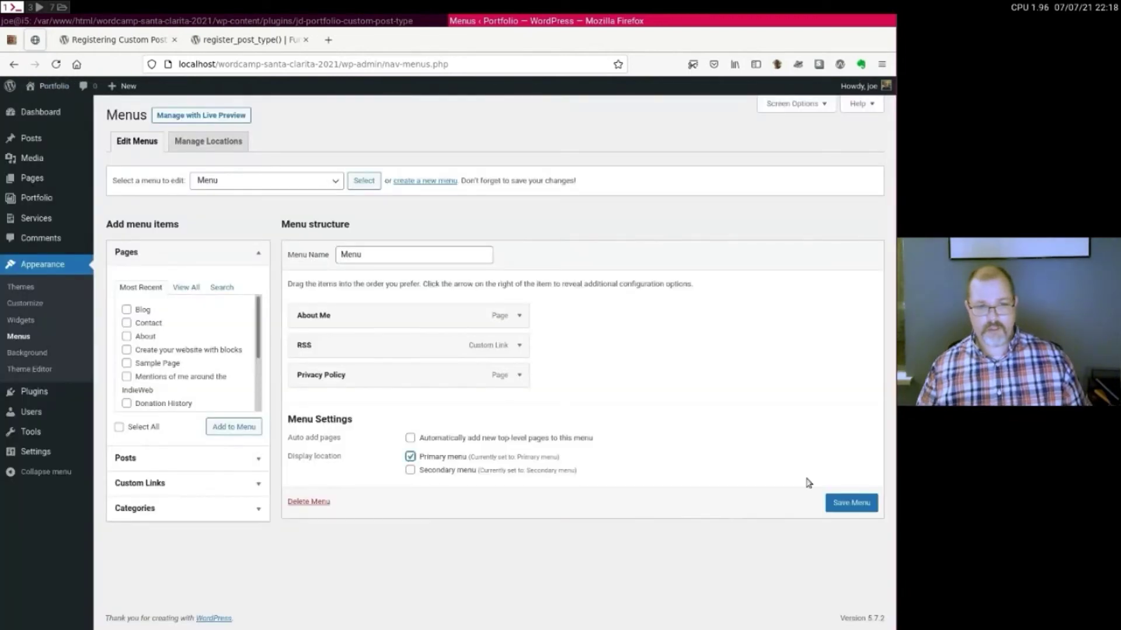
{"action": "left_click", "coordinate": [851, 503]}
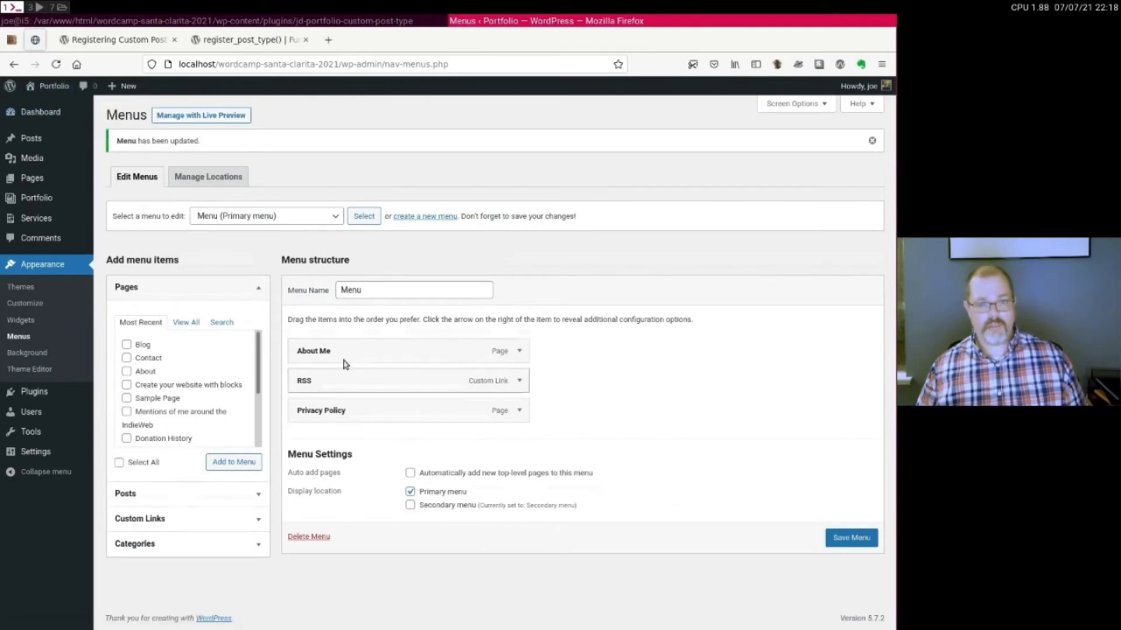
Open the custom link form for adding a menu item, ready to enter its URL.
{"action": "left_click", "coordinate": [154, 520]}
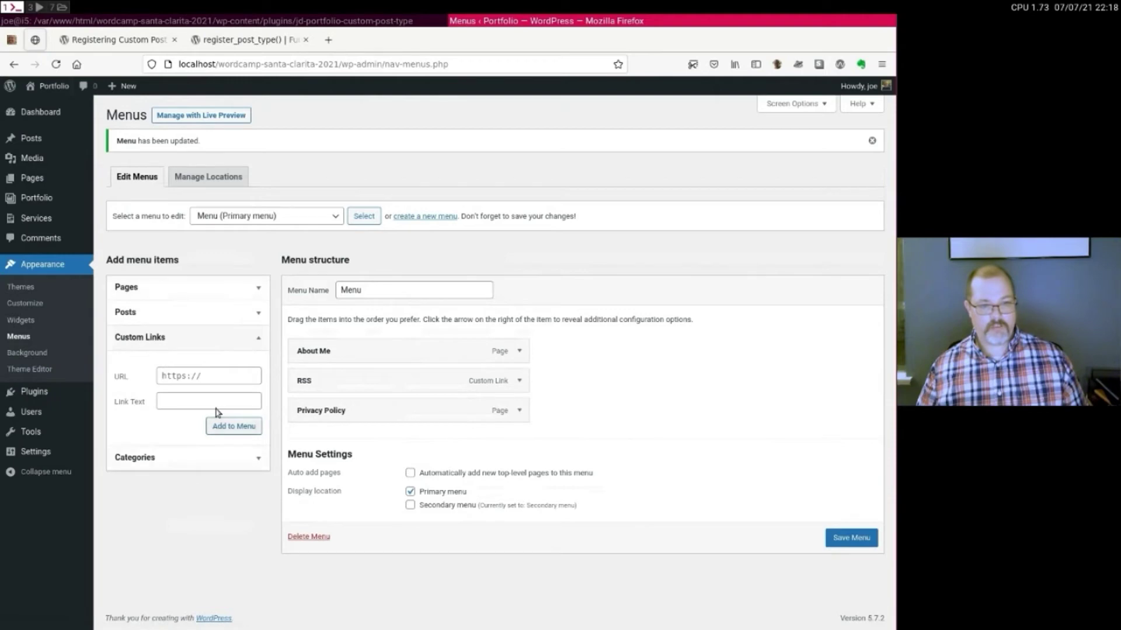
{"action": "left_click", "coordinate": [220, 376]}
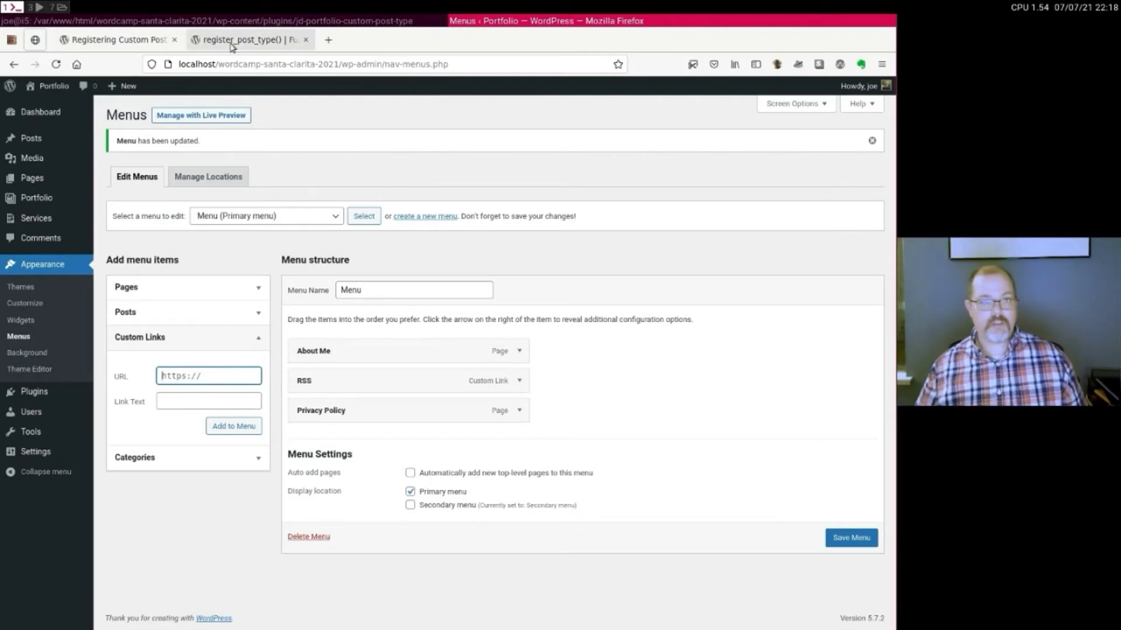
{"action": "left_click", "coordinate": [143, 42]}
{"action": "left_click", "coordinate": [224, 46]}
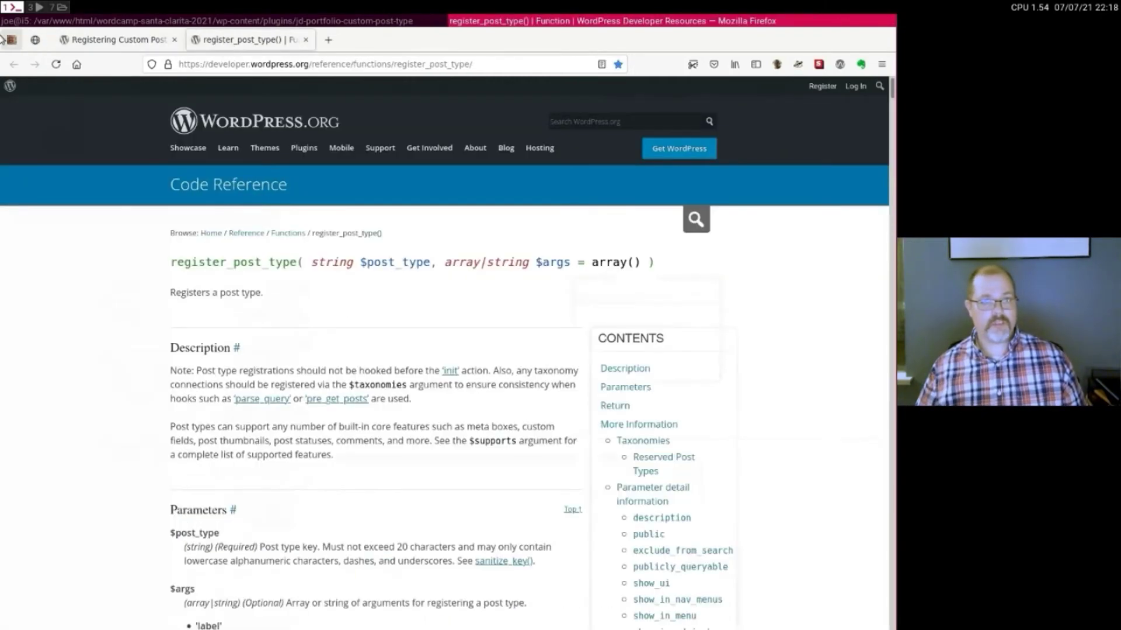
{"action": "left_click", "coordinate": [328, 39]}
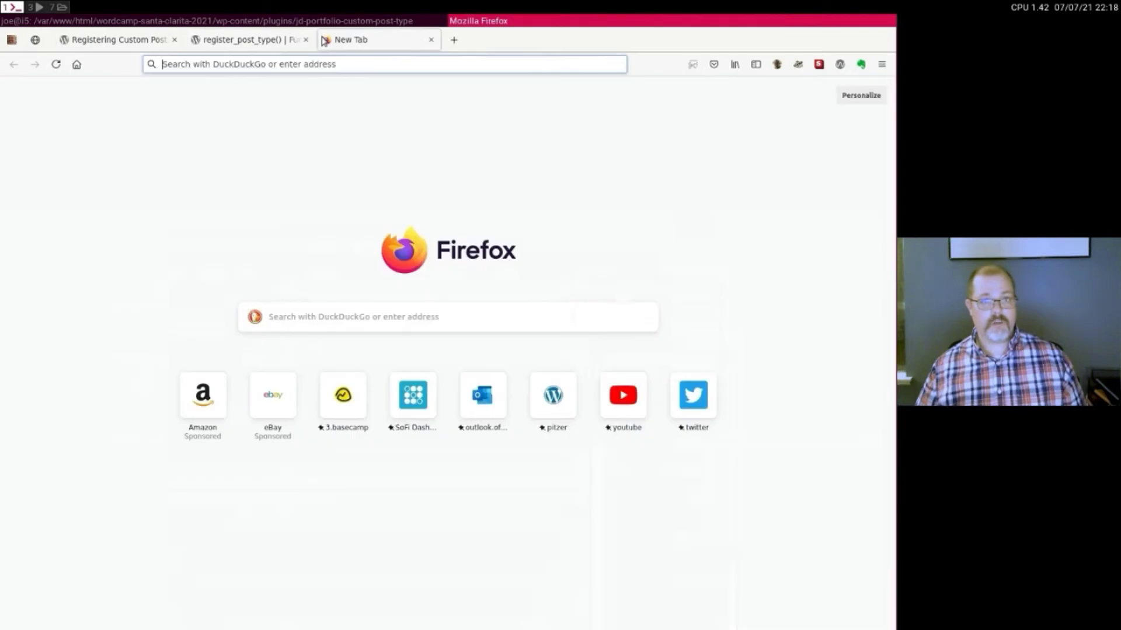
{"action": "type", "text": "por"}
{"action": "key", "text": "BackSpace"}
{"action": "key", "text": "BackSpace"}
{"action": "type", "text": "rtfol"}
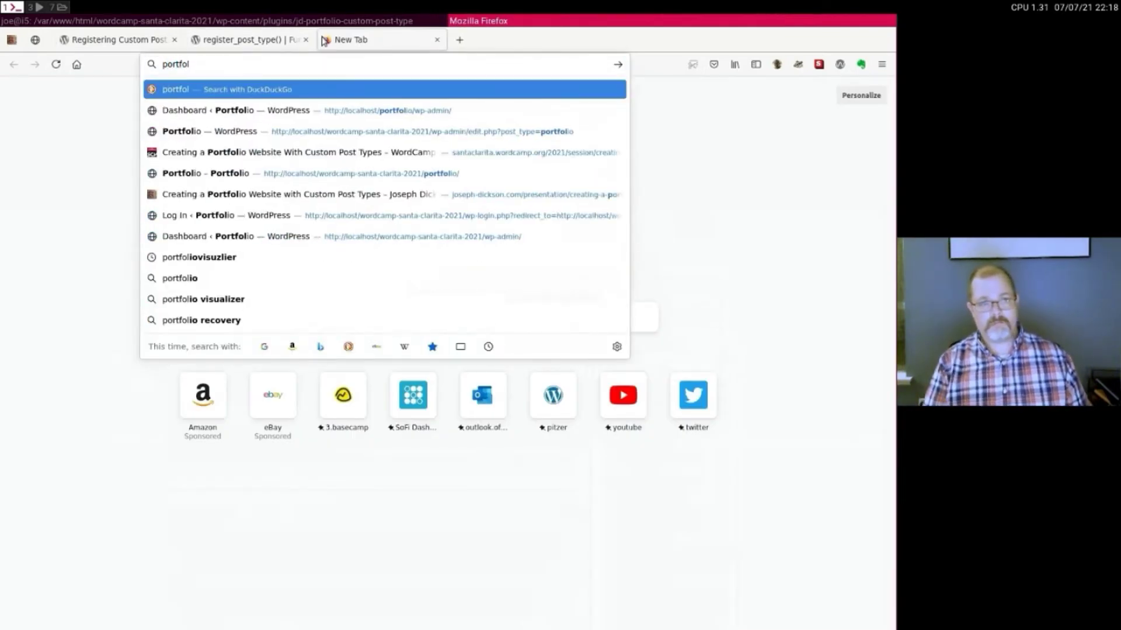
{"action": "key", "text": "Down"}
{"action": "key", "text": "Down"}
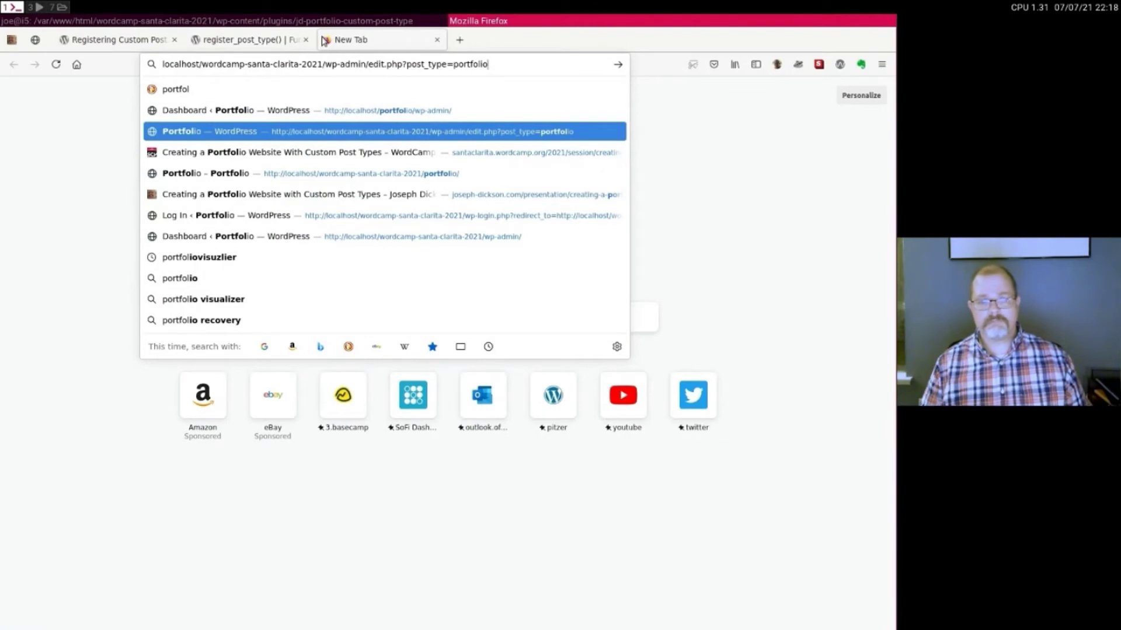
{"action": "middle_click", "coordinate": [322, 39]}
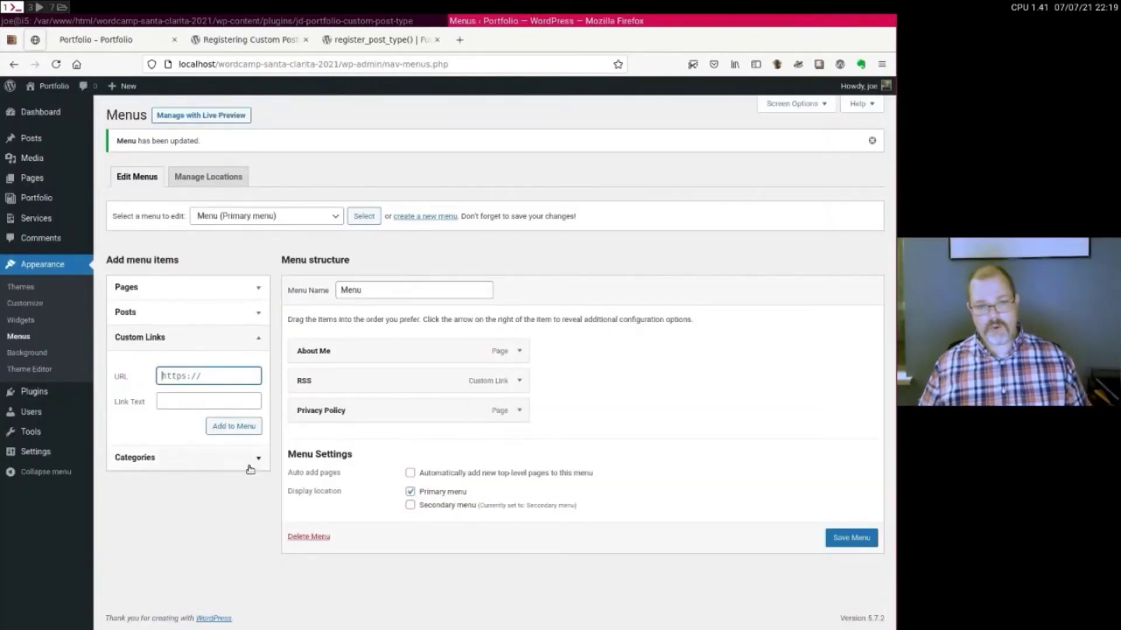
{"action": "key", "text": "ctrl+v"}
{"action": "key", "text": "Home"}
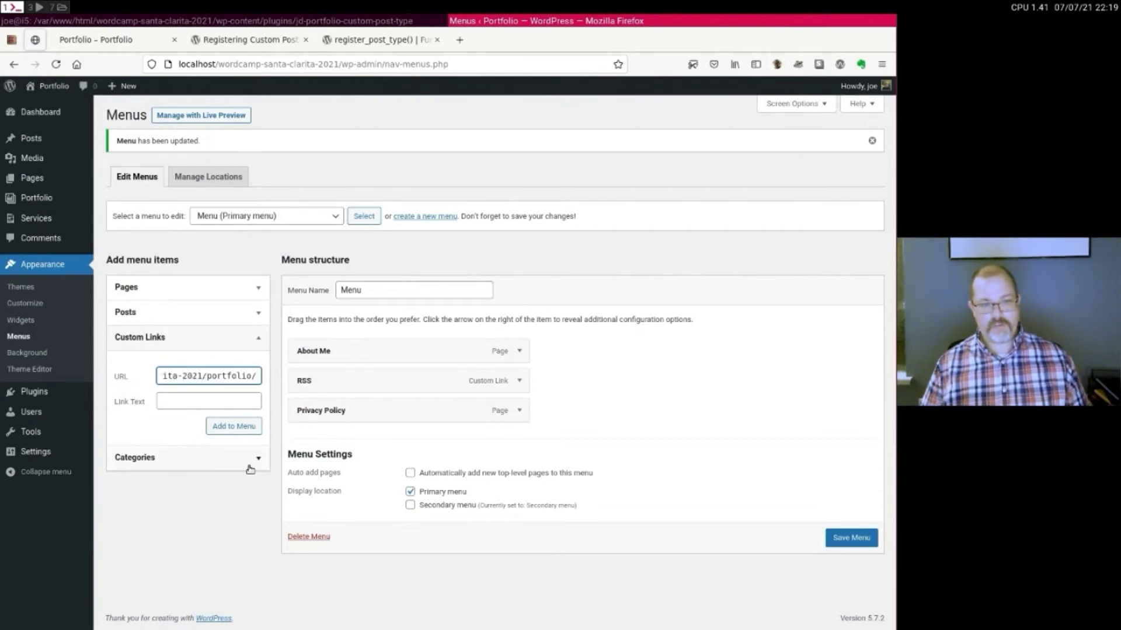
{"action": "key", "text": "Tab"}
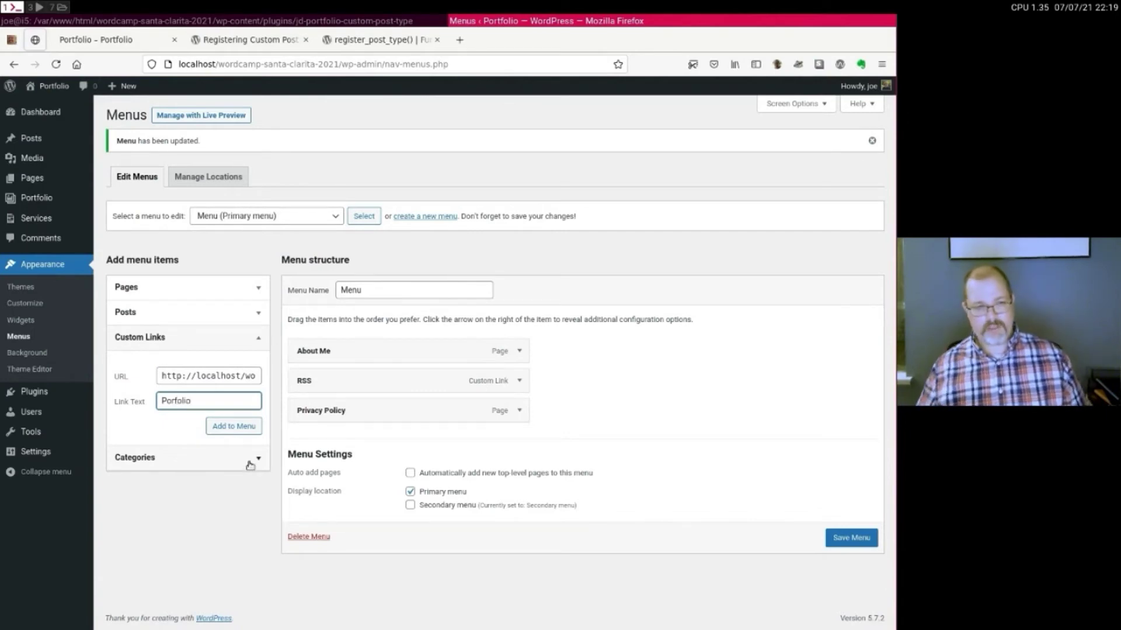
{"action": "left_click", "coordinate": [251, 428]}
{"action": "left_click_drag", "start_coordinate": [321, 442], "coordinate": [328, 380]}
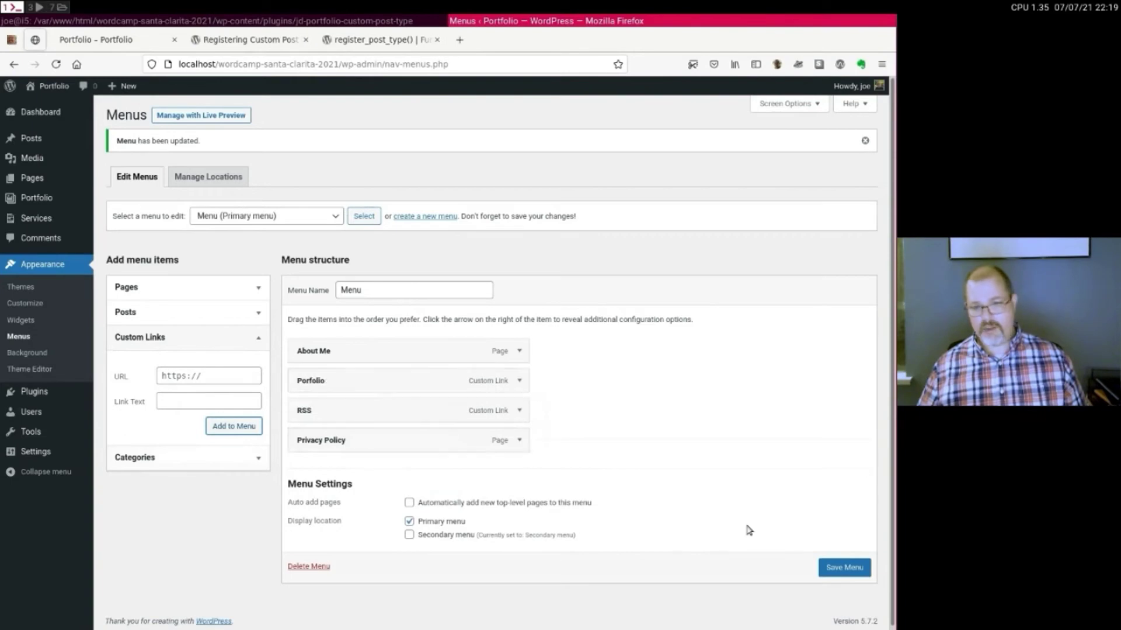
{"action": "left_click", "coordinate": [845, 568]}
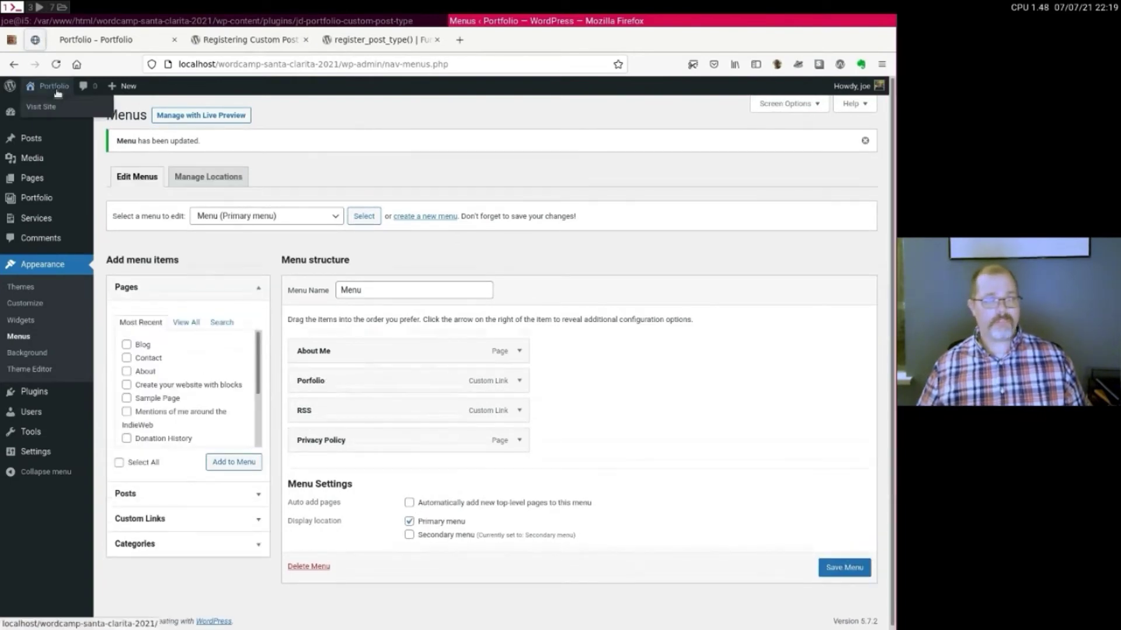
Visit the site, follow the new Porfolio navigation link and look through the Portfolio archive.
{"action": "left_click", "coordinate": [58, 92]}
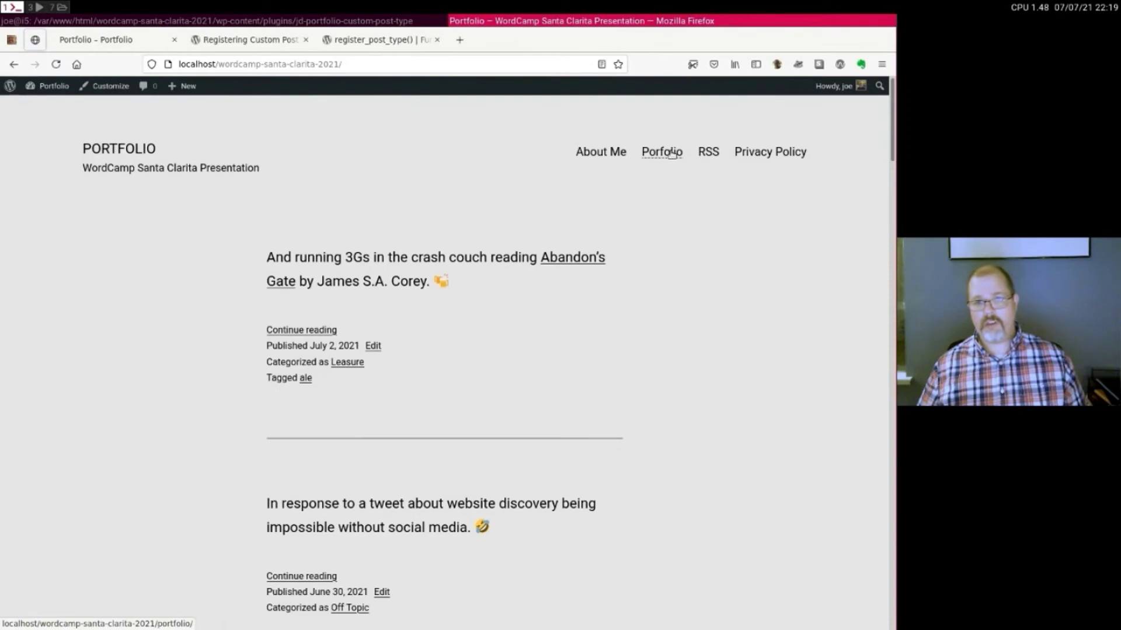
{"action": "left_click", "coordinate": [672, 154]}
{"action": "scroll", "coordinate": [653, 181], "scroll_direction": "down", "scroll_amount": 5}
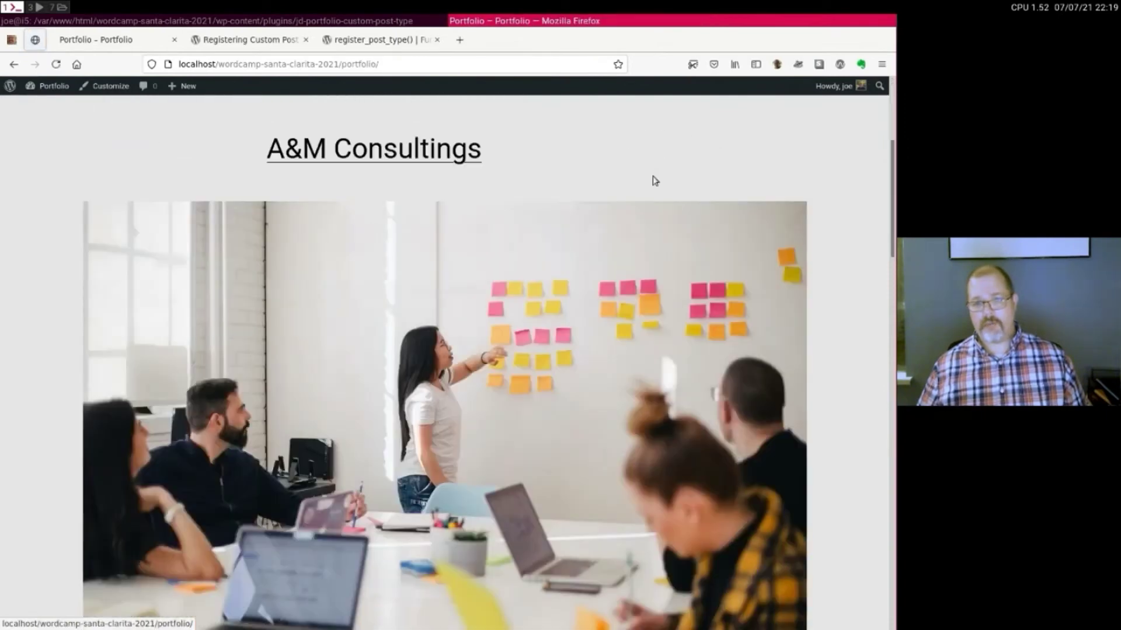
{"action": "scroll", "coordinate": [653, 180], "scroll_direction": "up", "scroll_amount": 5}
{"action": "scroll", "coordinate": [654, 188], "scroll_direction": "down", "scroll_amount": 5}
{"action": "scroll", "coordinate": [650, 193], "scroll_direction": "up", "scroll_amount": 5}
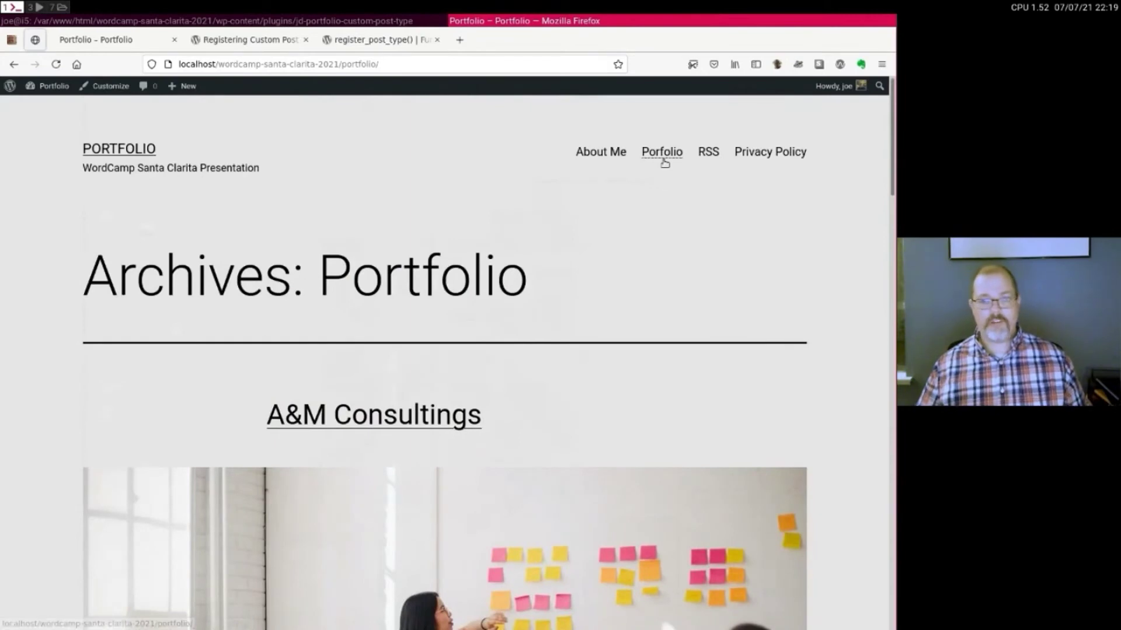
Open the A&M Consultings portfolio entry and look through its images down to the post navigation.
{"action": "left_click", "coordinate": [414, 420]}
{"action": "scroll", "coordinate": [411, 415], "scroll_direction": "down", "scroll_amount": 7}
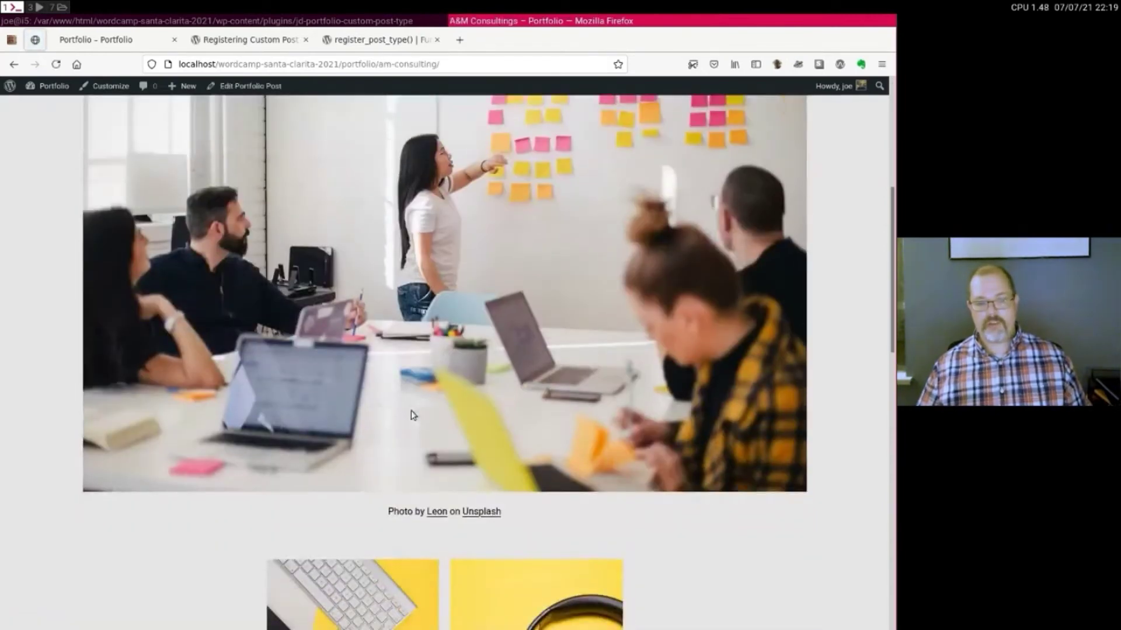
{"action": "scroll", "coordinate": [410, 414], "scroll_direction": "down", "scroll_amount": 3}
{"action": "scroll", "coordinate": [413, 418], "scroll_direction": "up", "scroll_amount": 1}
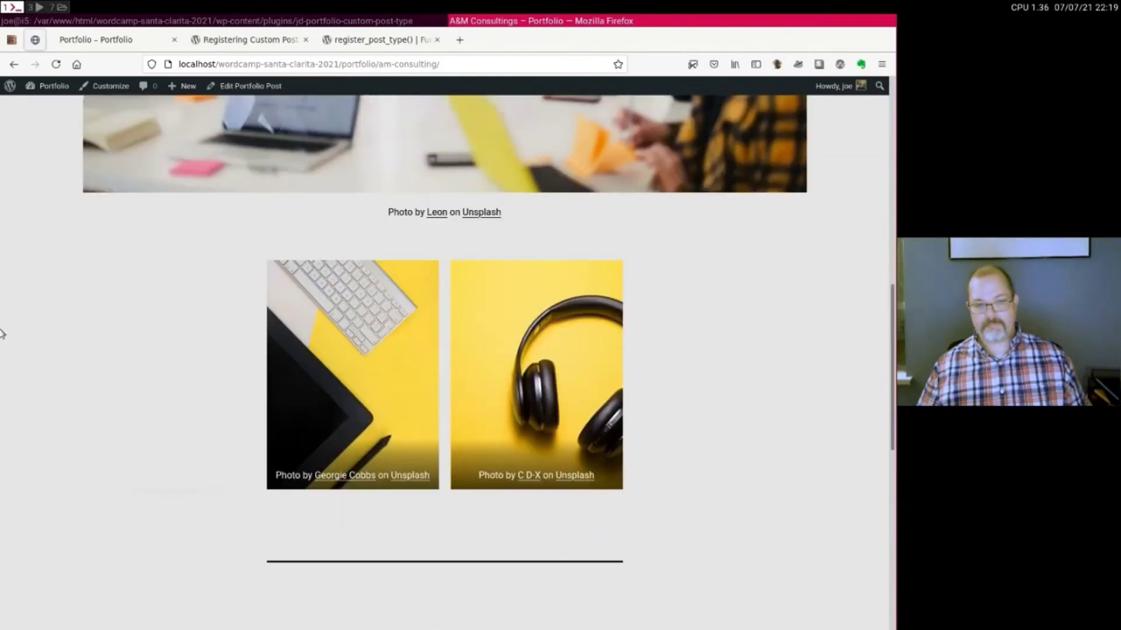
{"action": "scroll", "coordinate": [164, 362], "scroll_direction": "down", "scroll_amount": 4}
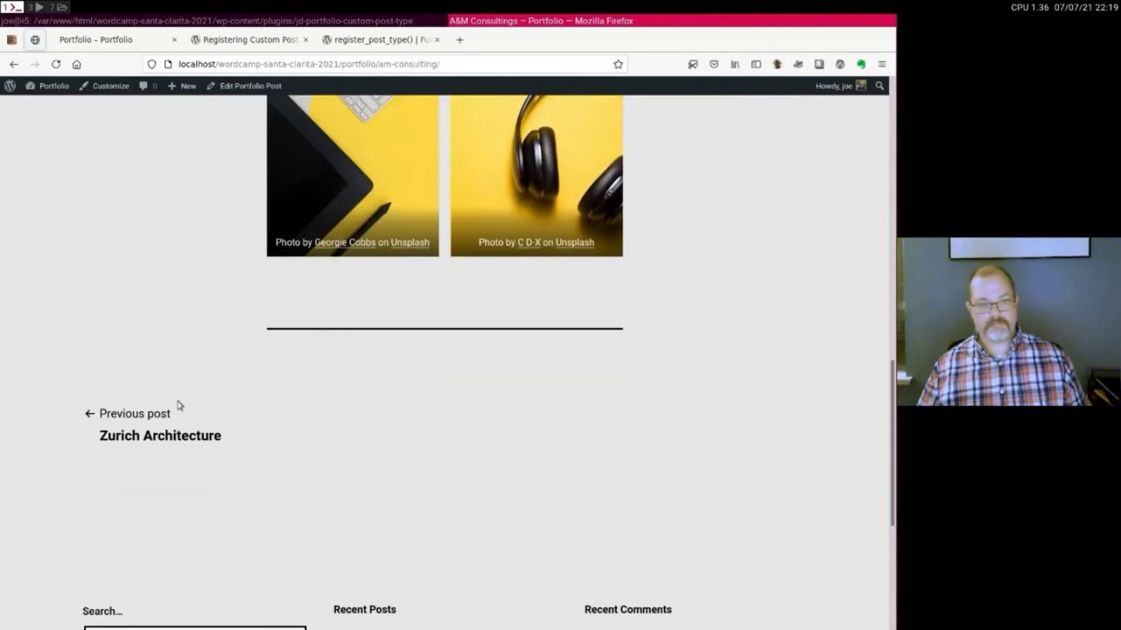
Go to the previous portfolio entry, Zurich Architecture, and look through its photo gallery.
{"action": "left_click", "coordinate": [146, 414]}
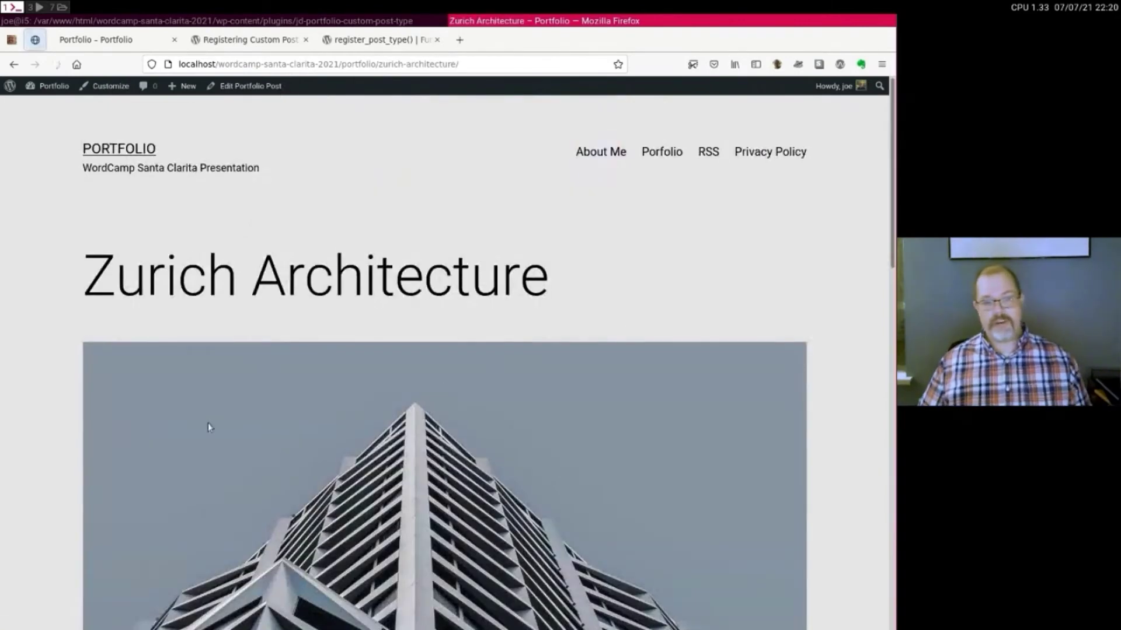
{"action": "scroll", "coordinate": [454, 343], "scroll_direction": "down", "scroll_amount": 4}
{"action": "scroll", "coordinate": [453, 343], "scroll_direction": "up", "scroll_amount": 3}
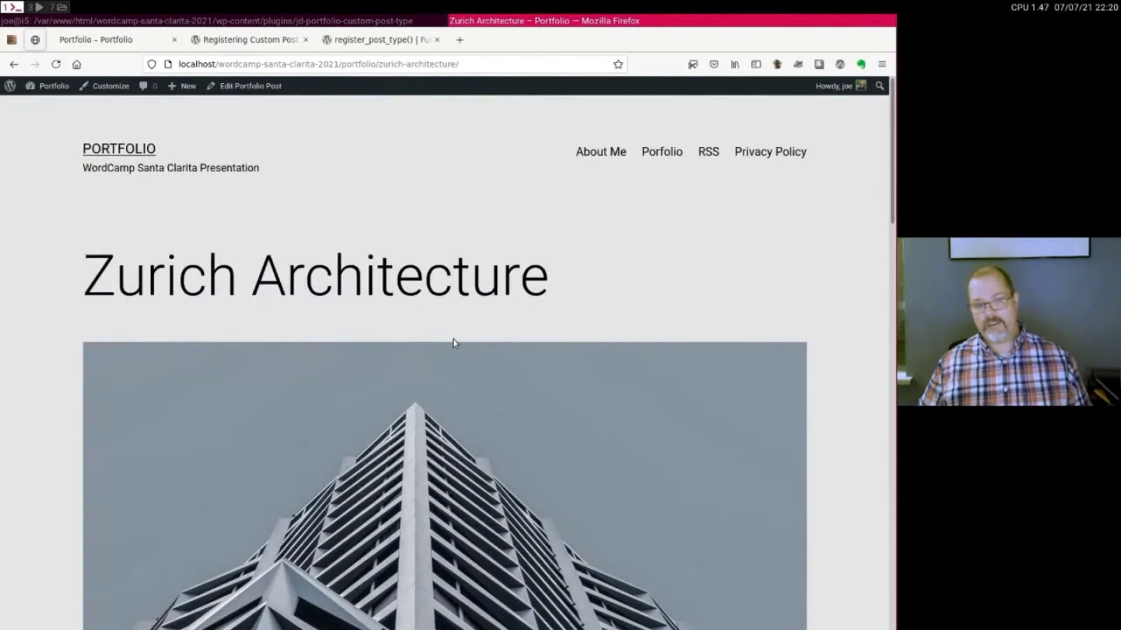
{"action": "scroll", "coordinate": [453, 342], "scroll_direction": "down", "scroll_amount": 10}
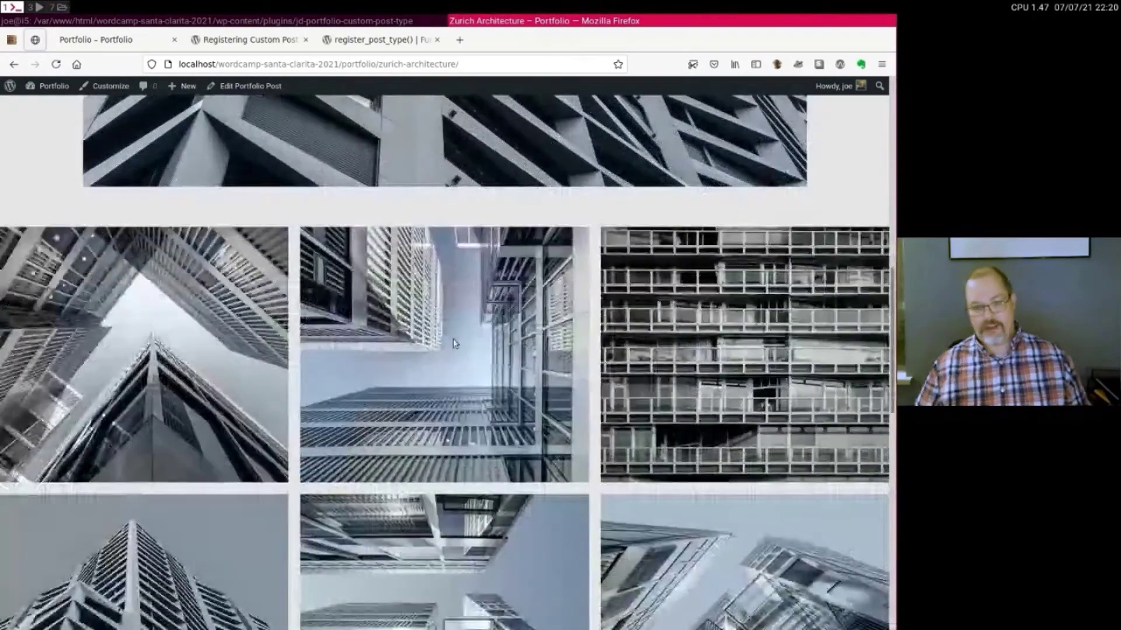
{"action": "scroll", "coordinate": [455, 344], "scroll_direction": "down", "scroll_amount": 8}
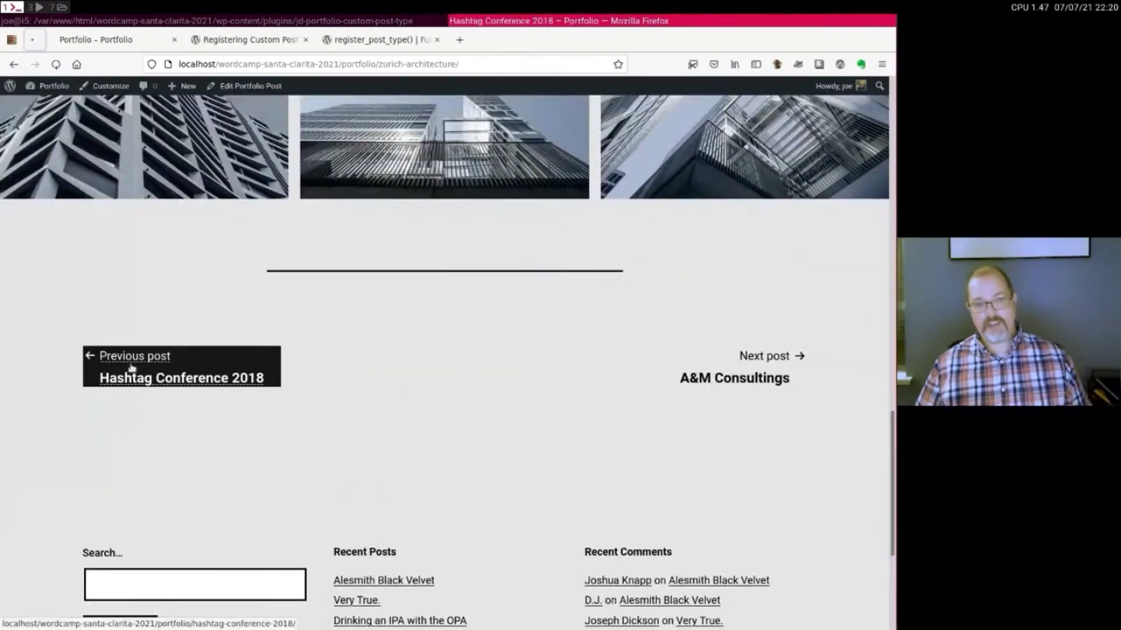
Go to the previous portfolio entry, Hashtag Conference 2018, and look at its opening photos.
{"action": "left_click", "coordinate": [132, 368]}
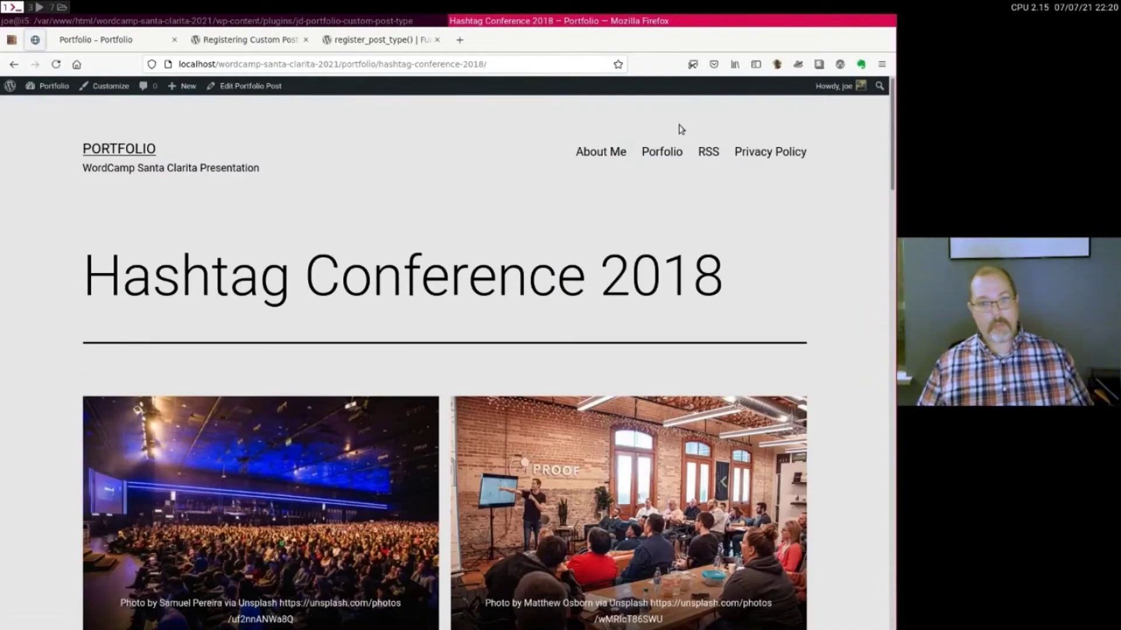
{"action": "scroll", "coordinate": [629, 246], "scroll_direction": "down", "scroll_amount": 2}
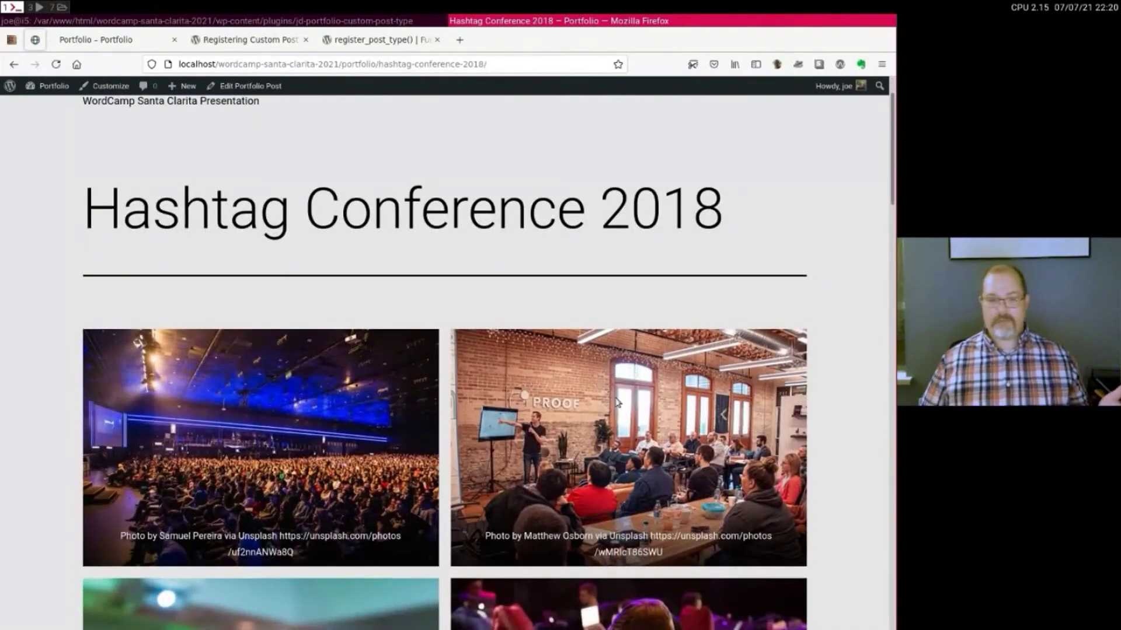
{"action": "scroll", "coordinate": [618, 373], "scroll_direction": "down", "scroll_amount": 2}
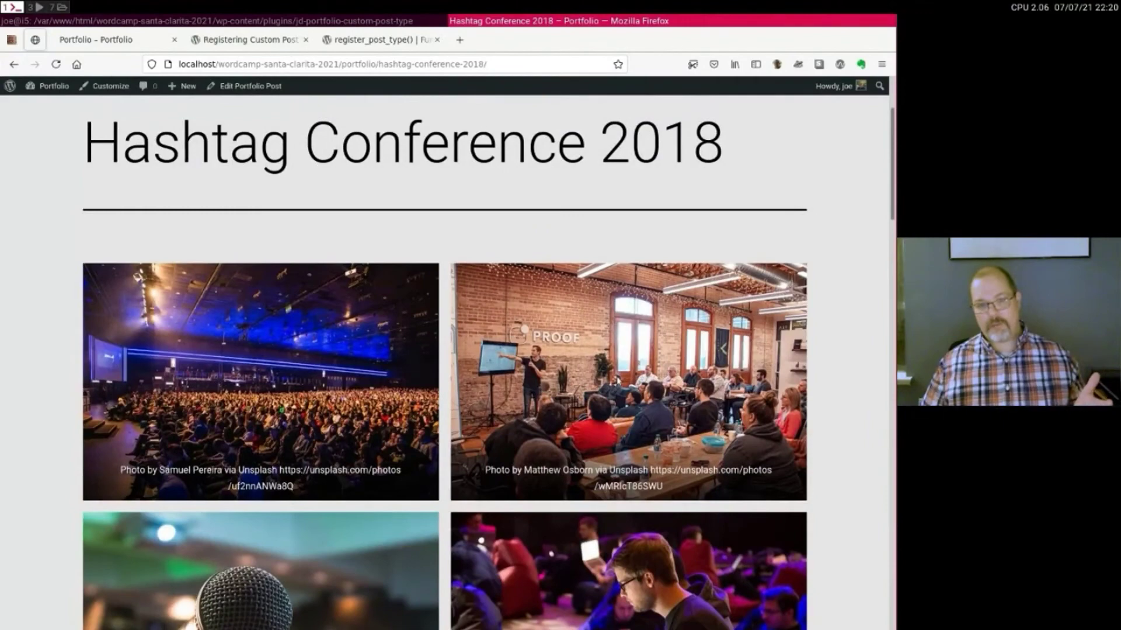
{"action": "scroll", "coordinate": [619, 379], "scroll_direction": "up", "scroll_amount": 2}
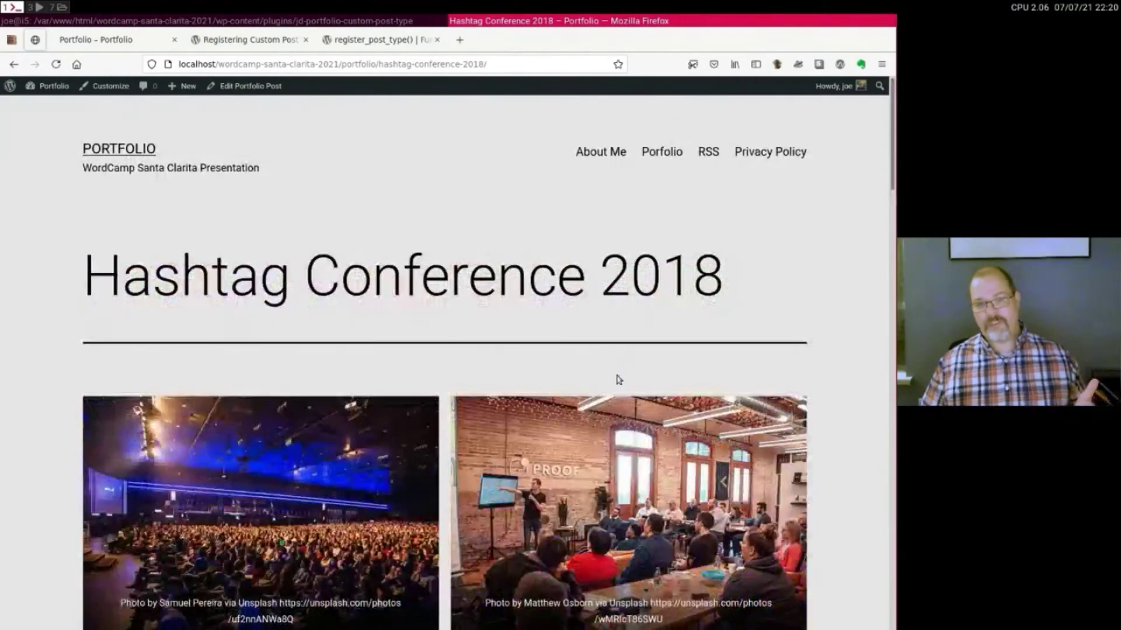
Open the site's home page, look through the blog posts down to the pagination and go to the older posts.
{"action": "left_click", "coordinate": [140, 149]}
{"action": "scroll", "coordinate": [363, 283], "scroll_direction": "down", "scroll_amount": 8}
{"action": "scroll", "coordinate": [331, 293], "scroll_direction": "down", "scroll_amount": 10}
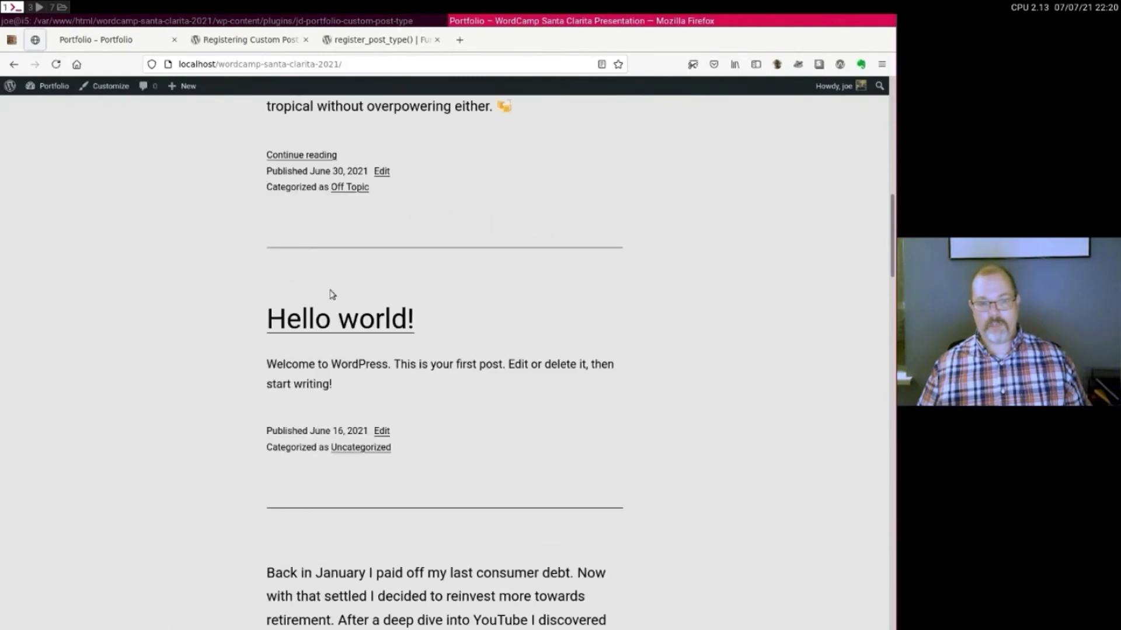
{"action": "scroll", "coordinate": [331, 293], "scroll_direction": "down", "scroll_amount": 13}
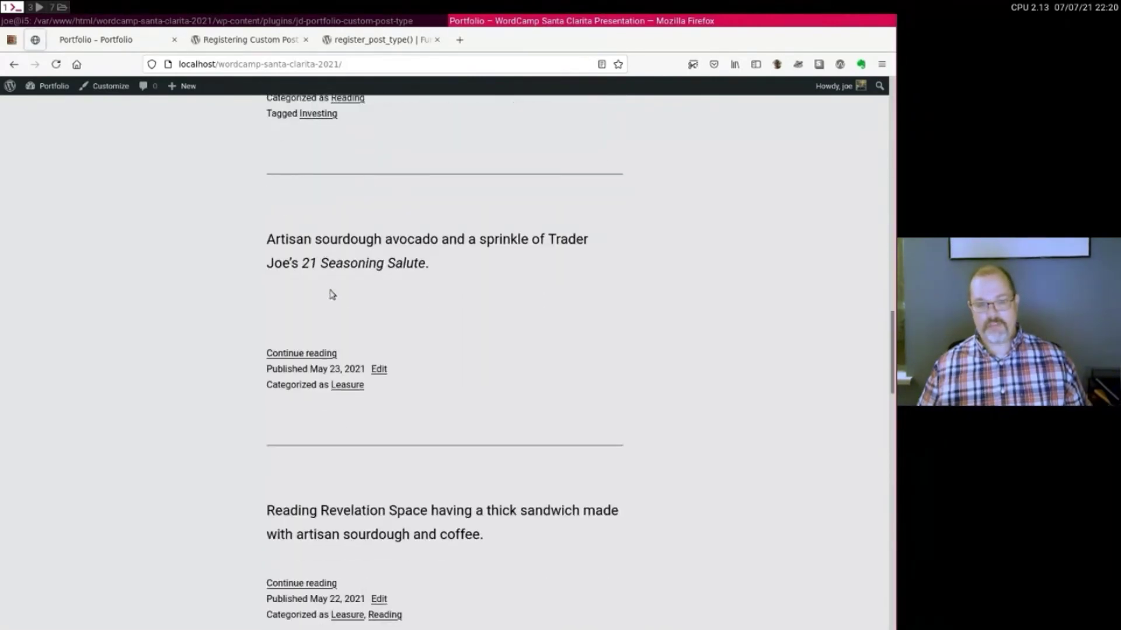
{"action": "scroll", "coordinate": [331, 299], "scroll_direction": "down", "scroll_amount": 7}
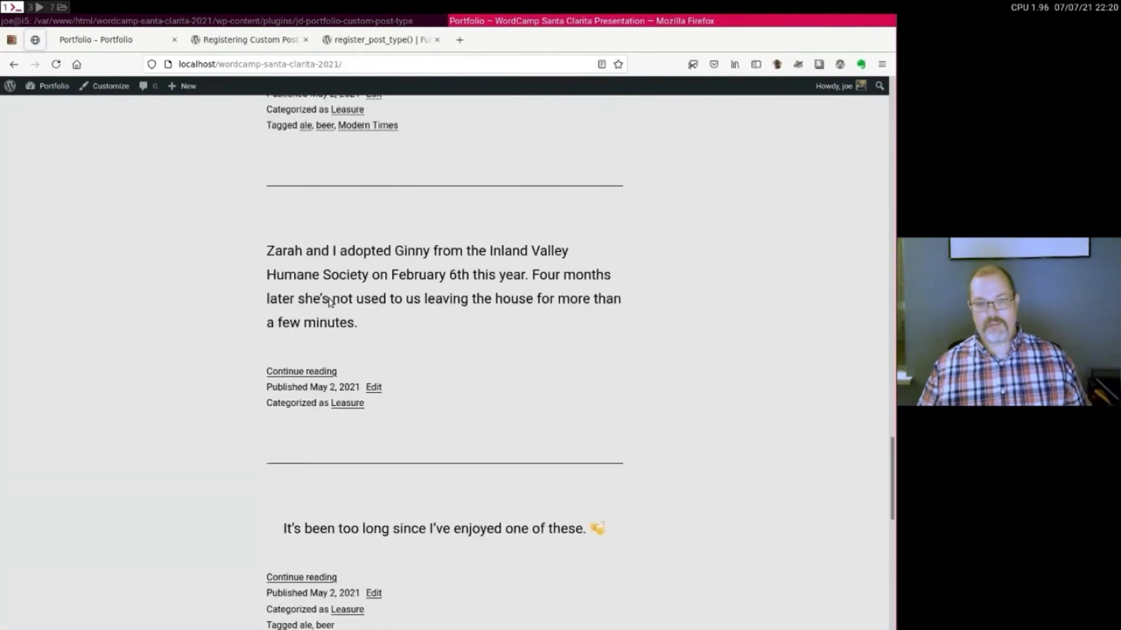
{"action": "scroll", "coordinate": [339, 306], "scroll_direction": "up", "scroll_amount": 3}
{"action": "scroll", "coordinate": [339, 305], "scroll_direction": "down", "scroll_amount": 4}
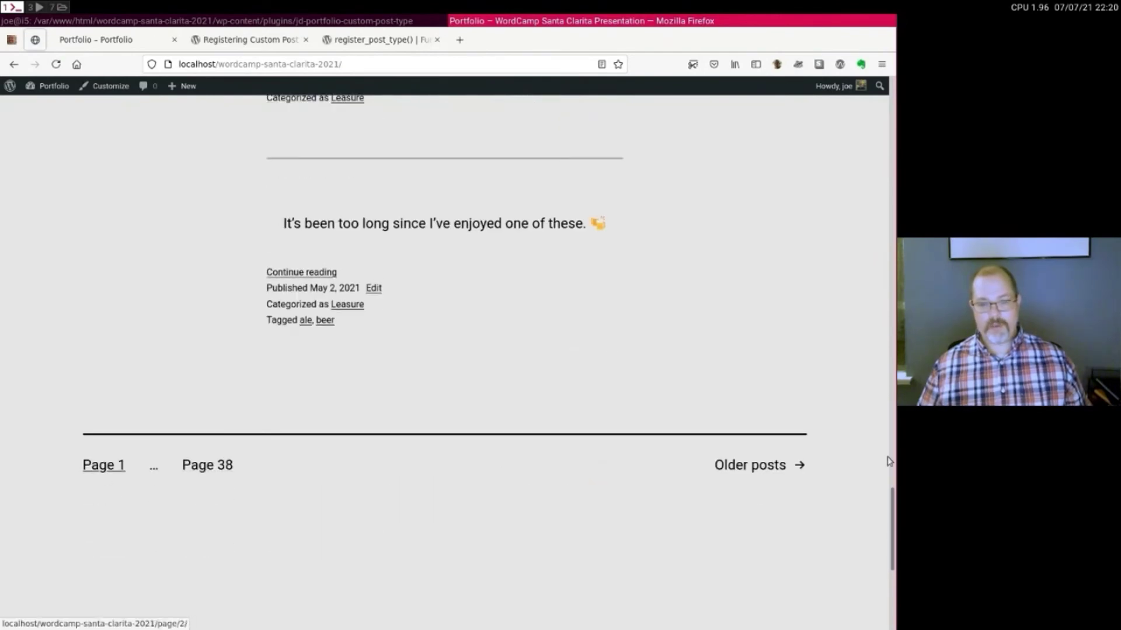
{"action": "left_click", "coordinate": [762, 467]}
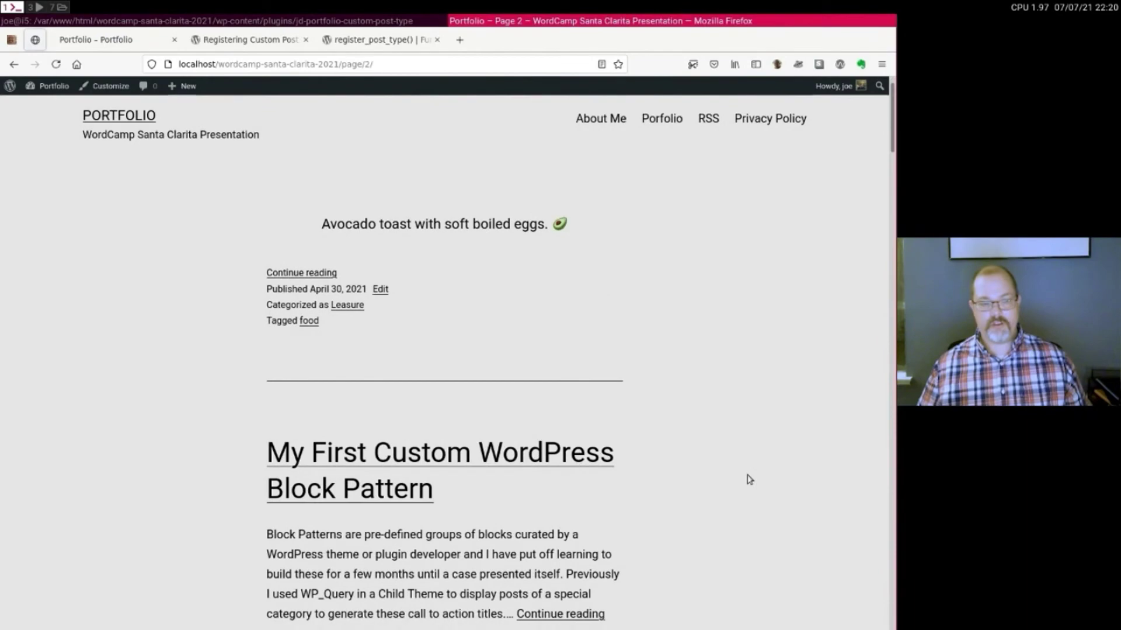
Open the Portfolio archive from the site navigation and look through its entries down to Hashtag Conference 2018.
{"action": "left_click", "coordinate": [661, 119]}
{"action": "scroll", "coordinate": [533, 269], "scroll_direction": "down", "scroll_amount": 5}
{"action": "scroll", "coordinate": [535, 274], "scroll_direction": "down", "scroll_amount": 15}
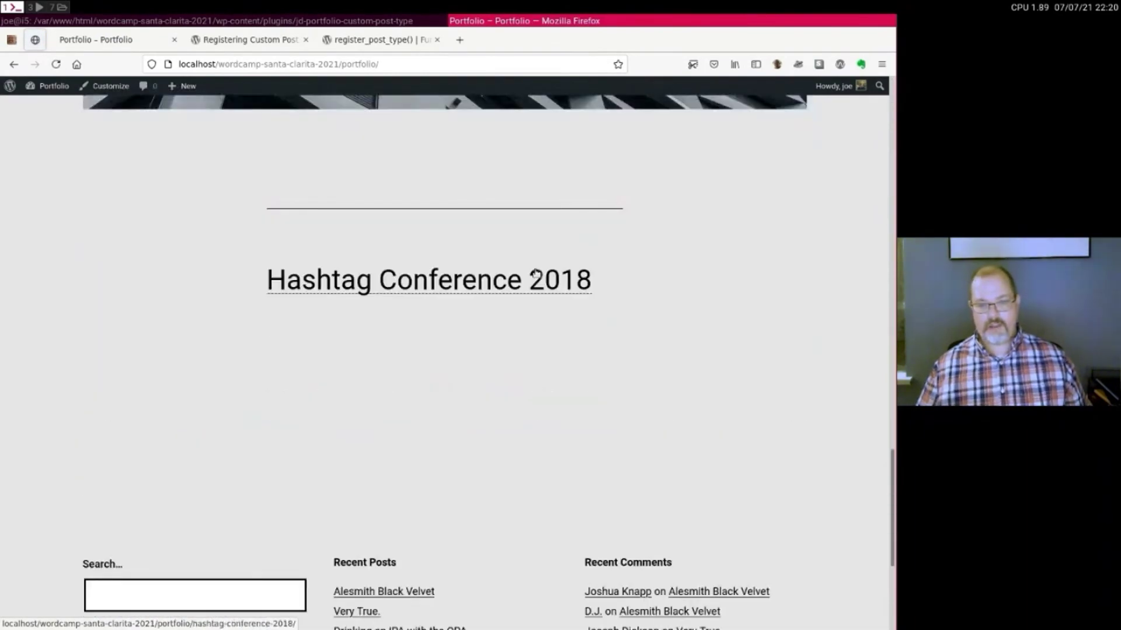
{"action": "scroll", "coordinate": [535, 273], "scroll_direction": "up", "scroll_amount": 10}
In the Reading settings, limit blog pages to 2 posts and syndication feeds to 2 items, and save the changes.
{"action": "left_click", "coordinate": [27, 91]}
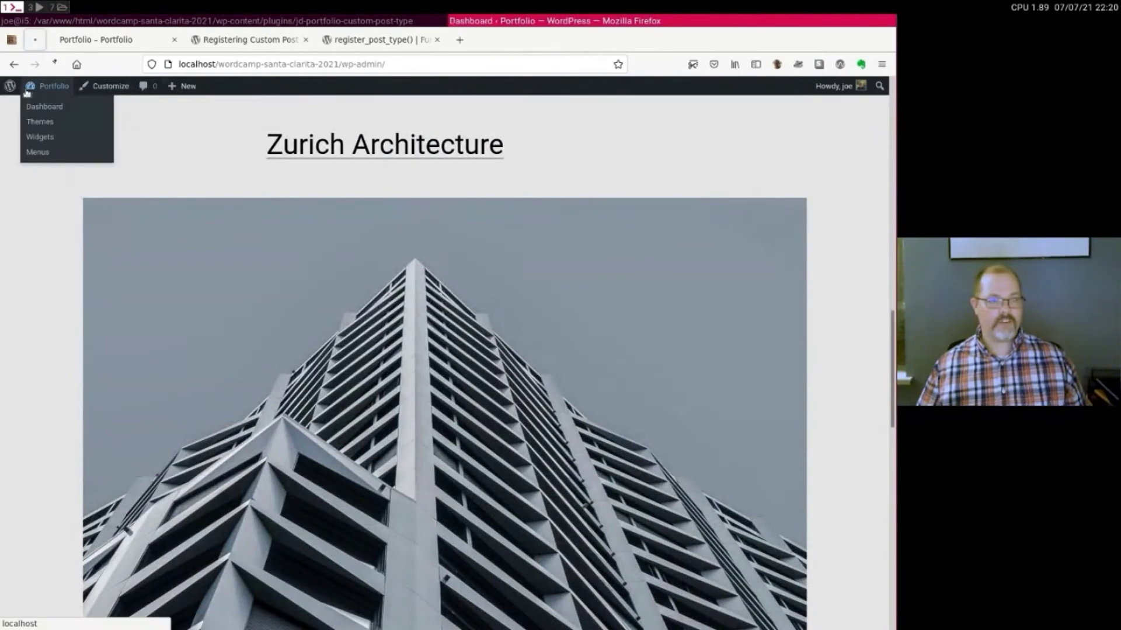
{"action": "mouse_move", "coordinate": [52, 307]}
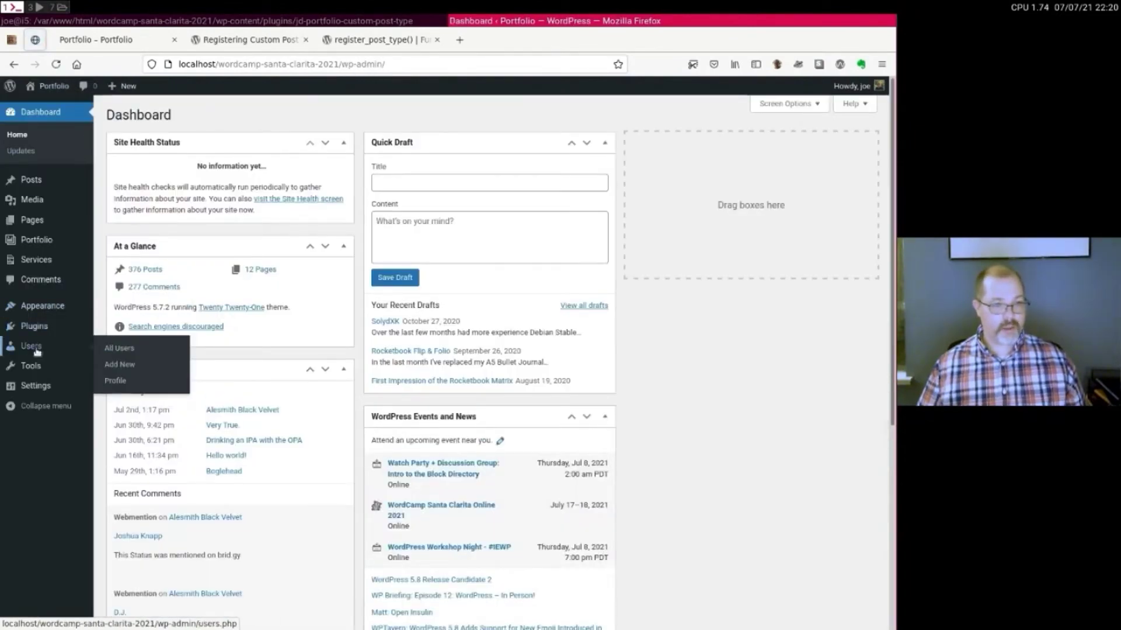
{"action": "left_click", "coordinate": [33, 385]}
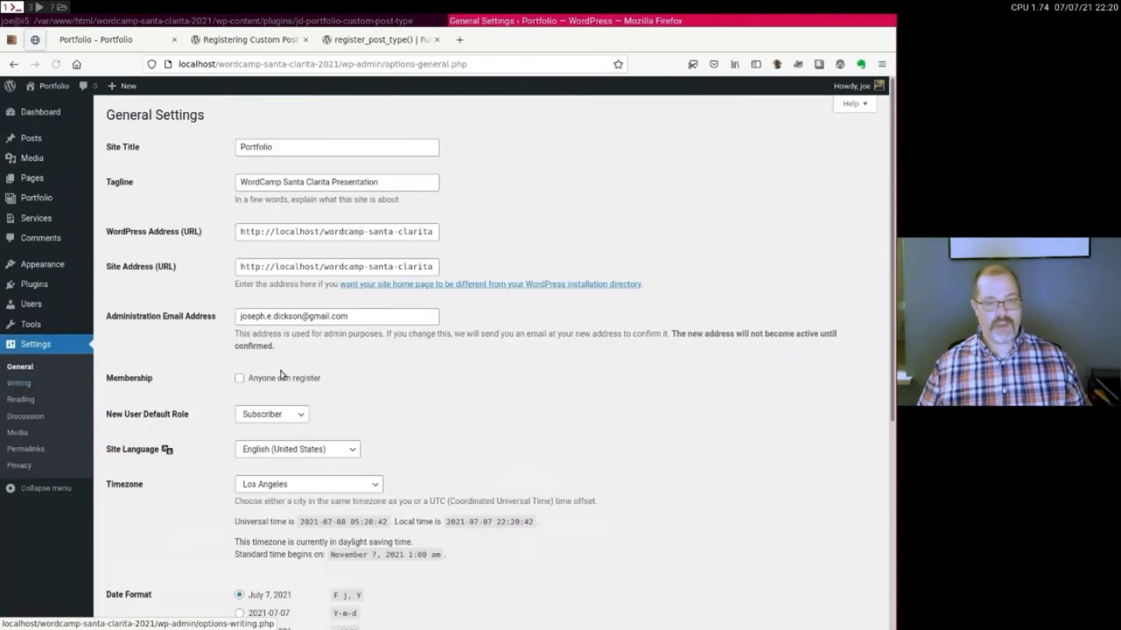
{"action": "scroll", "coordinate": [260, 429], "scroll_direction": "down", "scroll_amount": 1}
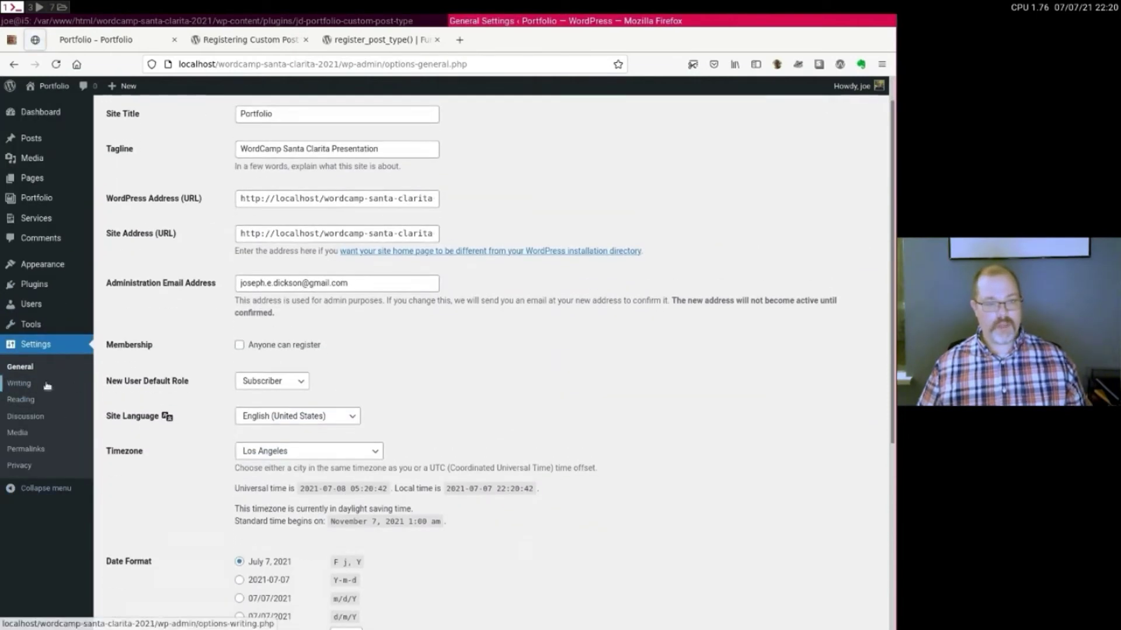
{"action": "left_click", "coordinate": [46, 400]}
{"action": "left_click", "coordinate": [260, 270]}
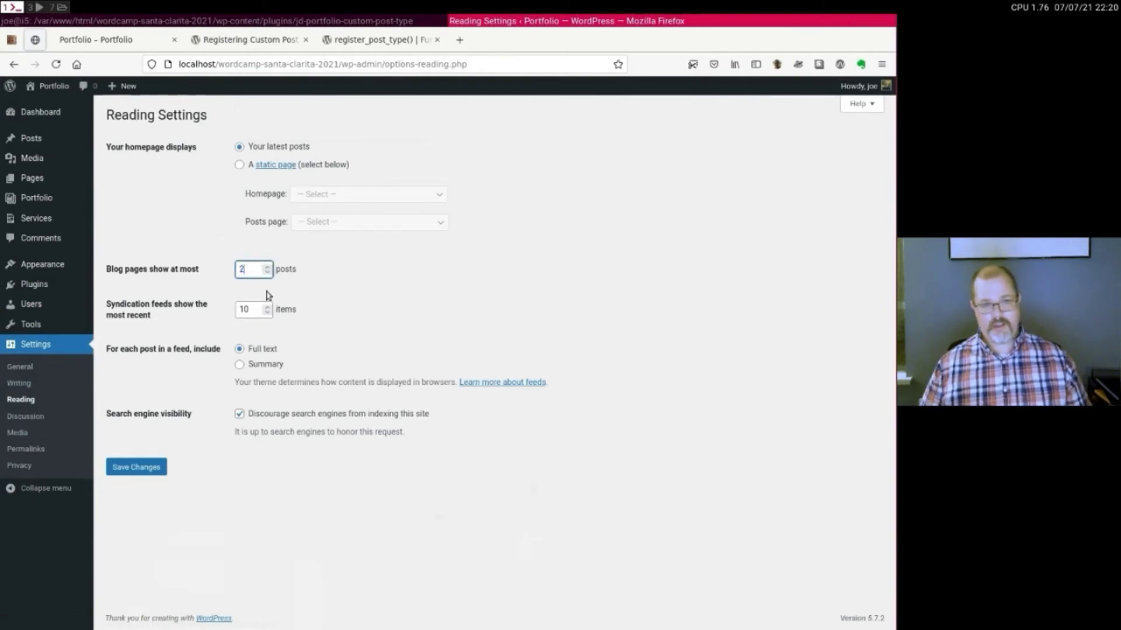
{"action": "left_click", "coordinate": [252, 310]}
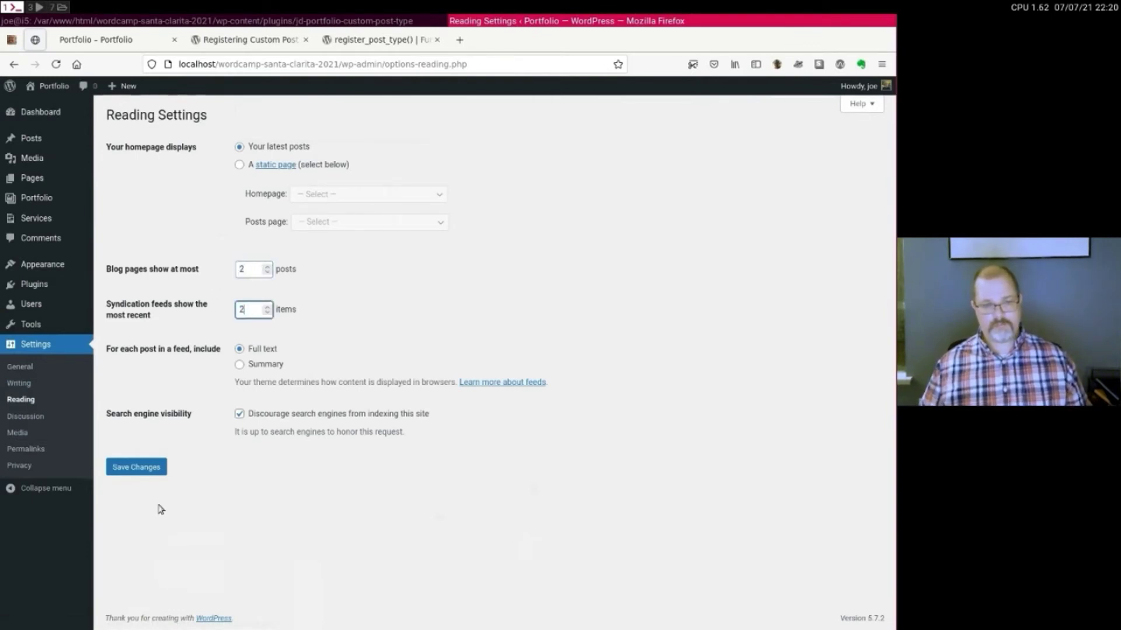
{"action": "left_click", "coordinate": [136, 467]}
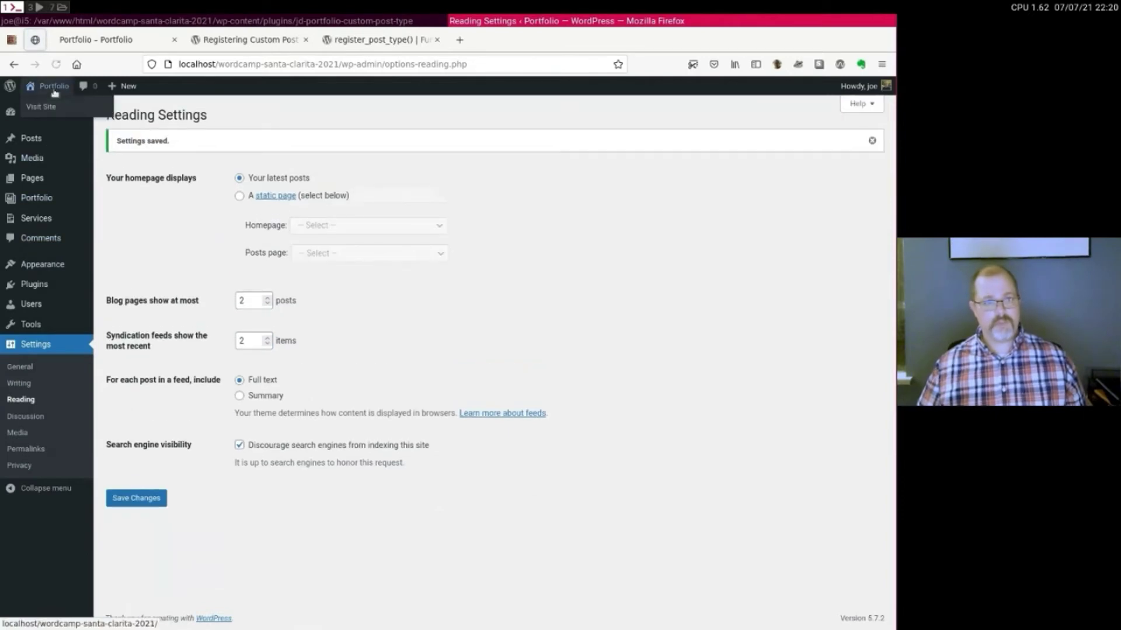
Visit the site and check the list of blog posts on the home page.
{"action": "left_click", "coordinate": [54, 92]}
{"action": "scroll", "coordinate": [551, 205], "scroll_direction": "down", "scroll_amount": 5}
{"action": "scroll", "coordinate": [553, 206], "scroll_direction": "up", "scroll_amount": 5}
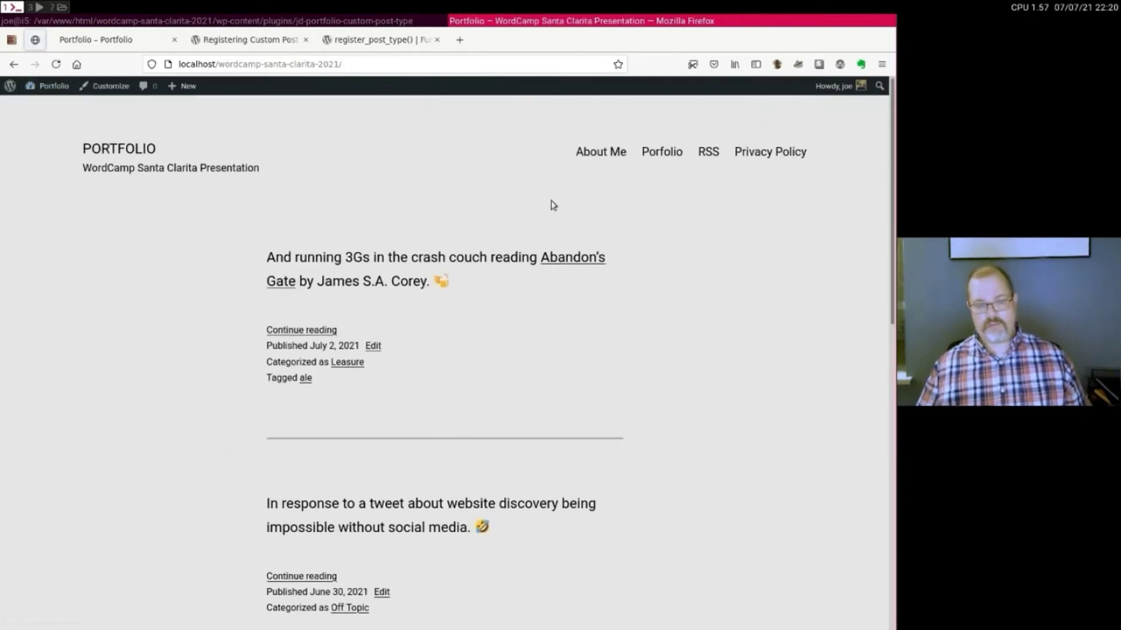
{"action": "scroll", "coordinate": [526, 246], "scroll_direction": "down", "scroll_amount": 1}
{"action": "scroll", "coordinate": [537, 228], "scroll_direction": "up", "scroll_amount": 1}
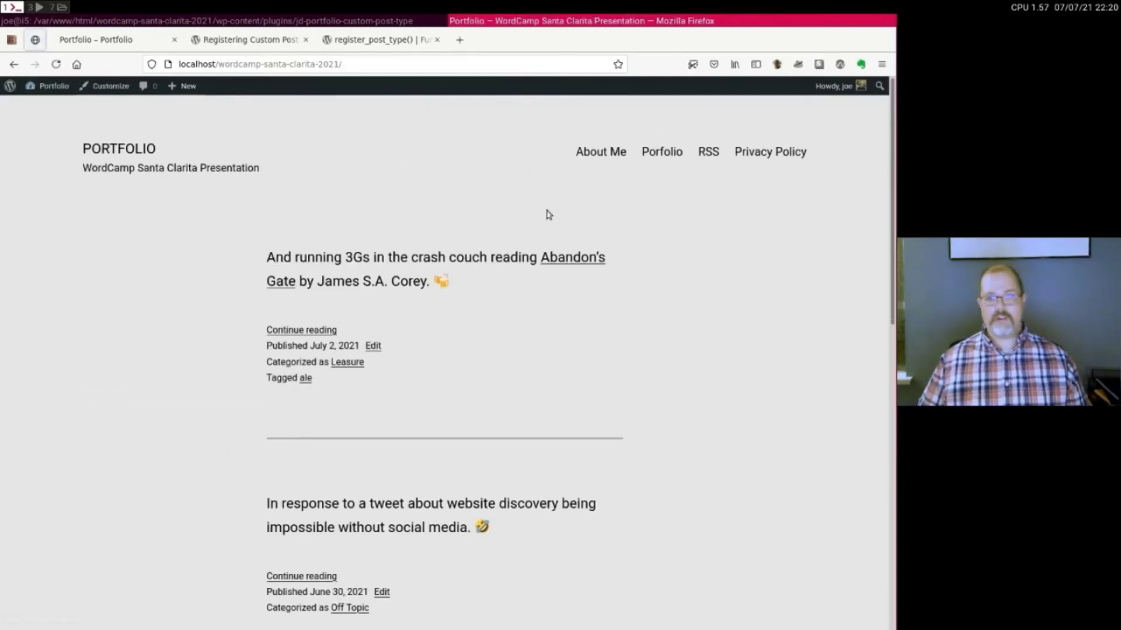
Look through the first page of the Portfolio archive and go on to its older posts.
{"action": "left_click", "coordinate": [668, 153]}
{"action": "scroll", "coordinate": [582, 279], "scroll_direction": "down", "scroll_amount": 10}
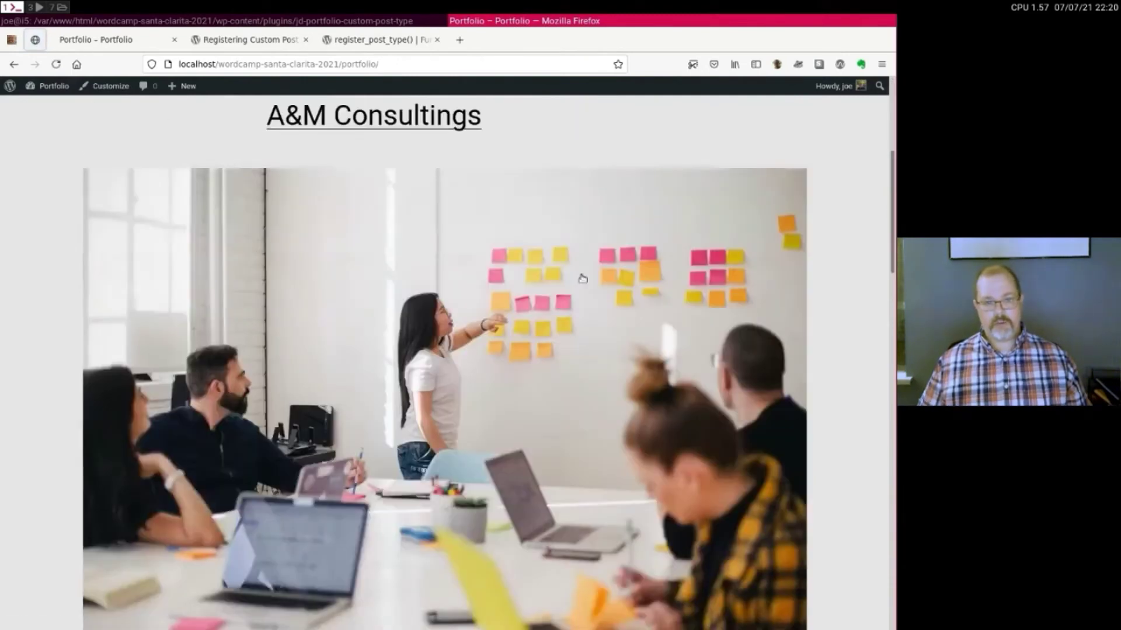
{"action": "scroll", "coordinate": [583, 278], "scroll_direction": "down", "scroll_amount": 10}
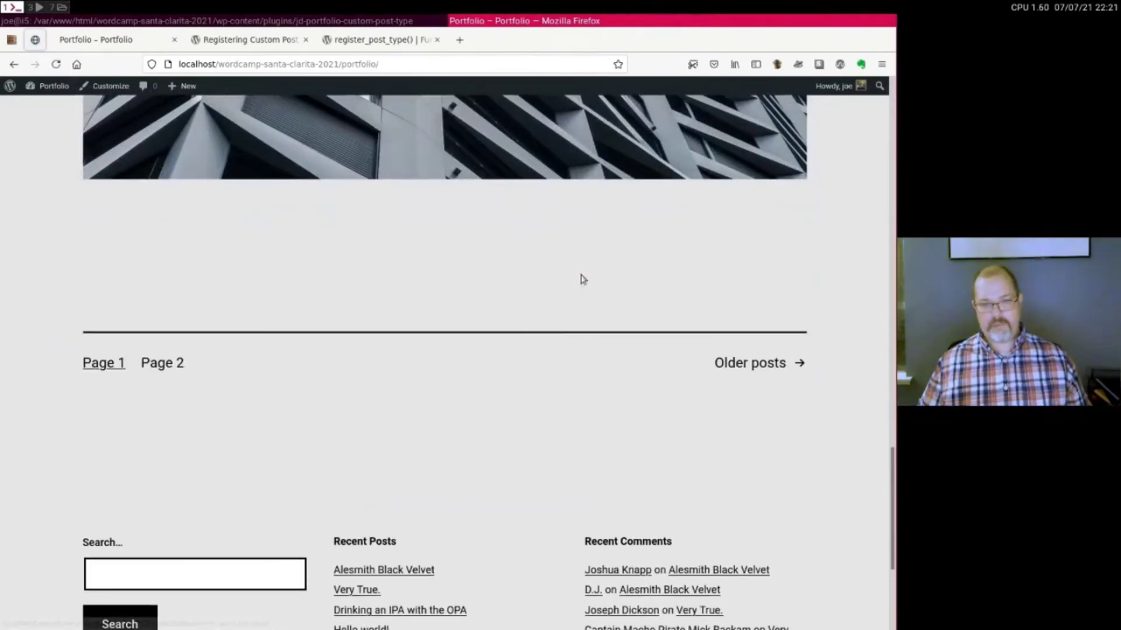
{"action": "left_click", "coordinate": [761, 360]}
{"action": "scroll", "coordinate": [570, 388], "scroll_direction": "down", "scroll_amount": 4}
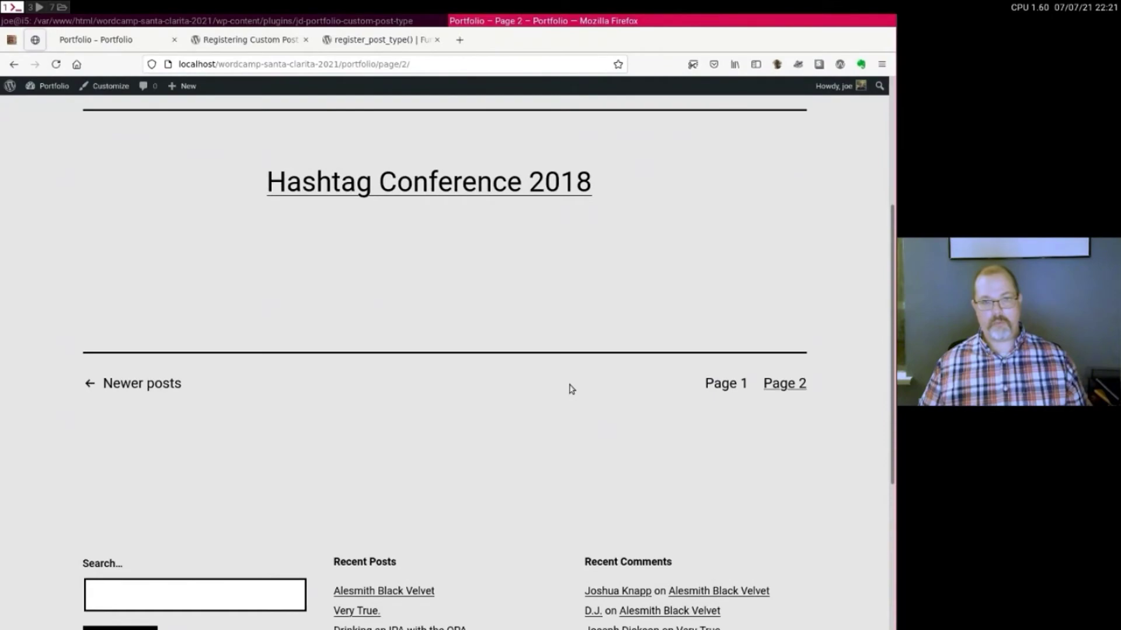
Open the Hashtag Conference 2018 entry from the archive's second page and look at its photo gallery.
{"action": "scroll", "coordinate": [571, 388], "scroll_direction": "up", "scroll_amount": 3}
{"action": "left_click", "coordinate": [474, 349]}
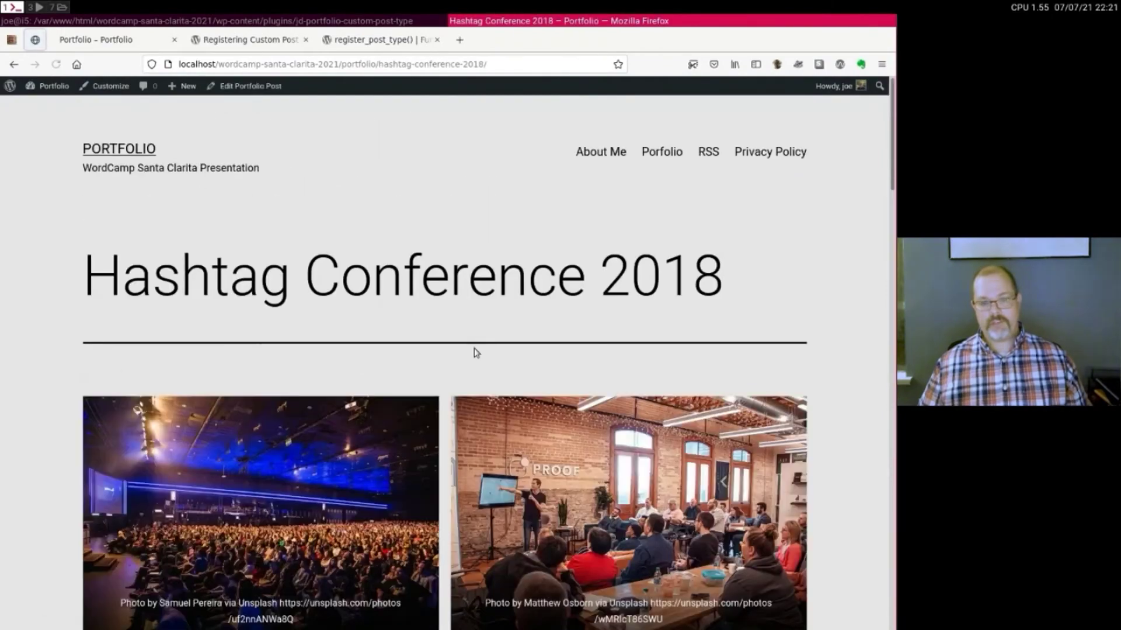
{"action": "scroll", "coordinate": [475, 351], "scroll_direction": "down", "scroll_amount": 2}
{"action": "scroll", "coordinate": [474, 349], "scroll_direction": "down", "scroll_amount": 3}
{"action": "scroll", "coordinate": [475, 352], "scroll_direction": "up", "scroll_amount": 4}
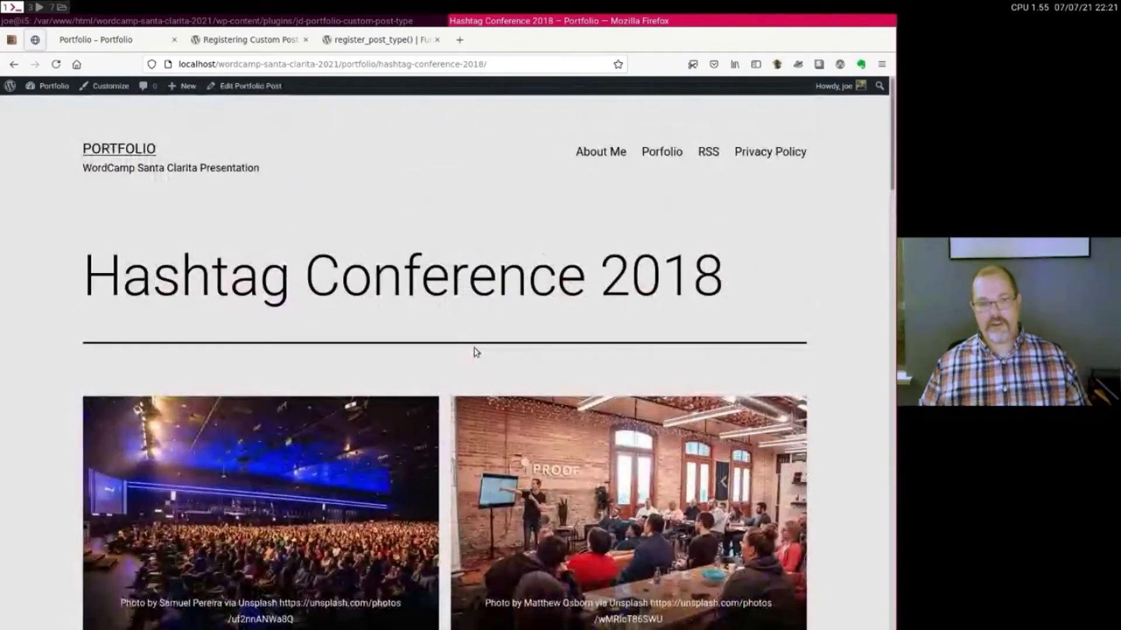
{"action": "scroll", "coordinate": [411, 275], "scroll_direction": "down", "scroll_amount": 5}
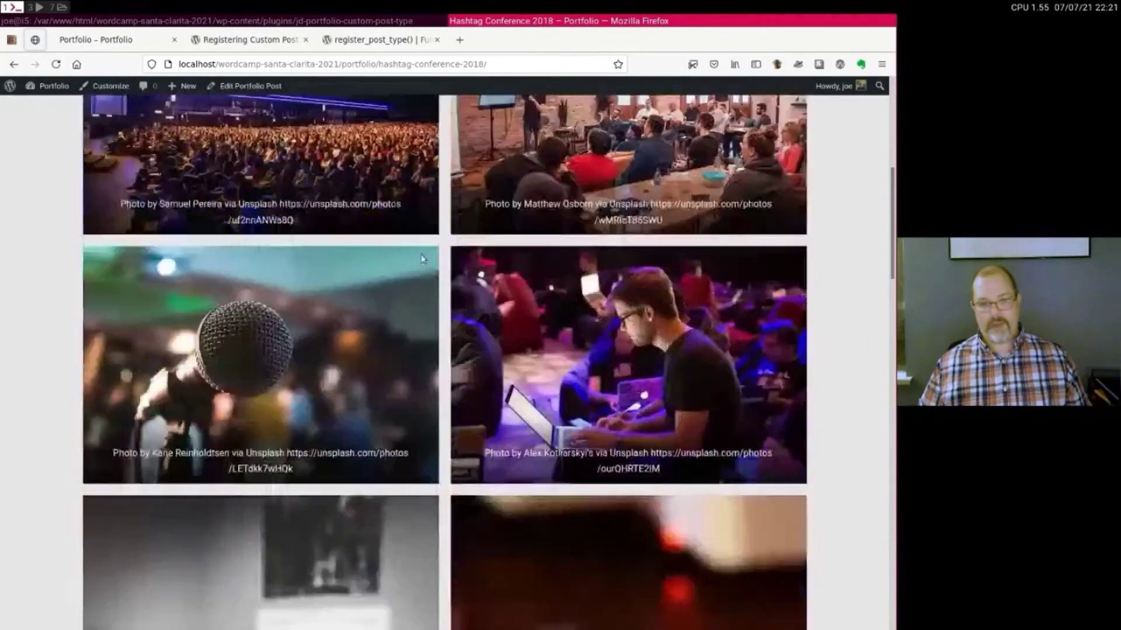
{"action": "scroll", "coordinate": [410, 228], "scroll_direction": "up", "scroll_amount": 5}
{"action": "scroll", "coordinate": [380, 221], "scroll_direction": "down", "scroll_amount": 1}
{"action": "scroll", "coordinate": [376, 218], "scroll_direction": "up", "scroll_amount": 1}
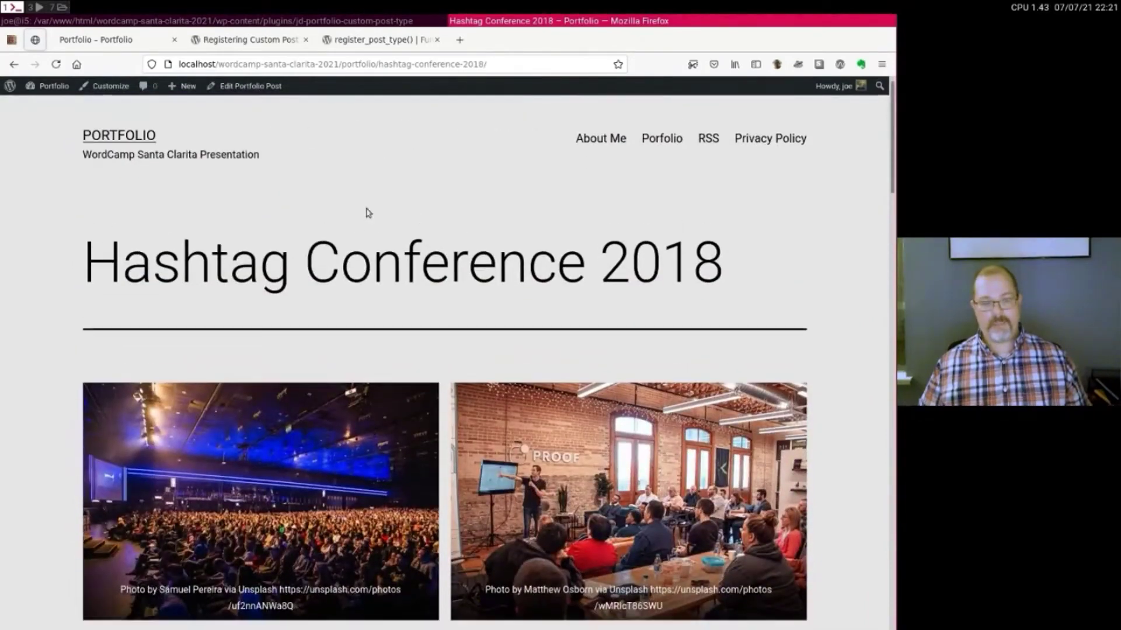
Go back through the browsing history to the first page of the Portfolio archive and return to its heading.
{"action": "right_click", "coordinate": [378, 126]}
{"action": "left_click", "coordinate": [397, 138]}
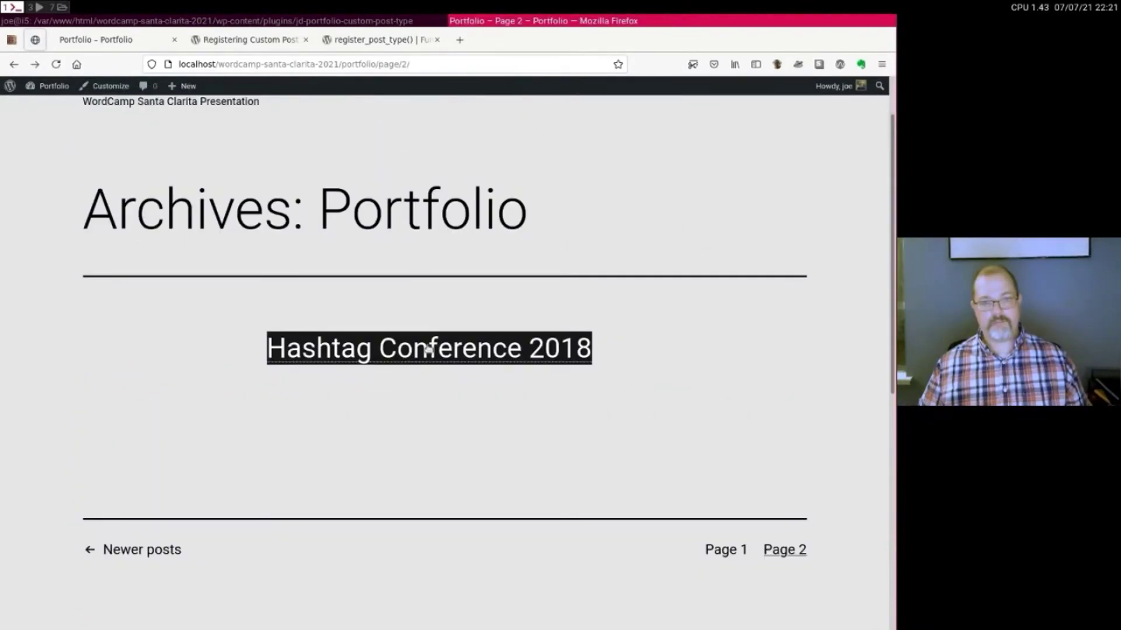
{"action": "right_click", "coordinate": [453, 140]}
{"action": "left_click", "coordinate": [466, 150]}
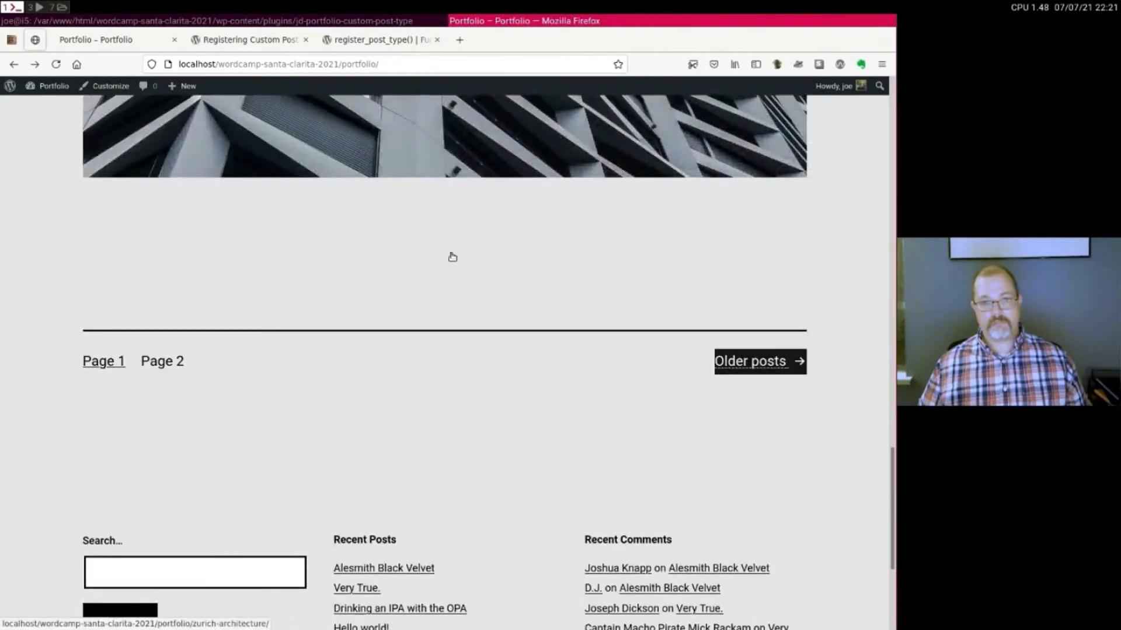
{"action": "scroll", "coordinate": [452, 257], "scroll_direction": "up", "scroll_amount": 20}
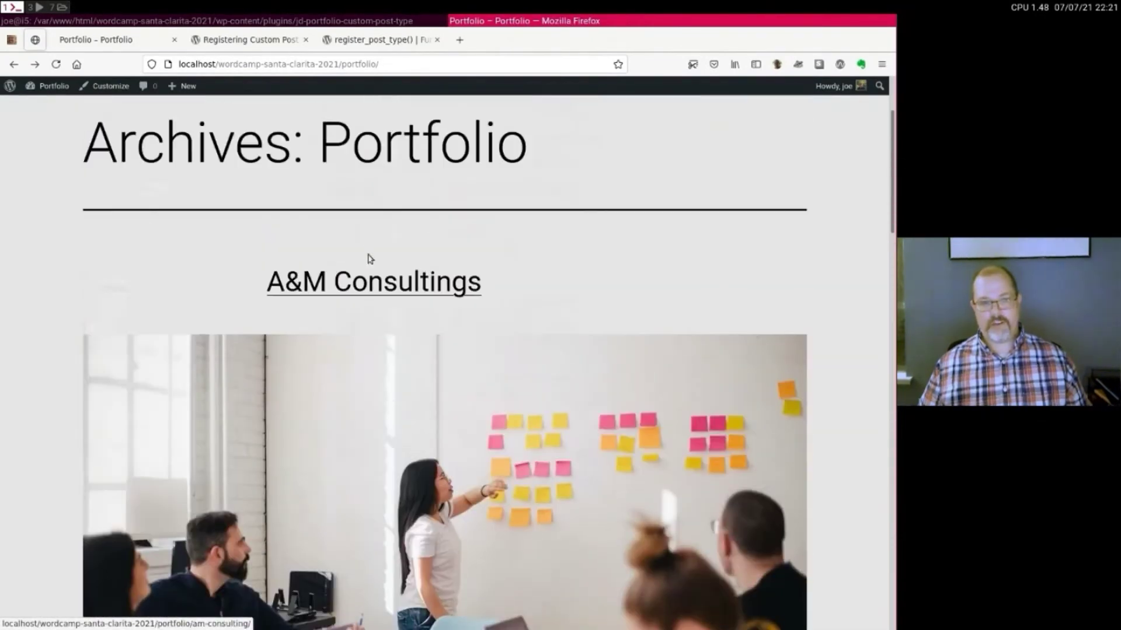
Look over the A&M Consultings entry in the Portfolio archive and return to the archive heading.
{"action": "scroll", "coordinate": [408, 266], "scroll_direction": "down", "scroll_amount": 5}
{"action": "scroll", "coordinate": [406, 267], "scroll_direction": "down", "scroll_amount": 3}
{"action": "scroll", "coordinate": [406, 267], "scroll_direction": "up", "scroll_amount": 5}
{"action": "scroll", "coordinate": [406, 267], "scroll_direction": "down", "scroll_amount": 3}
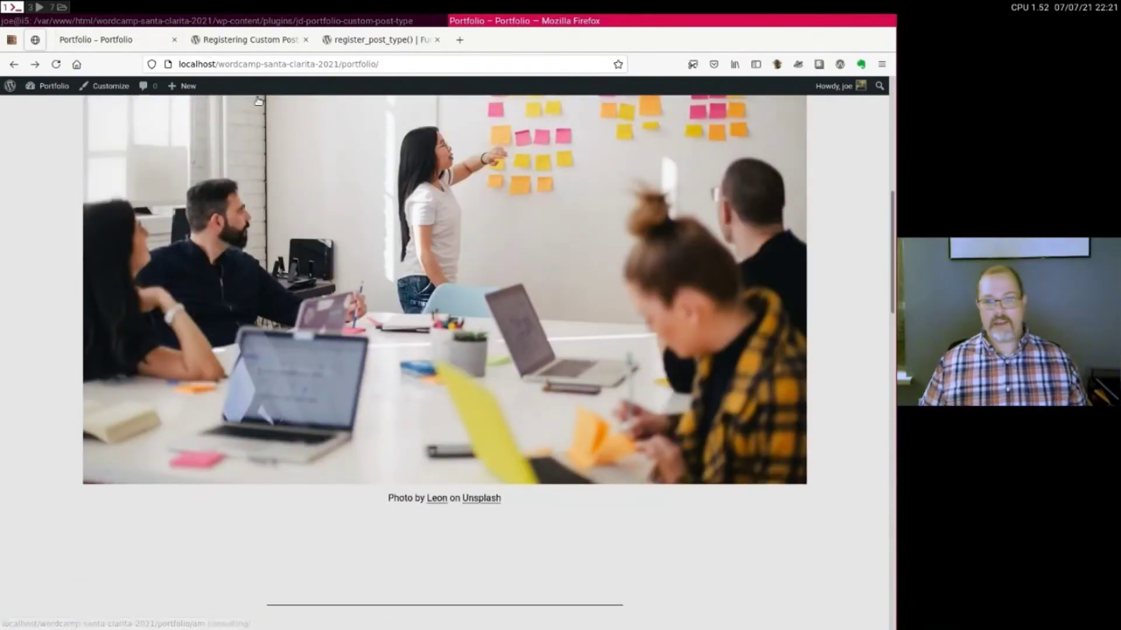
{"action": "scroll", "coordinate": [252, 149], "scroll_direction": "up", "scroll_amount": 2}
{"action": "scroll", "coordinate": [258, 173], "scroll_direction": "up", "scroll_amount": 5}
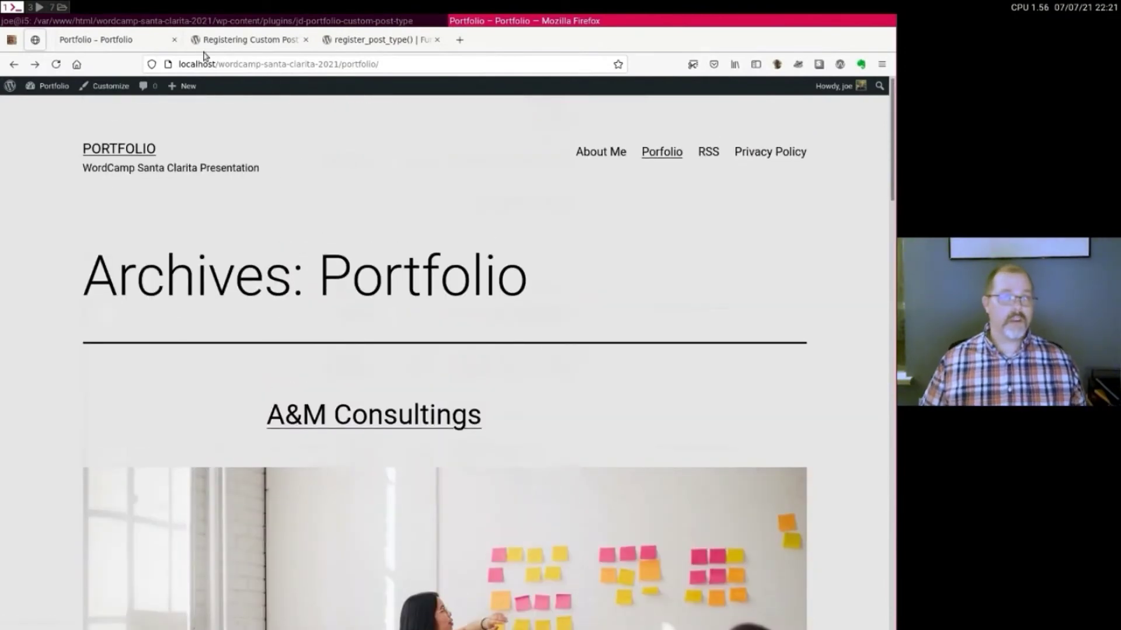
{"action": "left_click", "coordinate": [17, 49]}
{"action": "key", "text": "ctrl+Tab"}
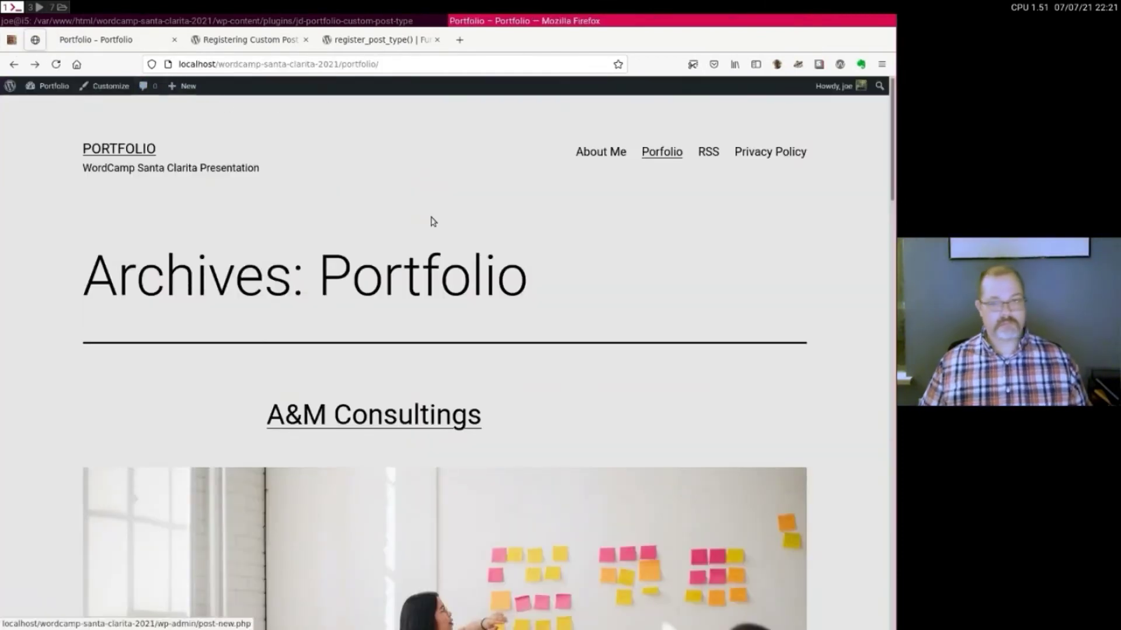
Open the Services list in the dashboard and view the Architecture Photography page on the site.
{"action": "left_click", "coordinate": [33, 92]}
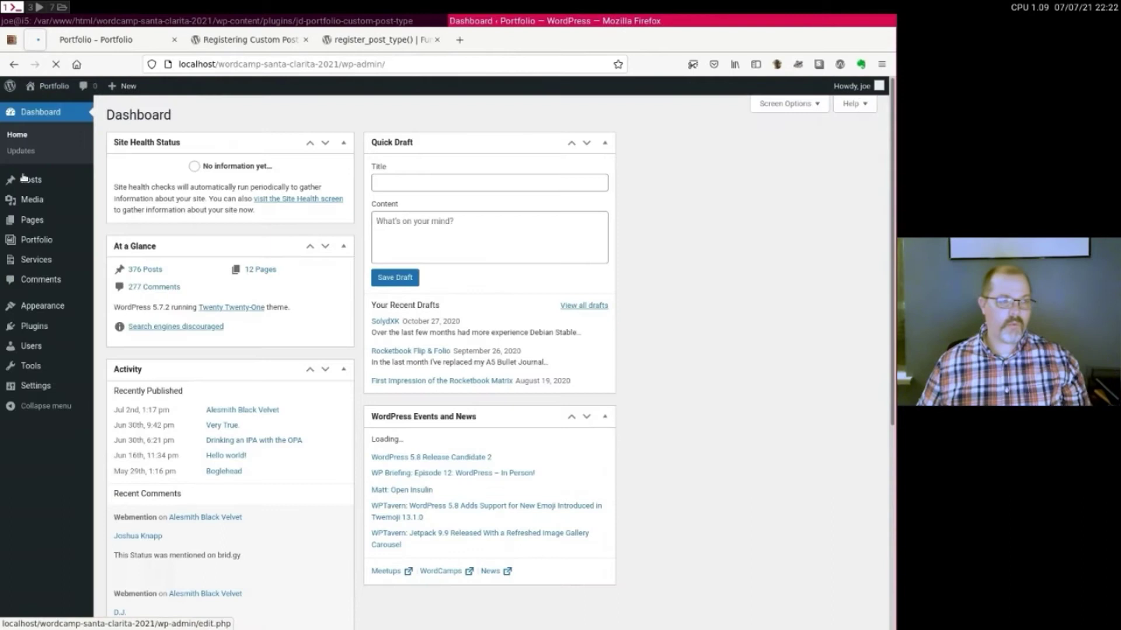
{"action": "left_click", "coordinate": [40, 263]}
{"action": "mouse_move", "coordinate": [226, 221]}
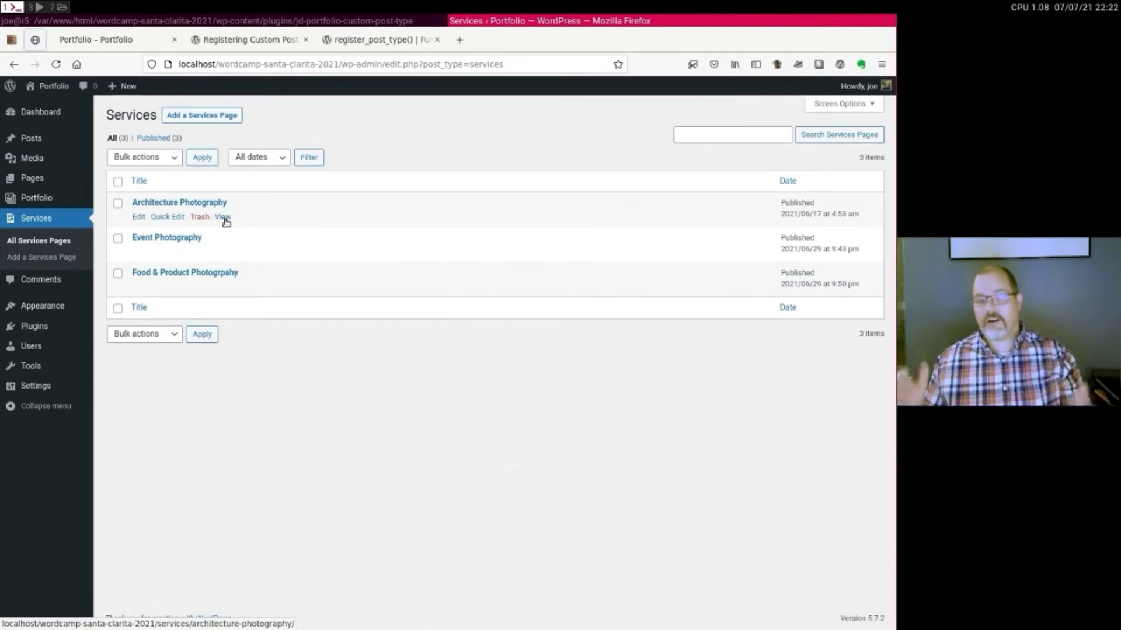
{"action": "left_click", "coordinate": [224, 218]}
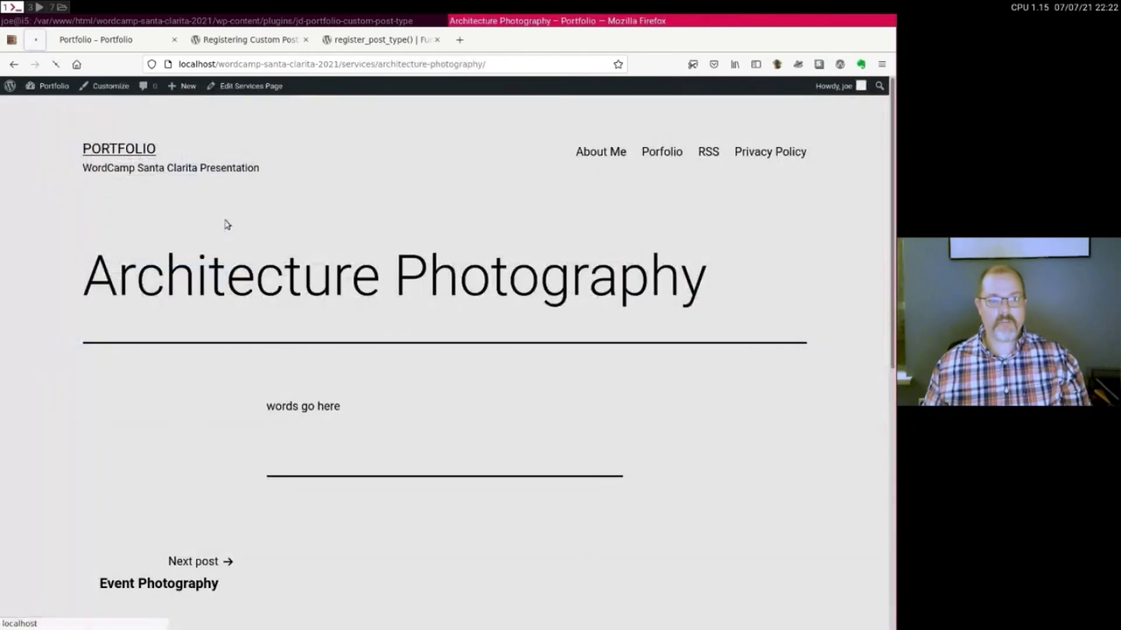
Highlight the services slug in the Architecture Photography page's address, then look over the page's content and post navigation.
{"action": "double_click", "coordinate": [349, 64]}
{"action": "left_click_drag", "start_coordinate": [348, 64], "coordinate": [321, 65]}
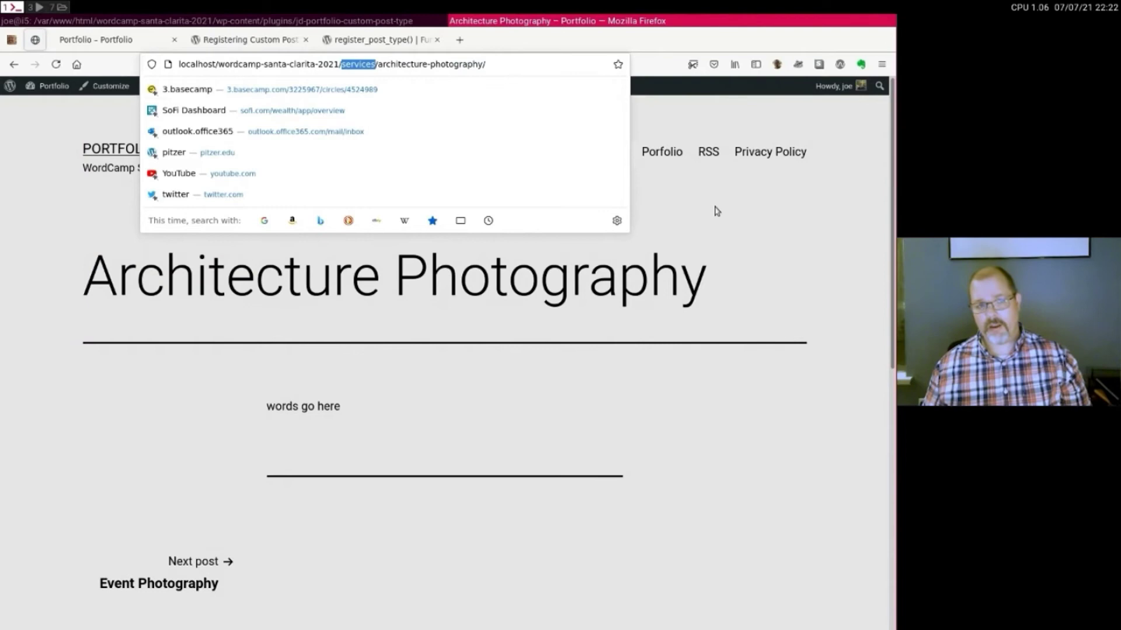
{"action": "left_click", "coordinate": [780, 180]}
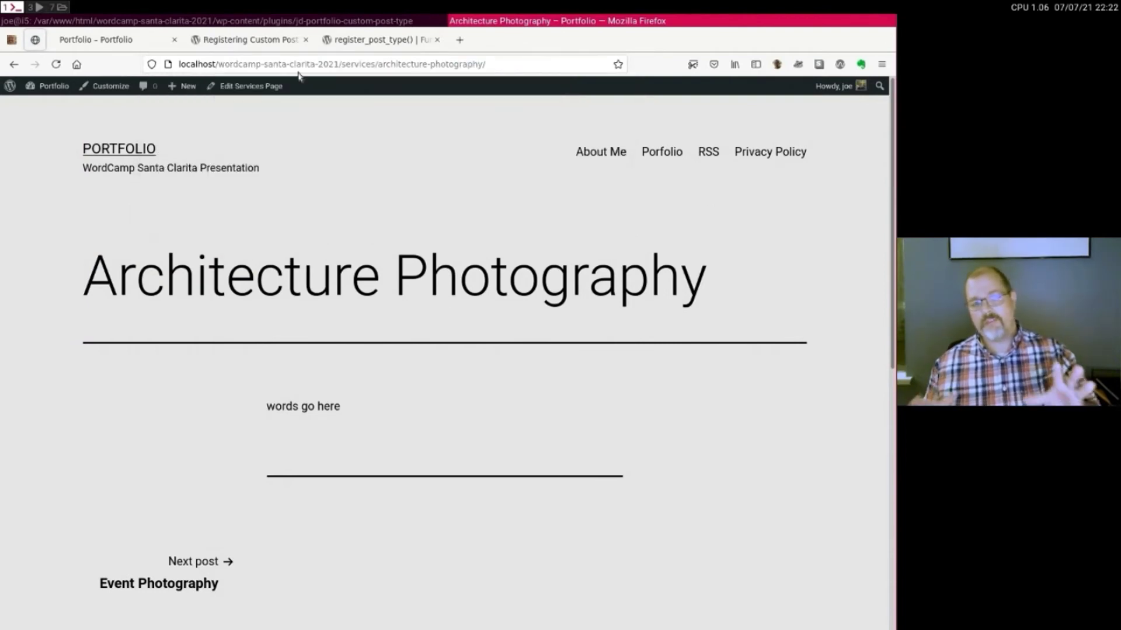
{"action": "scroll", "coordinate": [507, 342], "scroll_direction": "down", "scroll_amount": 2}
{"action": "scroll", "coordinate": [508, 344], "scroll_direction": "up", "scroll_amount": 2}
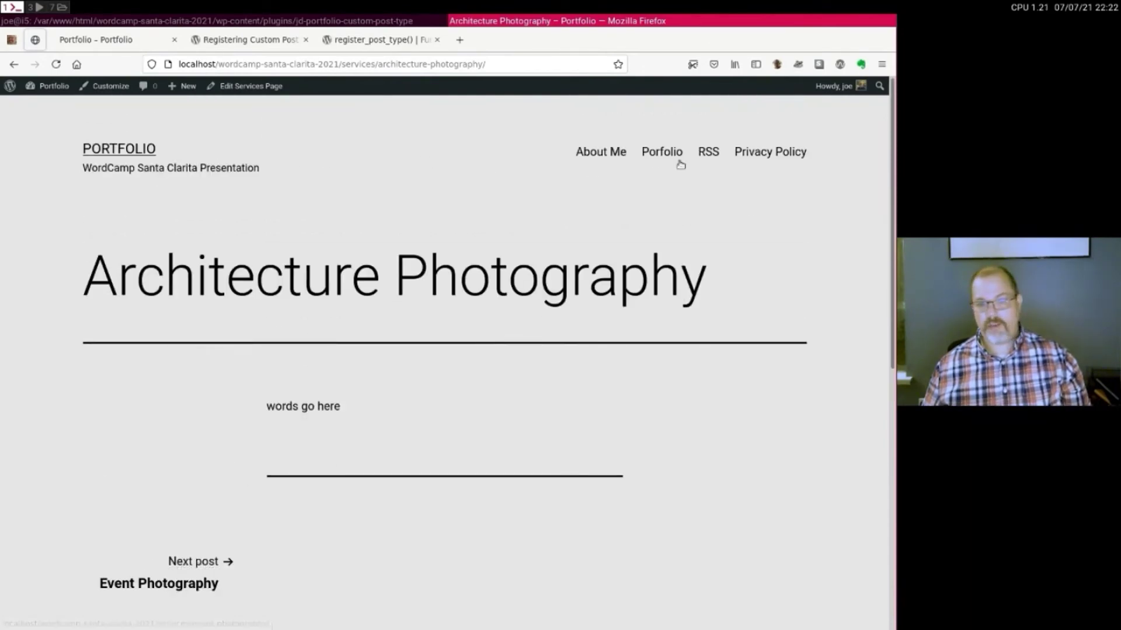
{"action": "scroll", "coordinate": [554, 202], "scroll_direction": "down", "scroll_amount": 2}
{"action": "scroll", "coordinate": [397, 163], "scroll_direction": "up", "scroll_amount": 2}
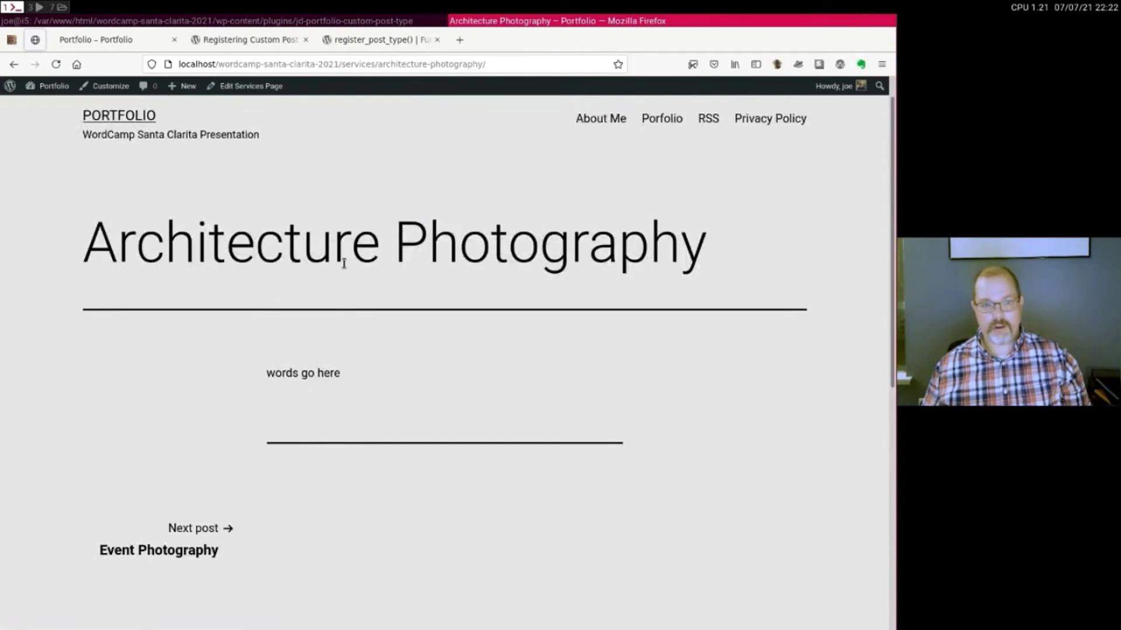
Highlight "Architecture" in the page title, open the following Event Photography service, and look over its photos and post navigation.
{"action": "double_click", "coordinate": [364, 253]}
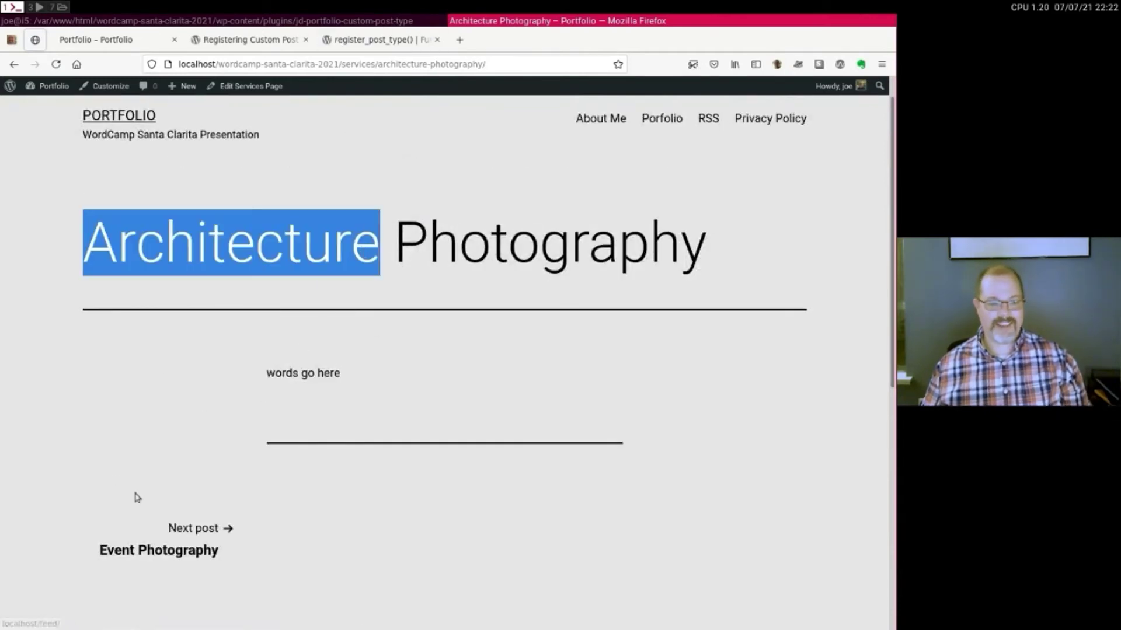
{"action": "left_click", "coordinate": [177, 544]}
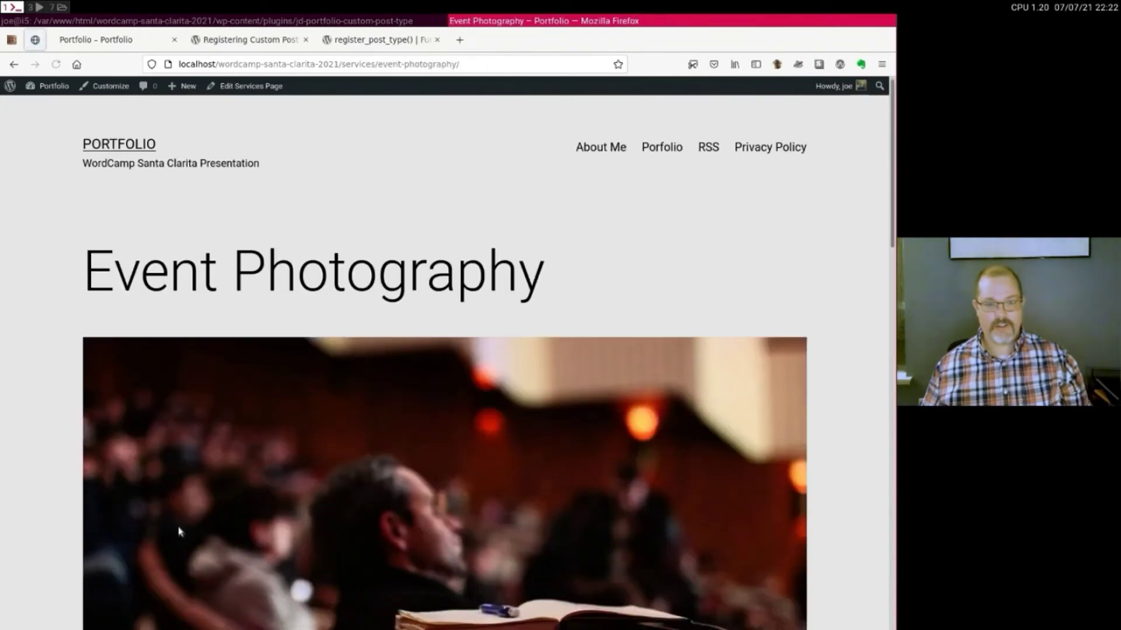
{"action": "scroll", "coordinate": [187, 465], "scroll_direction": "down", "scroll_amount": 10}
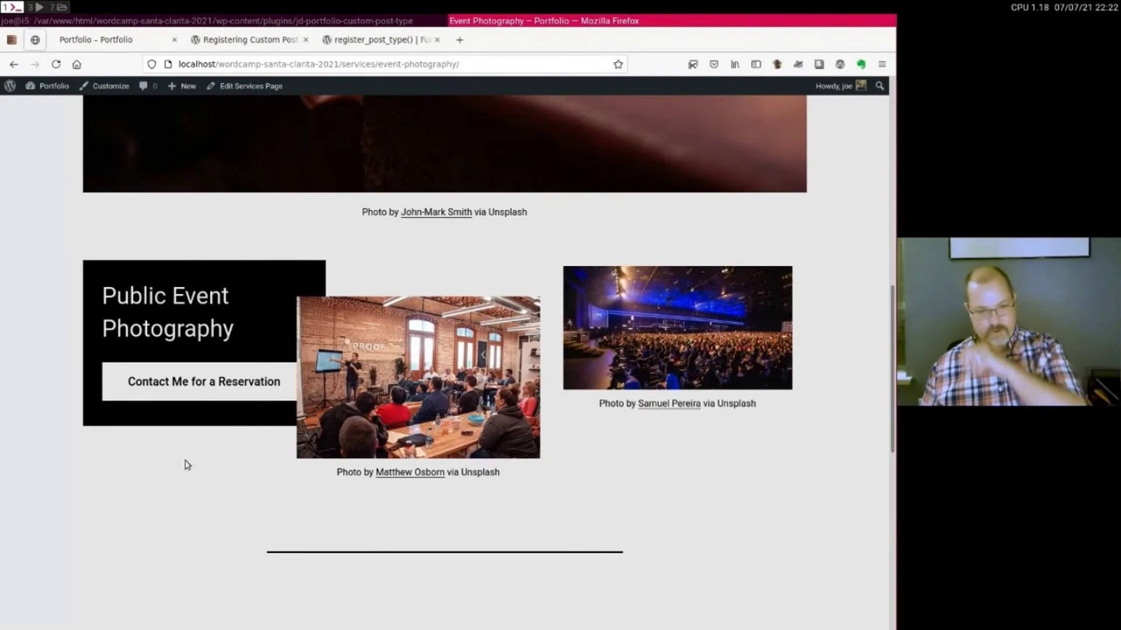
{"action": "scroll", "coordinate": [187, 465], "scroll_direction": "up", "scroll_amount": 6}
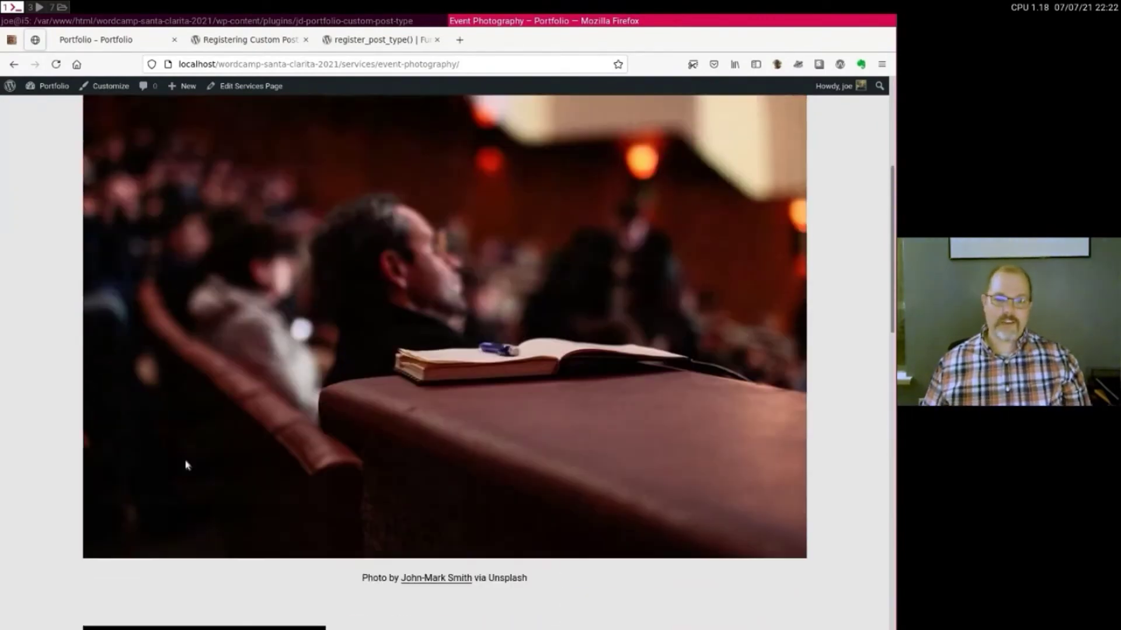
{"action": "scroll", "coordinate": [186, 465], "scroll_direction": "up", "scroll_amount": 3}
{"action": "scroll", "coordinate": [187, 465], "scroll_direction": "down", "scroll_amount": 5}
{"action": "scroll", "coordinate": [187, 466], "scroll_direction": "down", "scroll_amount": 8}
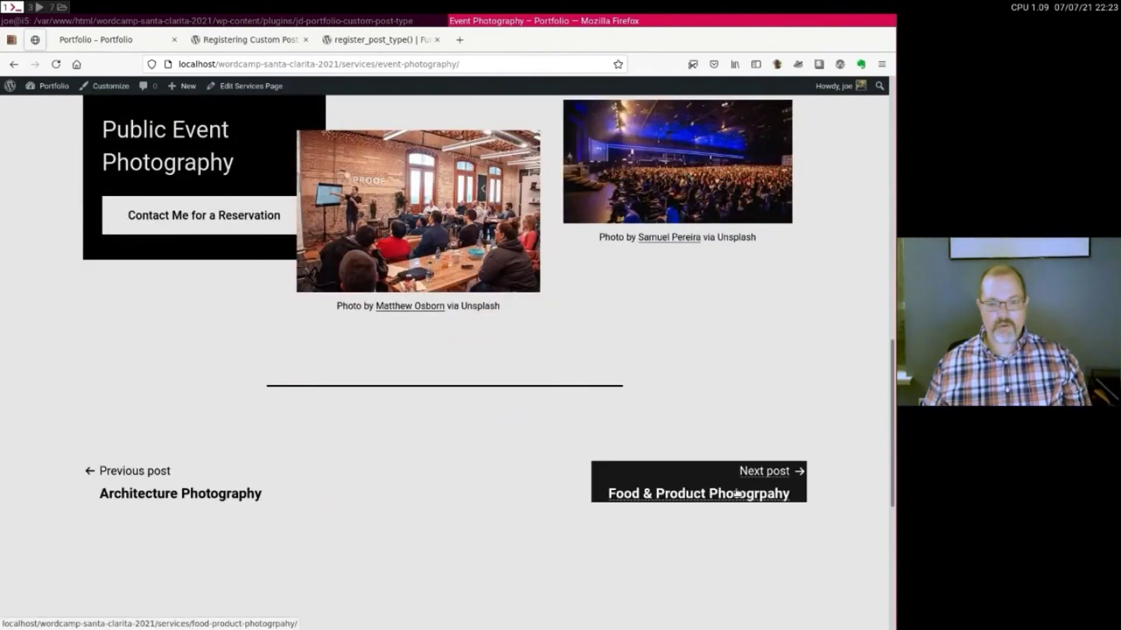
Open the Food & Product Photogrpahy service from the post navigation, look over its content, and return to its heading.
{"action": "left_click", "coordinate": [642, 493]}
{"action": "scroll", "coordinate": [620, 468], "scroll_direction": "down", "scroll_amount": 5}
{"action": "scroll", "coordinate": [620, 469], "scroll_direction": "down", "scroll_amount": 15}
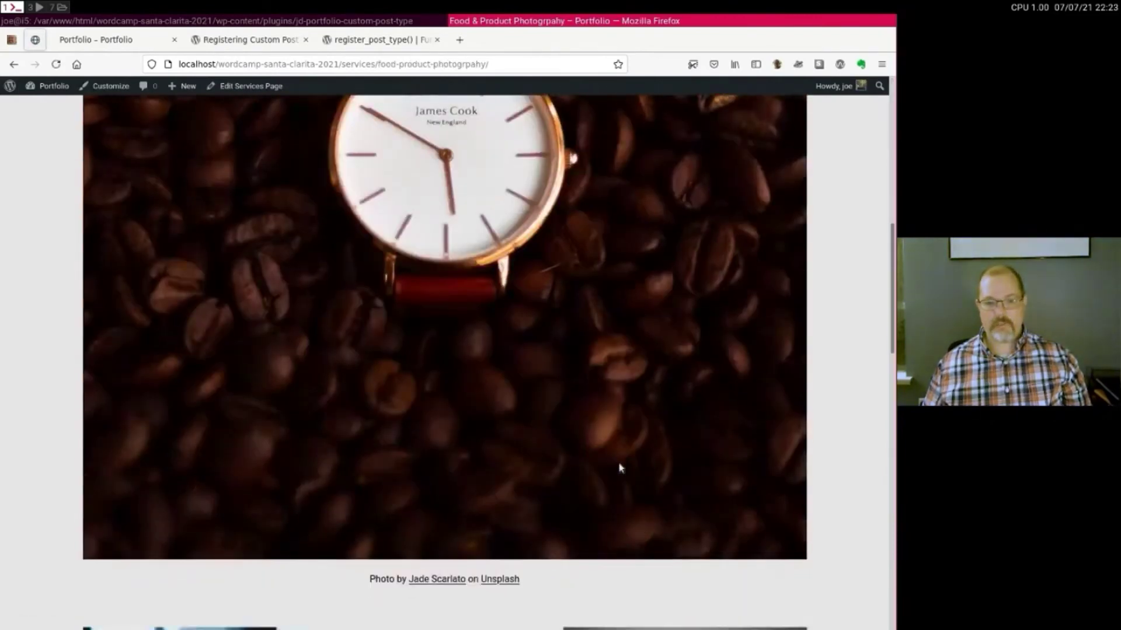
{"action": "scroll", "coordinate": [620, 475], "scroll_direction": "down", "scroll_amount": 7}
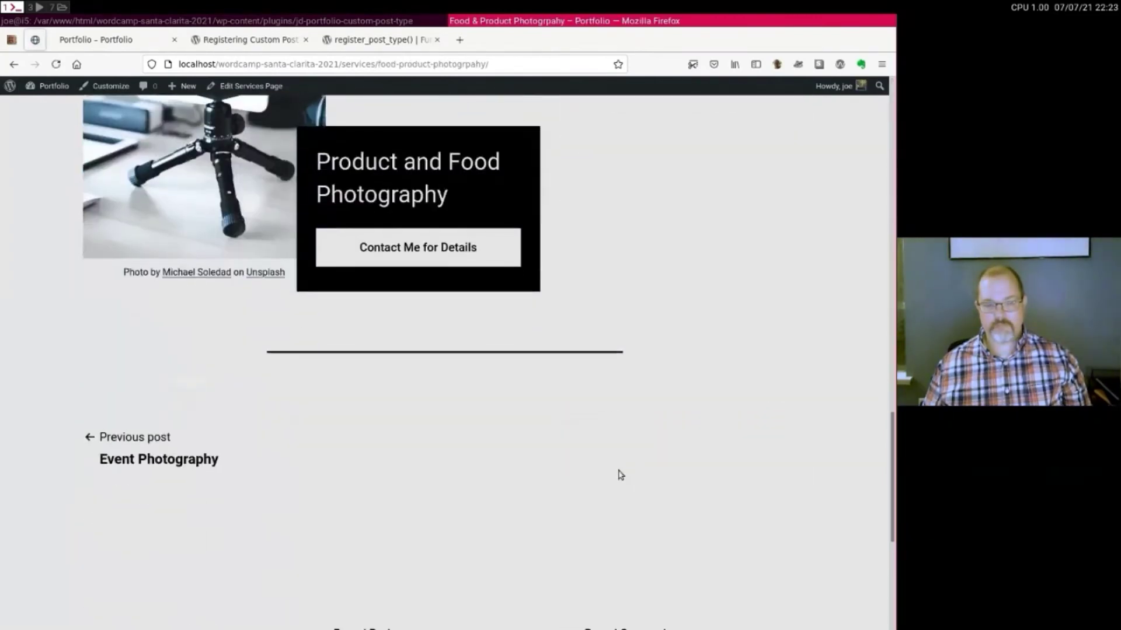
{"action": "scroll", "coordinate": [620, 475], "scroll_direction": "up", "scroll_amount": 4}
{"action": "scroll", "coordinate": [621, 475], "scroll_direction": "up", "scroll_amount": 20}
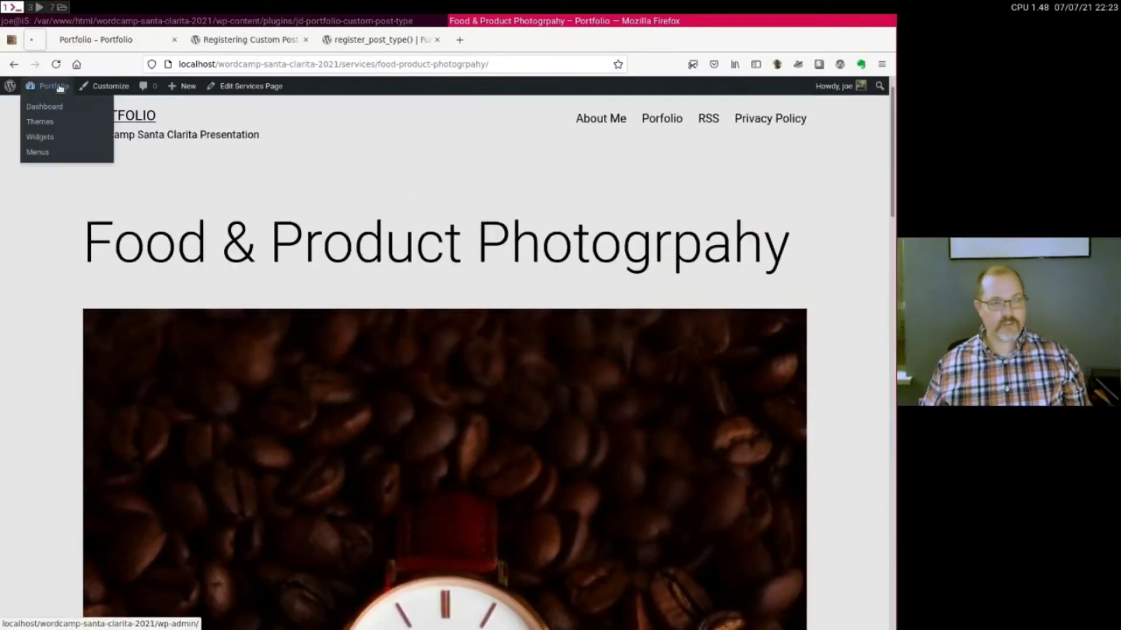
Go to the dashboard's Pages list and add a new page titled "About" followed by the site owner's full name.
{"action": "left_click", "coordinate": [44, 86]}
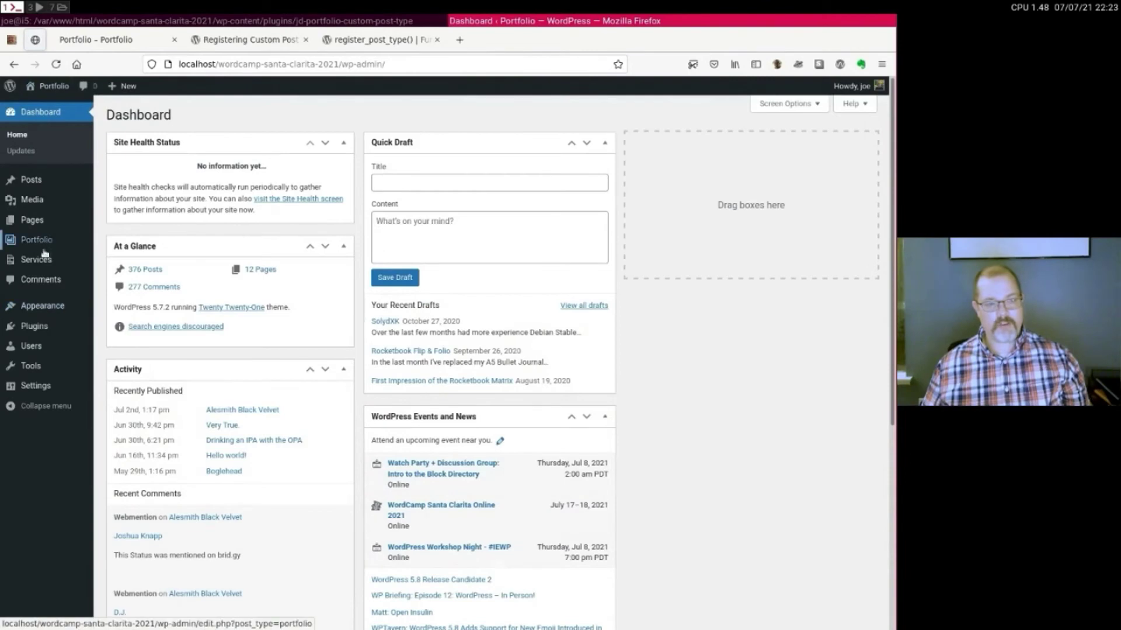
{"action": "mouse_move", "coordinate": [44, 240]}
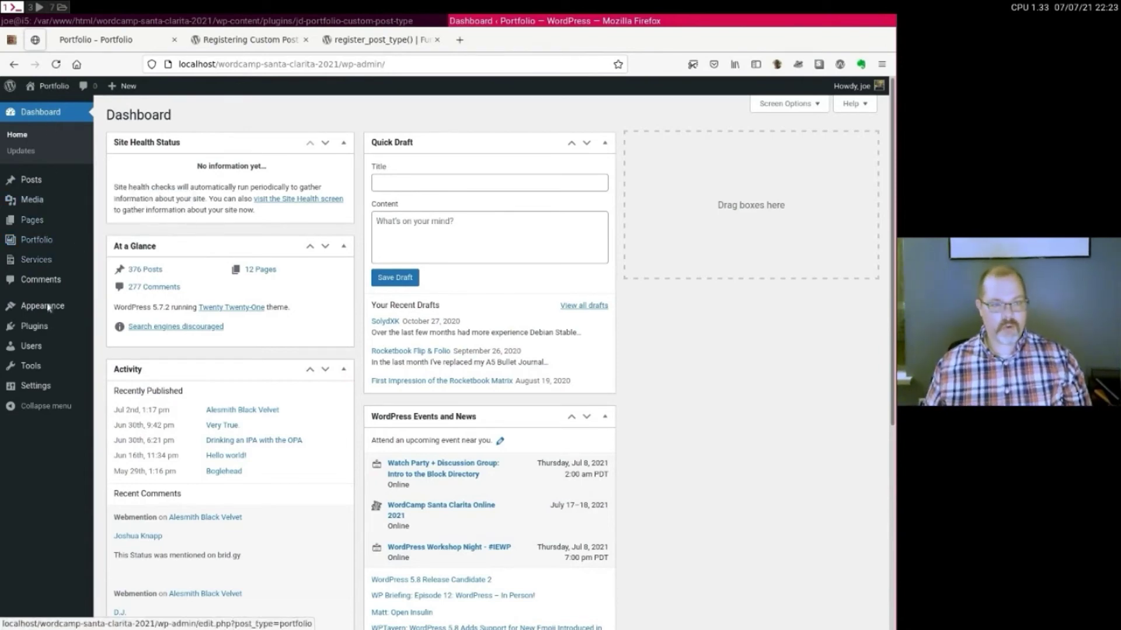
{"action": "left_click", "coordinate": [57, 220]}
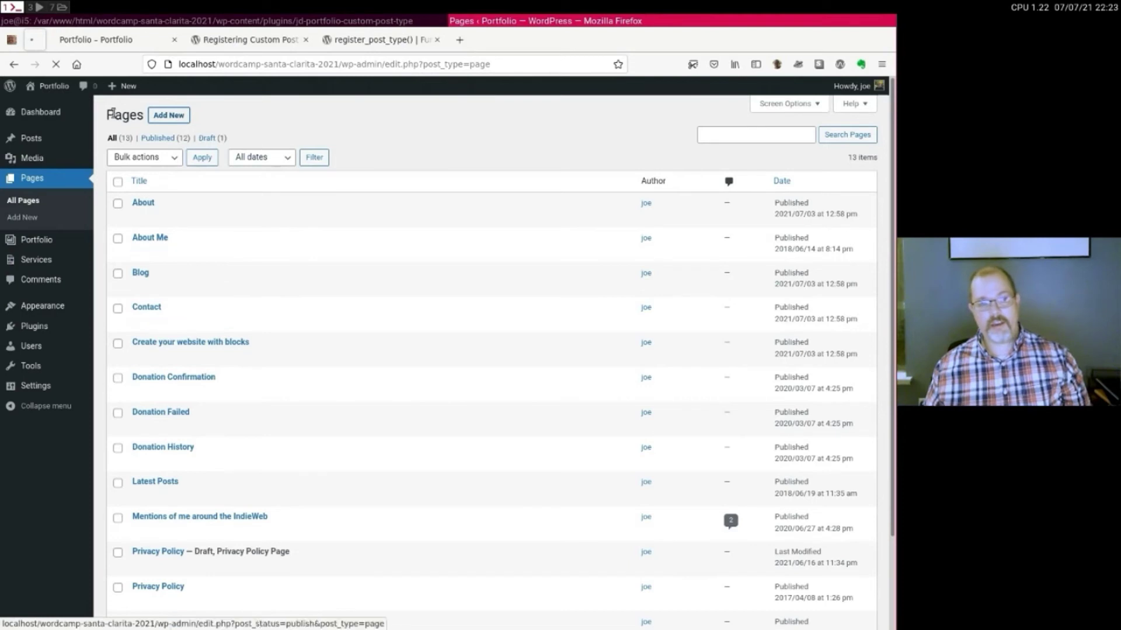
{"action": "left_click", "coordinate": [165, 116]}
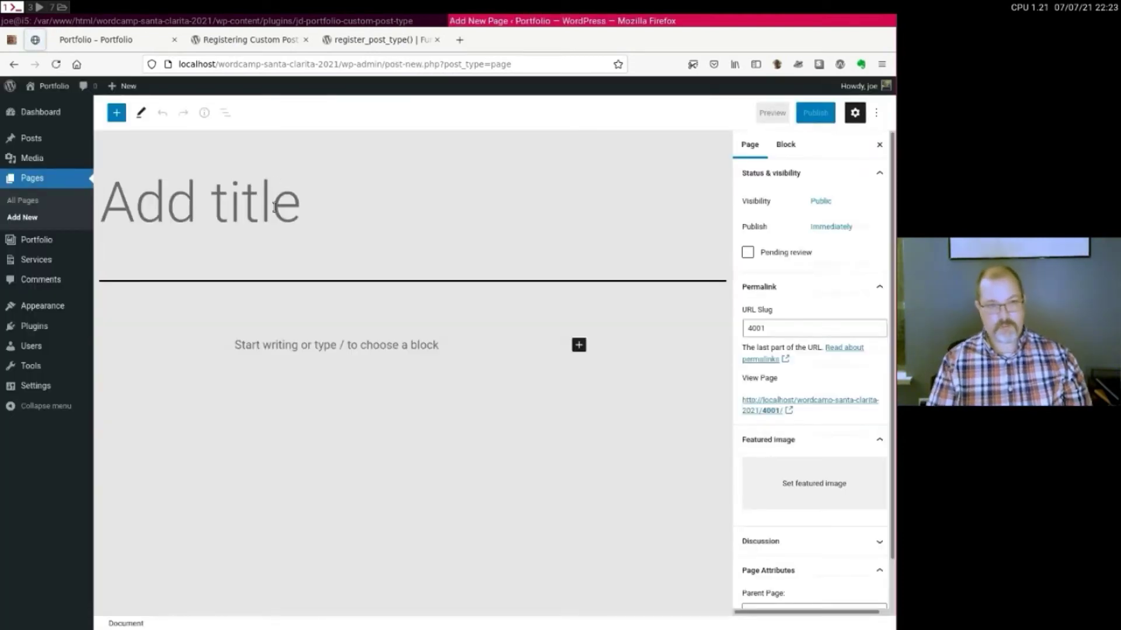
{"action": "type", "text": "Abou"}
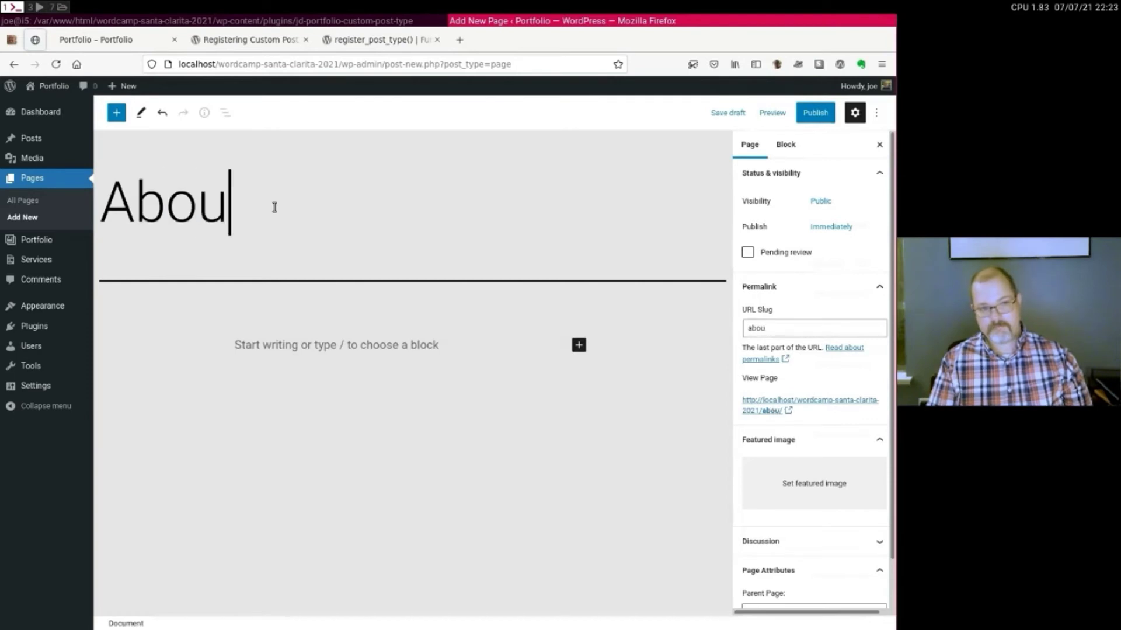
{"action": "type", "text": "t Joseph Dickson"}
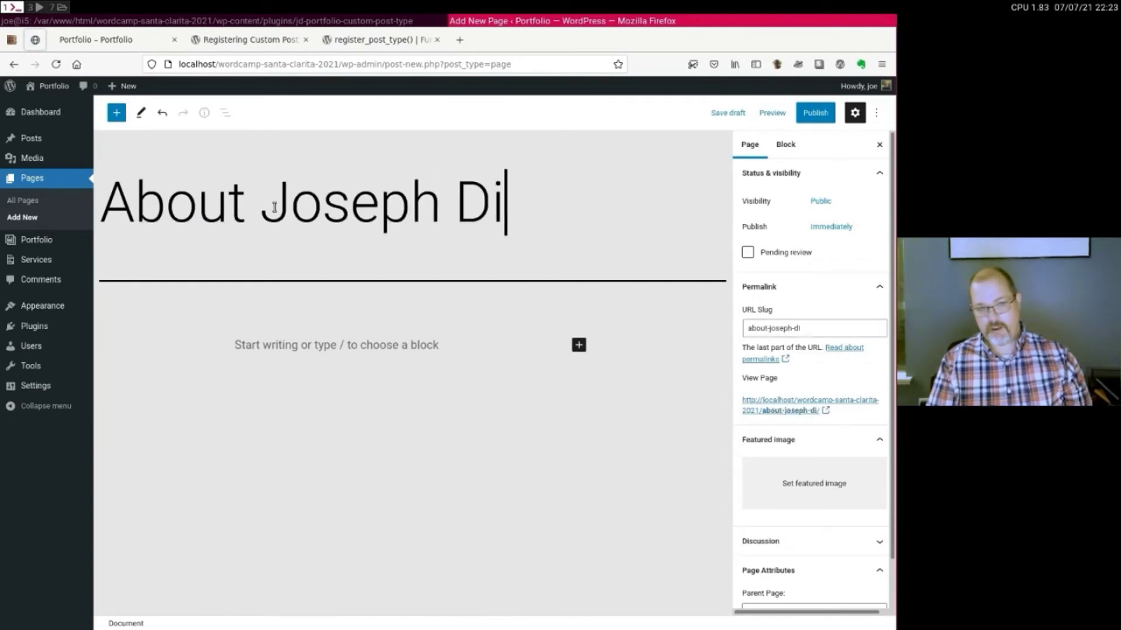
Browse the Twenty Twenty-One block patterns and insert the Portfolio list pattern into the page body.
{"action": "left_click", "coordinate": [342, 347]}
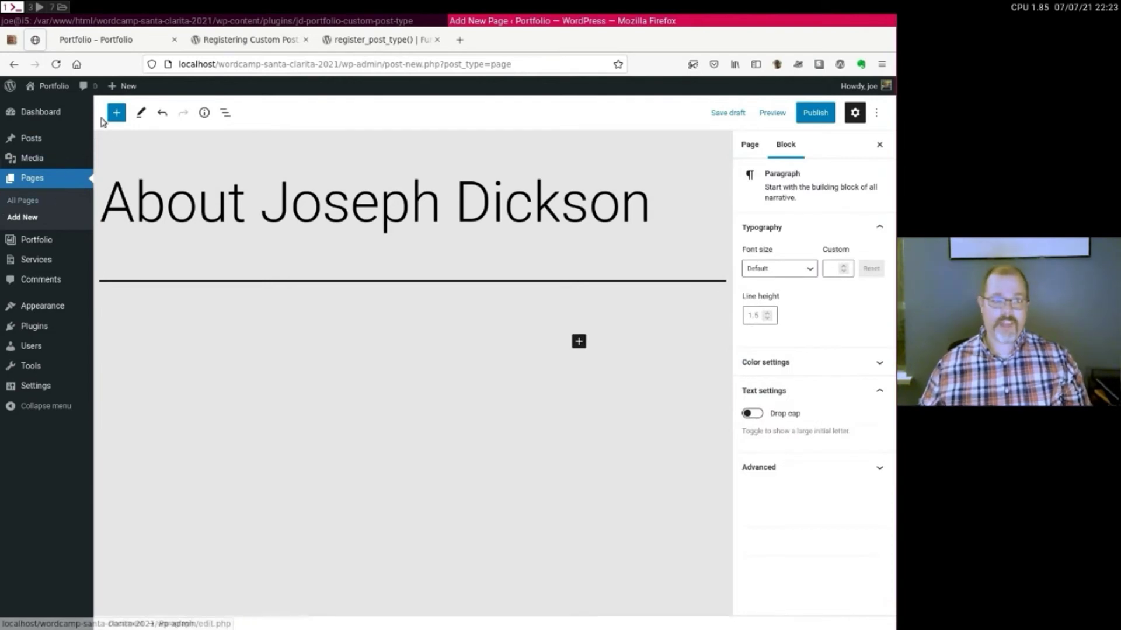
{"action": "left_click", "coordinate": [115, 113]}
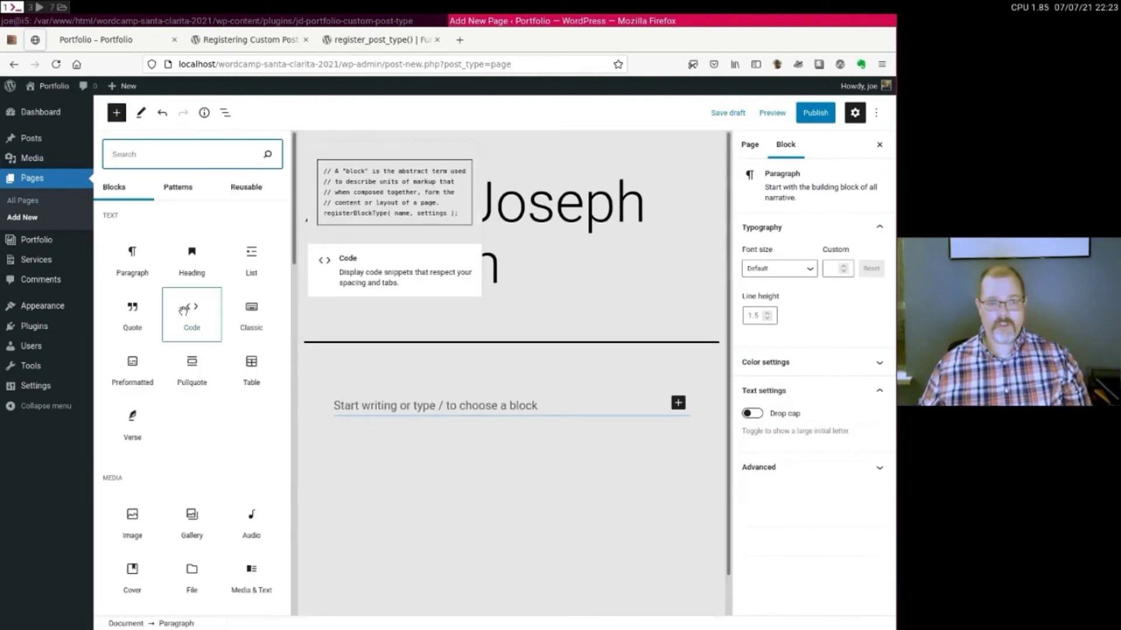
{"action": "left_click", "coordinate": [176, 187]}
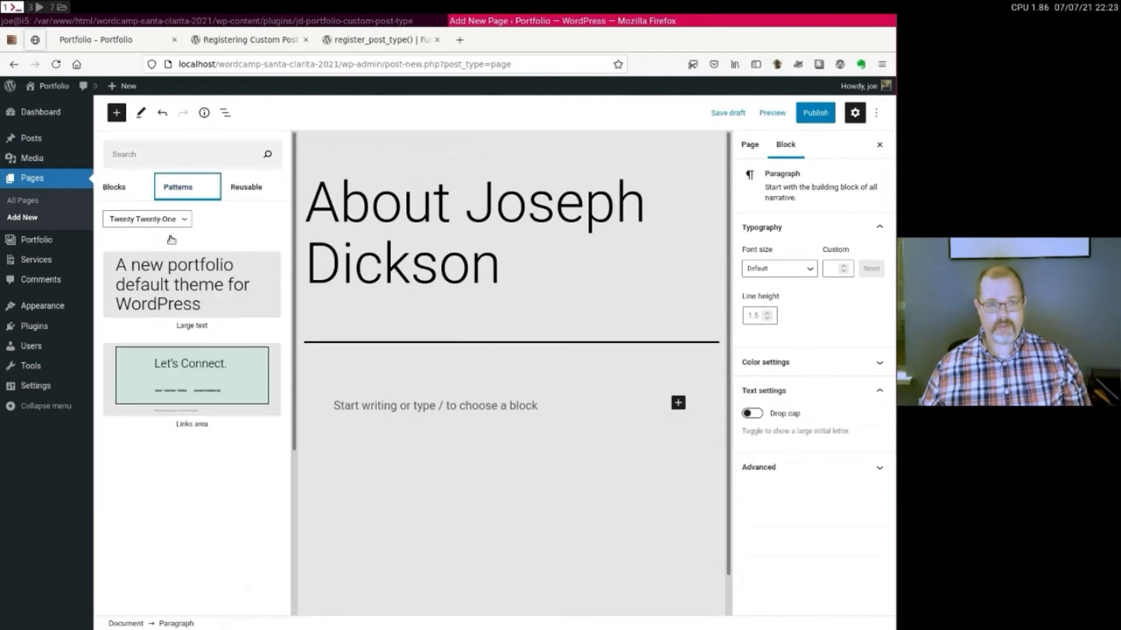
{"action": "scroll", "coordinate": [185, 321], "scroll_direction": "down", "scroll_amount": 5}
{"action": "scroll", "coordinate": [185, 321], "scroll_direction": "down", "scroll_amount": 10}
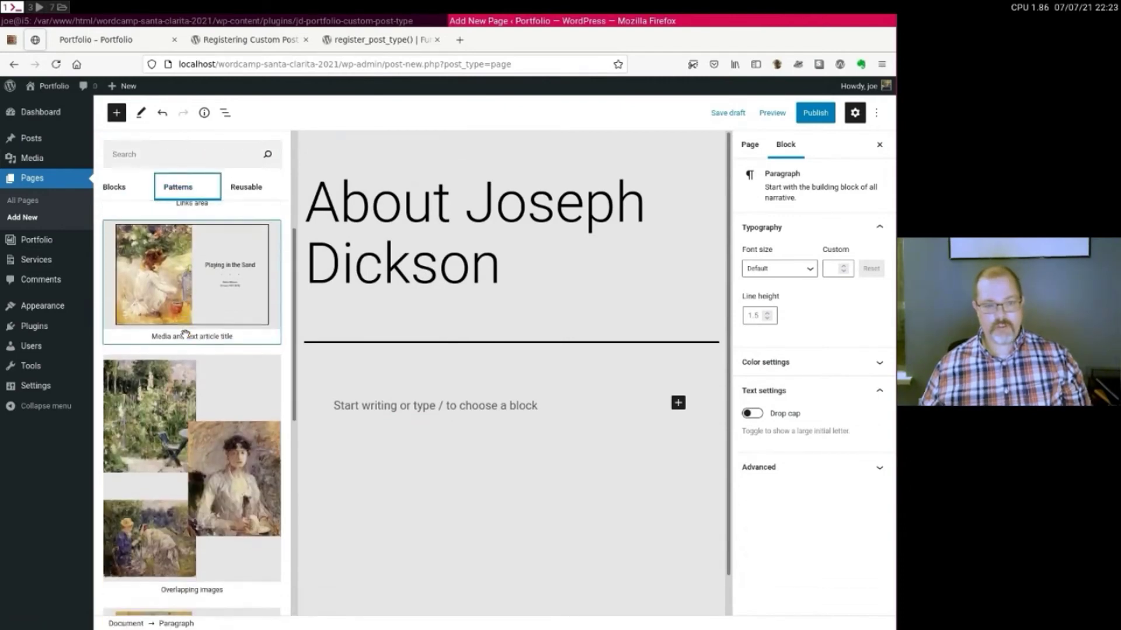
{"action": "scroll", "coordinate": [186, 338], "scroll_direction": "up", "scroll_amount": 3}
{"action": "scroll", "coordinate": [181, 379], "scroll_direction": "down", "scroll_amount": 4}
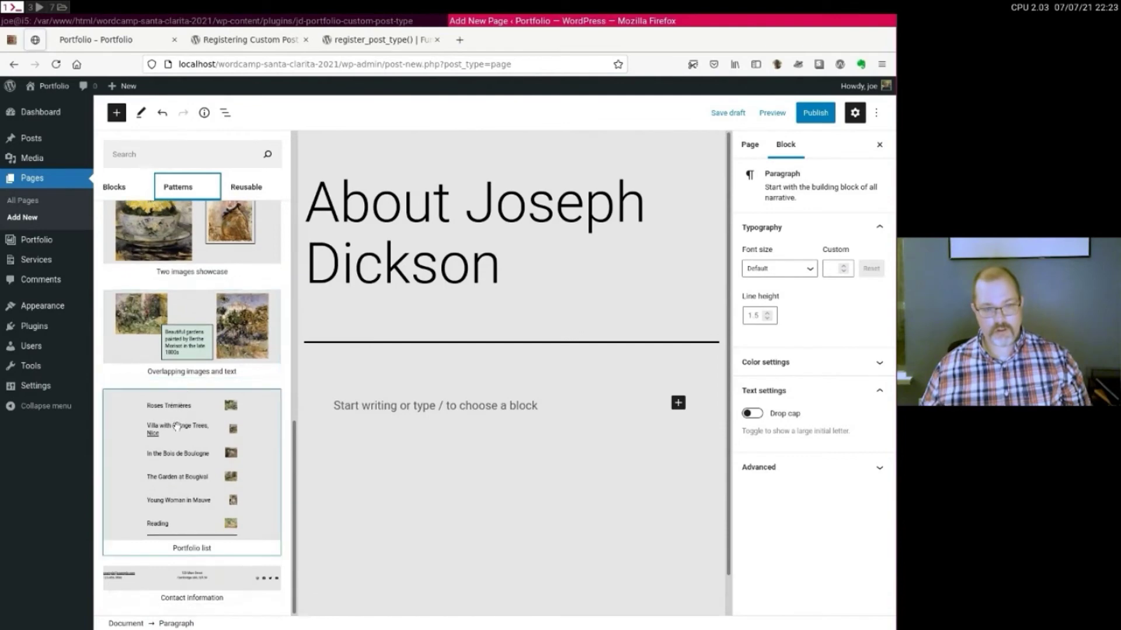
{"action": "left_click", "coordinate": [175, 445]}
{"action": "left_click", "coordinate": [209, 447]}
{"action": "scroll", "coordinate": [493, 383], "scroll_direction": "up", "scroll_amount": 5}
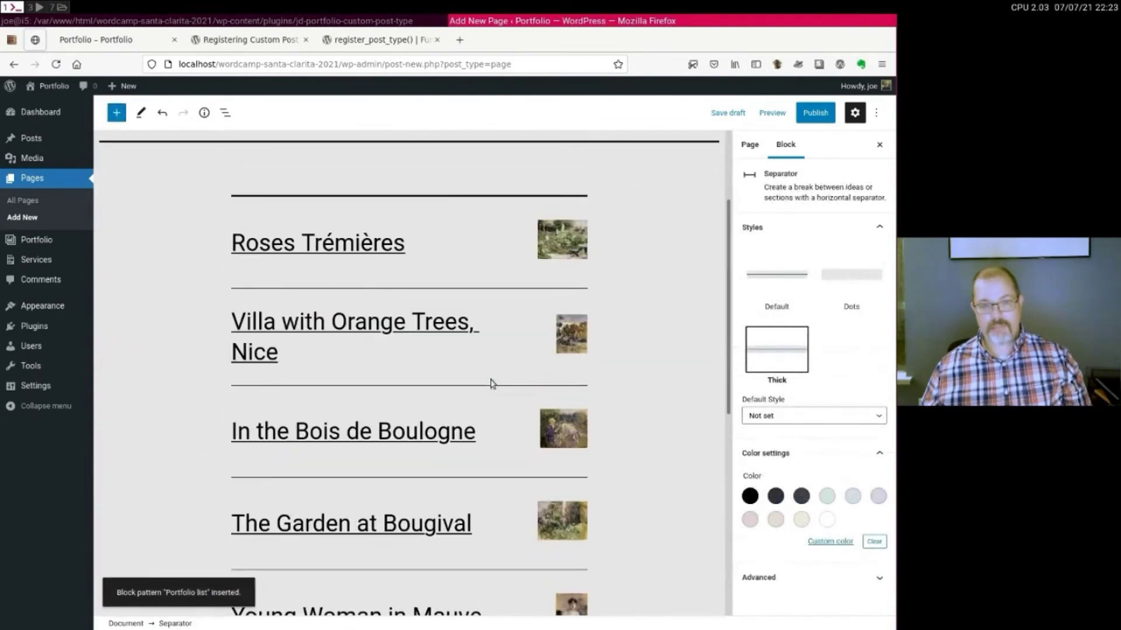
Search link targets for "portfolio" and "hash", and link the Roses Trémières entry to the Hashtag Conference 2018 portfolio item.
{"action": "left_click", "coordinate": [366, 384]}
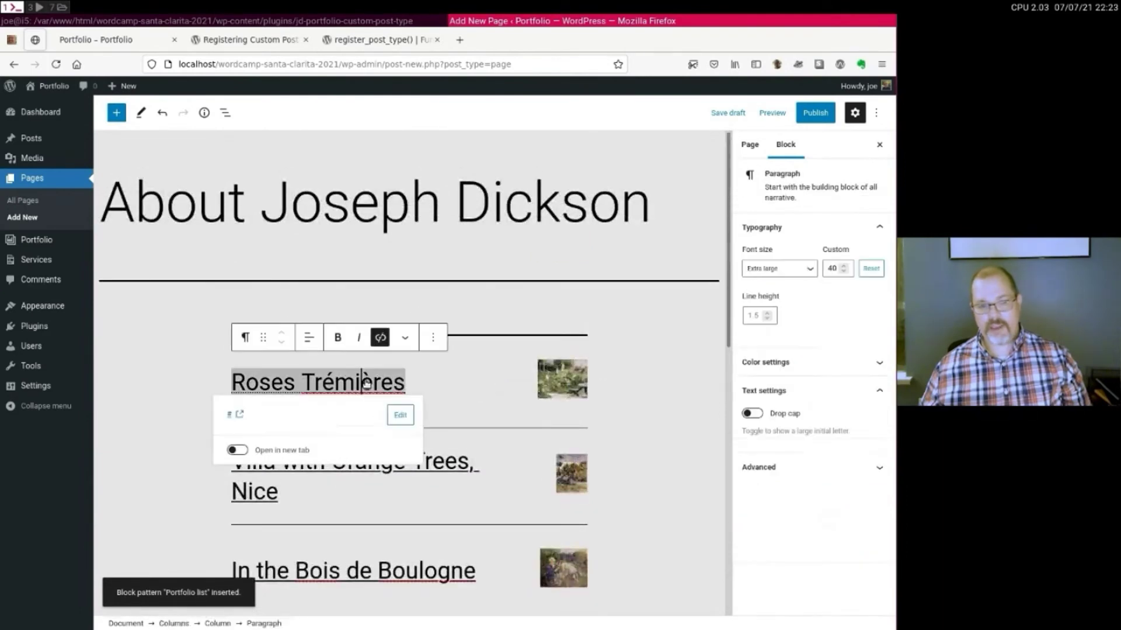
{"action": "left_click", "coordinate": [399, 424]}
{"action": "key", "text": "BackSpace"}
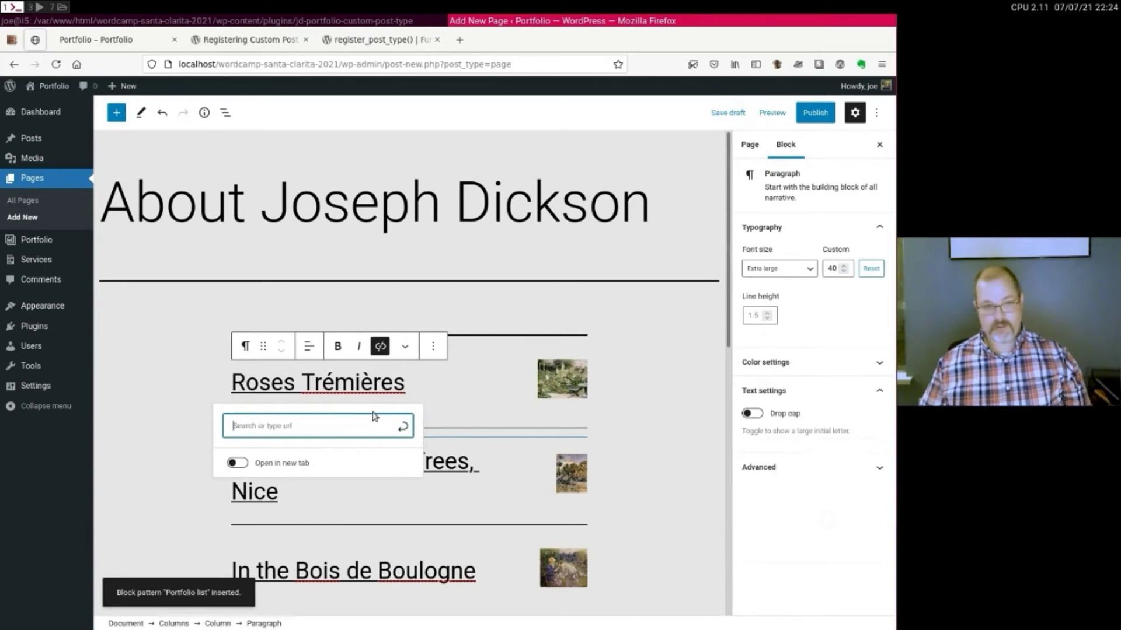
{"action": "type", "text": "port"}
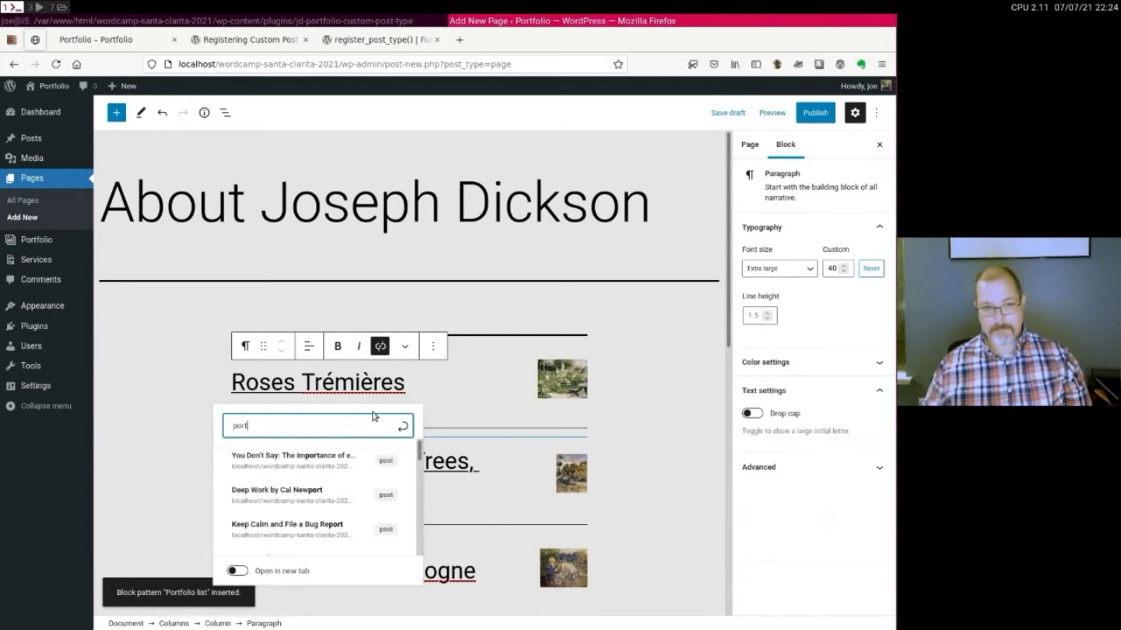
{"action": "type", "text": "folio"}
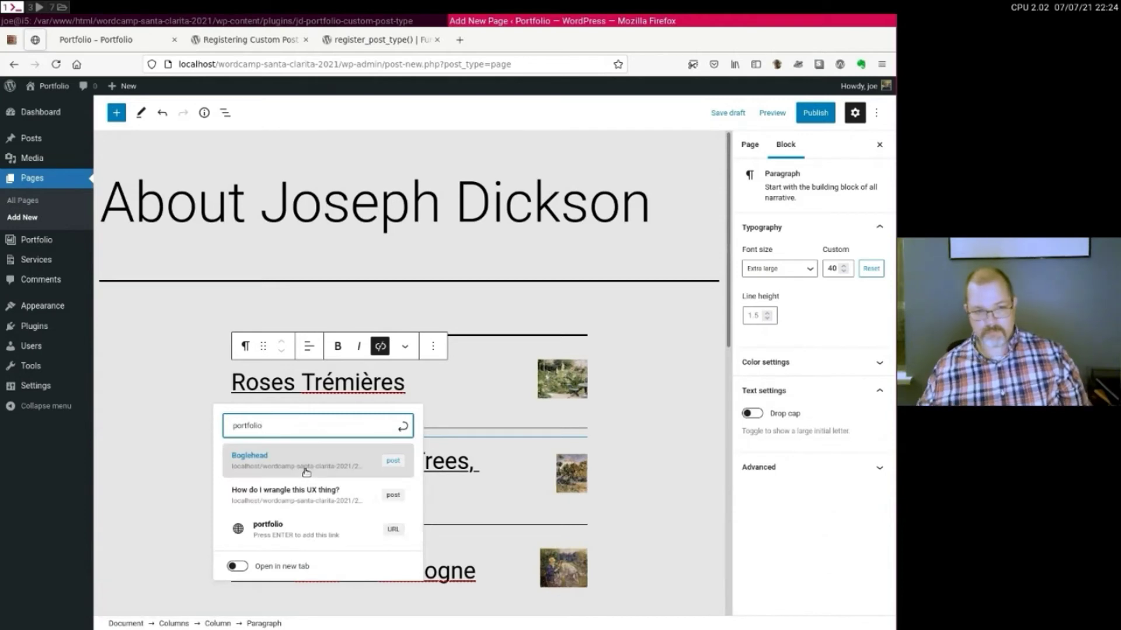
{"action": "left_click", "coordinate": [133, 478]}
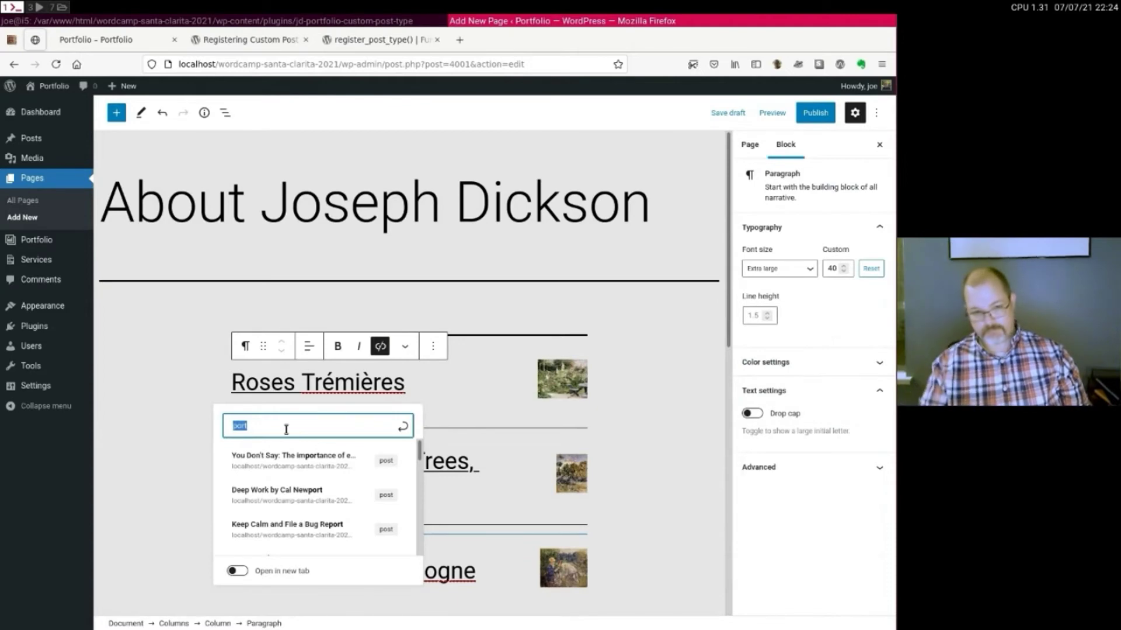
{"action": "type", "text": "hash"}
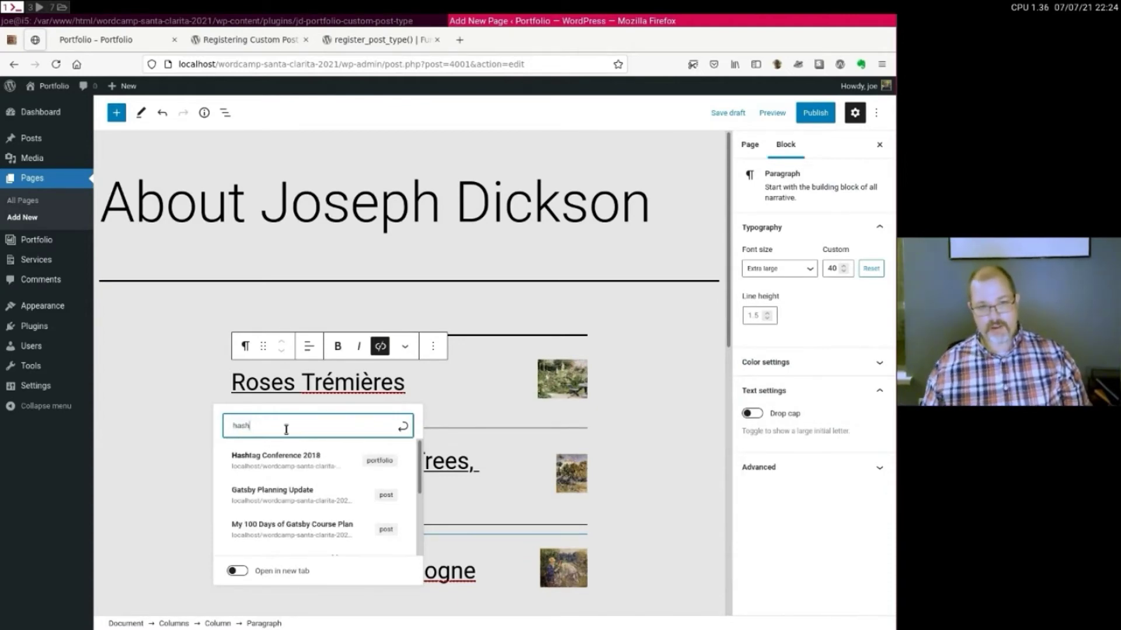
{"action": "left_click", "coordinate": [328, 464]}
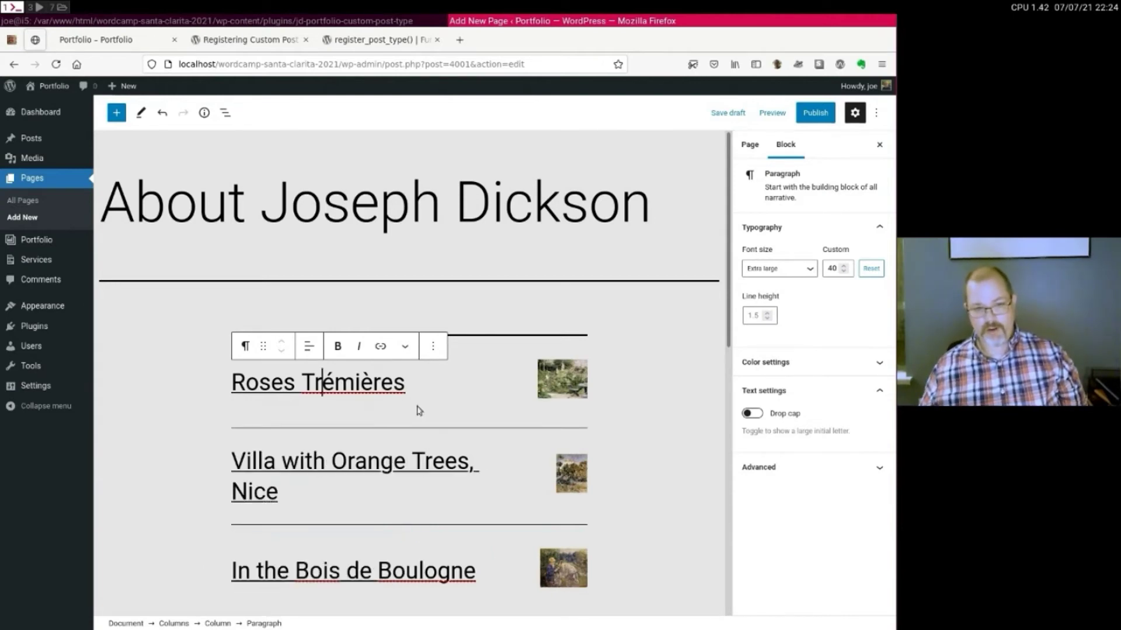
Open the Roses Trémières entry's linked page in a new browser tab and copy its full title.
{"action": "left_click", "coordinate": [385, 386]}
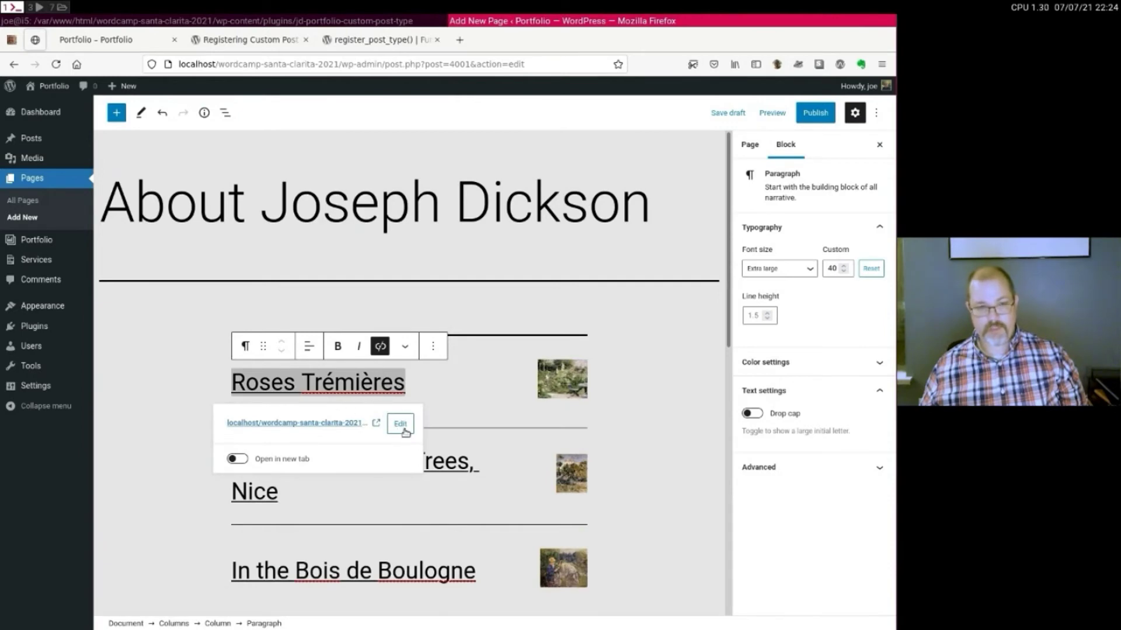
{"action": "right_click", "coordinate": [364, 429]}
{"action": "left_click", "coordinate": [397, 432]}
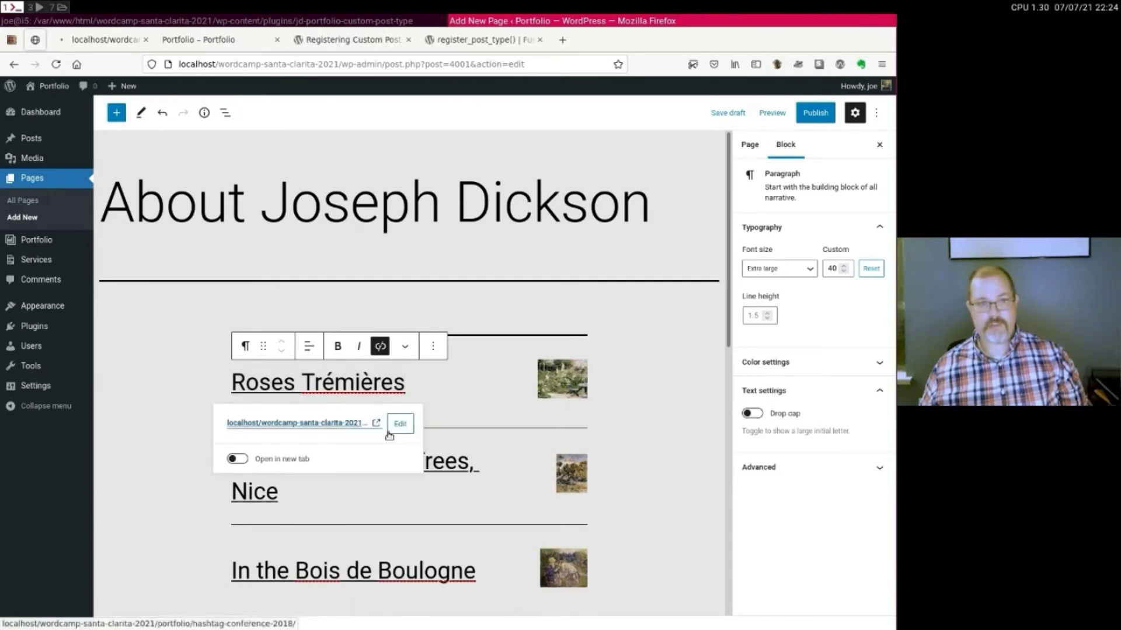
{"action": "left_click", "coordinate": [109, 39]}
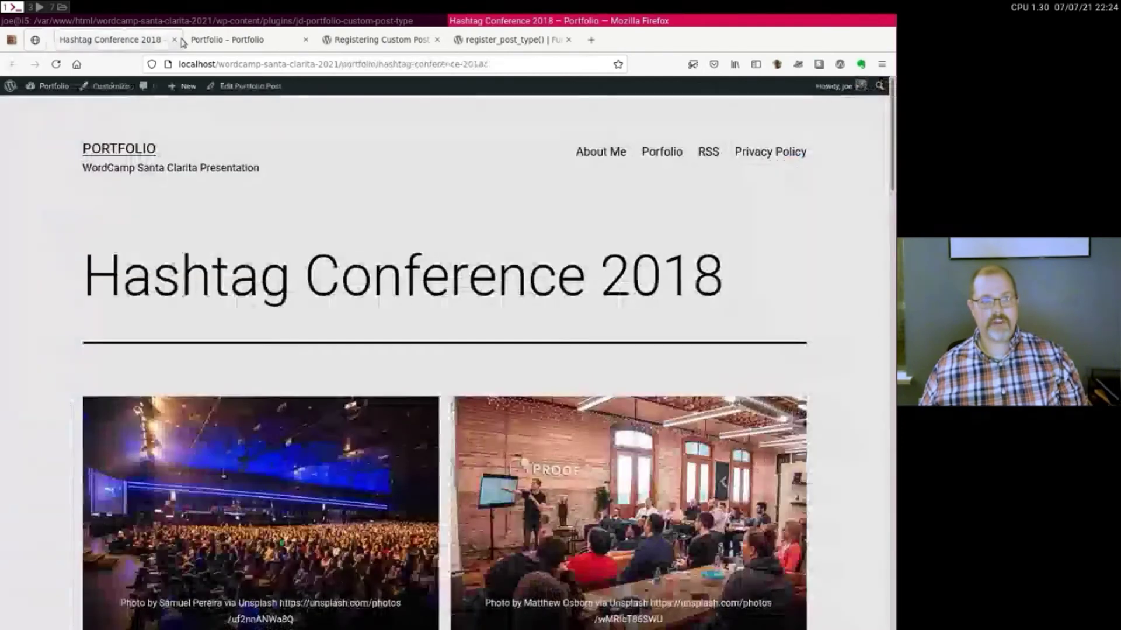
{"action": "left_click_drag", "start_coordinate": [244, 291], "coordinate": [630, 303]}
{"action": "key", "text": "ctrl+c"}
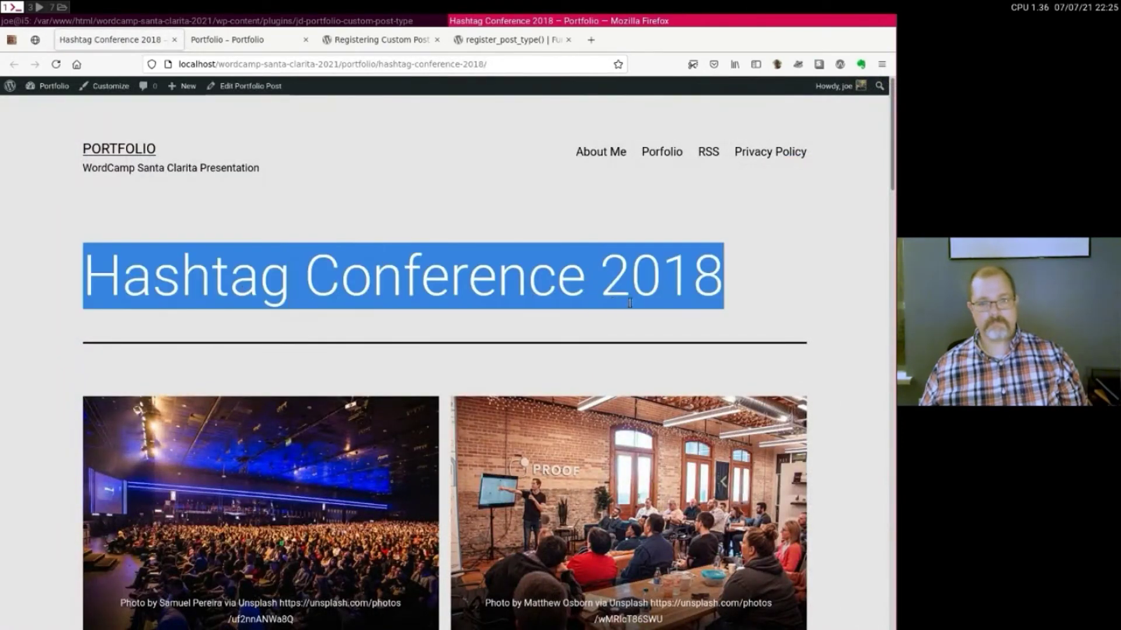
Return to the page editor and replace the Roses Trémières text with the copied title "Hashtag Conference 2018".
{"action": "left_click", "coordinate": [228, 40]}
{"action": "left_click", "coordinate": [134, 39]}
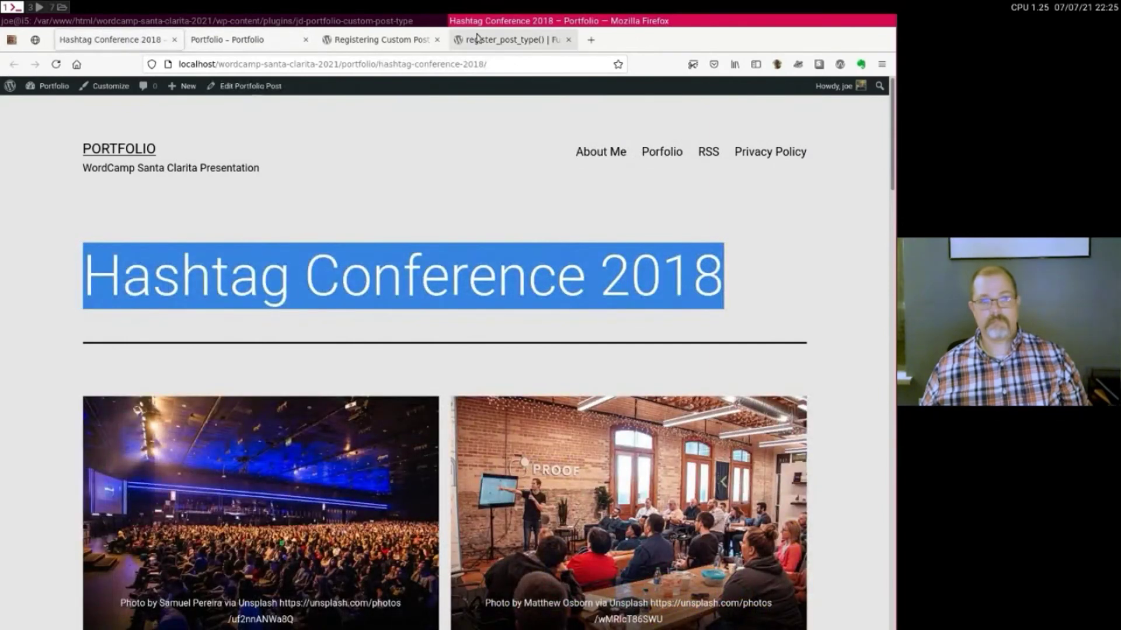
{"action": "left_click", "coordinate": [35, 40]}
{"action": "triple_click", "coordinate": [381, 388]}
{"action": "key", "text": "ctrl+v"}
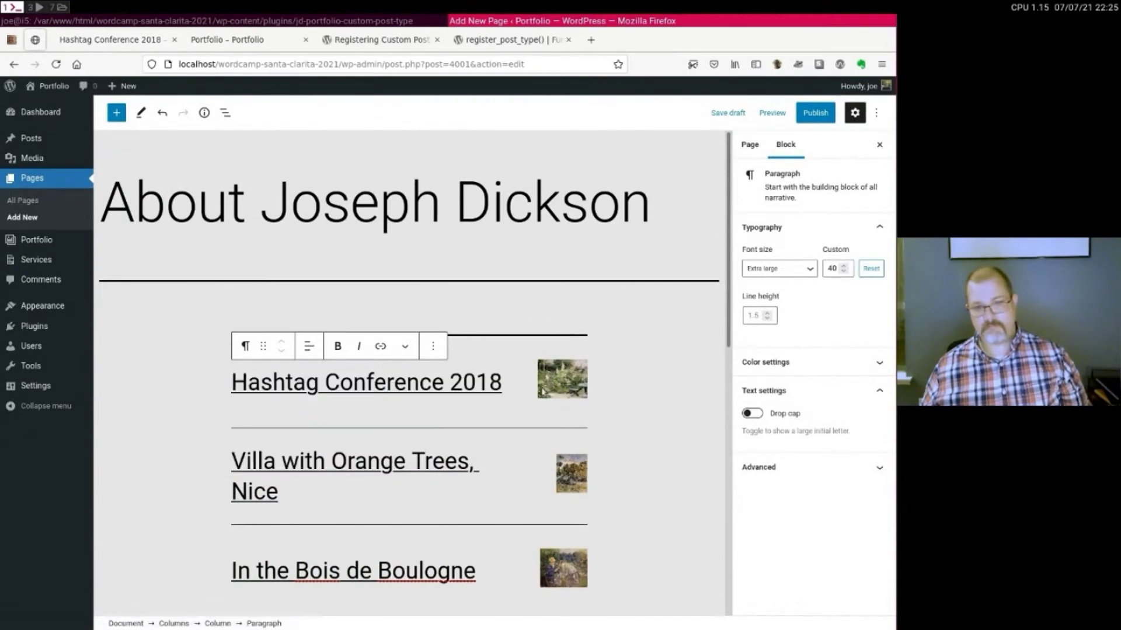
Replace the Hashtag Conference 2018 entry's thumbnail with the brick-walled conference room photo from the media library and delete its caption.
{"action": "left_click", "coordinate": [566, 392]}
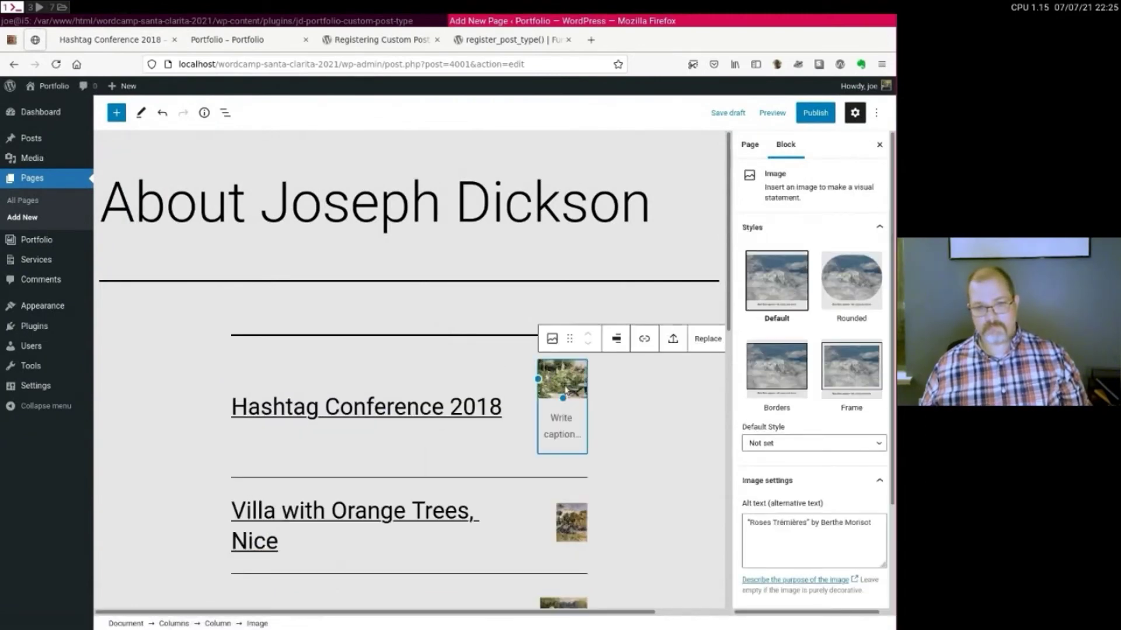
{"action": "left_click", "coordinate": [553, 339]}
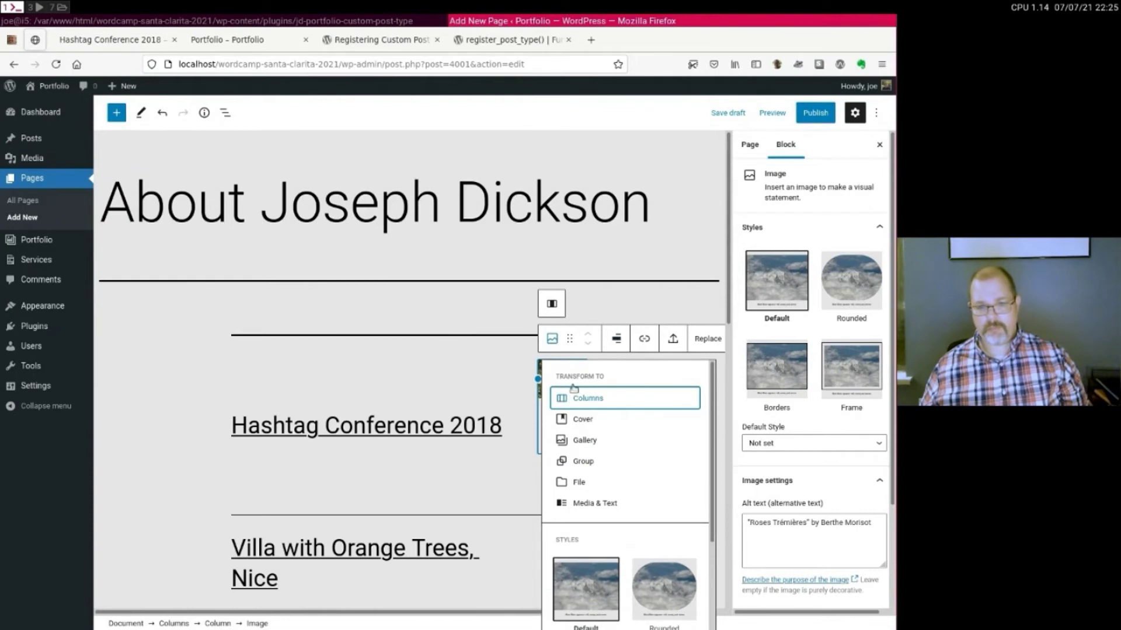
{"action": "left_click", "coordinate": [548, 339]}
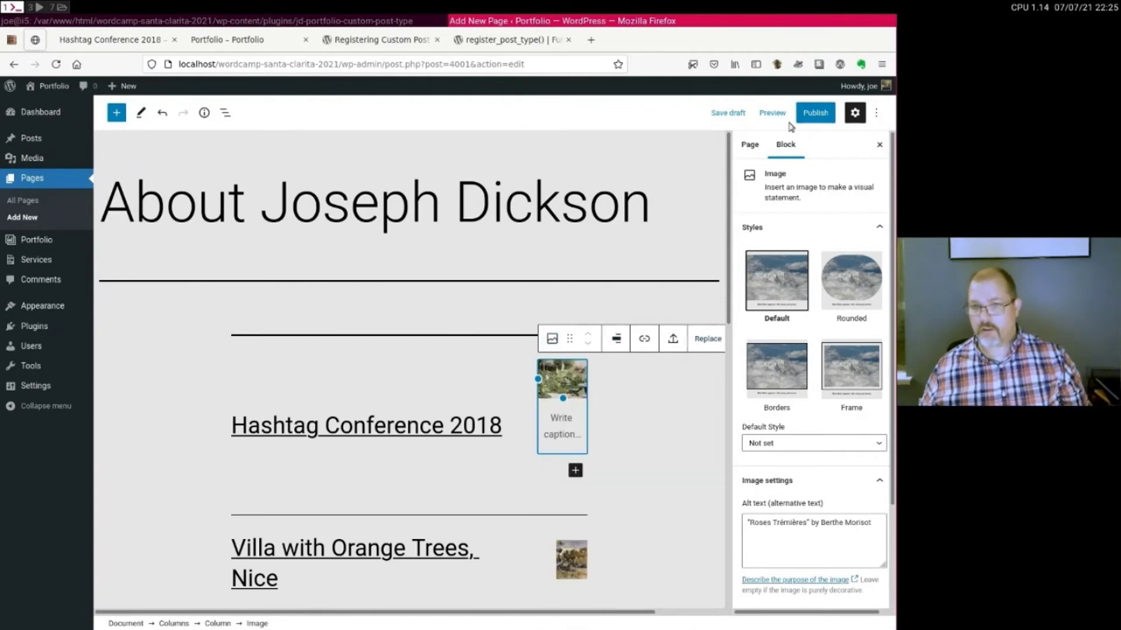
{"action": "left_click", "coordinate": [856, 113]}
{"action": "left_click", "coordinate": [789, 339]}
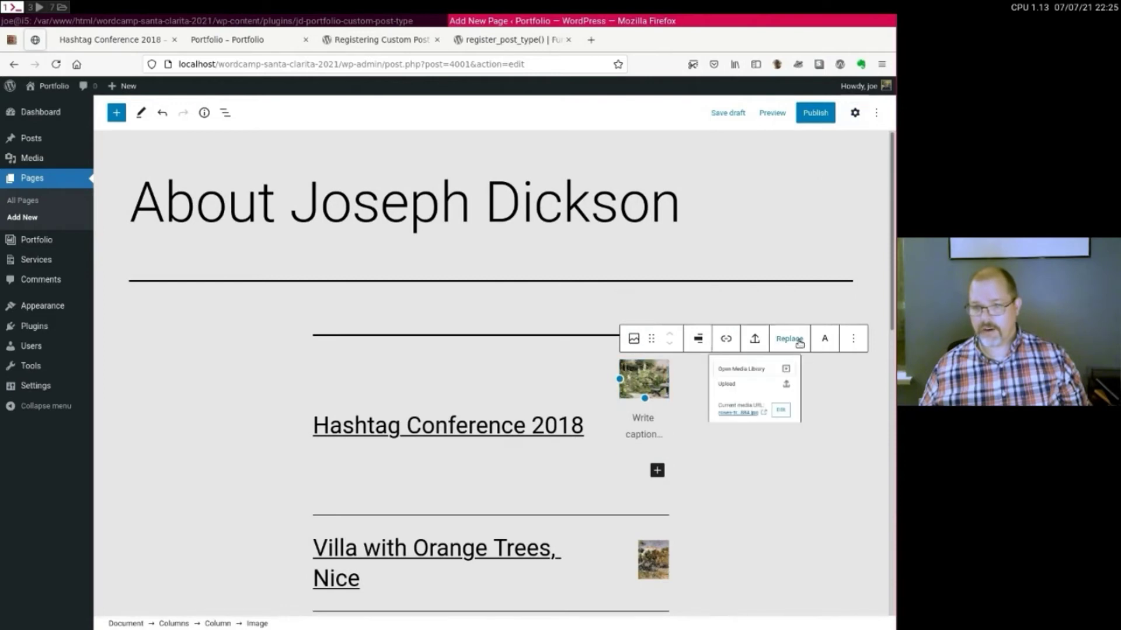
{"action": "left_click", "coordinate": [765, 378]}
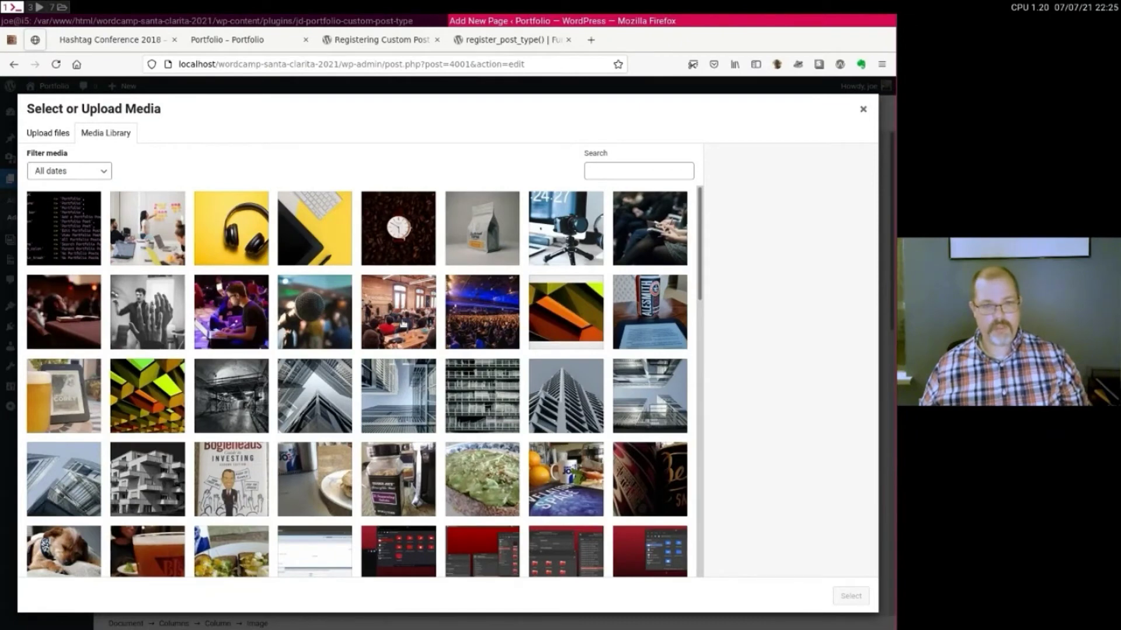
{"action": "left_click", "coordinate": [398, 312]}
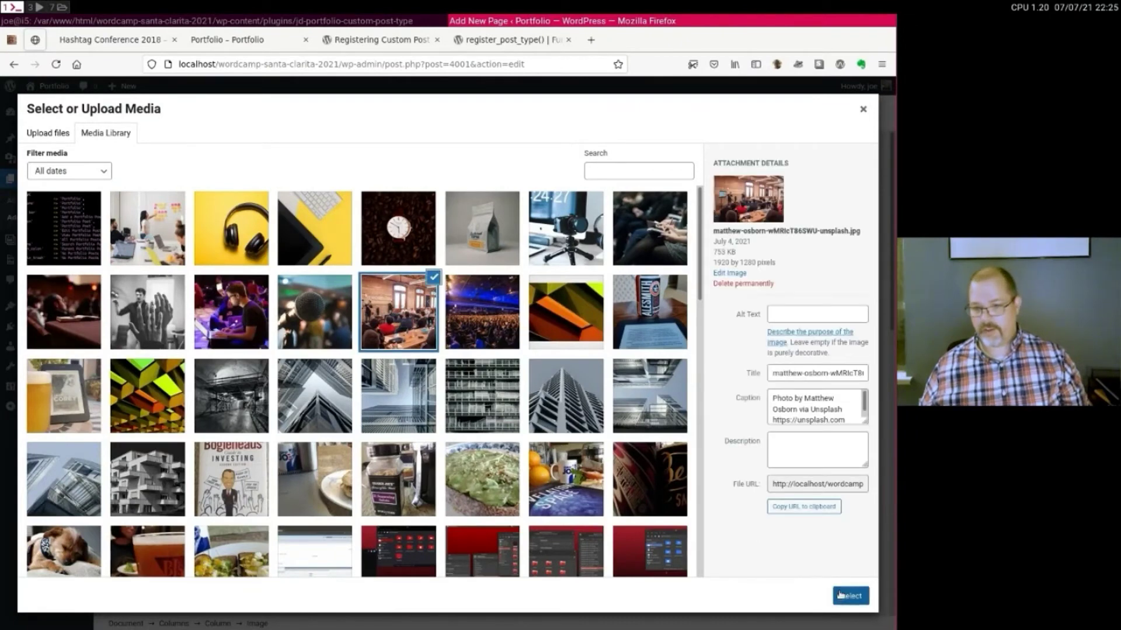
{"action": "left_click", "coordinate": [842, 596]}
{"action": "left_click_drag", "start_coordinate": [623, 417], "coordinate": [664, 541]}
{"action": "key", "text": "BackSpace"}
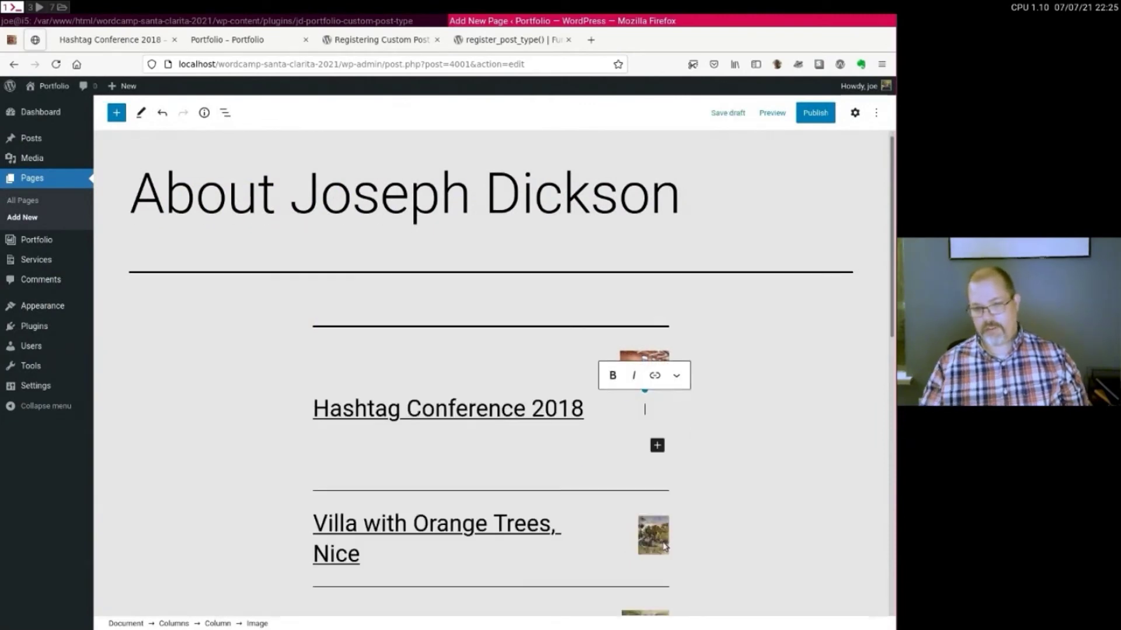
Publish the About page and look over its portfolio list in the editor.
{"action": "left_click", "coordinate": [496, 533]}
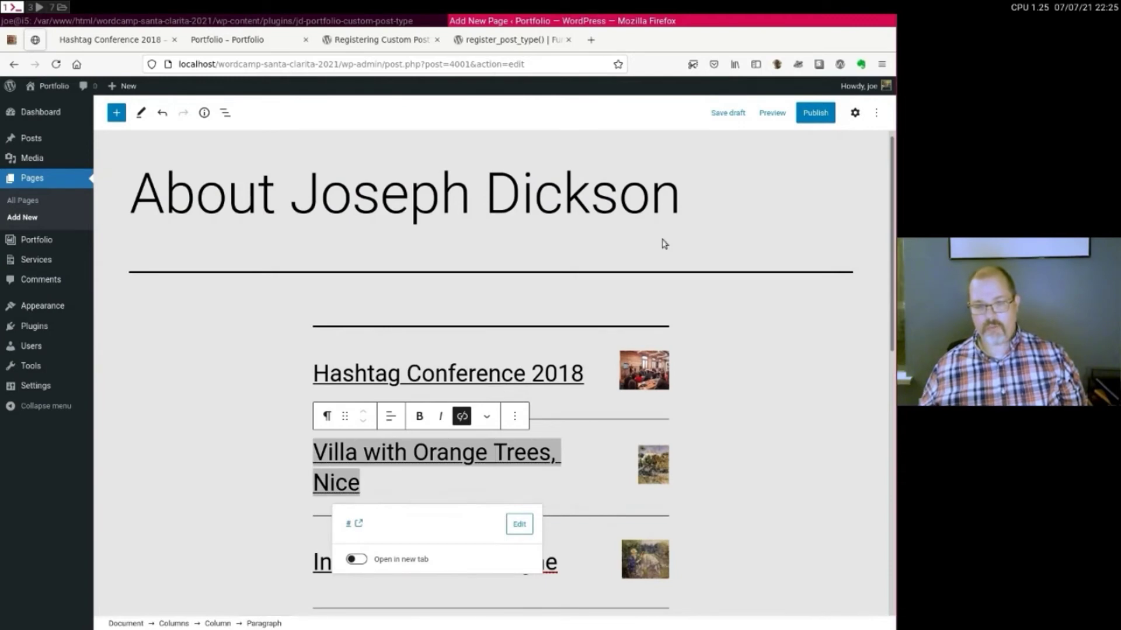
{"action": "left_click", "coordinate": [815, 113]}
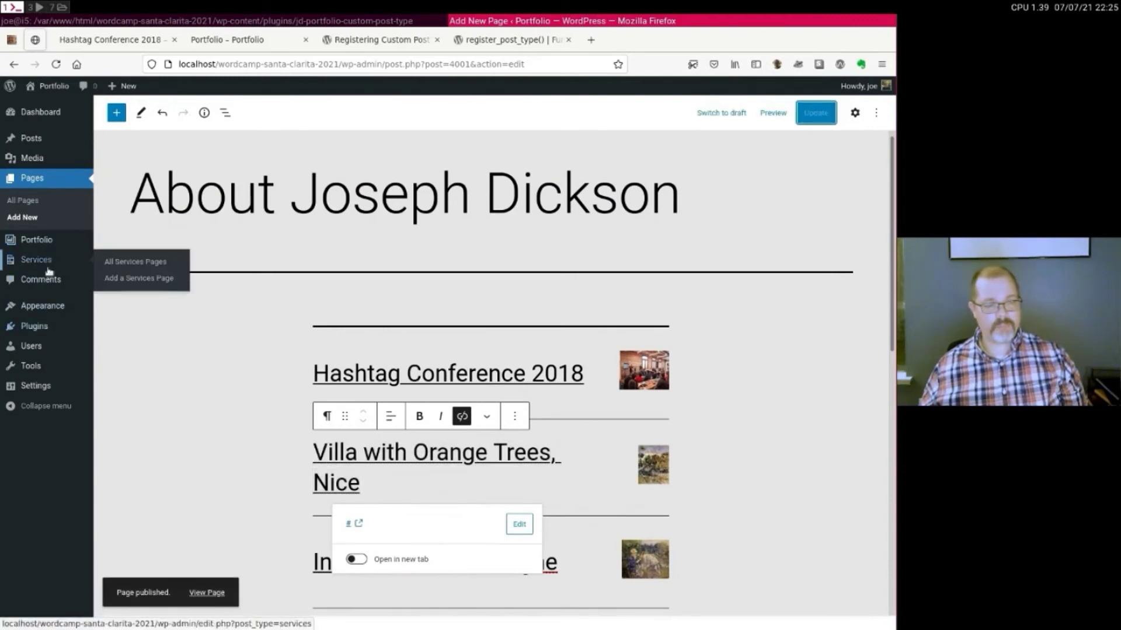
{"action": "mouse_move", "coordinate": [81, 321]}
{"action": "scroll", "coordinate": [477, 392], "scroll_direction": "down", "scroll_amount": 5}
{"action": "scroll", "coordinate": [476, 402], "scroll_direction": "up", "scroll_amount": 2}
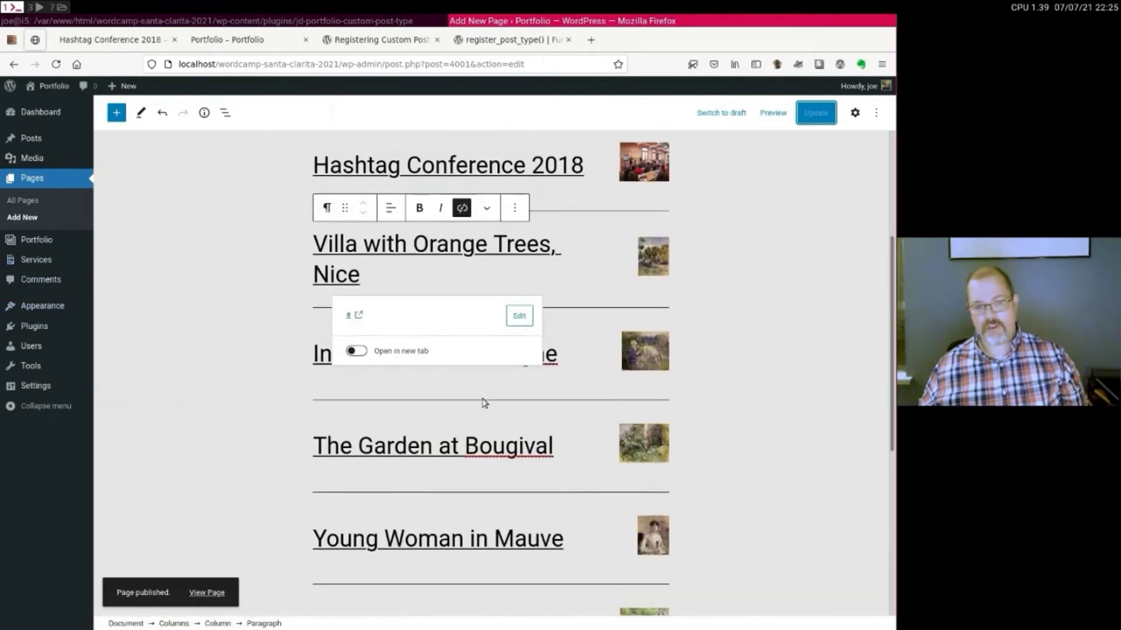
{"action": "scroll", "coordinate": [451, 380], "scroll_direction": "up", "scroll_amount": 3}
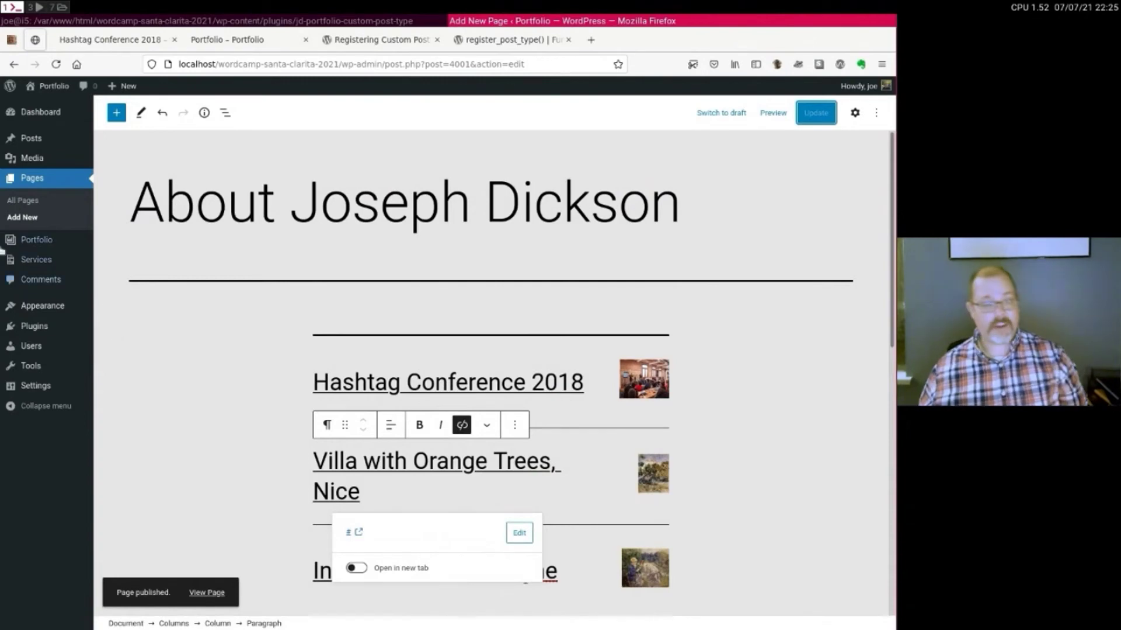
{"action": "mouse_move", "coordinate": [34, 258]}
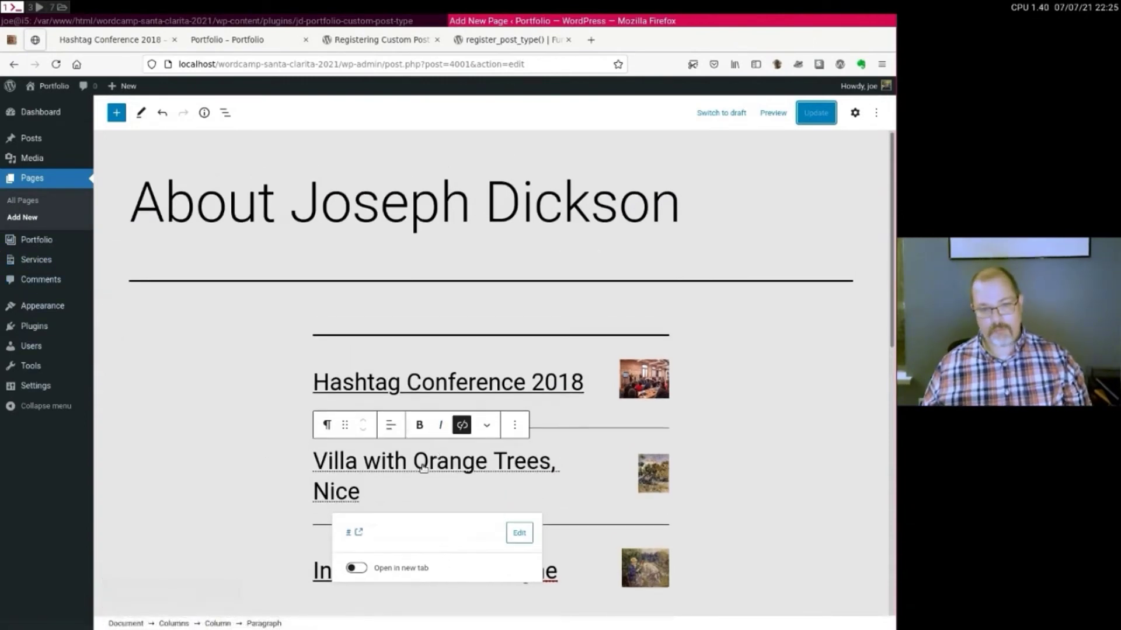
{"action": "mouse_move", "coordinate": [46, 306]}
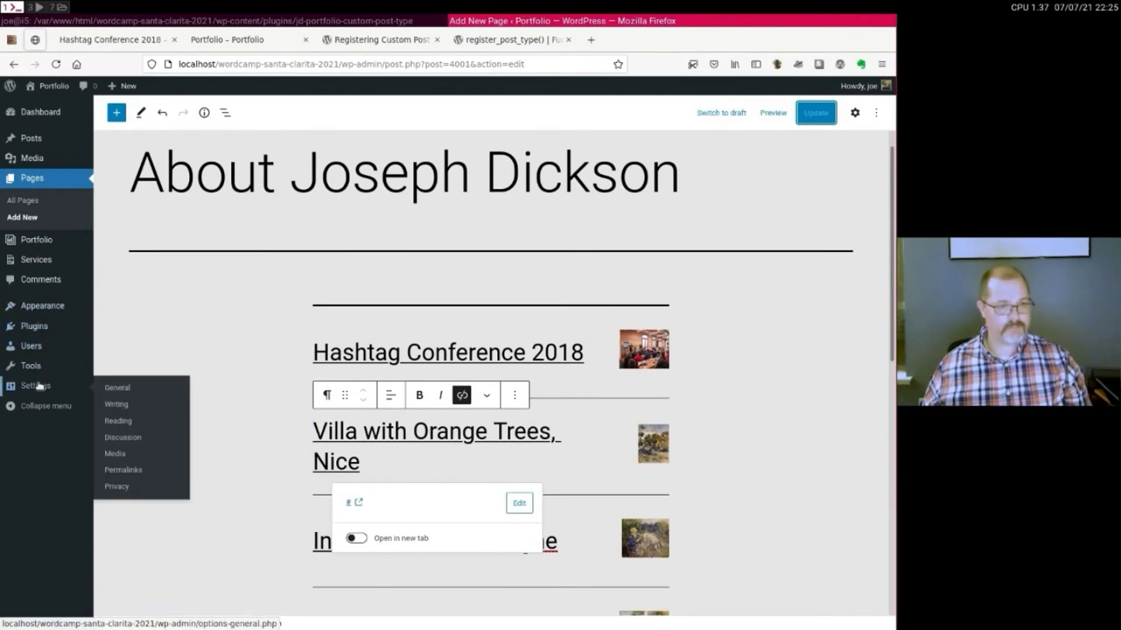
In the site's Reading settings, make the homepage a static page, choose the newly published About page, and save the changes.
{"action": "left_click", "coordinate": [70, 386]}
{"action": "scroll", "coordinate": [263, 444], "scroll_direction": "down", "scroll_amount": 3}
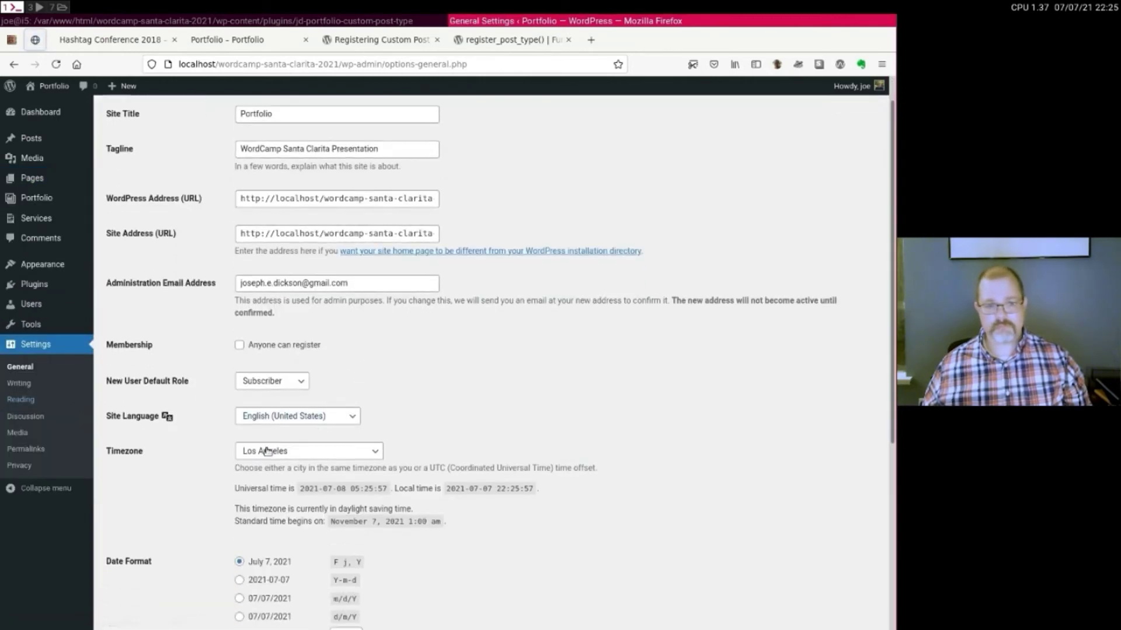
{"action": "scroll", "coordinate": [268, 436], "scroll_direction": "up", "scroll_amount": 3}
{"action": "scroll", "coordinate": [268, 432], "scroll_direction": "down", "scroll_amount": 4}
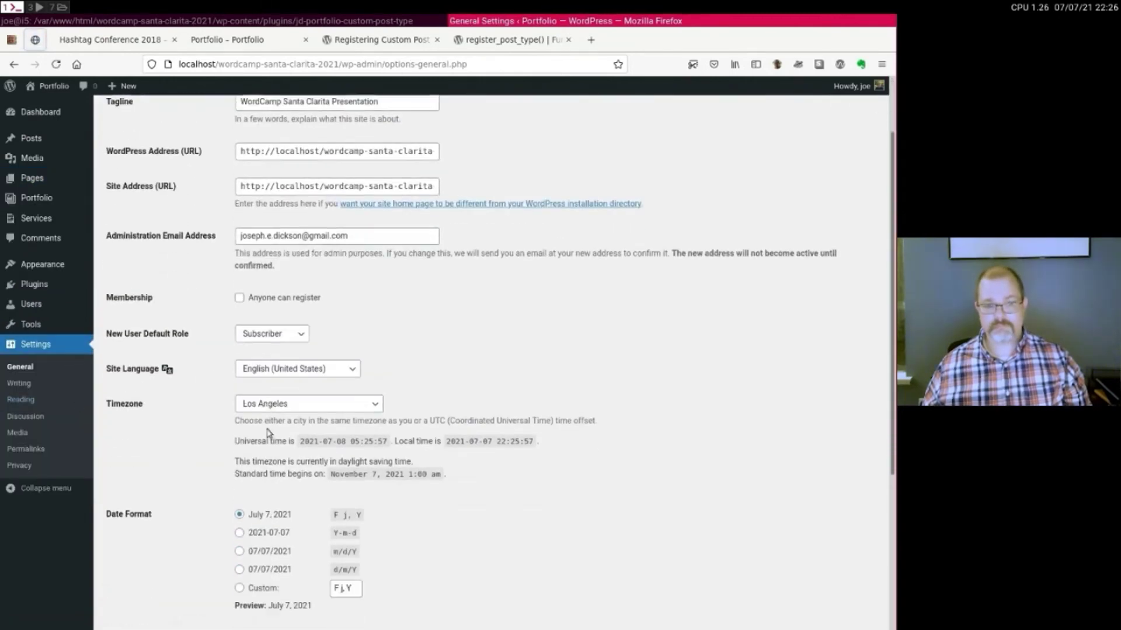
{"action": "scroll", "coordinate": [266, 400], "scroll_direction": "up", "scroll_amount": 4}
{"action": "left_click", "coordinate": [33, 403]}
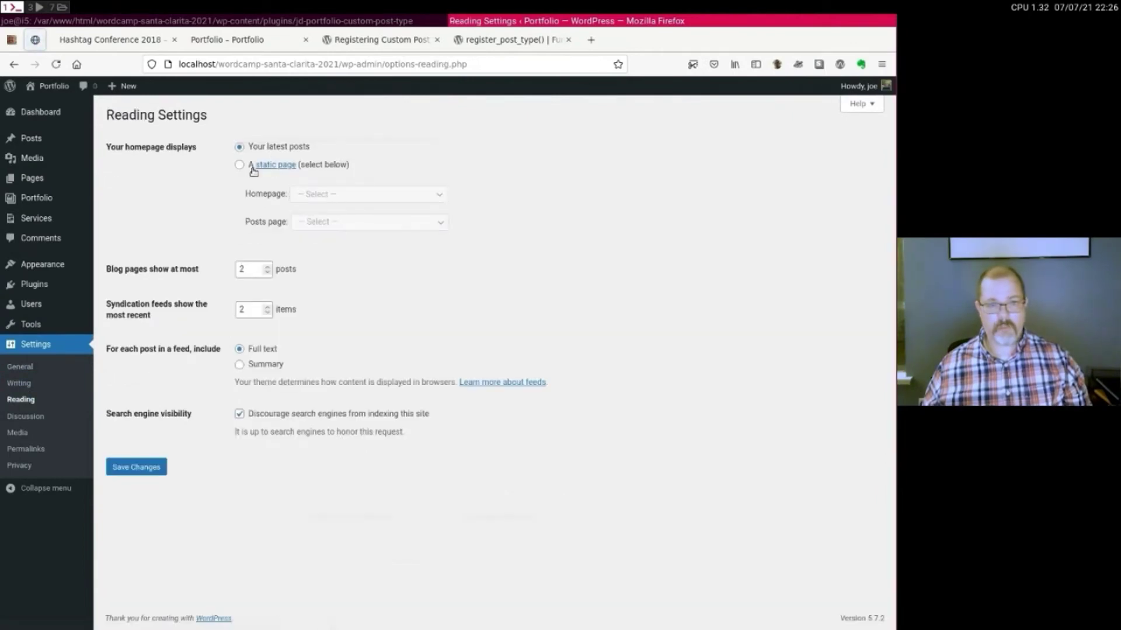
{"action": "left_click", "coordinate": [240, 165]}
{"action": "left_click", "coordinate": [349, 195]}
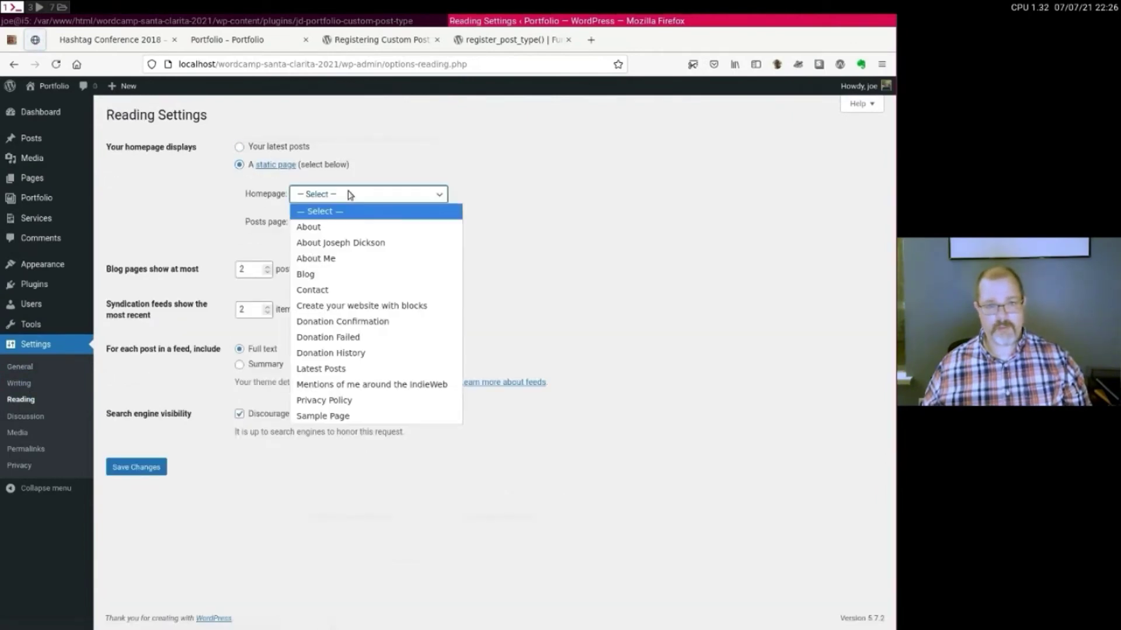
{"action": "left_click", "coordinate": [348, 243]}
{"action": "left_click", "coordinate": [132, 470]}
View the site's front page, look through its portfolio list, and follow the Hashtag Conference 2018 link.
{"action": "left_click", "coordinate": [55, 86]}
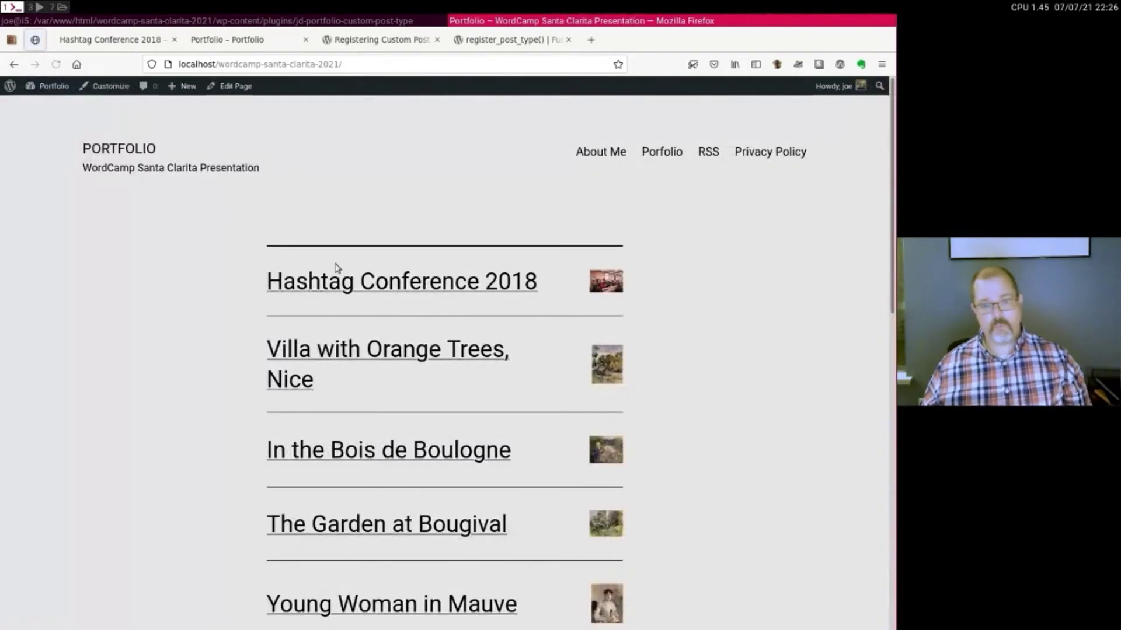
{"action": "scroll", "coordinate": [337, 273], "scroll_direction": "down", "scroll_amount": 1}
{"action": "scroll", "coordinate": [336, 272], "scroll_direction": "down", "scroll_amount": 4}
{"action": "scroll", "coordinate": [333, 278], "scroll_direction": "up", "scroll_amount": 4}
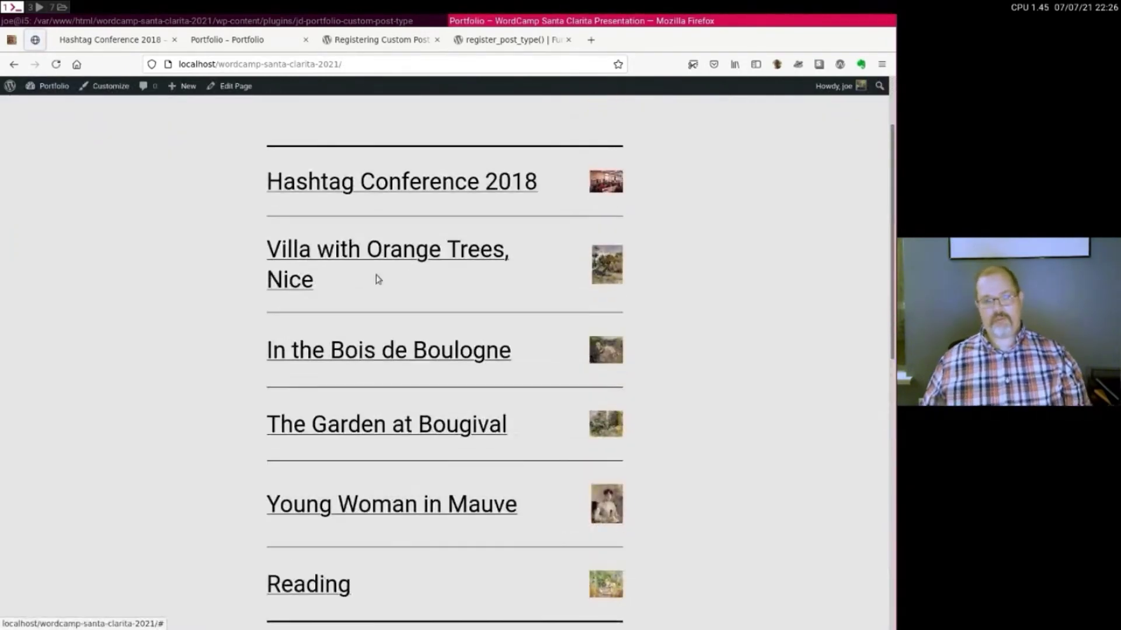
{"action": "left_click", "coordinate": [397, 191]}
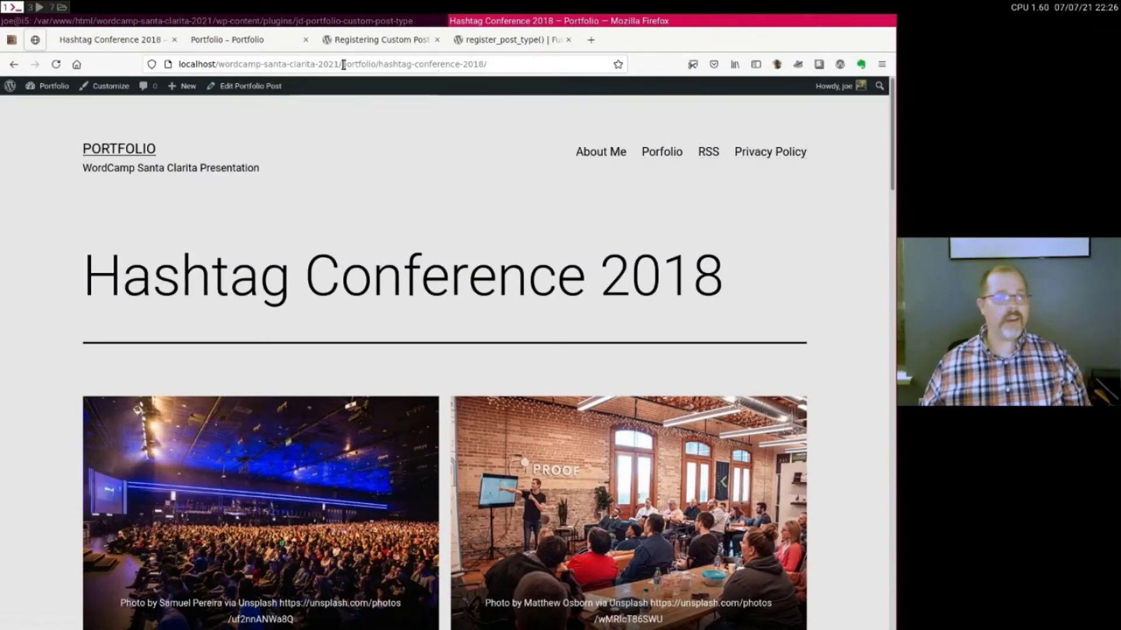
Replace the portfolio part of the page address with "blog", view the Blog page, and return to the portfolio item.
{"action": "left_click_drag", "start_coordinate": [342, 66], "coordinate": [576, 82]}
{"action": "type", "text": "g"}
{"action": "key", "text": "BackSpace"}
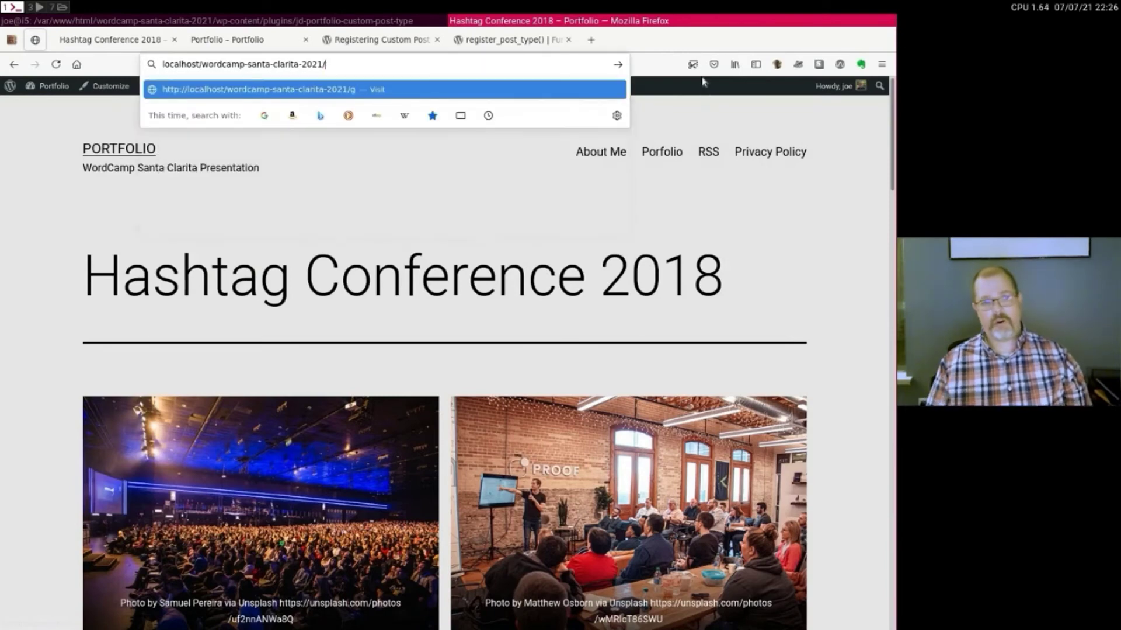
{"action": "type", "text": "blog"}
{"action": "key", "text": "Return"}
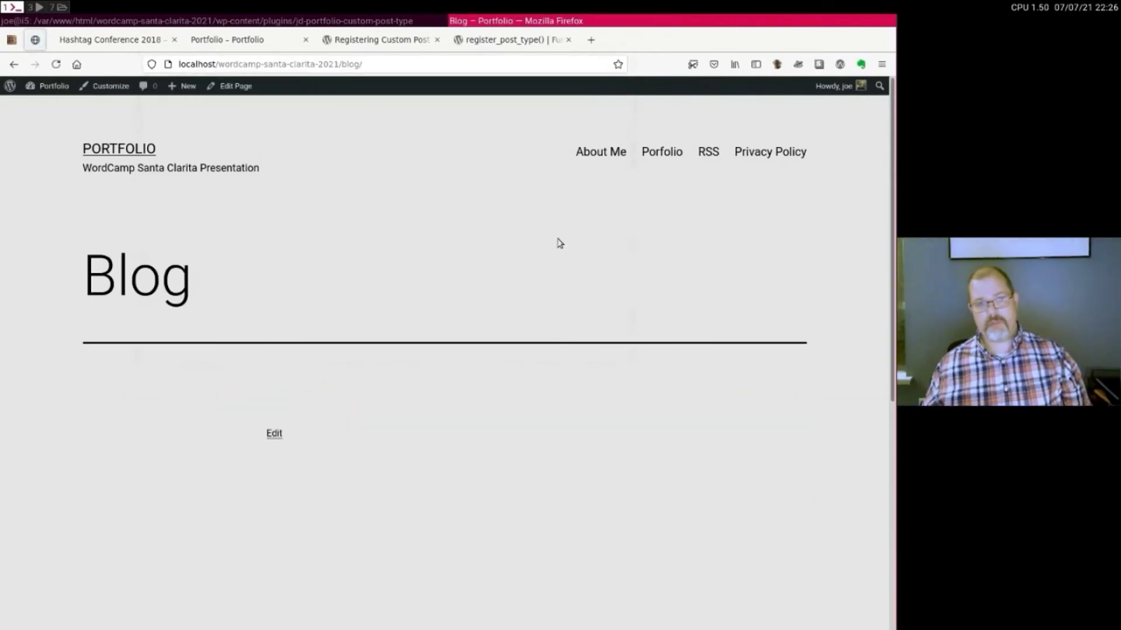
{"action": "right_click", "coordinate": [453, 167]}
{"action": "left_click", "coordinate": [480, 177]}
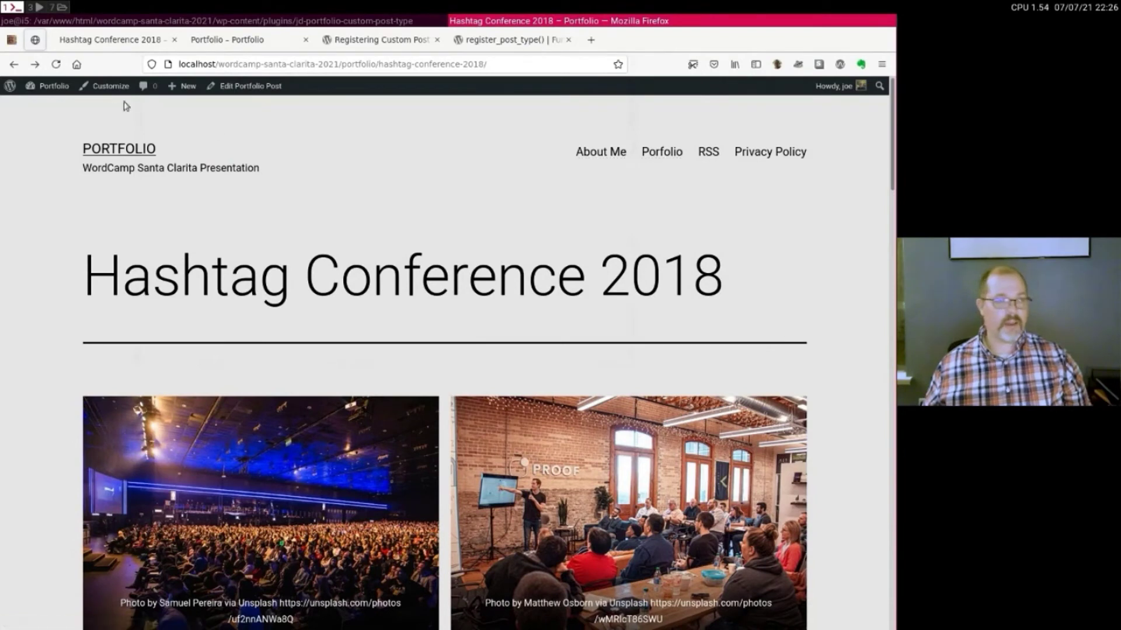
Go to the admin list of all posts and view the Alesmith Black Velvet post down to its category and tag.
{"action": "left_click", "coordinate": [44, 105]}
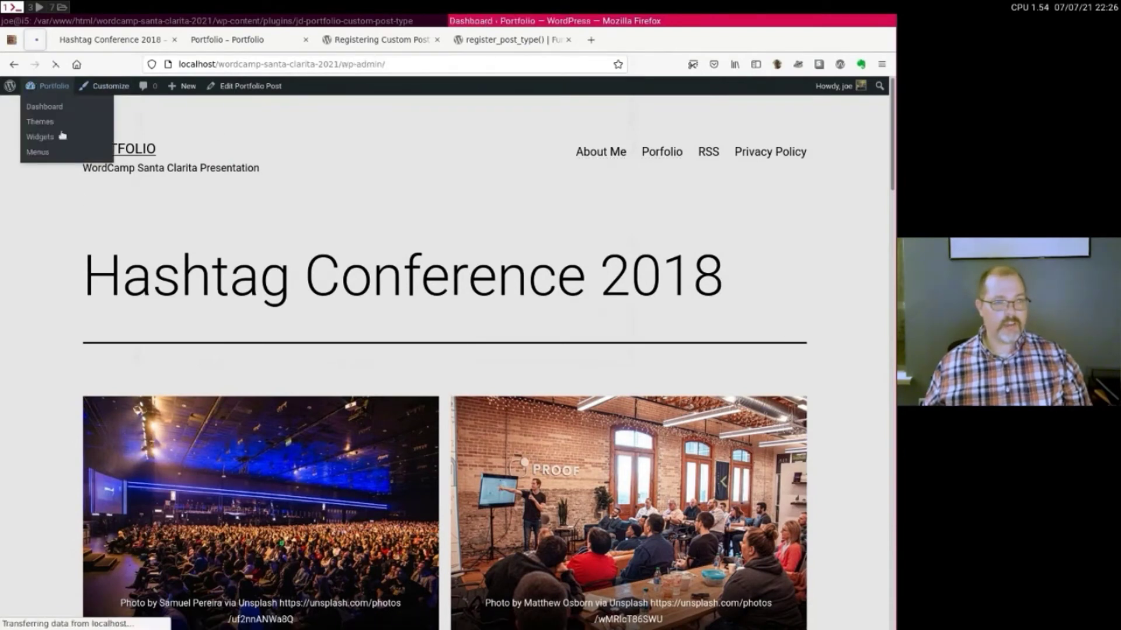
{"action": "mouse_move", "coordinate": [43, 179]}
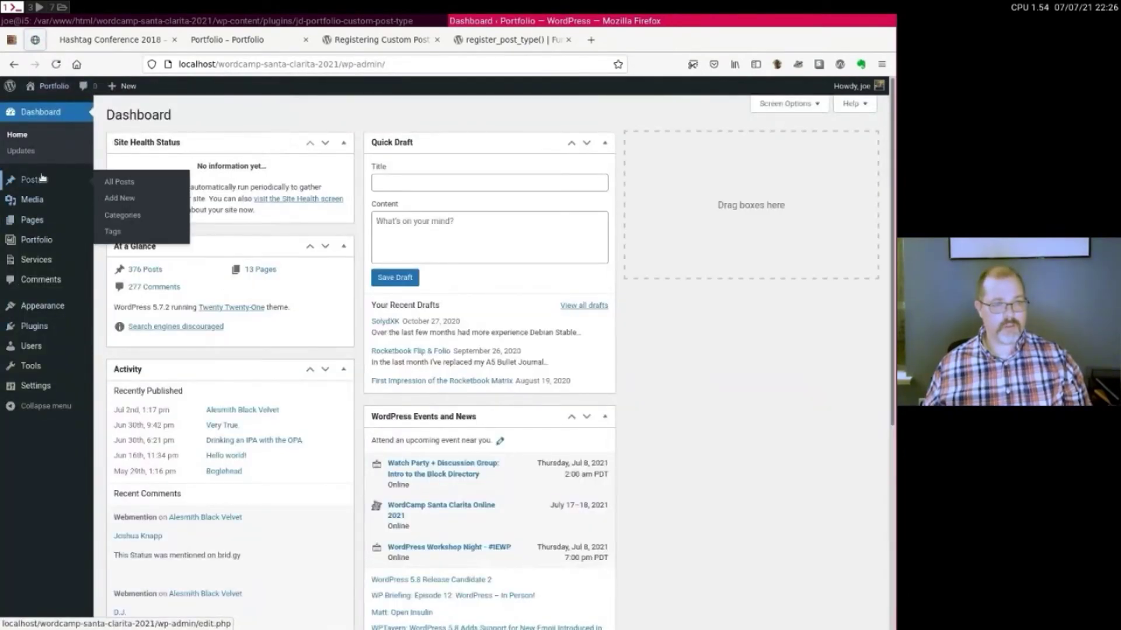
{"action": "left_click", "coordinate": [127, 185]}
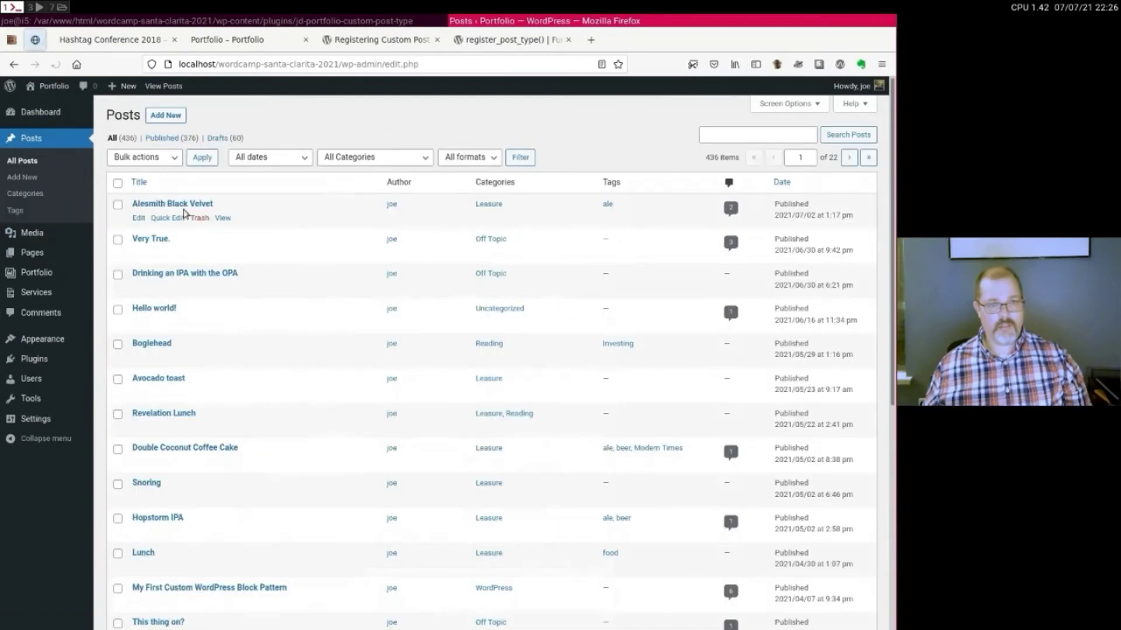
{"action": "left_click", "coordinate": [221, 219]}
{"action": "scroll", "coordinate": [233, 230], "scroll_direction": "down", "scroll_amount": 10}
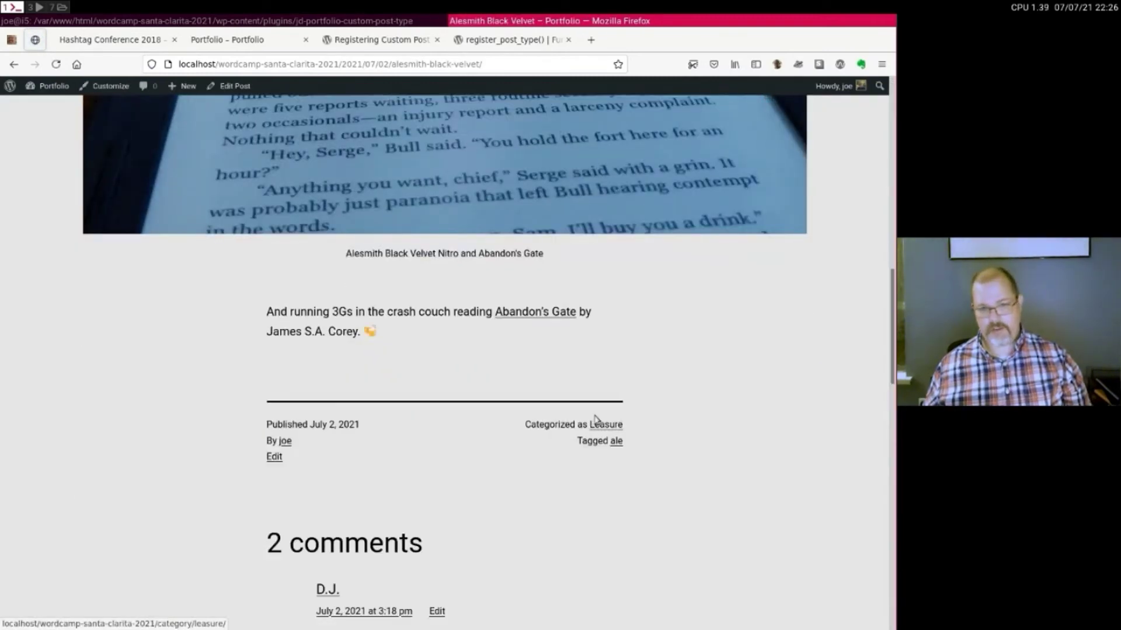
Open the post's Leasure category archive, highlight "category/leasure/" in its address, and go back.
{"action": "left_click", "coordinate": [595, 424]}
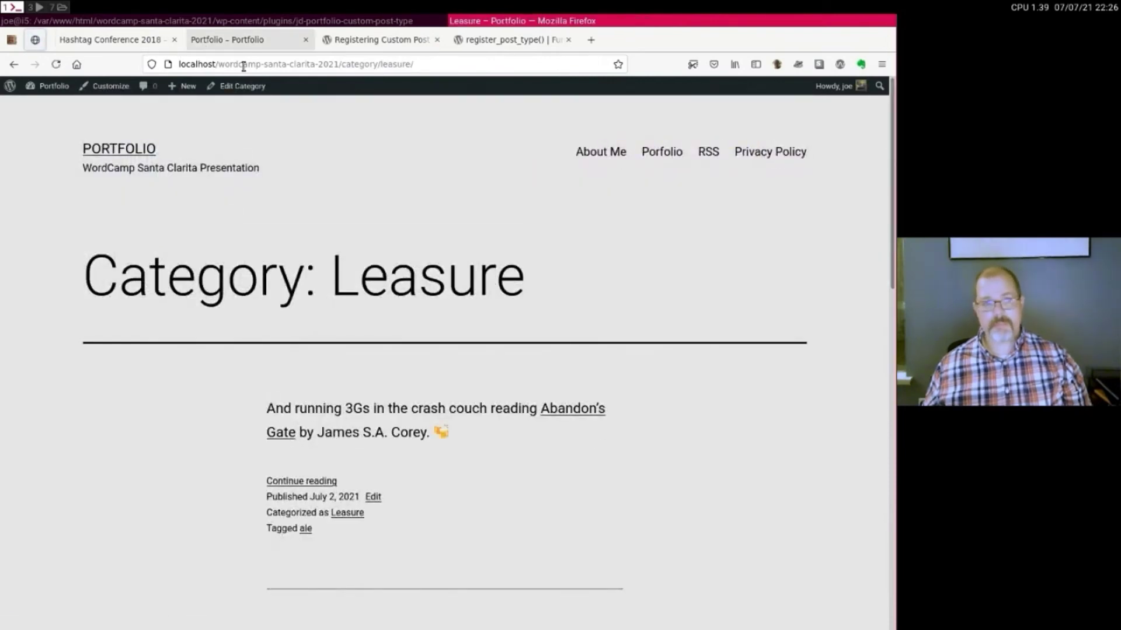
{"action": "left_click_drag", "start_coordinate": [342, 66], "coordinate": [428, 70]}
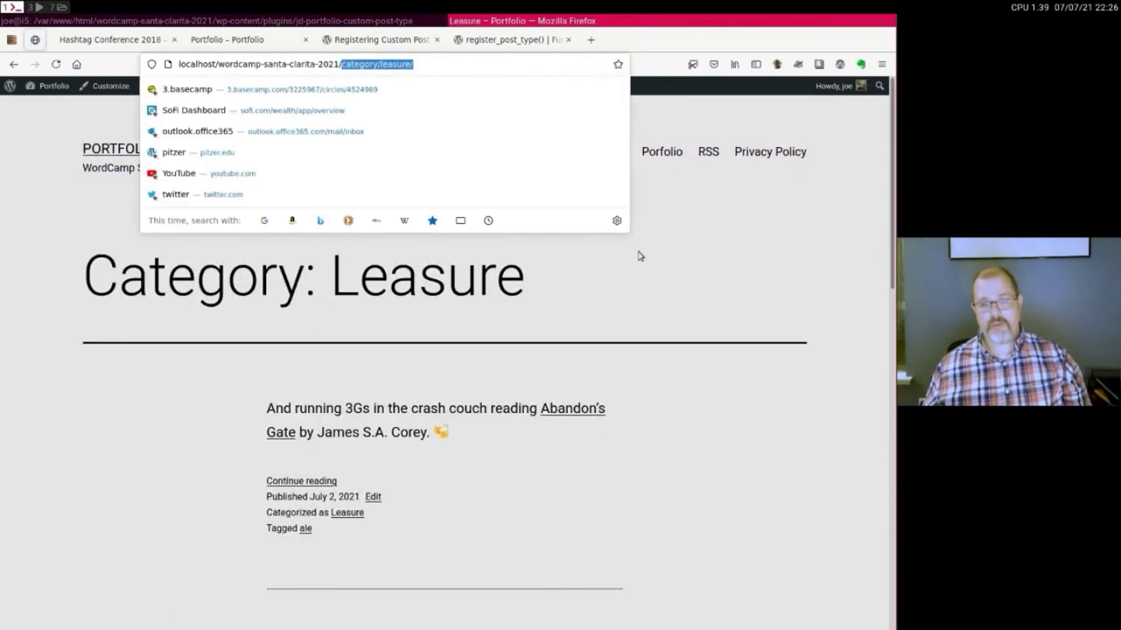
{"action": "left_click", "coordinate": [683, 244]}
{"action": "right_click", "coordinate": [397, 138]}
{"action": "left_click", "coordinate": [419, 149]}
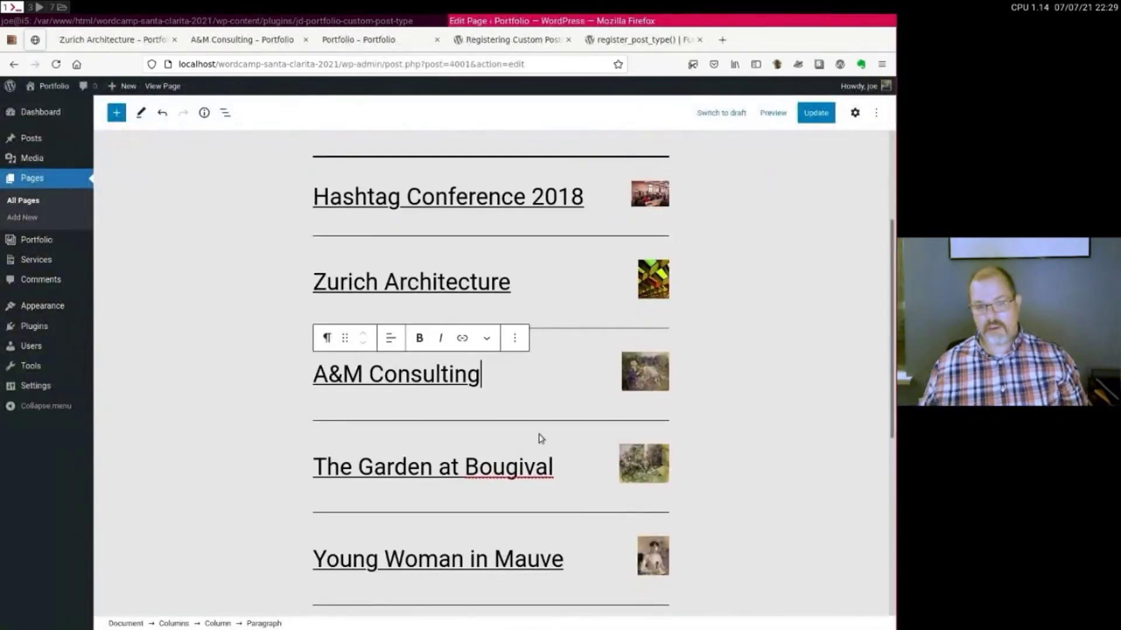
Insert an H2 heading reading "Portfolio" above the Hashtag Conference 2018 entry on the About page.
{"action": "scroll", "coordinate": [537, 438], "scroll_direction": "up", "scroll_amount": 2}
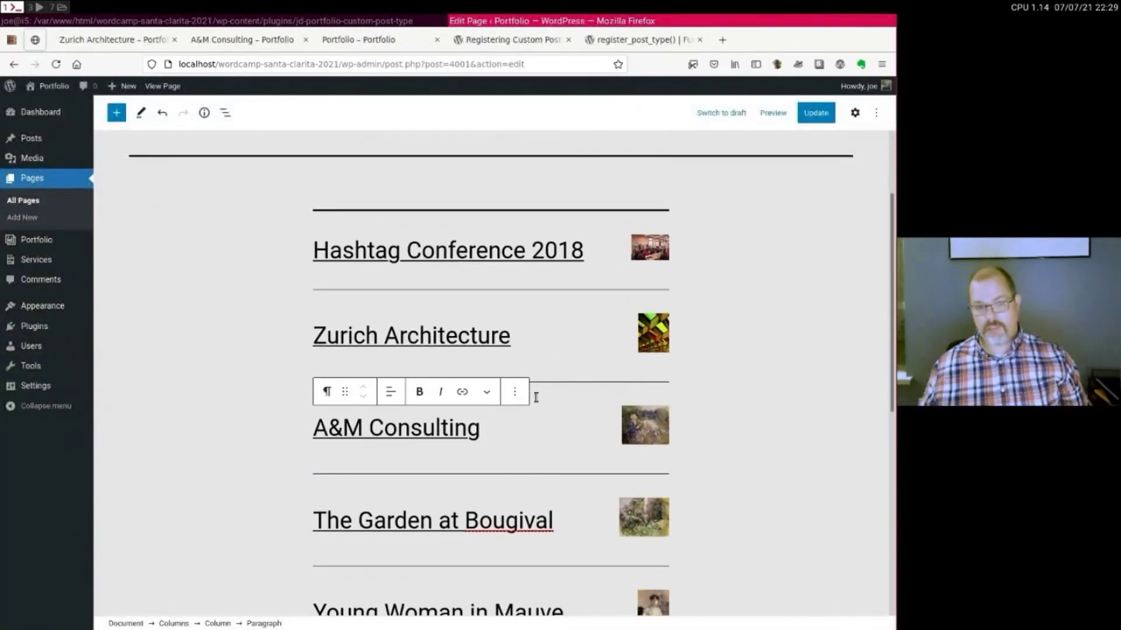
{"action": "scroll", "coordinate": [513, 368], "scroll_direction": "up", "scroll_amount": 3}
{"action": "mouse_move", "coordinate": [476, 344]}
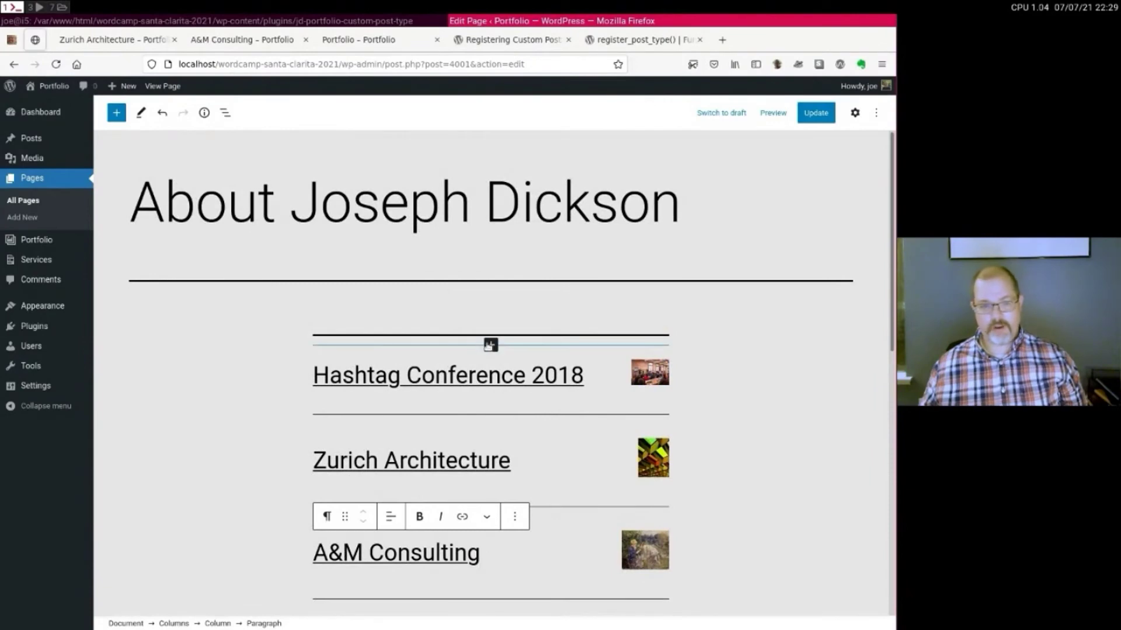
{"action": "left_click", "coordinate": [491, 345]}
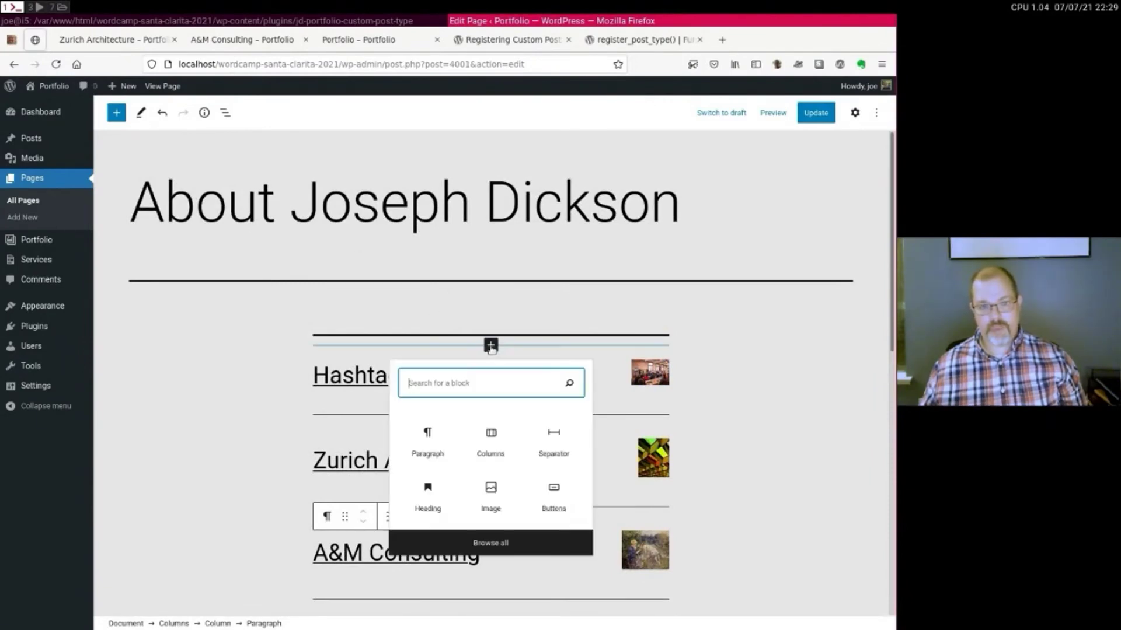
{"action": "left_click", "coordinate": [438, 503]}
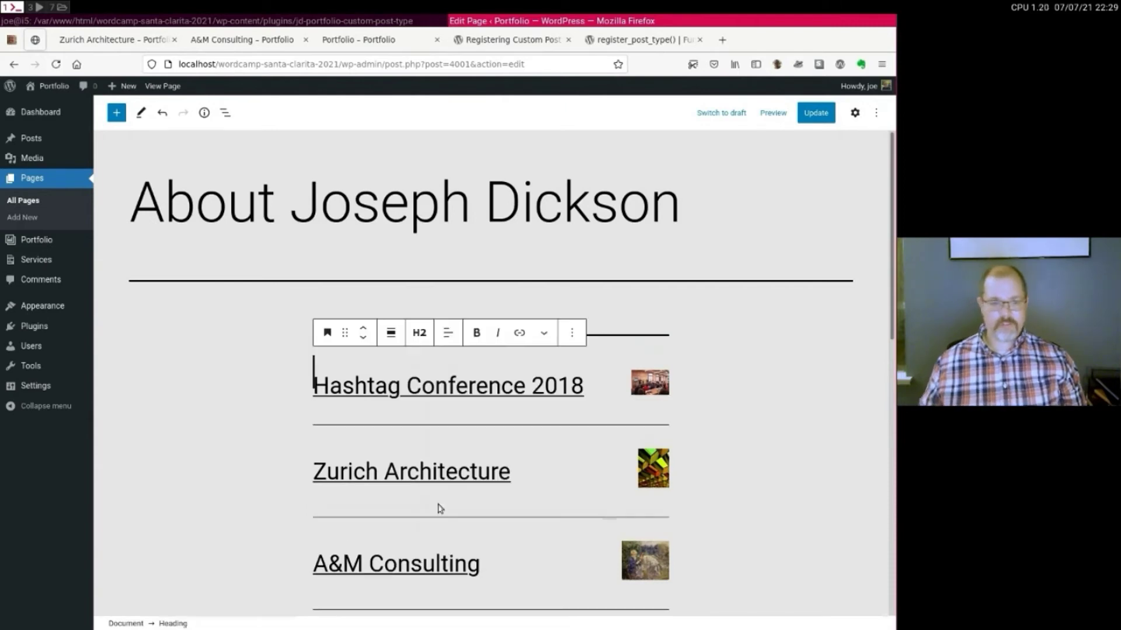
{"action": "type", "text": "Portfolio"}
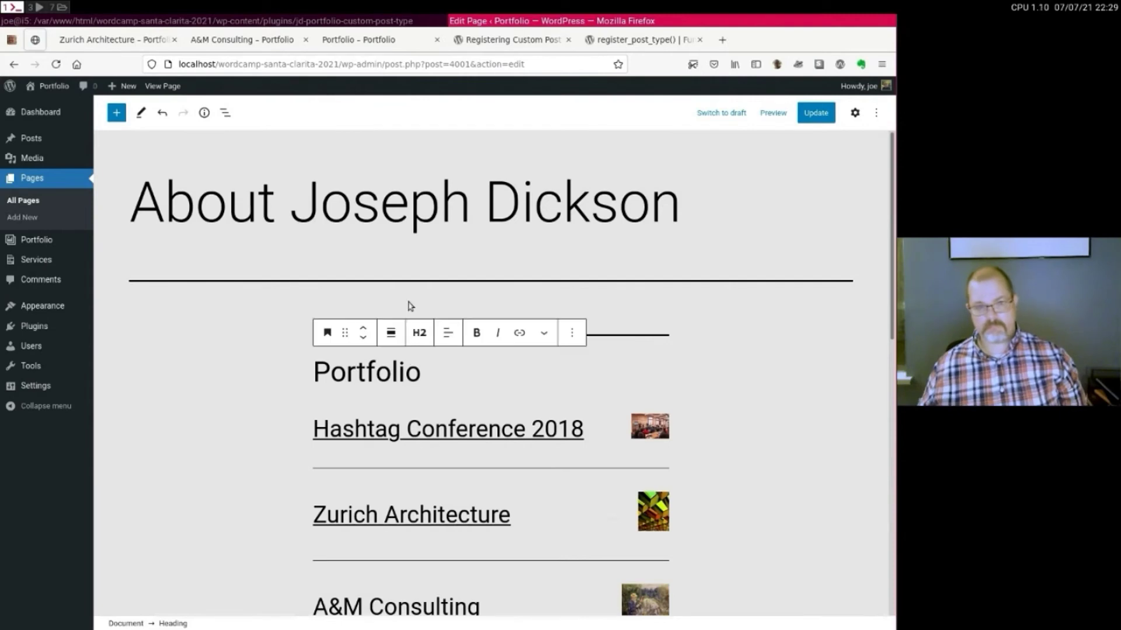
Move the separator above the Portfolio heading down one position so it sits between the heading and Hashtag Conference 2018.
{"action": "left_click", "coordinate": [633, 337]}
{"action": "left_click", "coordinate": [618, 338]}
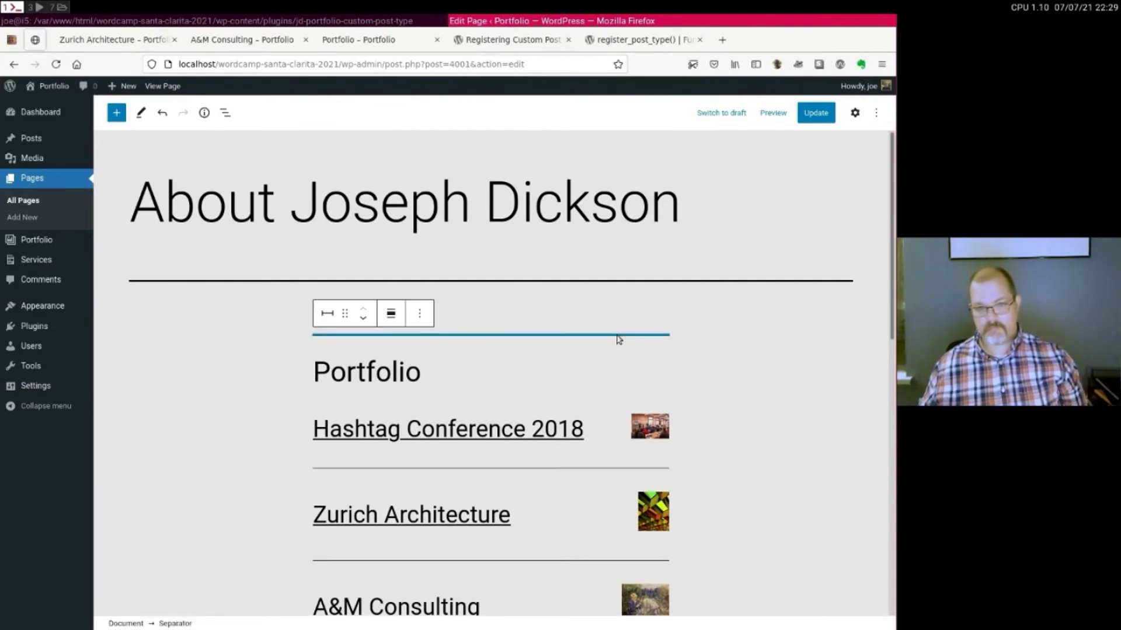
{"action": "left_click", "coordinate": [363, 318]}
{"action": "scroll", "coordinate": [287, 409], "scroll_direction": "down", "scroll_amount": 2}
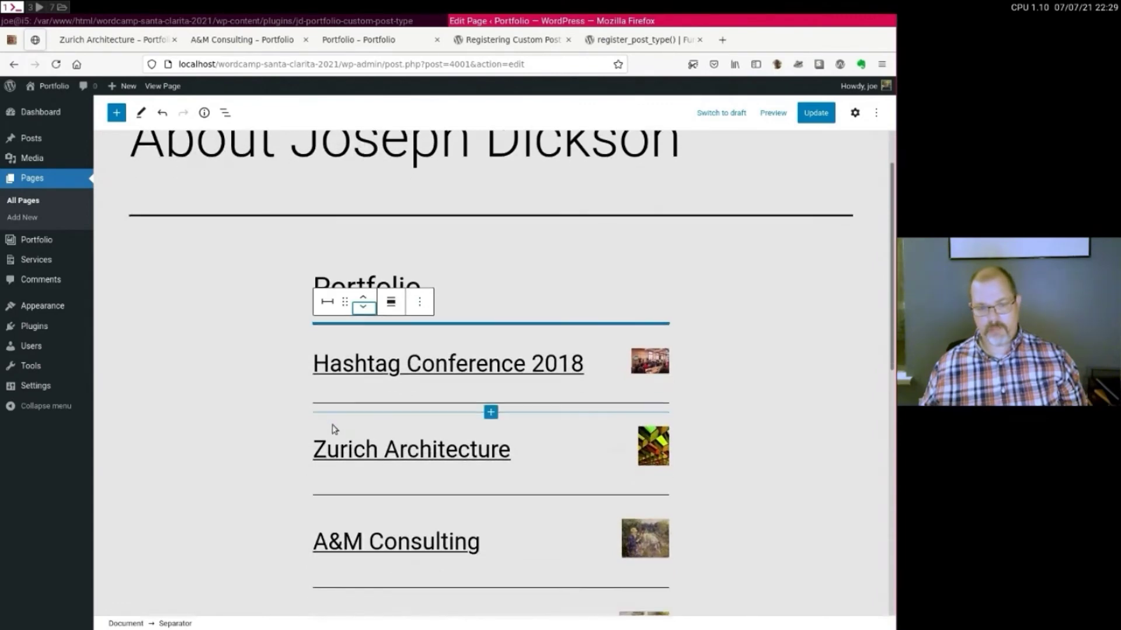
Remove the blocks for The Garden at Bougival, Young Woman in Mauve and Reading, together with their separators.
{"action": "scroll", "coordinate": [286, 434], "scroll_direction": "down", "scroll_amount": 3}
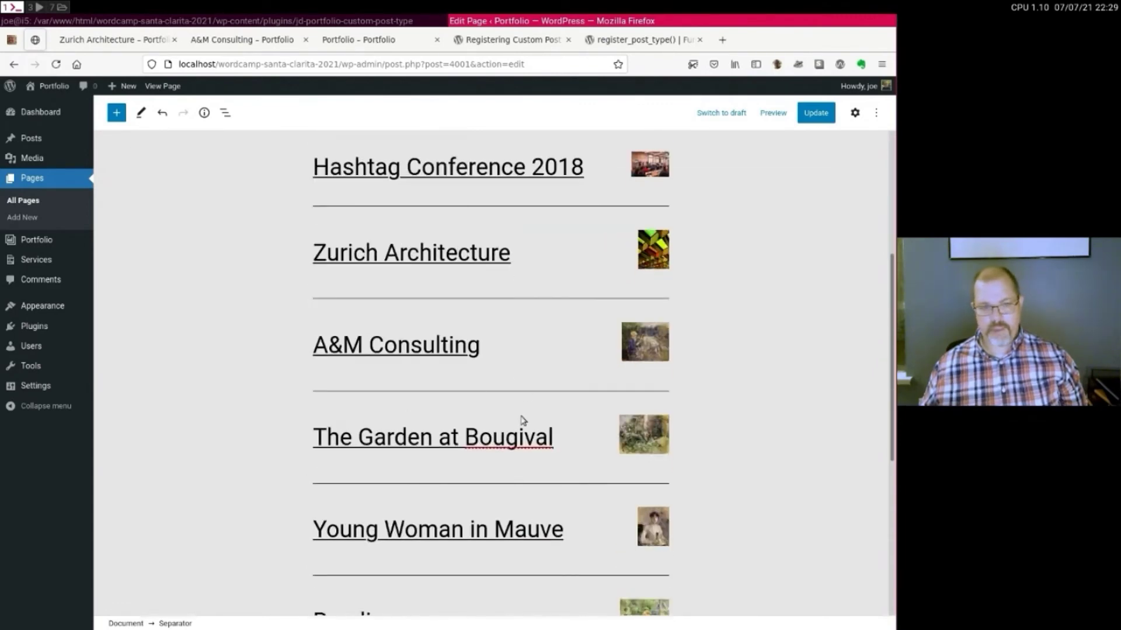
{"action": "left_click", "coordinate": [587, 439]}
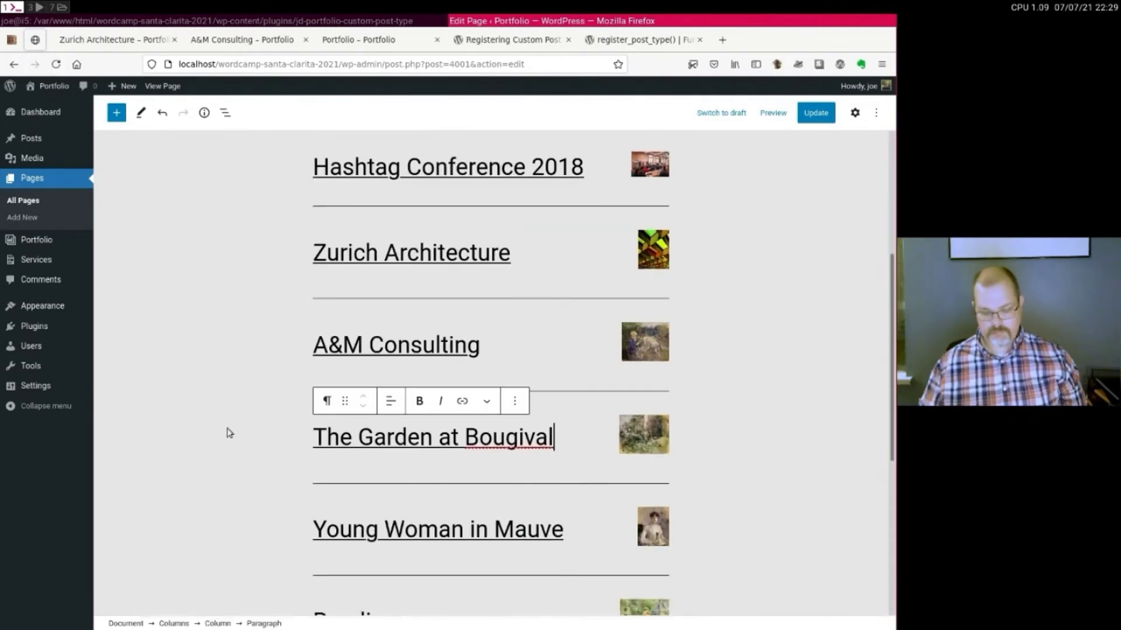
{"action": "key", "text": "shift+Home"}
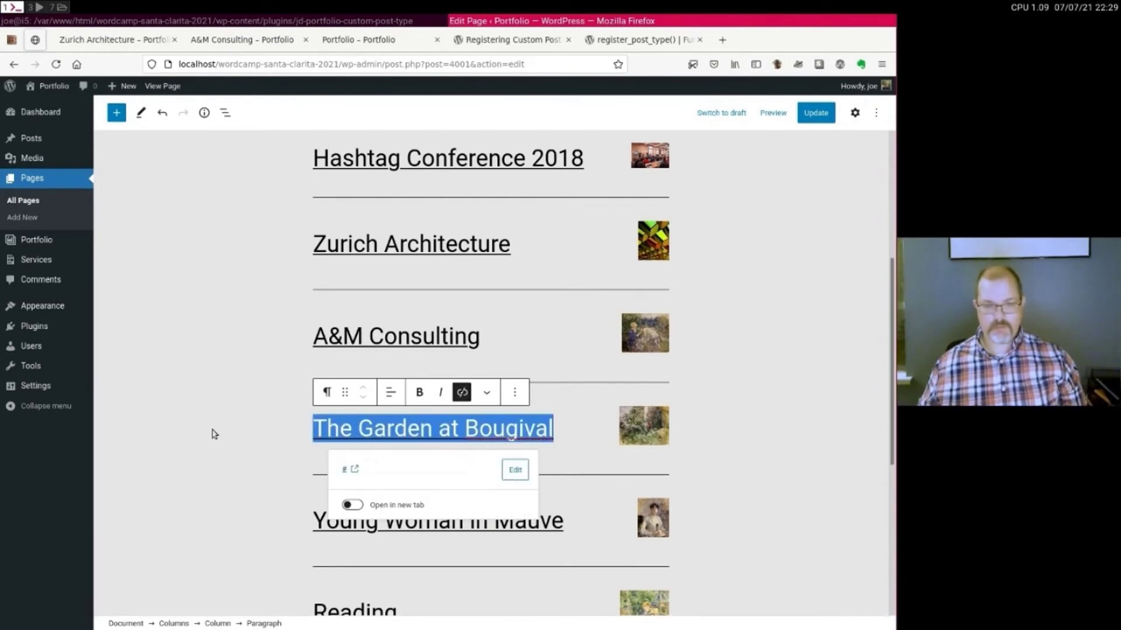
{"action": "left_click", "coordinate": [212, 434]}
{"action": "left_click", "coordinate": [606, 429]}
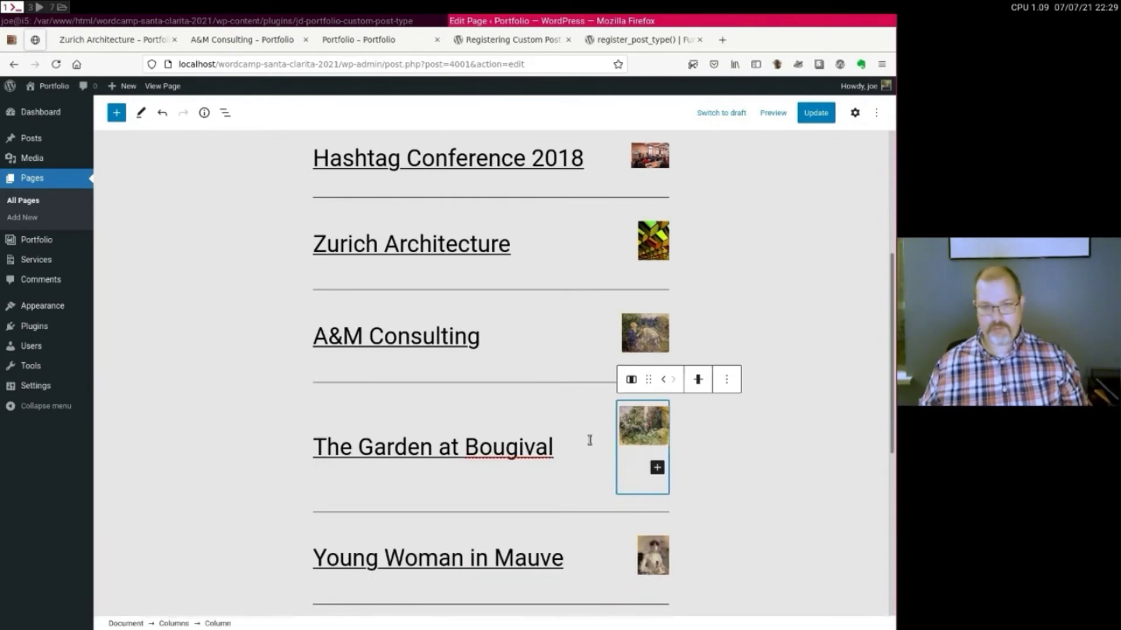
{"action": "left_click", "coordinate": [556, 420]}
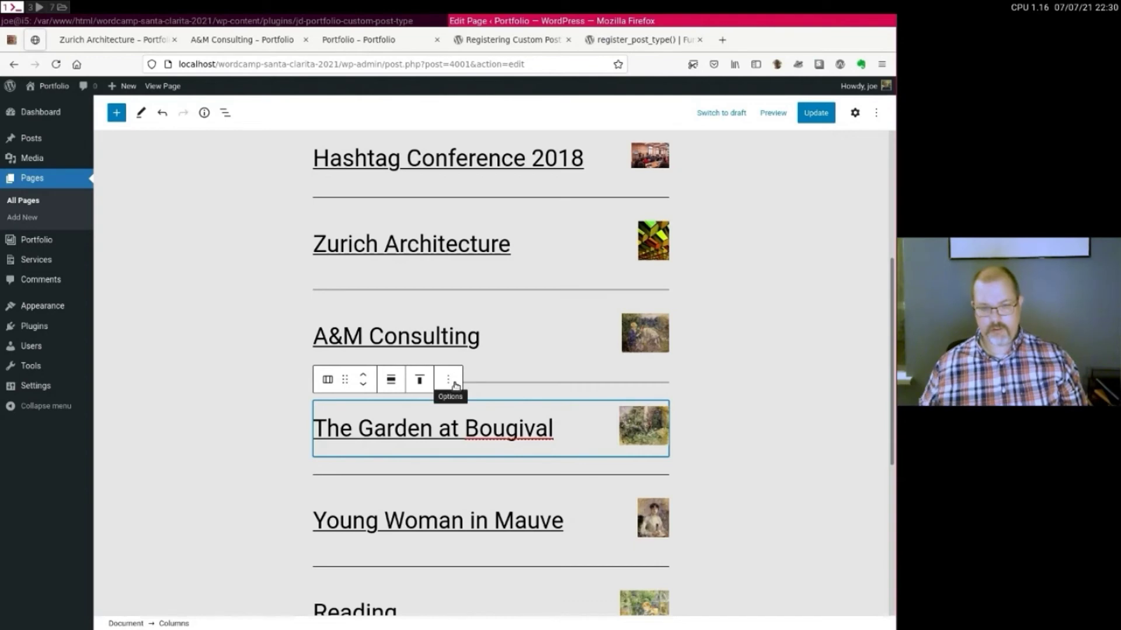
{"action": "key", "text": "shift+Down"}
{"action": "key", "text": "shift+Down"}
{"action": "key", "text": "shift+Down"}
{"action": "scroll", "coordinate": [478, 403], "scroll_direction": "down", "scroll_amount": 2}
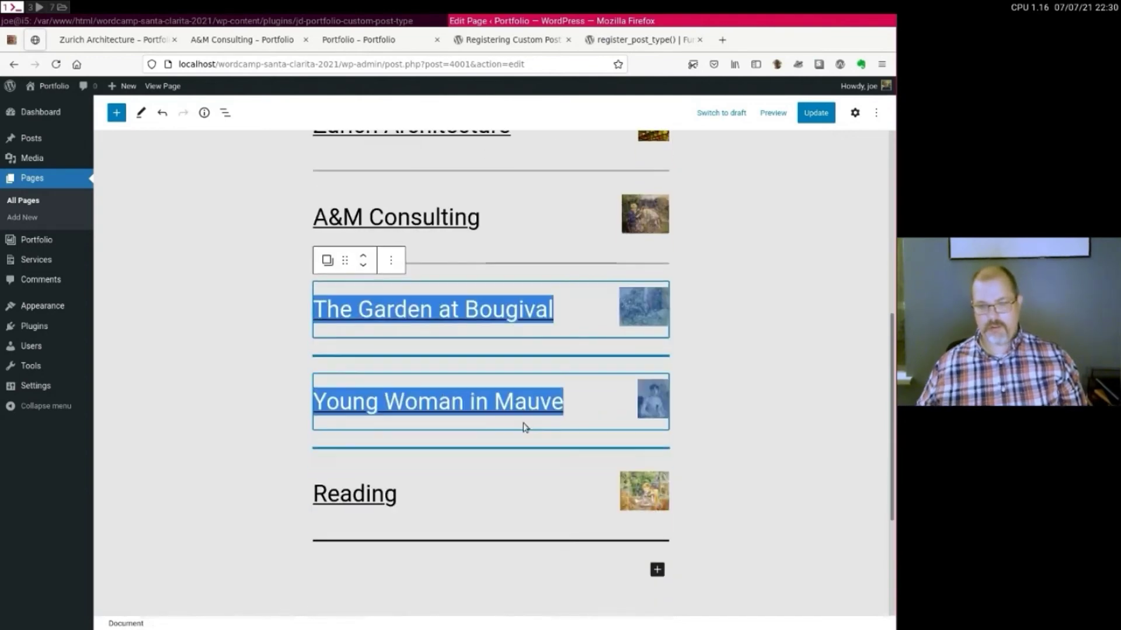
{"action": "key", "text": "shift+Down"}
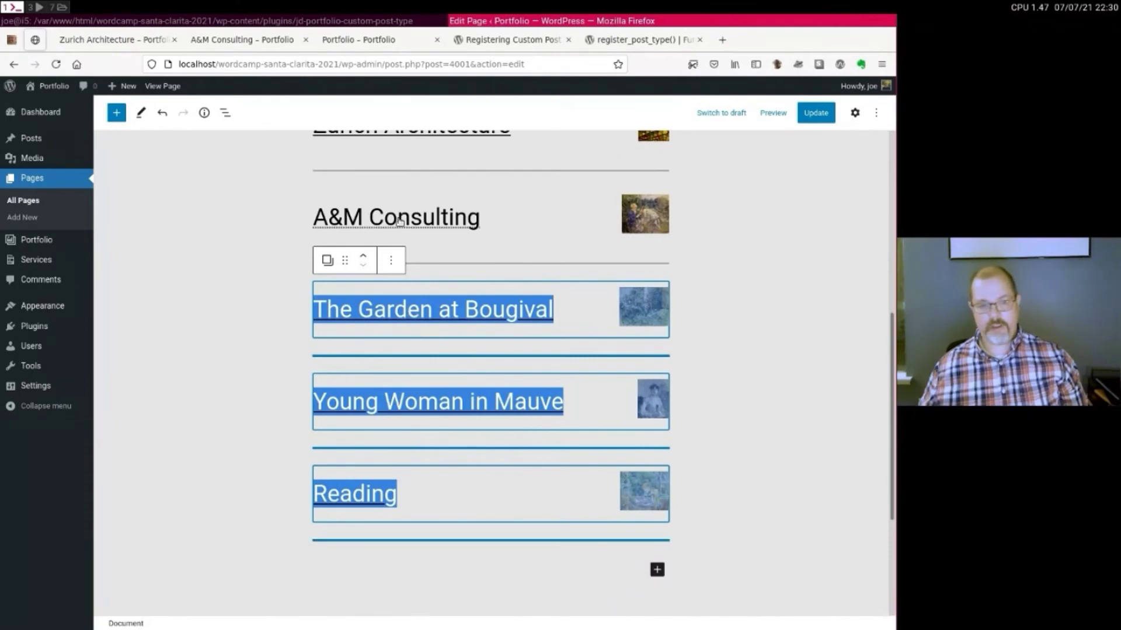
{"action": "left_click", "coordinate": [390, 260]}
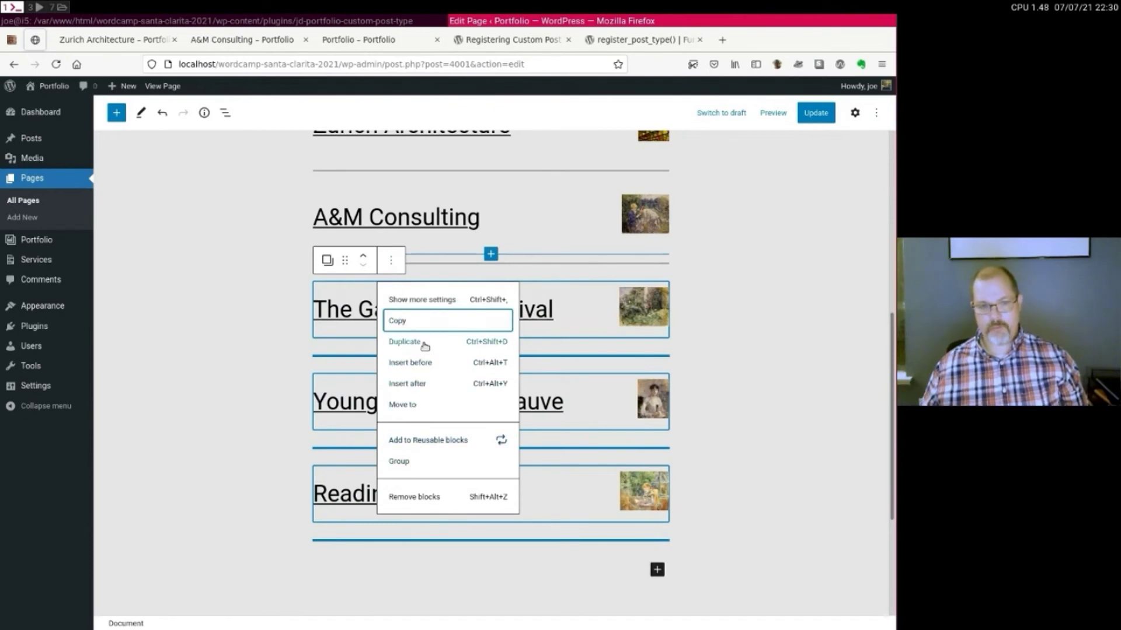
{"action": "left_click", "coordinate": [420, 499]}
{"action": "scroll", "coordinate": [441, 521], "scroll_direction": "up", "scroll_amount": 2}
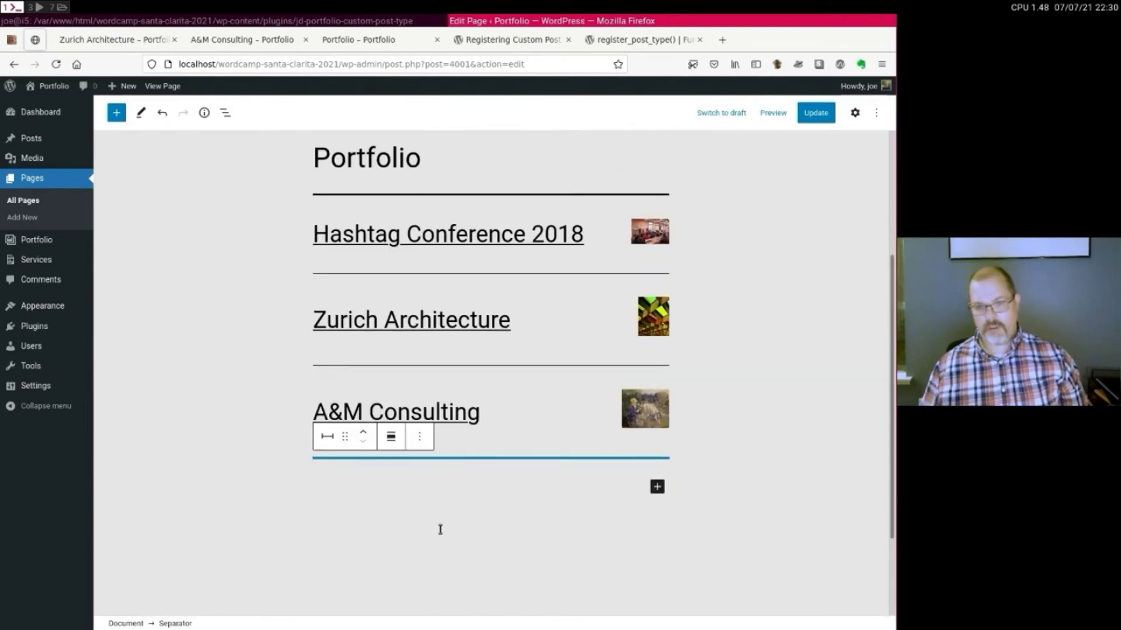
Apply the Thick style to the separator below A&M Consulting and update the page.
{"action": "left_click", "coordinate": [743, 528]}
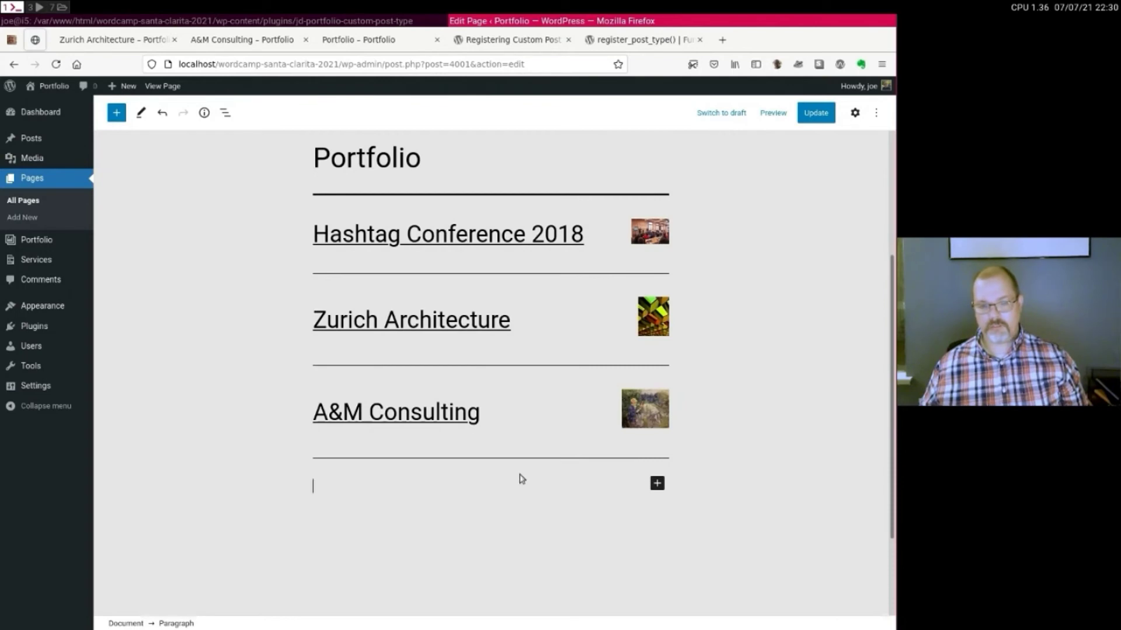
{"action": "mouse_move", "coordinate": [524, 460]}
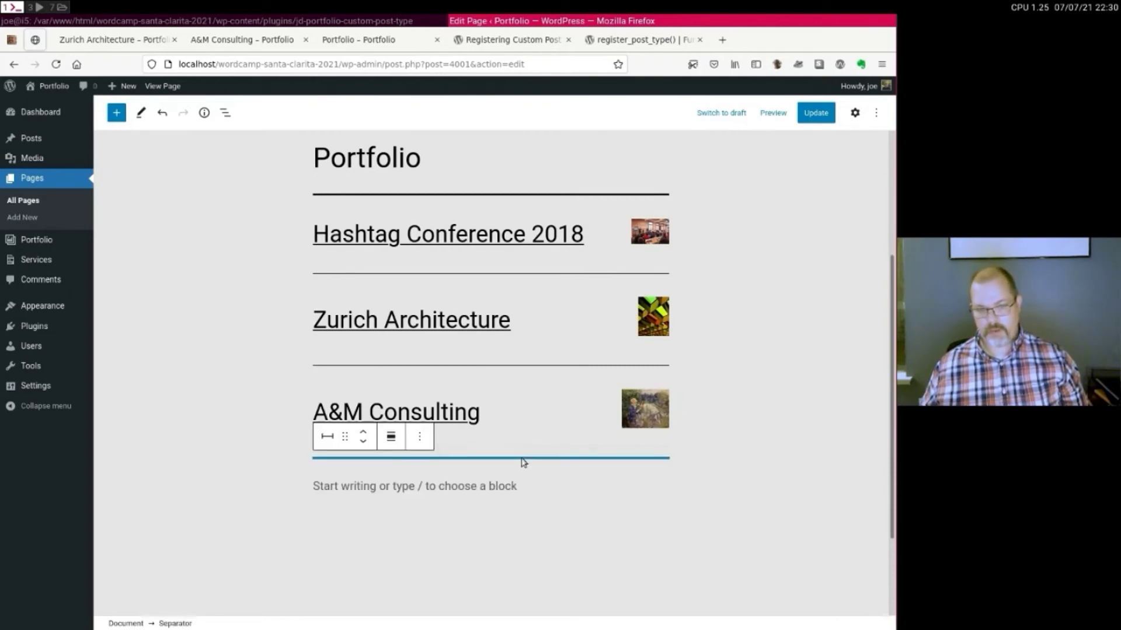
{"action": "left_click", "coordinate": [851, 116]}
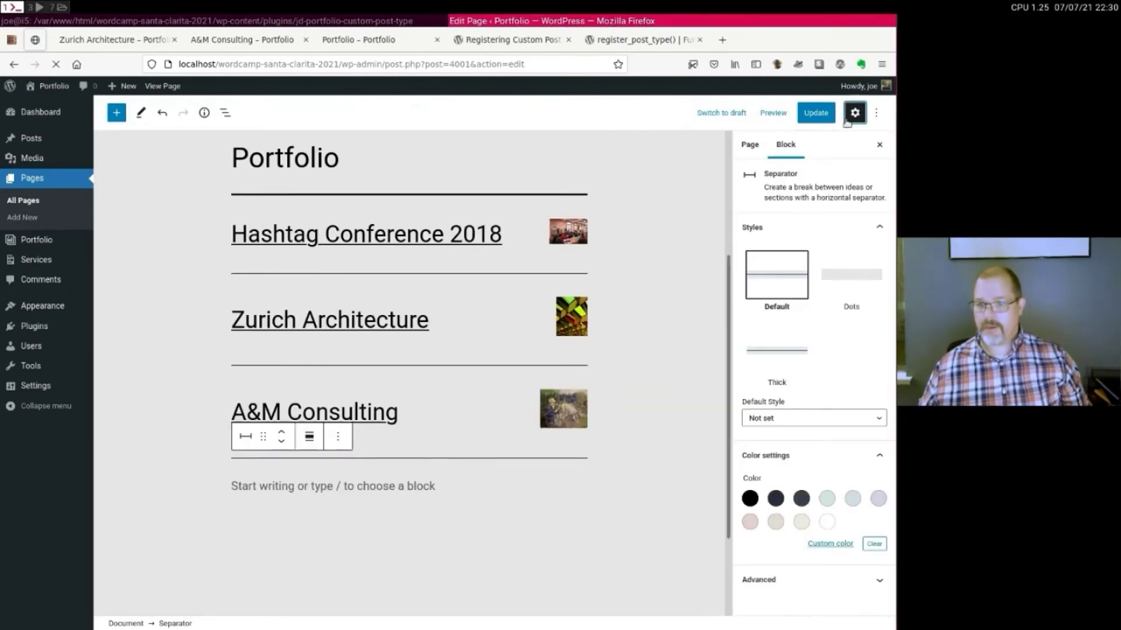
{"action": "left_click", "coordinate": [792, 355]}
{"action": "left_click", "coordinate": [815, 113]}
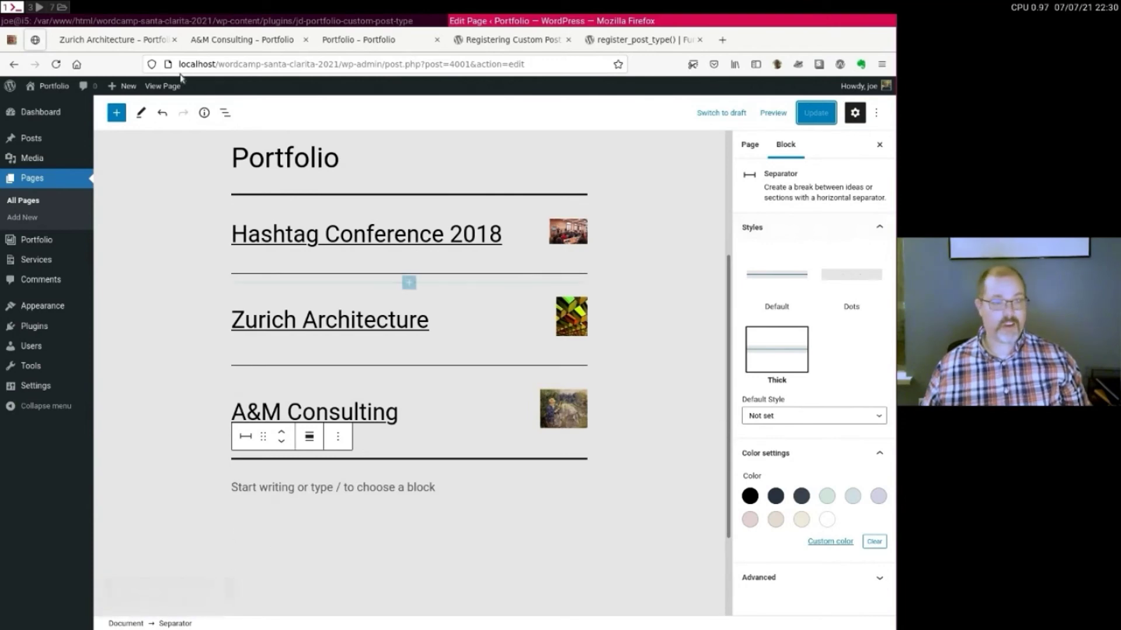
Try out a YouTube embed block below the Portfolio heading and remove it again.
{"action": "scroll", "coordinate": [490, 438], "scroll_direction": "up", "scroll_amount": 3}
{"action": "scroll", "coordinate": [472, 429], "scroll_direction": "down", "scroll_amount": 5}
{"action": "scroll", "coordinate": [470, 430], "scroll_direction": "up", "scroll_amount": 5}
{"action": "left_click", "coordinate": [404, 362]}
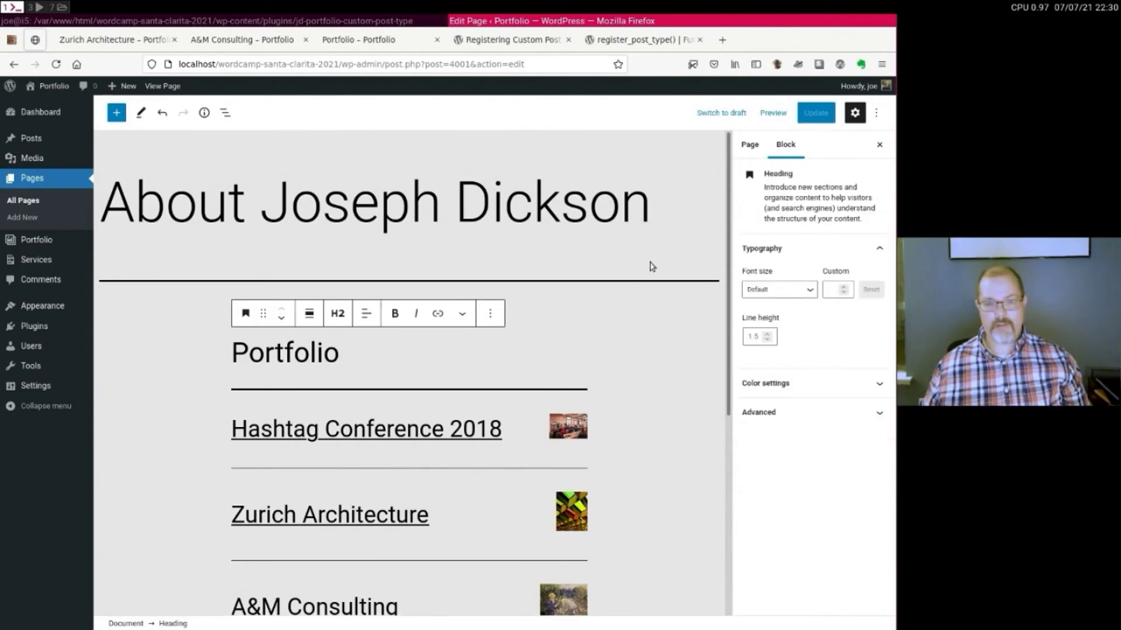
{"action": "key", "text": "Up"}
{"action": "key", "text": "Down"}
{"action": "key", "text": "Return"}
{"action": "type", "text": "/"}
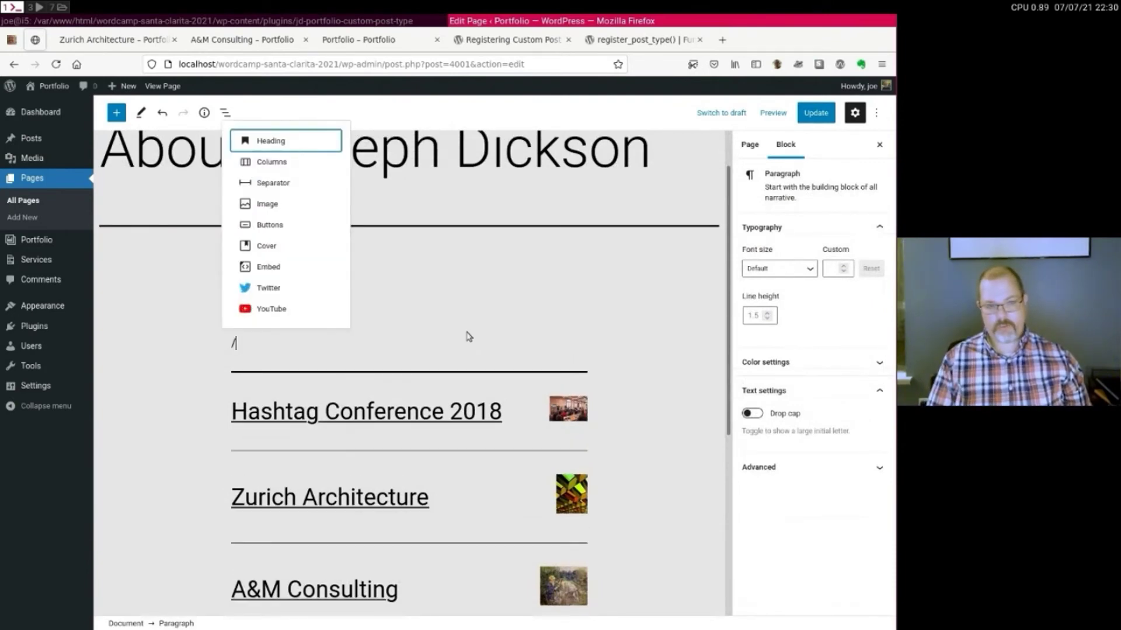
{"action": "type", "text": "s"}
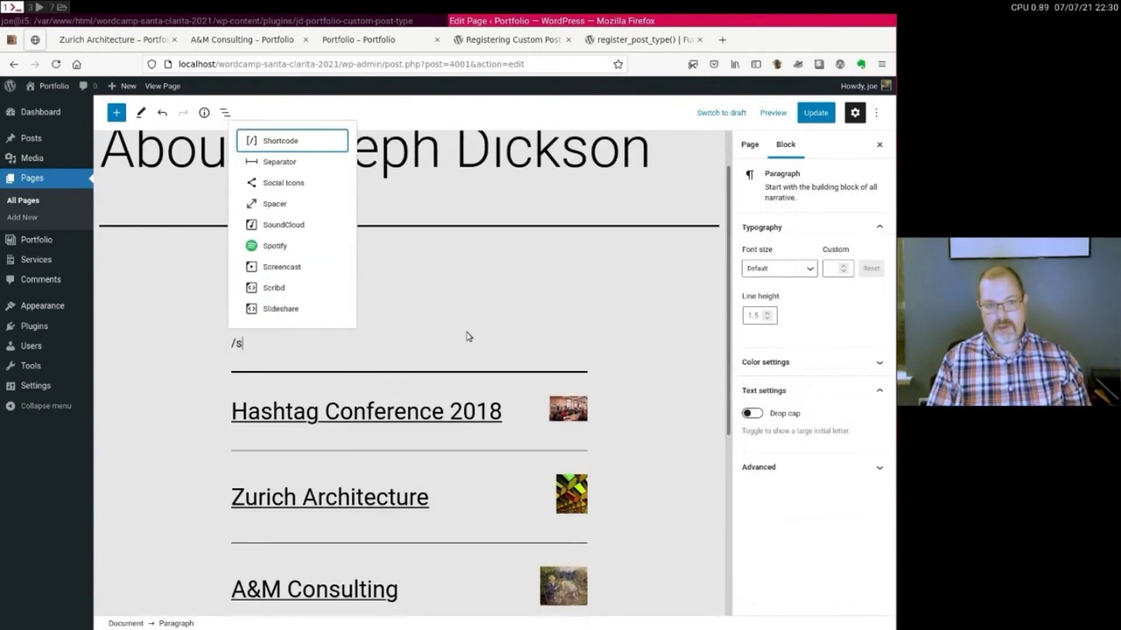
{"action": "key", "text": "BackSpace"}
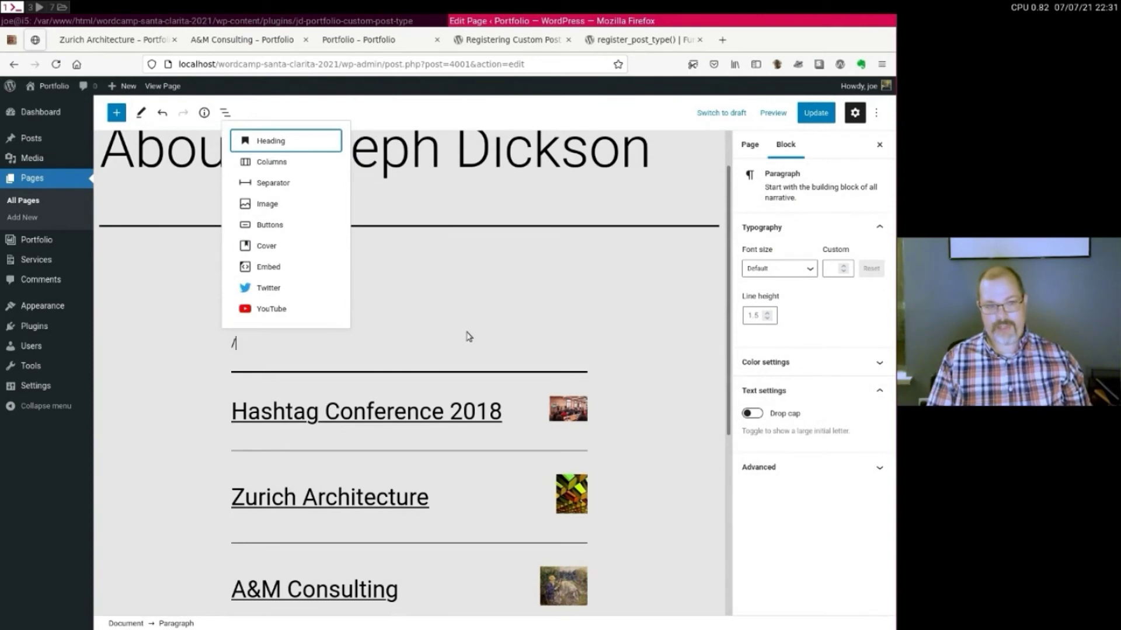
{"action": "type", "text": "you"}
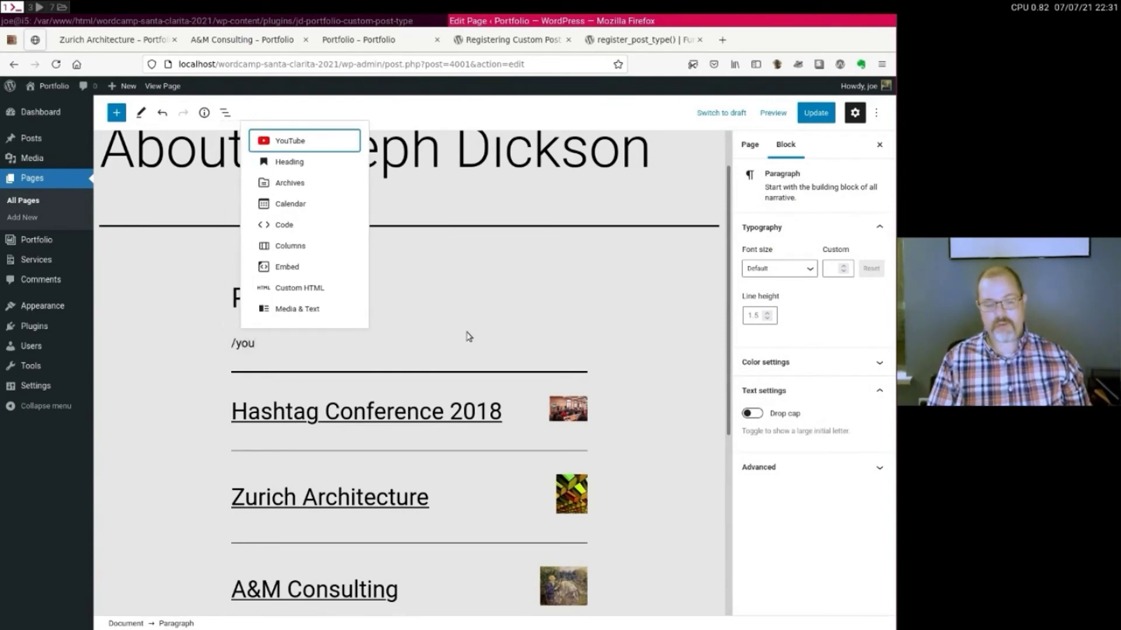
{"action": "key", "text": "Return"}
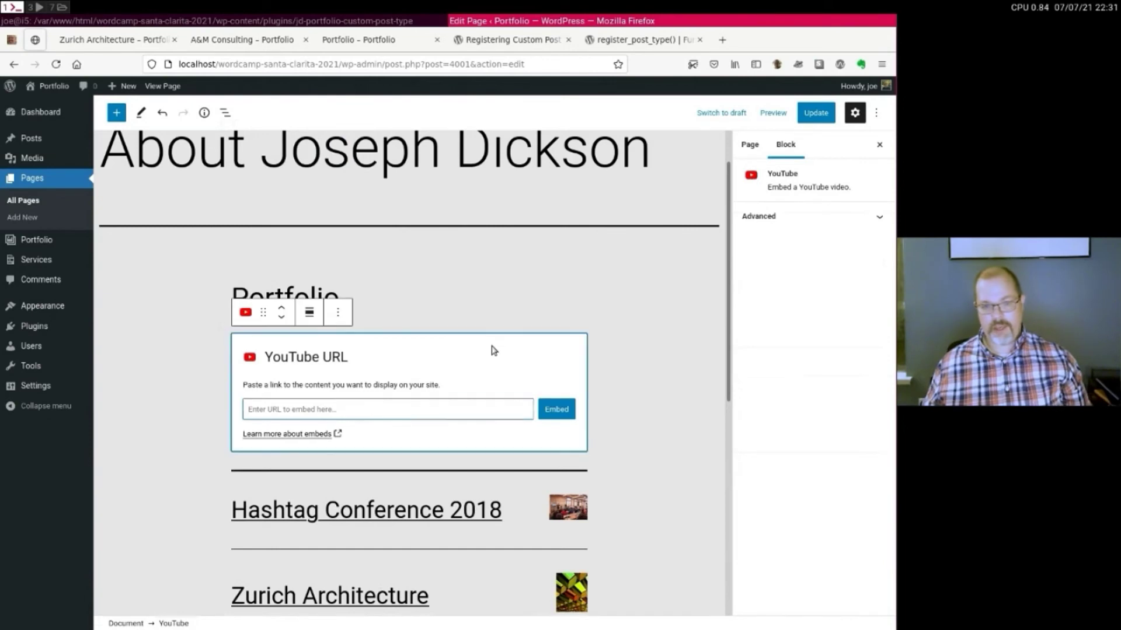
{"action": "left_click", "coordinate": [337, 312]}
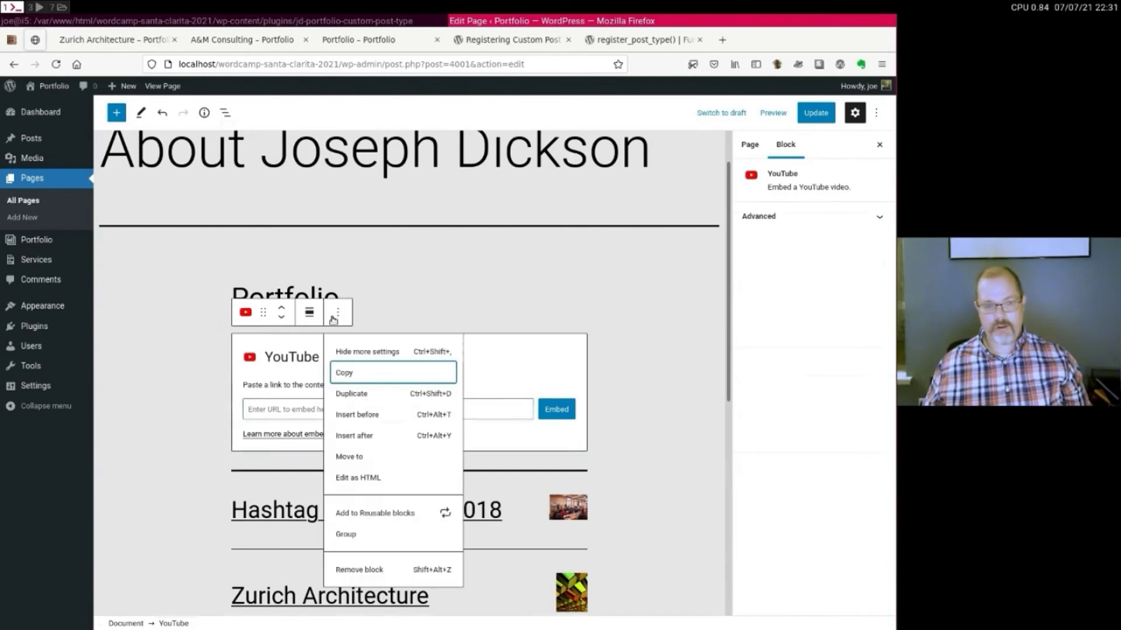
{"action": "left_click", "coordinate": [370, 571]}
Insert the Twenty Twenty-One block pattern "Contact information" below the Portfolio heading.
{"action": "left_click", "coordinate": [117, 112]}
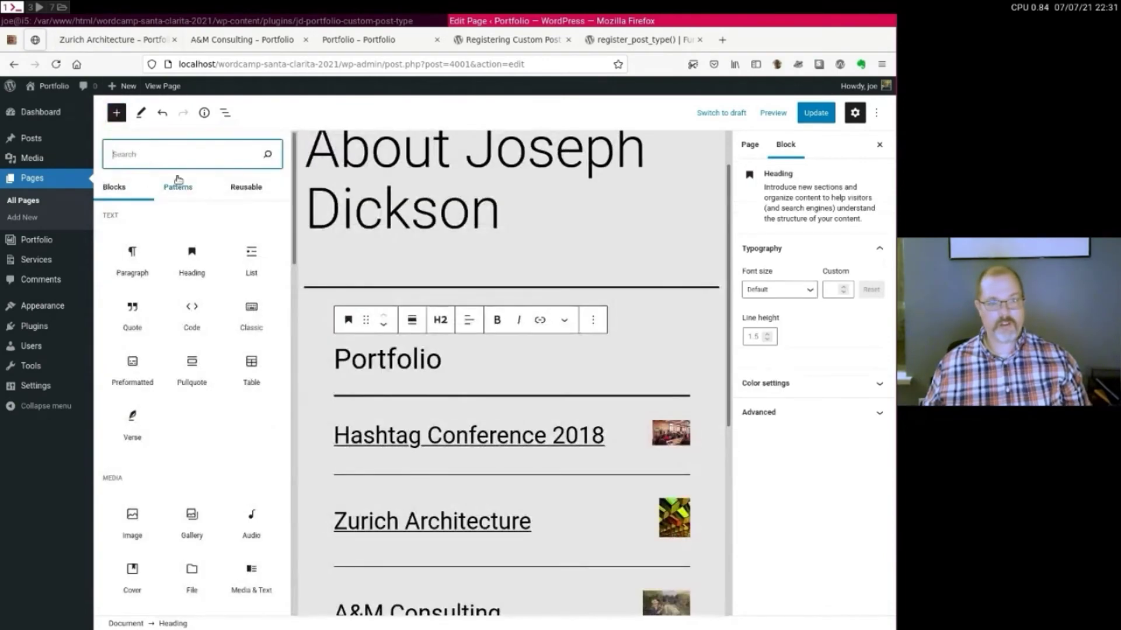
{"action": "left_click", "coordinate": [199, 193]}
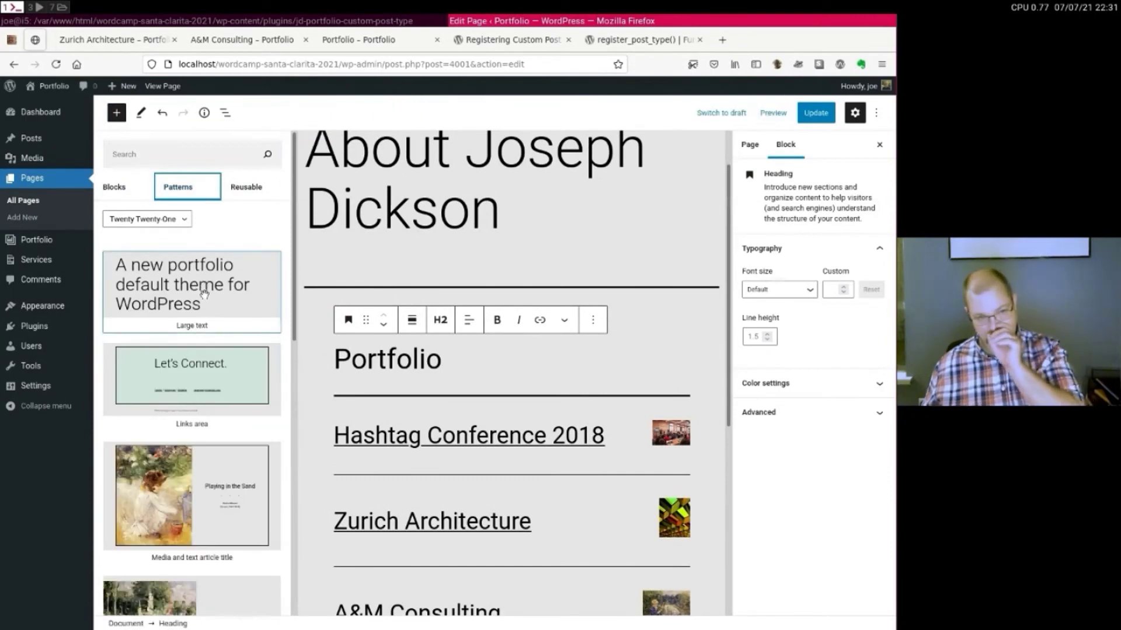
{"action": "scroll", "coordinate": [207, 368], "scroll_direction": "down", "scroll_amount": 6}
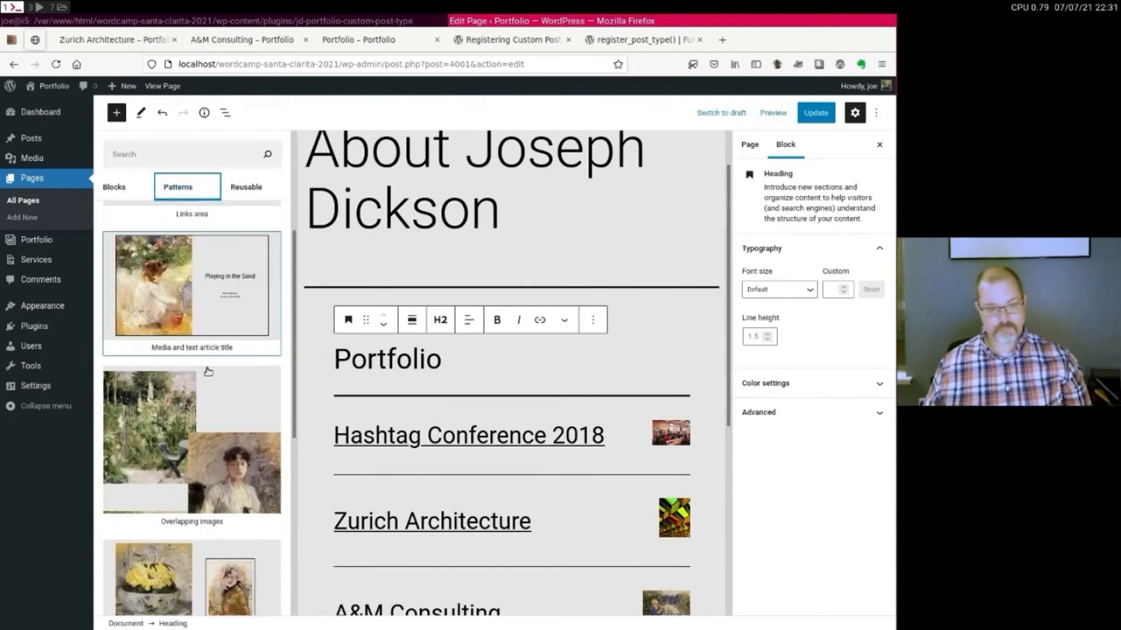
{"action": "scroll", "coordinate": [207, 368], "scroll_direction": "down", "scroll_amount": 4}
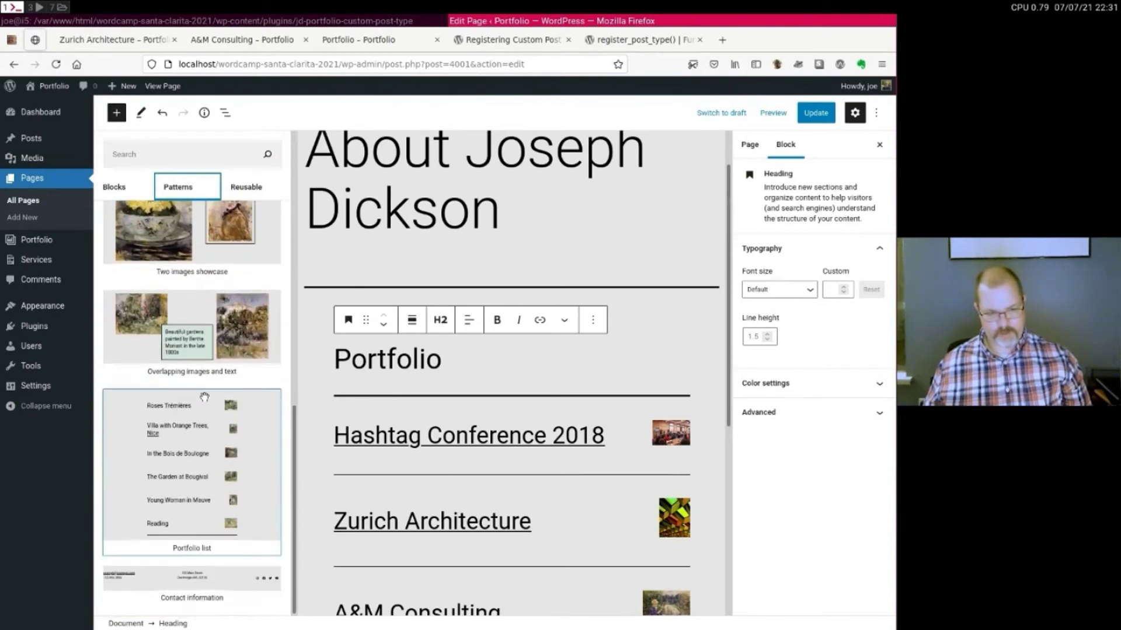
{"action": "left_click", "coordinate": [208, 581]}
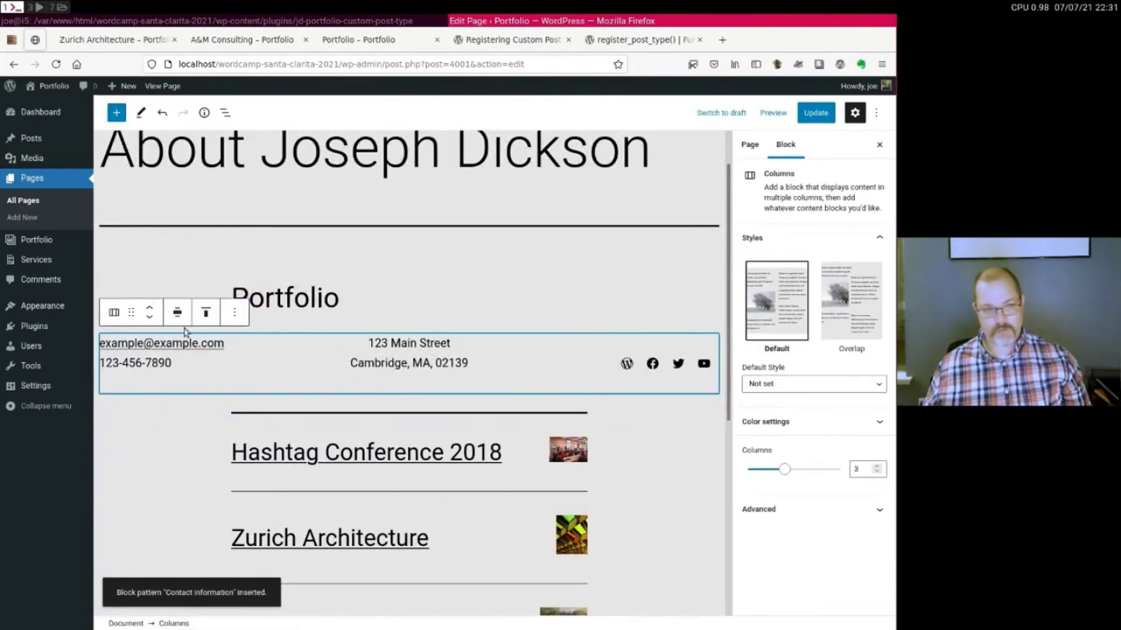
Move the contact information columns to the end of the page and delete the empty paragraph above them.
{"action": "left_click", "coordinate": [150, 319]}
{"action": "left_click", "coordinate": [150, 321]}
{"action": "left_click", "coordinate": [150, 320]}
{"action": "left_click", "coordinate": [150, 320]}
{"action": "left_click", "coordinate": [149, 320]}
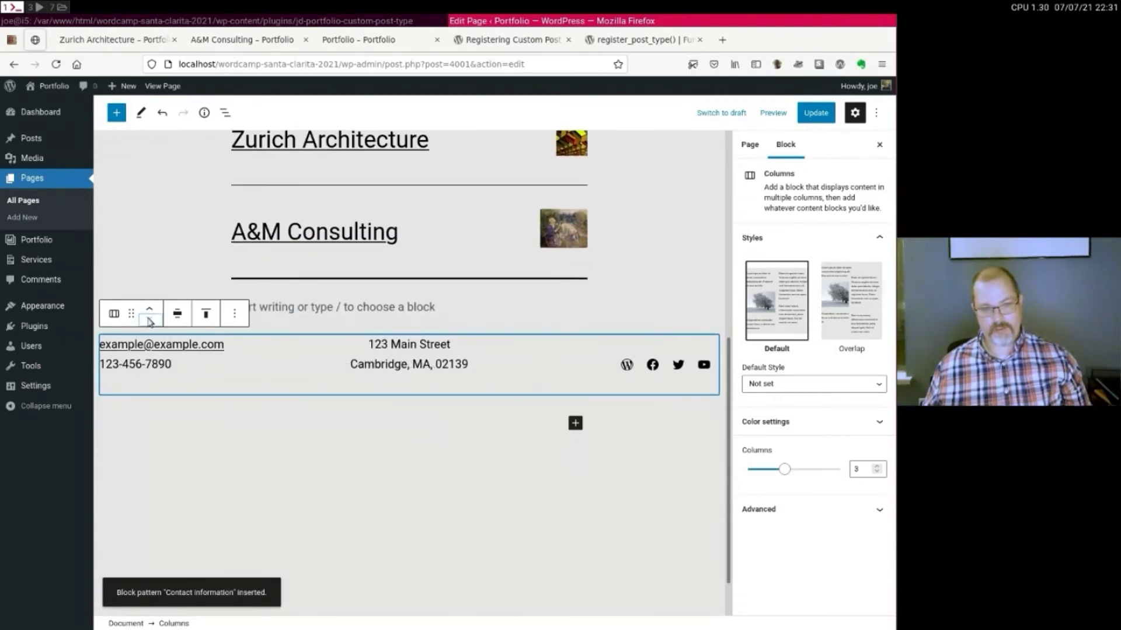
{"action": "left_click", "coordinate": [418, 306]}
{"action": "key", "text": "BackSpace"}
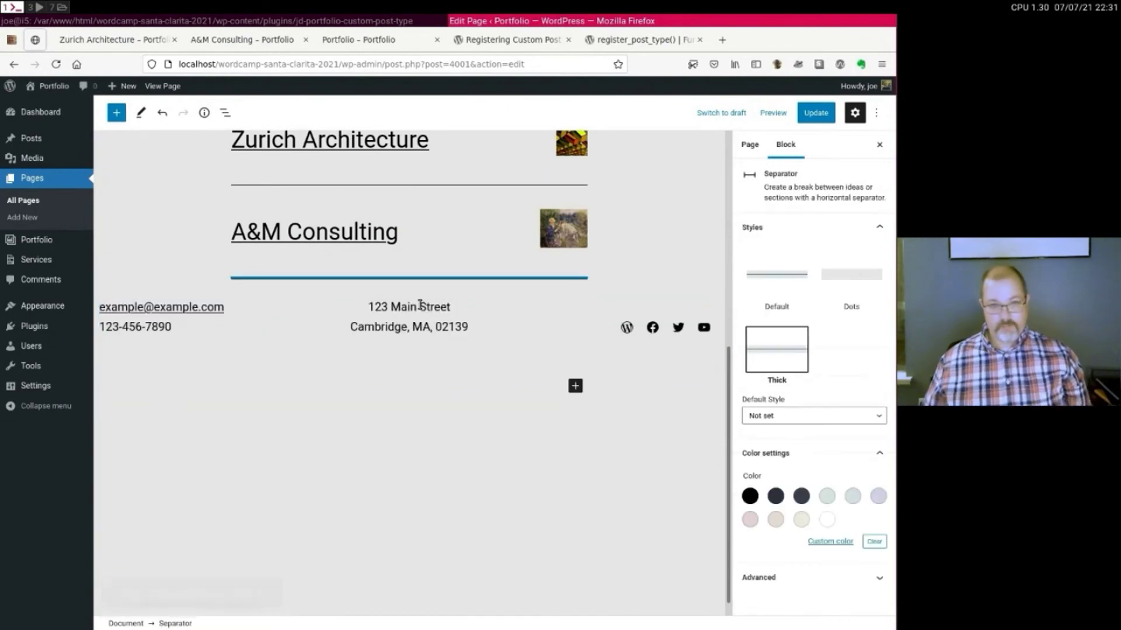
Add an empty paragraph below the contact information and update the page.
{"action": "left_click", "coordinate": [250, 315]}
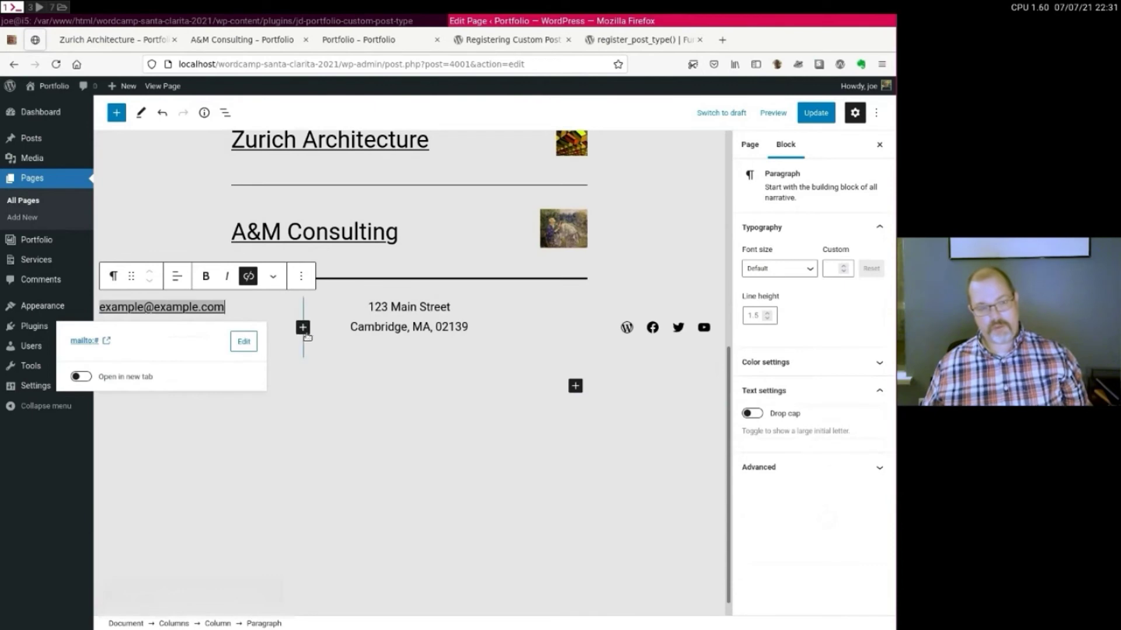
{"action": "left_click", "coordinate": [437, 454]}
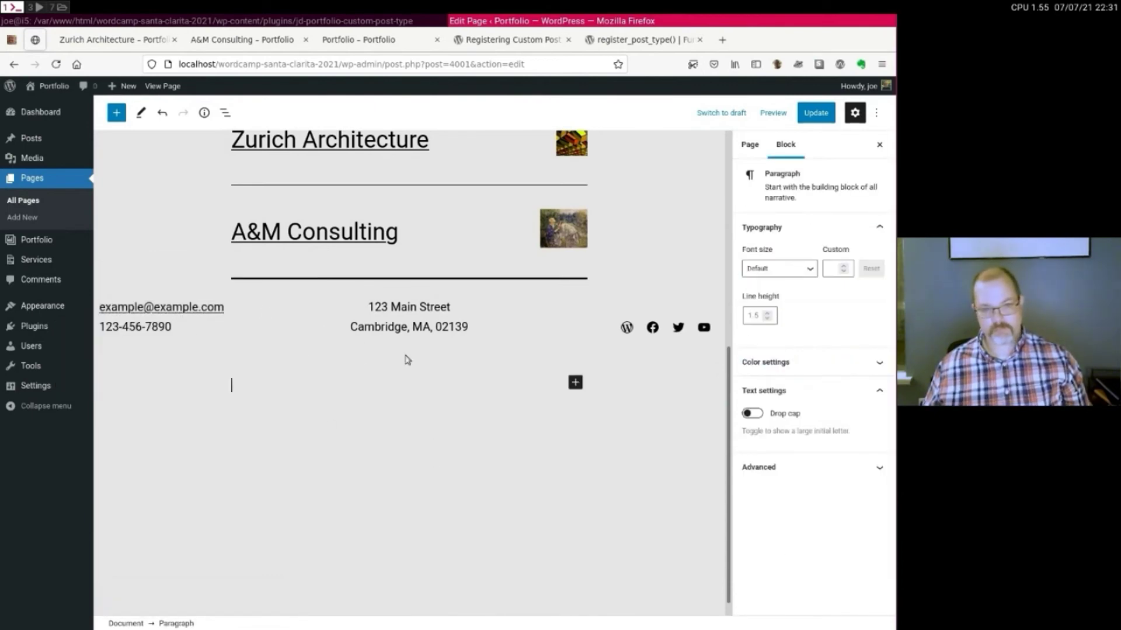
{"action": "scroll", "coordinate": [609, 397], "scroll_direction": "up", "scroll_amount": 3}
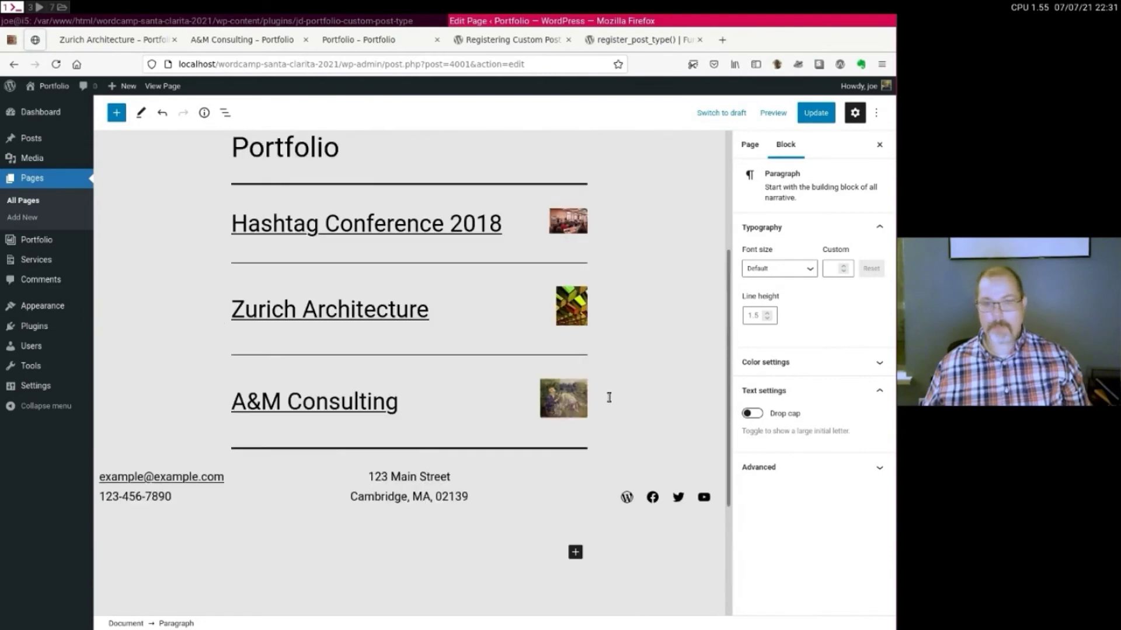
{"action": "scroll", "coordinate": [610, 401], "scroll_direction": "down", "scroll_amount": 2}
{"action": "left_click", "coordinate": [815, 113]}
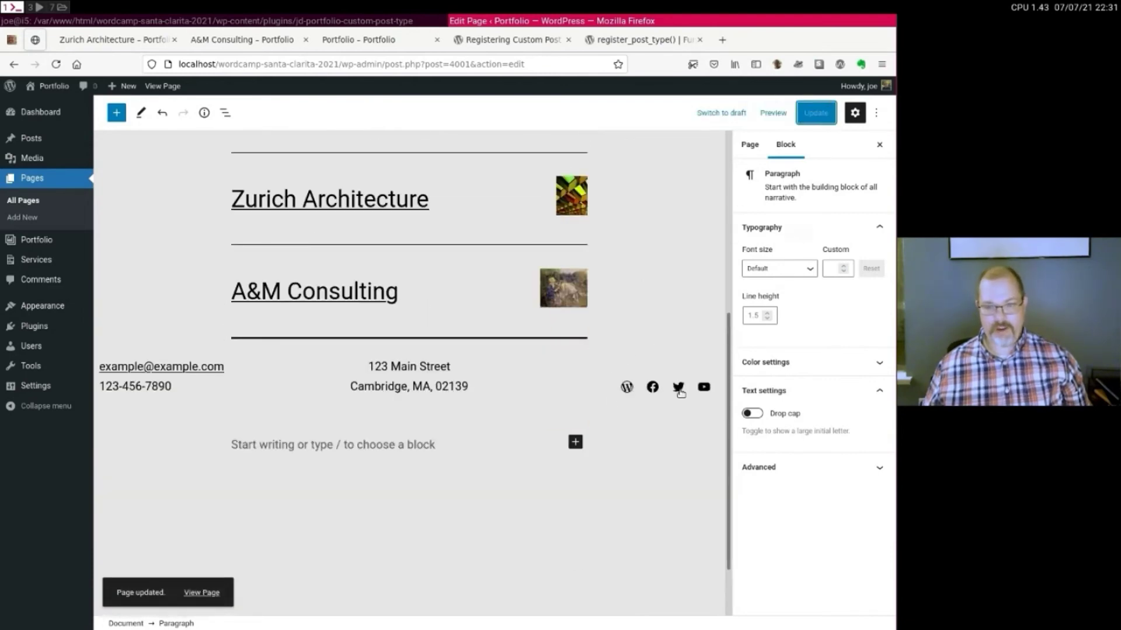
Select the Twitter icon in the contact information and open the Facebook icon's link address.
{"action": "left_click", "coordinate": [679, 389]}
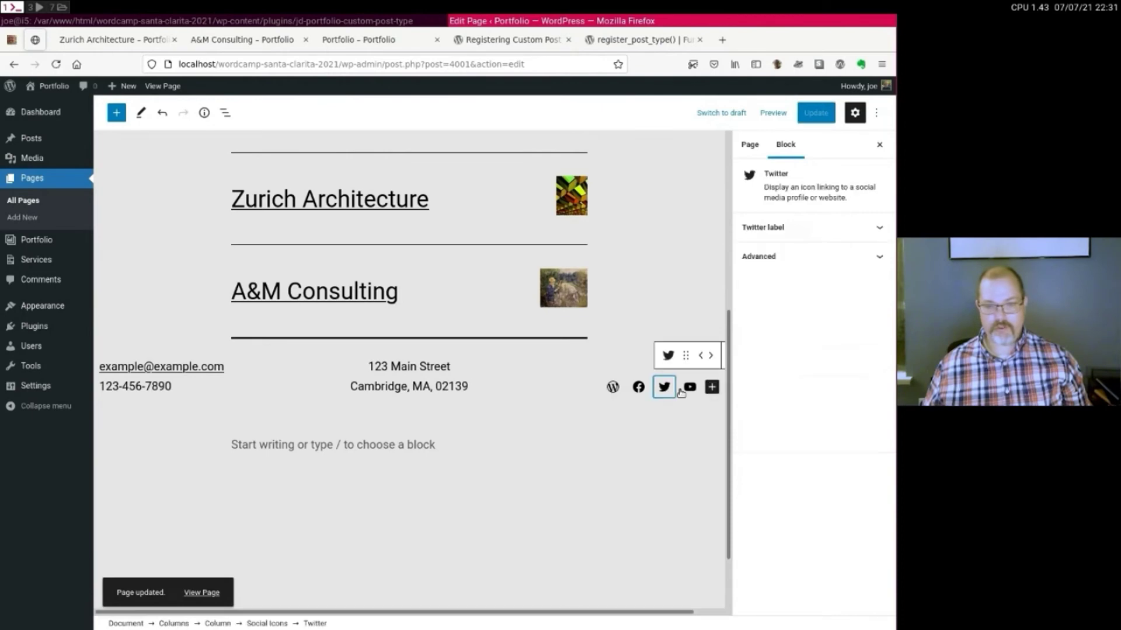
{"action": "left_click", "coordinate": [638, 387]}
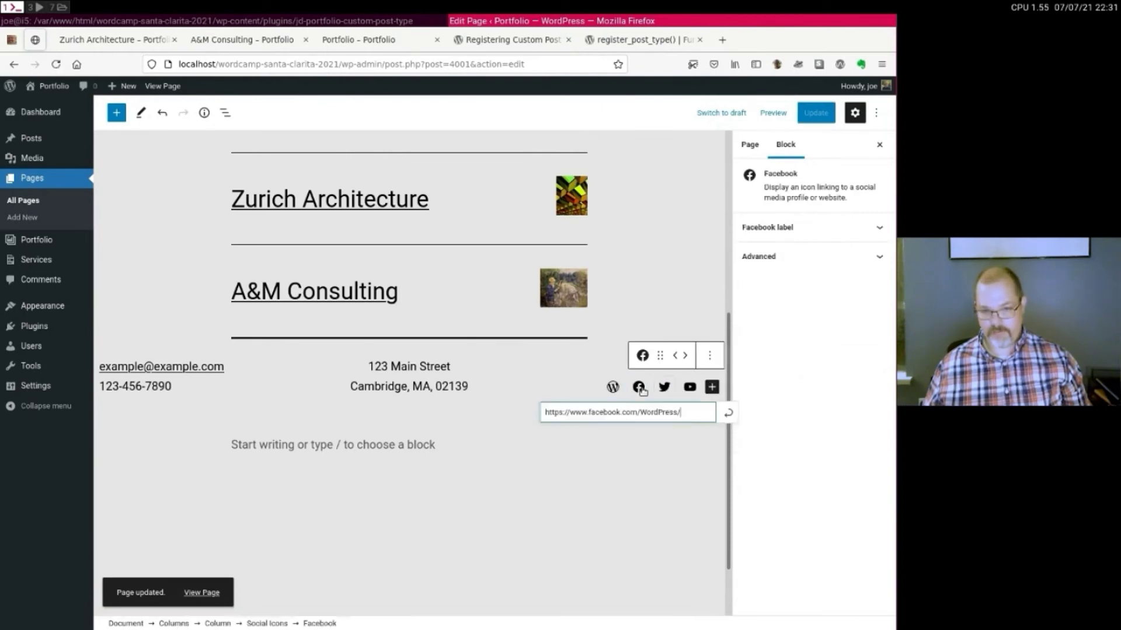
Remove the Facebook icon and the empty paragraph below the contact information, and update the page.
{"action": "left_click", "coordinate": [710, 355]}
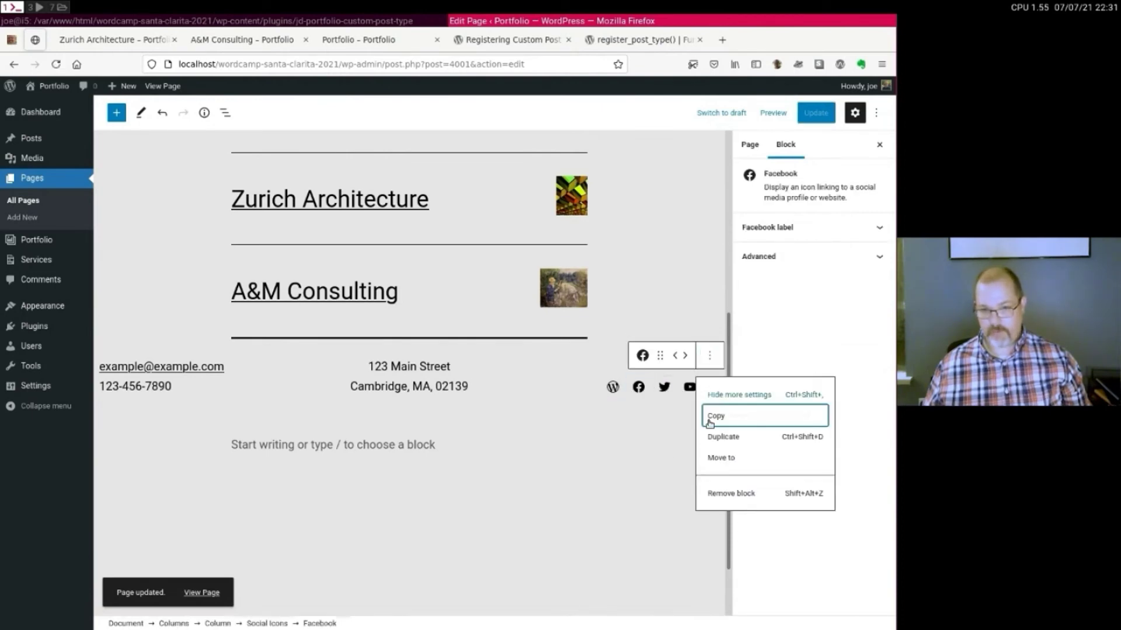
{"action": "left_click", "coordinate": [727, 495]}
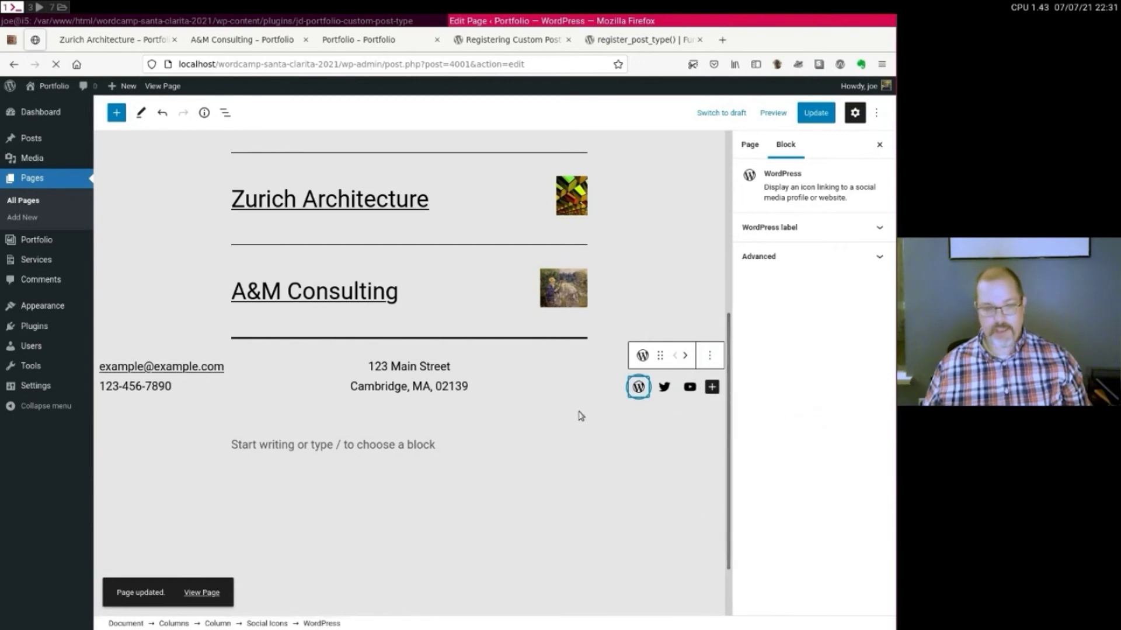
{"action": "left_click", "coordinate": [345, 443]}
{"action": "key", "text": "BackSpace"}
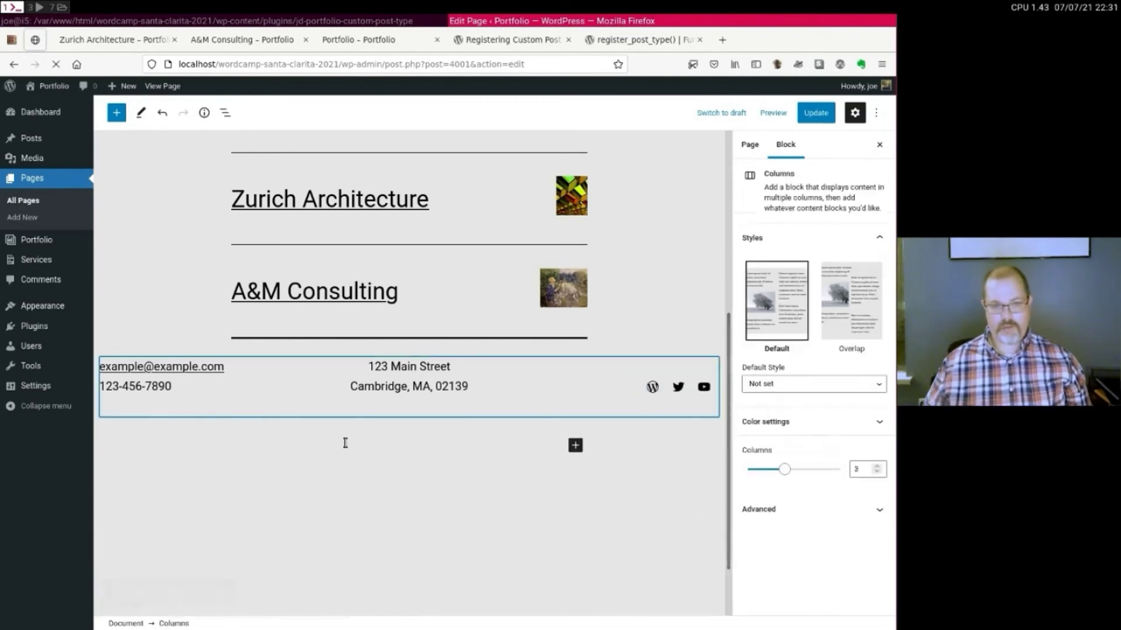
{"action": "left_click", "coordinate": [814, 114]}
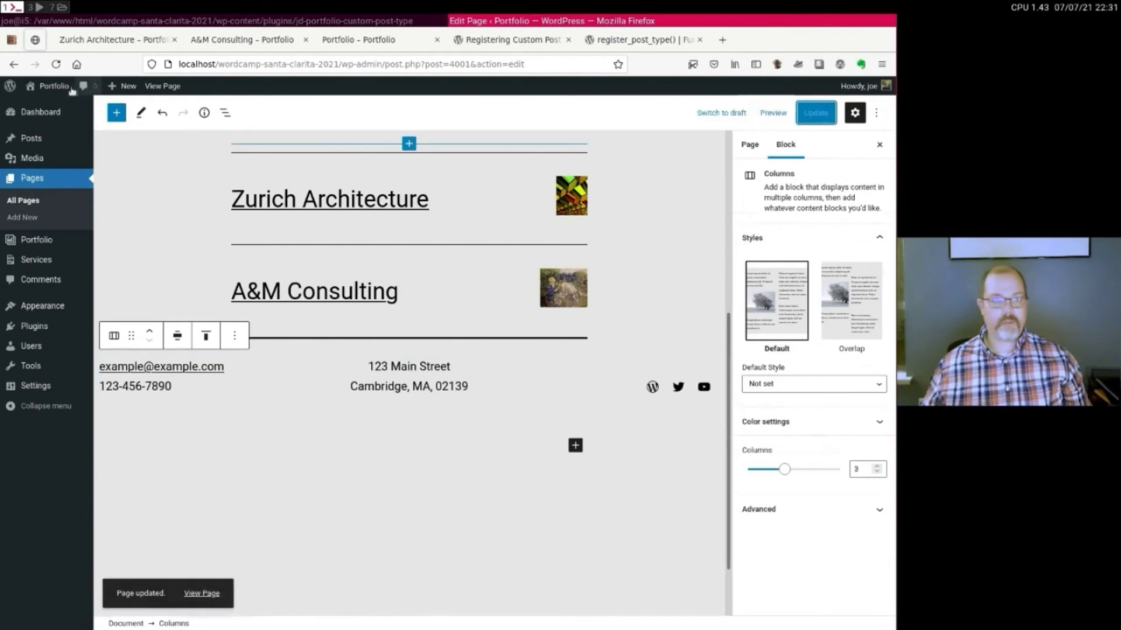
View the site's homepage and check the Portfolio list with the contact information row beneath it.
{"action": "left_click", "coordinate": [53, 86]}
{"action": "scroll", "coordinate": [292, 270], "scroll_direction": "down", "scroll_amount": 5}
{"action": "scroll", "coordinate": [292, 269], "scroll_direction": "down", "scroll_amount": 4}
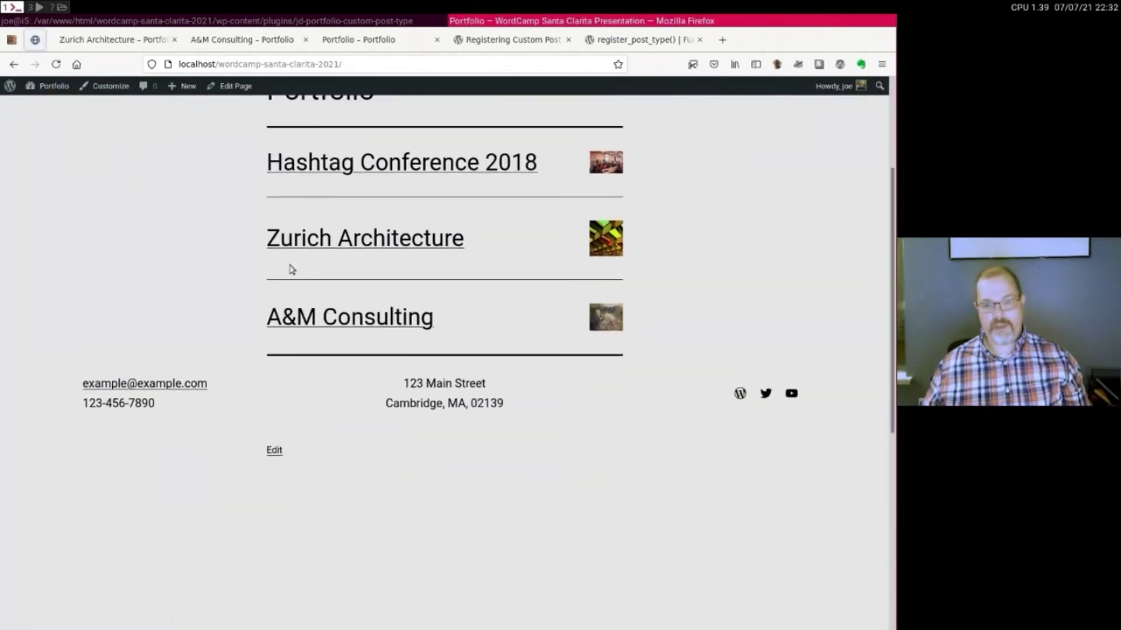
{"action": "scroll", "coordinate": [292, 270], "scroll_direction": "up", "scroll_amount": 7}
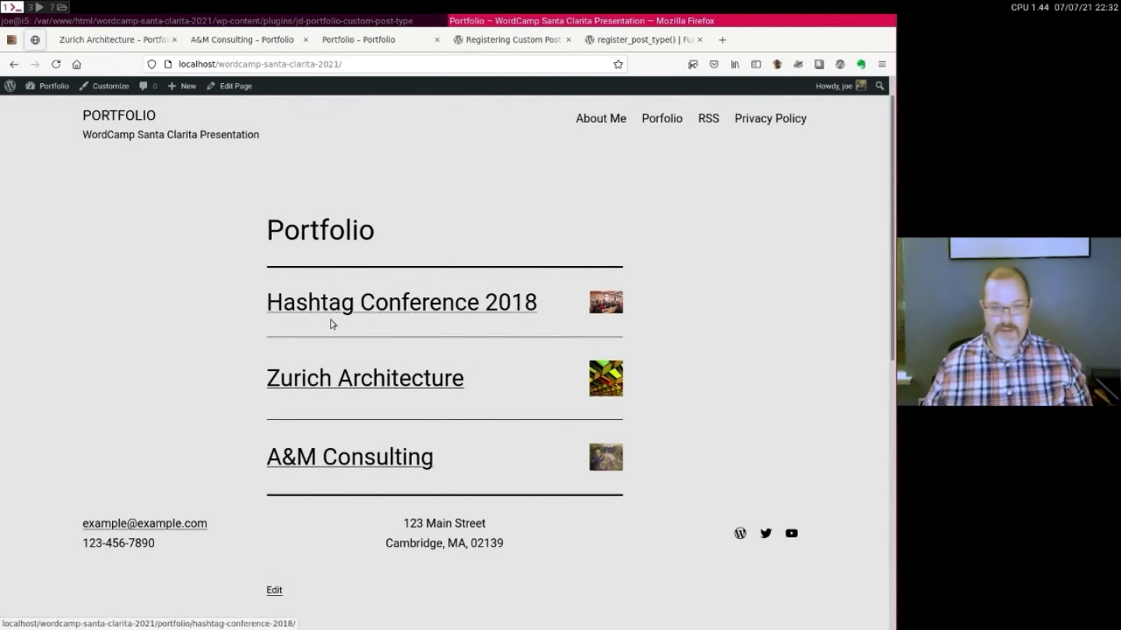
Look through the photos of the Hashtag Conference 2018 portfolio item and return to the homepage.
{"action": "triple_click", "coordinate": [368, 303]}
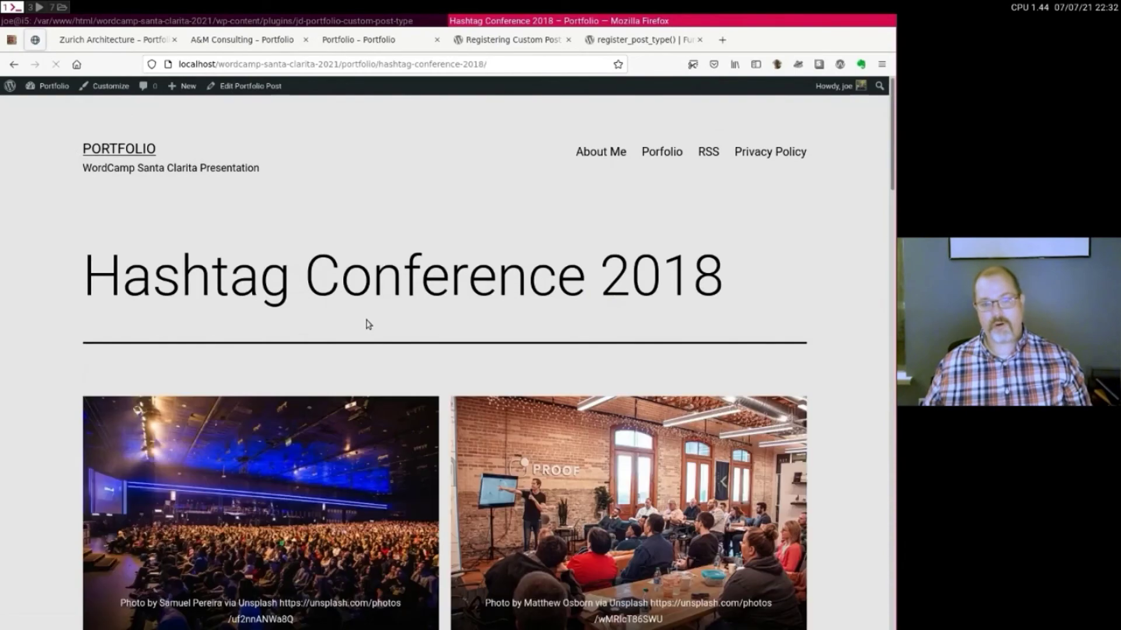
{"action": "scroll", "coordinate": [367, 324], "scroll_direction": "down", "scroll_amount": 6}
{"action": "scroll", "coordinate": [366, 325], "scroll_direction": "up", "scroll_amount": 6}
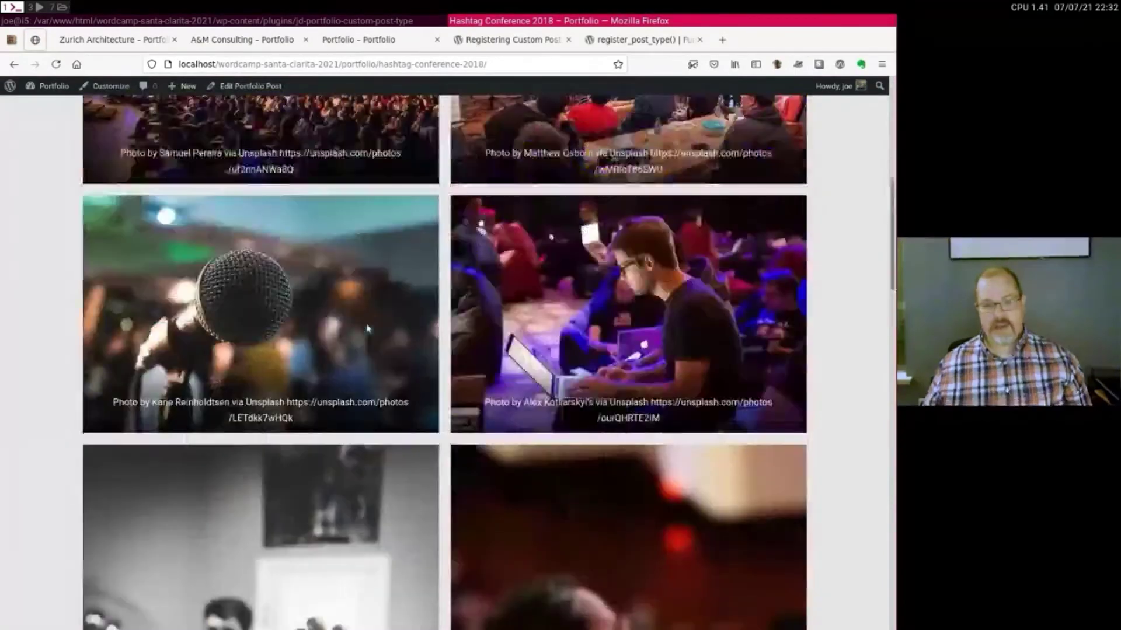
{"action": "right_click", "coordinate": [345, 204]}
{"action": "left_click", "coordinate": [350, 217]}
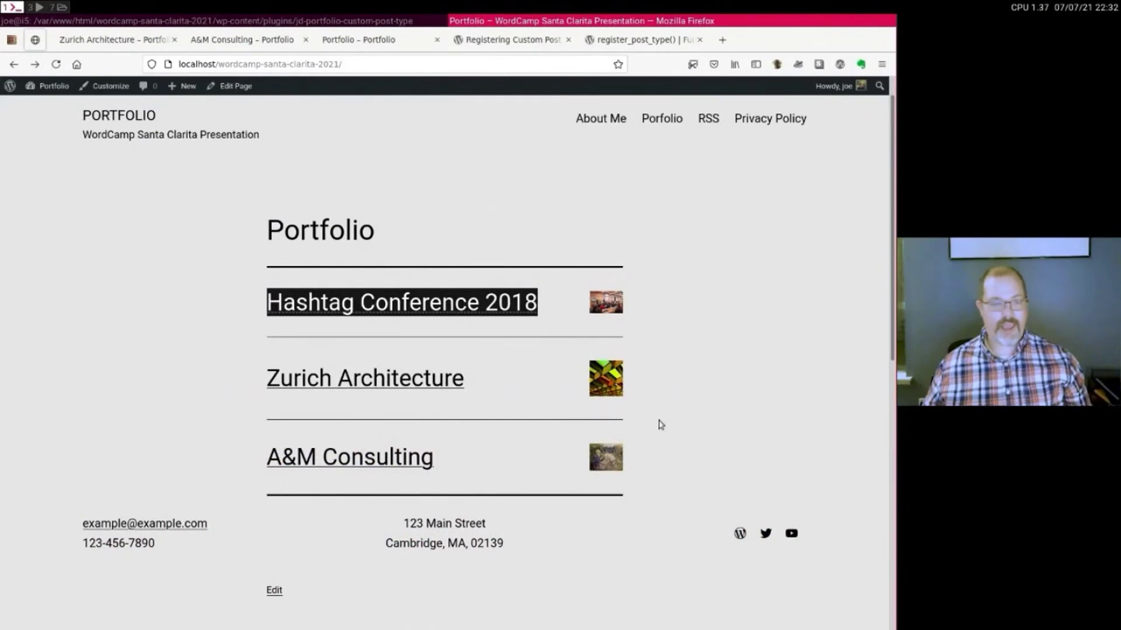
Open the homepage for editing and add an empty paragraph between the Portfolio list and the contact information.
{"action": "left_click", "coordinate": [234, 86]}
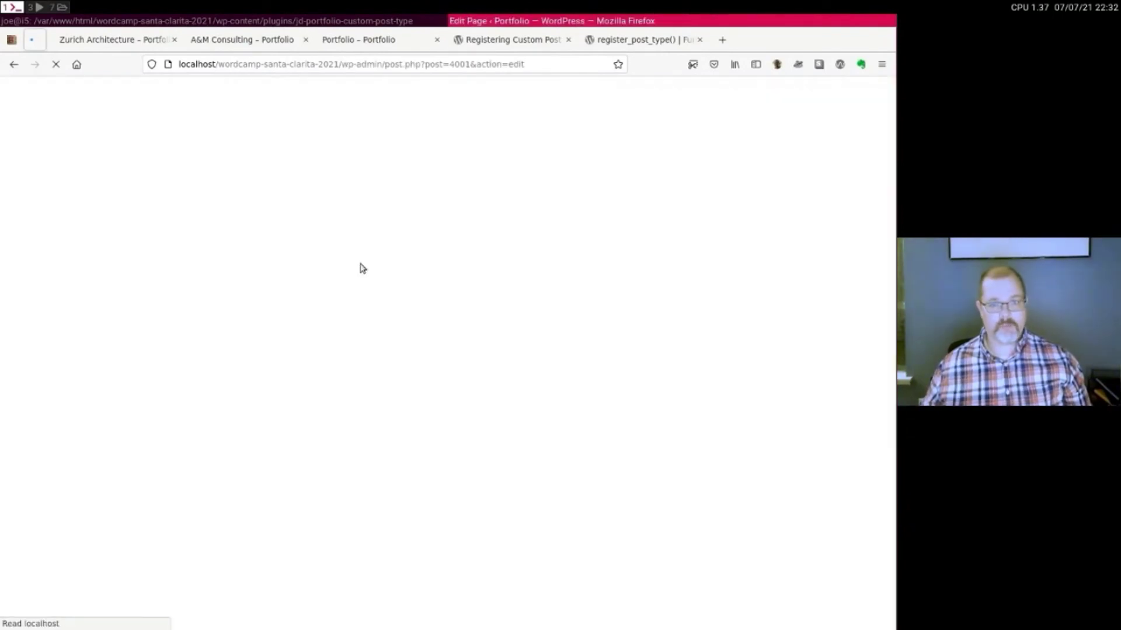
{"action": "scroll", "coordinate": [384, 320], "scroll_direction": "down", "scroll_amount": 5}
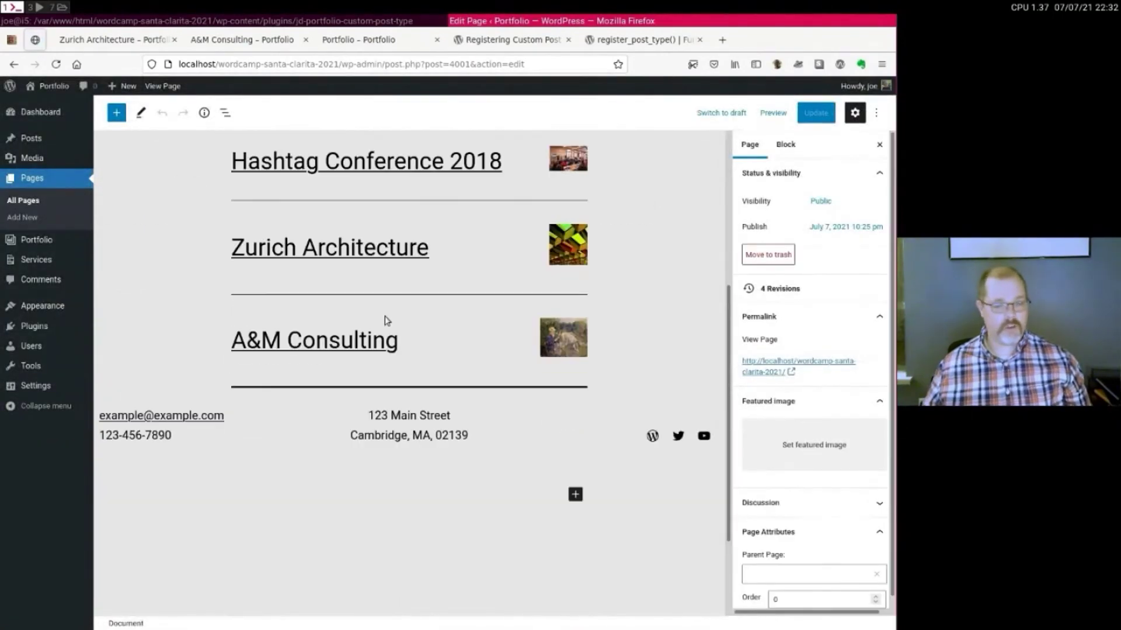
{"action": "scroll", "coordinate": [525, 379], "scroll_direction": "up", "scroll_amount": 5}
{"action": "scroll", "coordinate": [538, 368], "scroll_direction": "down", "scroll_amount": 5}
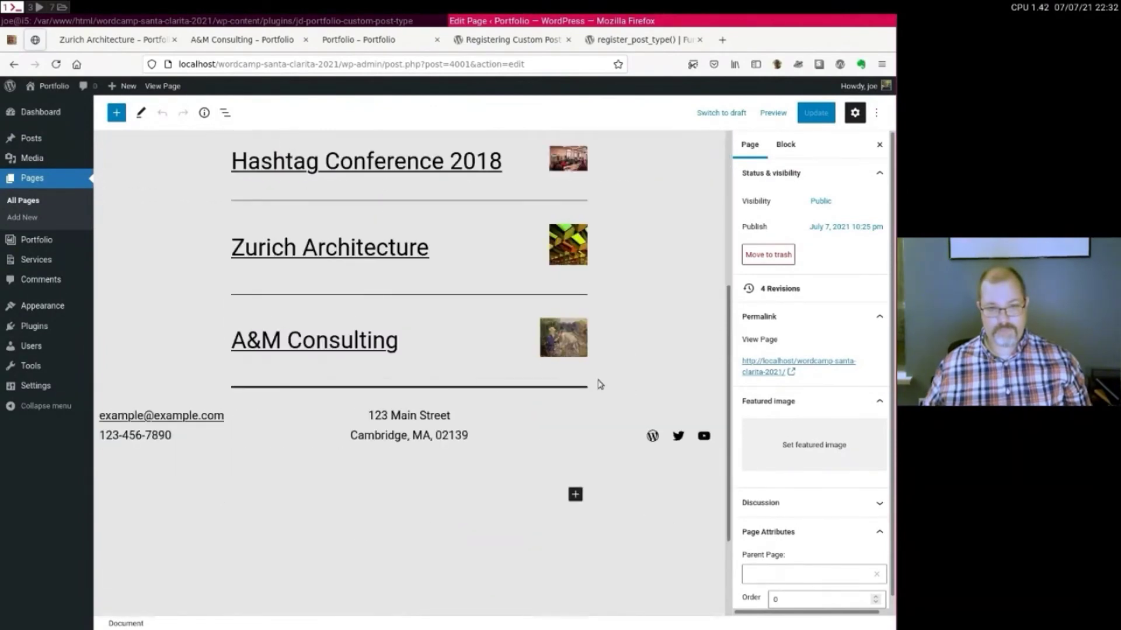
{"action": "left_click", "coordinate": [409, 397]}
{"action": "mouse_move", "coordinate": [73, 133]}
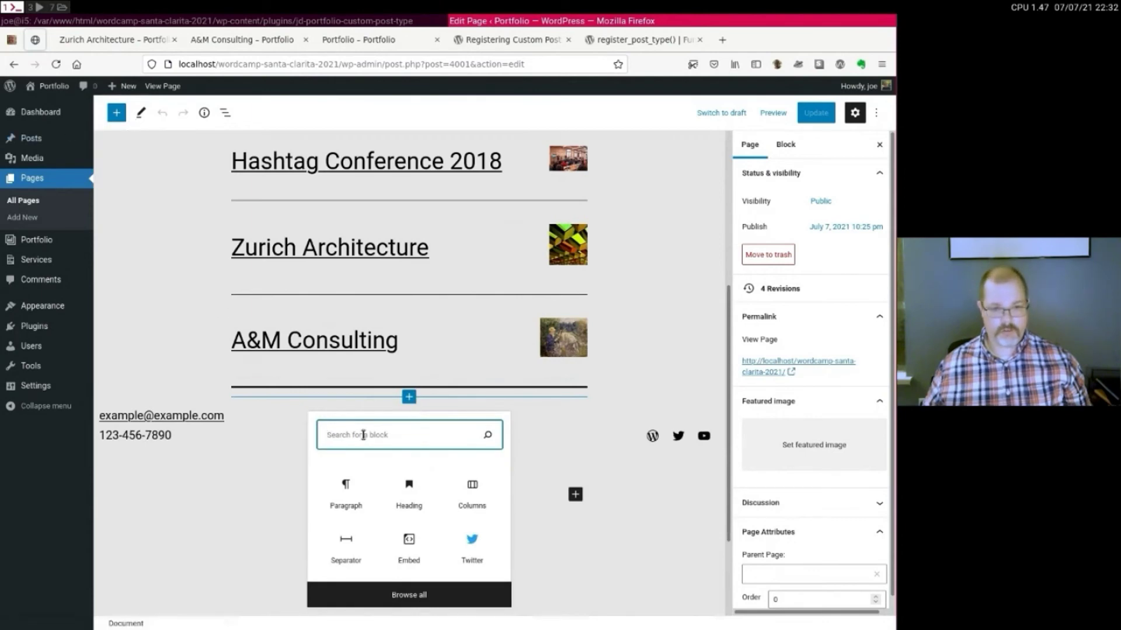
{"action": "left_click", "coordinate": [345, 493]}
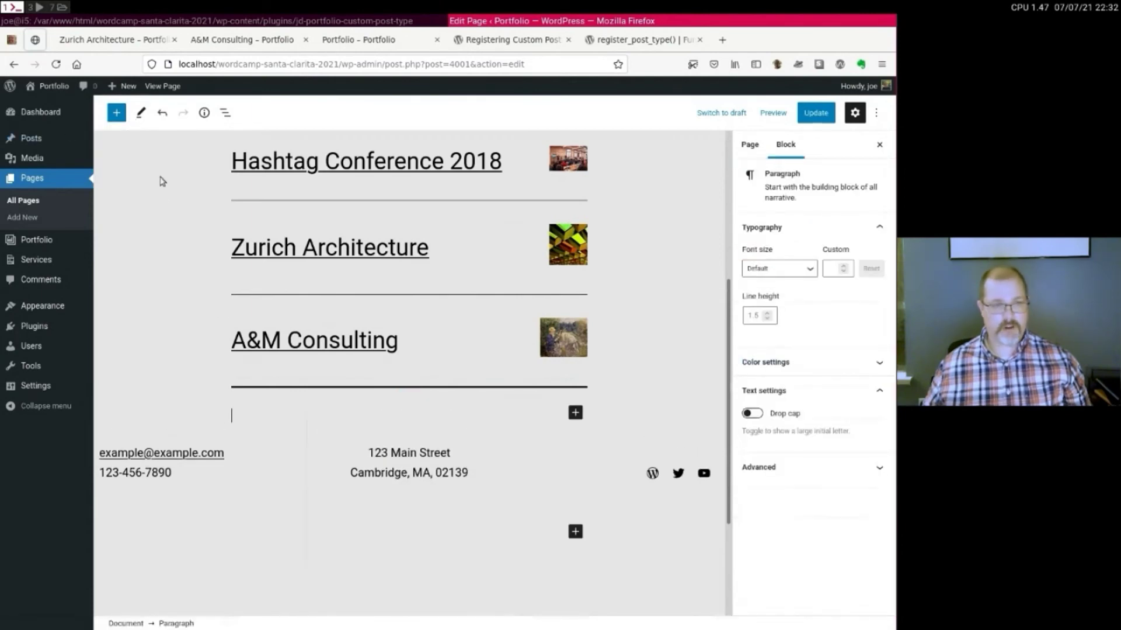
Insert the Twenty Twenty-One block pattern "Media and text article title" at the empty paragraph.
{"action": "left_click", "coordinate": [121, 117]}
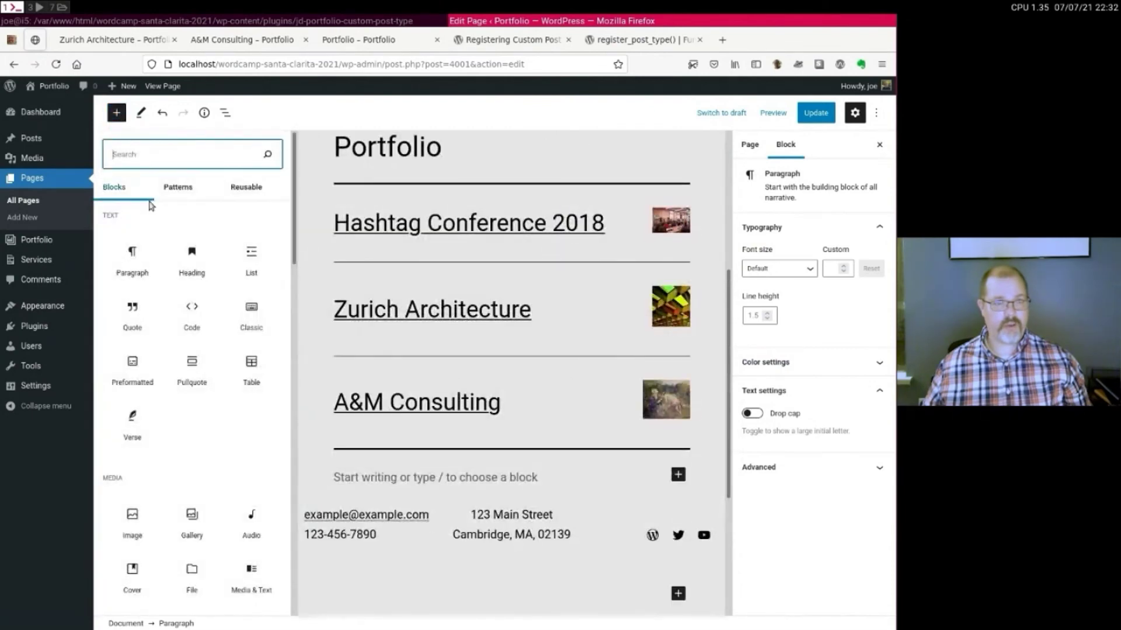
{"action": "left_click", "coordinate": [190, 191]}
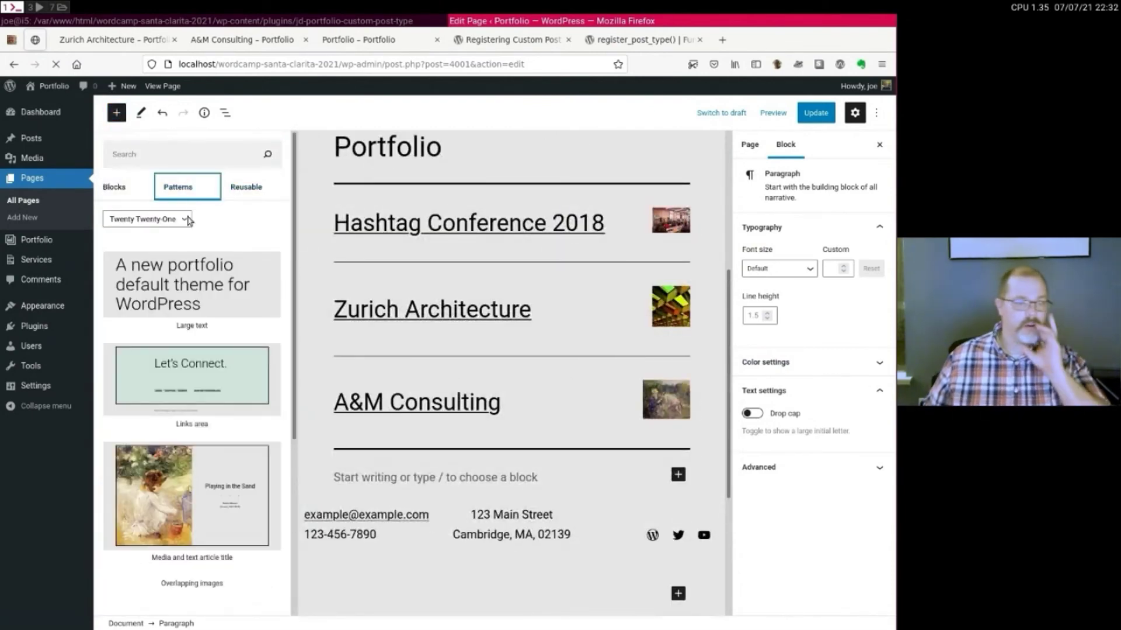
{"action": "scroll", "coordinate": [204, 374], "scroll_direction": "down", "scroll_amount": 3}
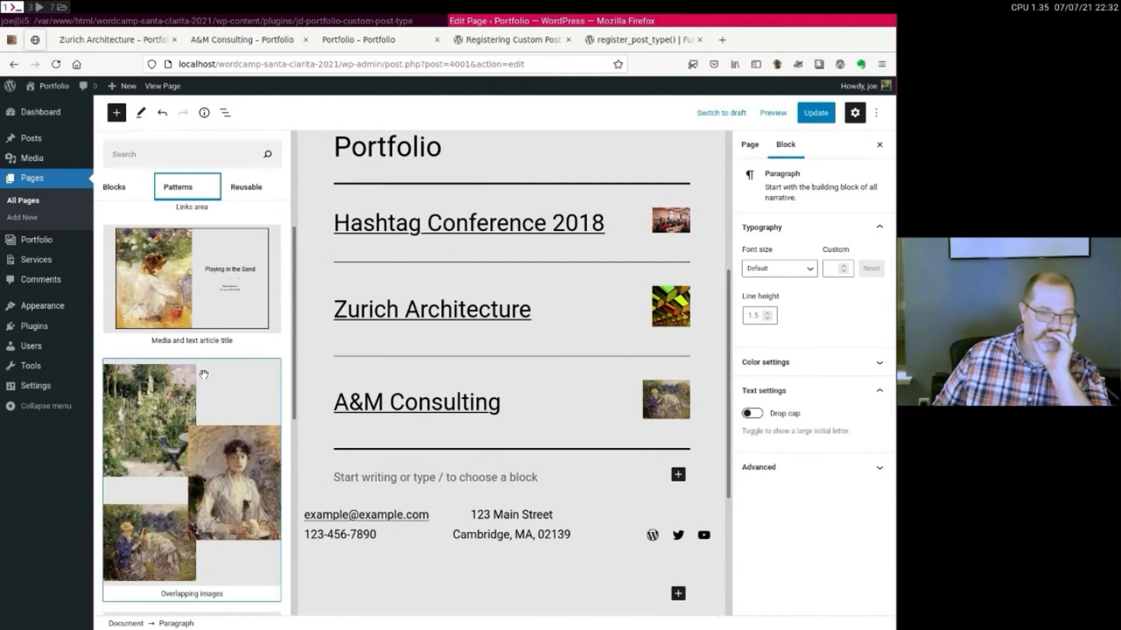
{"action": "scroll", "coordinate": [203, 374], "scroll_direction": "up", "scroll_amount": 2}
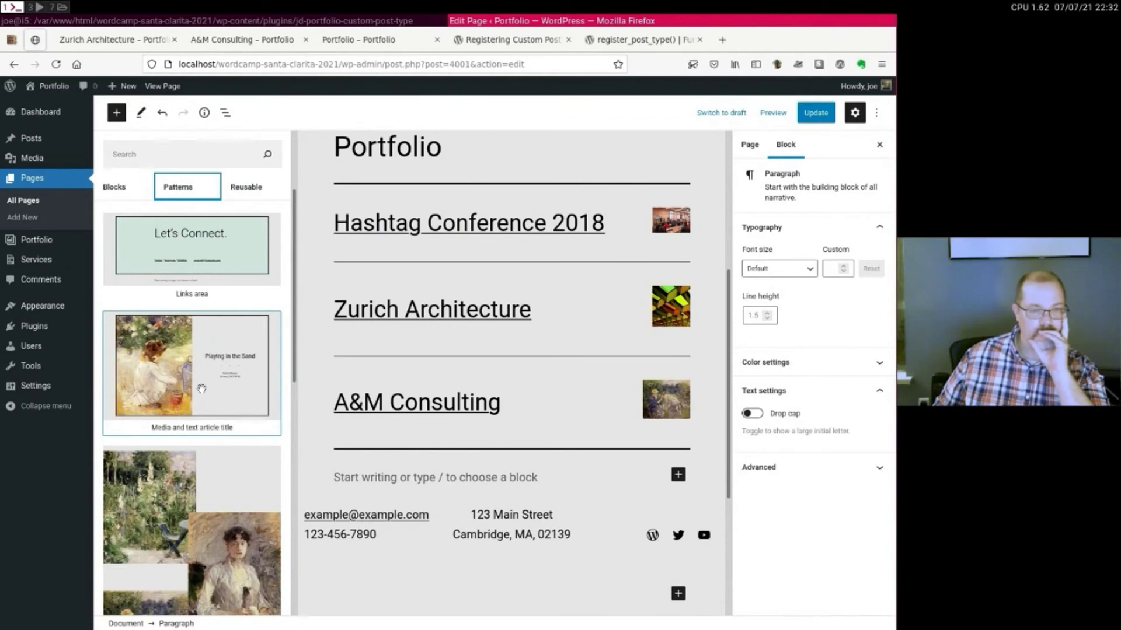
{"action": "left_click", "coordinate": [201, 389]}
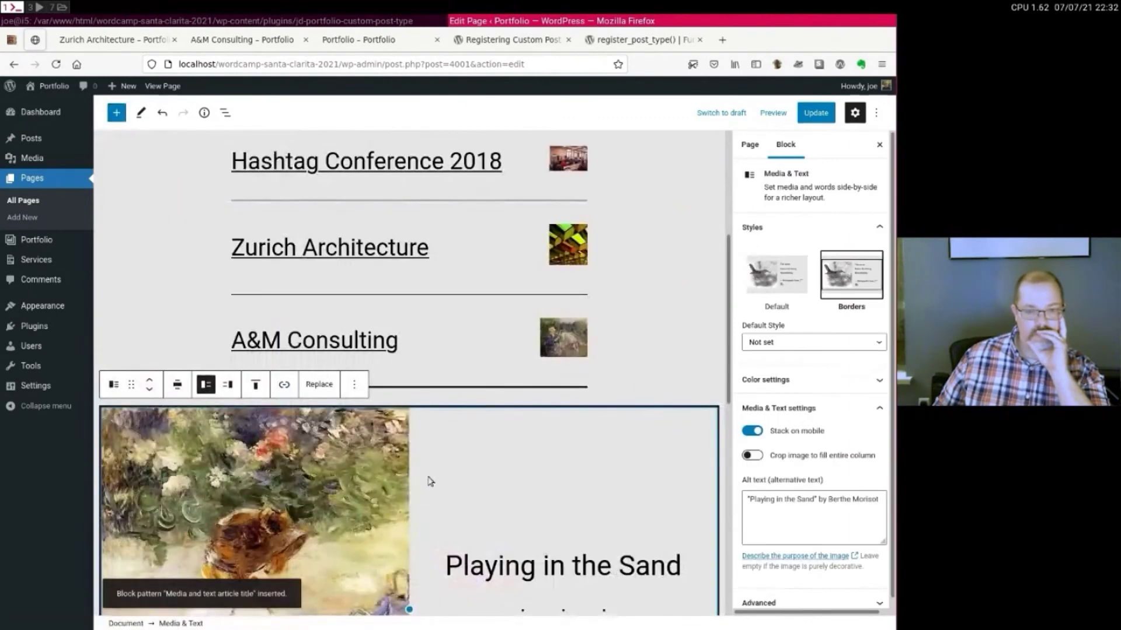
Replace the Media & Text block's image with the black headphones on yellow photo from the media library.
{"action": "scroll", "coordinate": [431, 478], "scroll_direction": "down", "scroll_amount": 3}
{"action": "scroll", "coordinate": [421, 297], "scroll_direction": "down", "scroll_amount": 3}
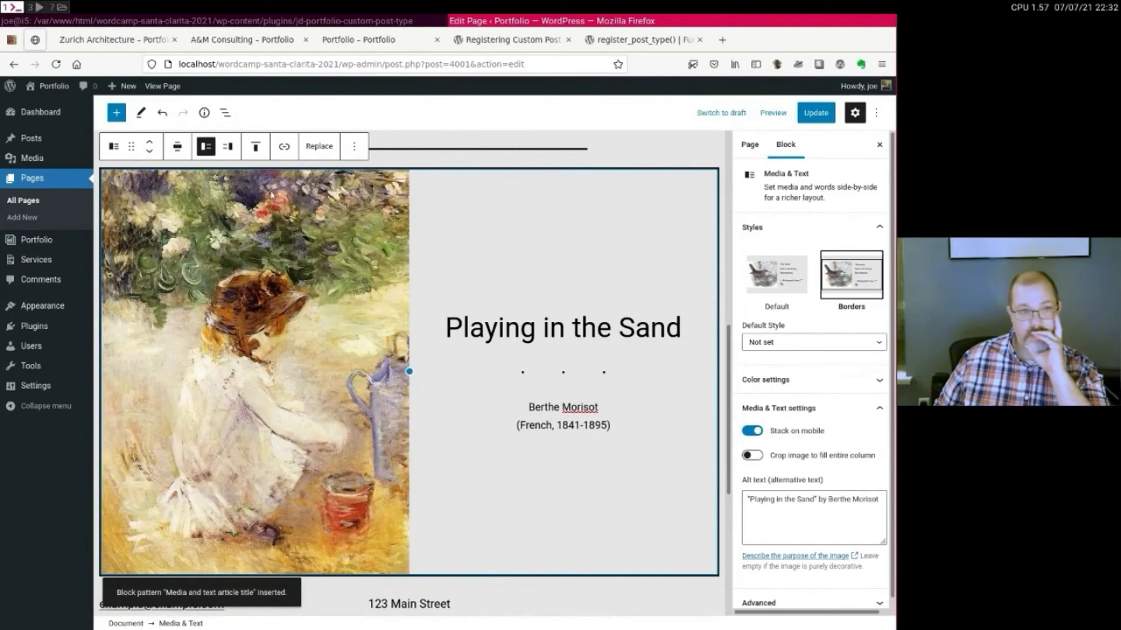
{"action": "left_click", "coordinate": [319, 146]}
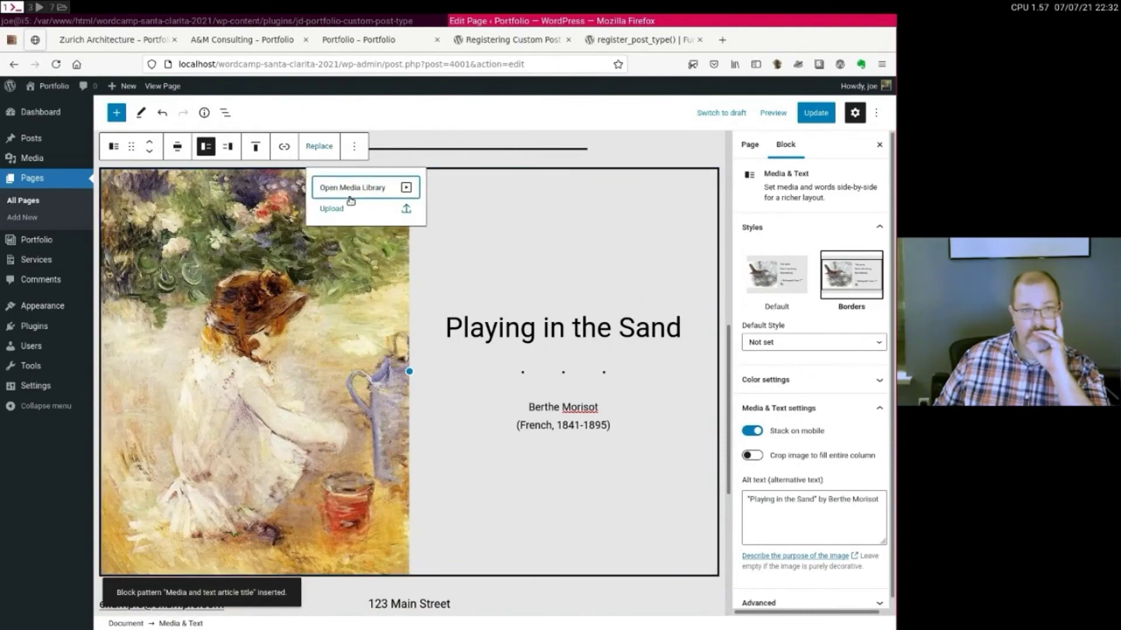
{"action": "left_click", "coordinate": [349, 186]}
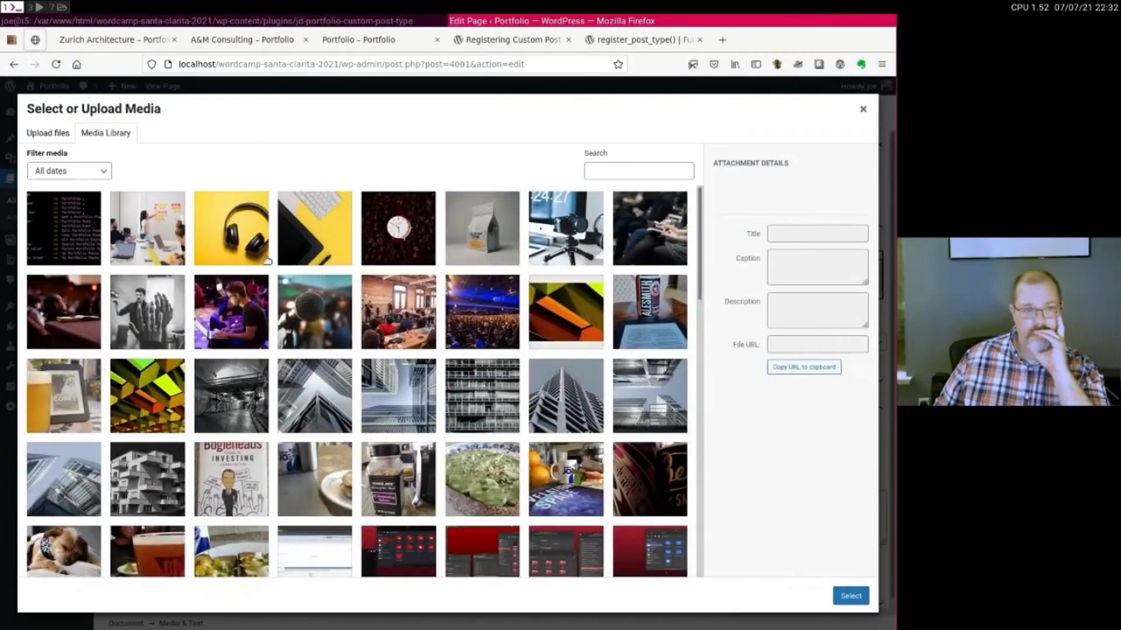
{"action": "left_click", "coordinate": [245, 244]}
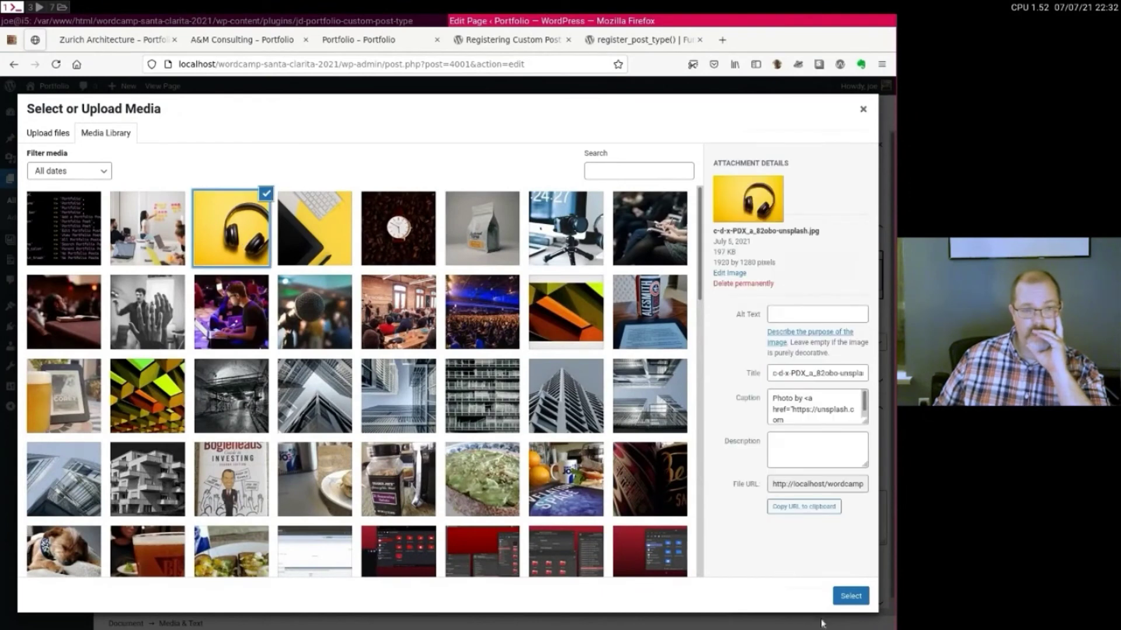
{"action": "left_click", "coordinate": [857, 598]}
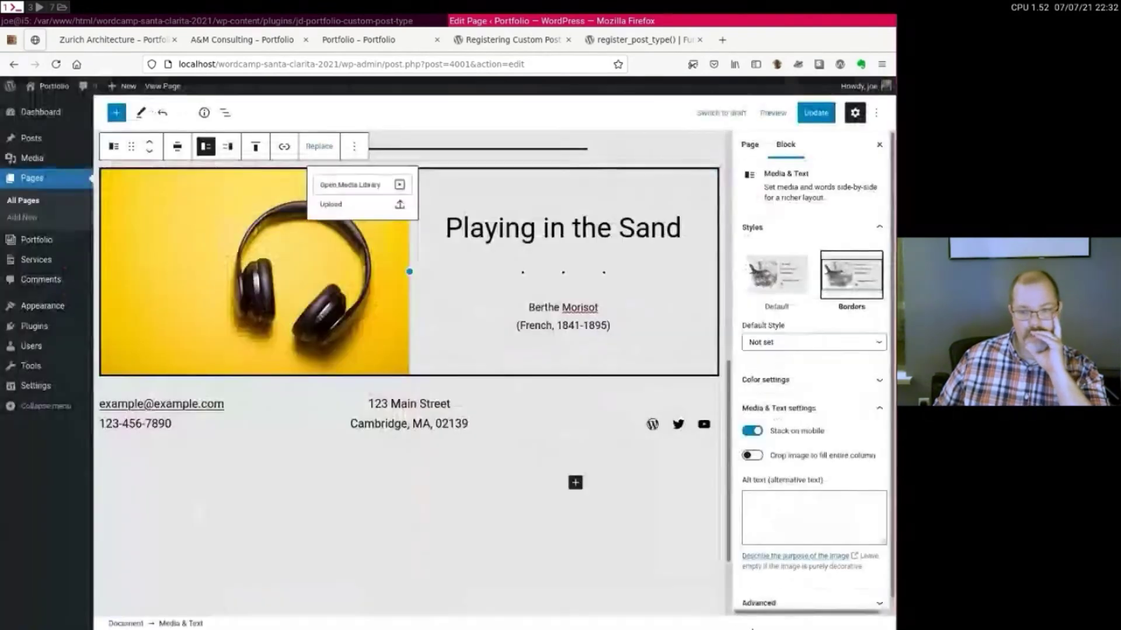
Change the Media & Text block's heading to "Product Photography".
{"action": "double_click", "coordinate": [501, 226]}
{"action": "left_click_drag", "start_coordinate": [501, 227], "coordinate": [612, 234]}
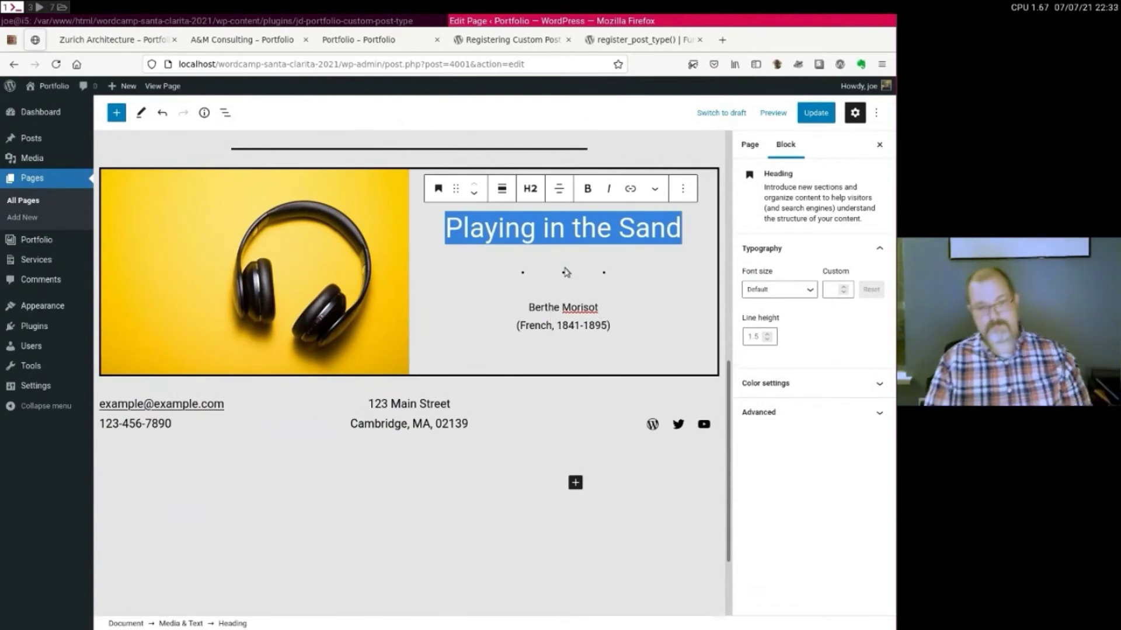
{"action": "type", "text": "Product P"}
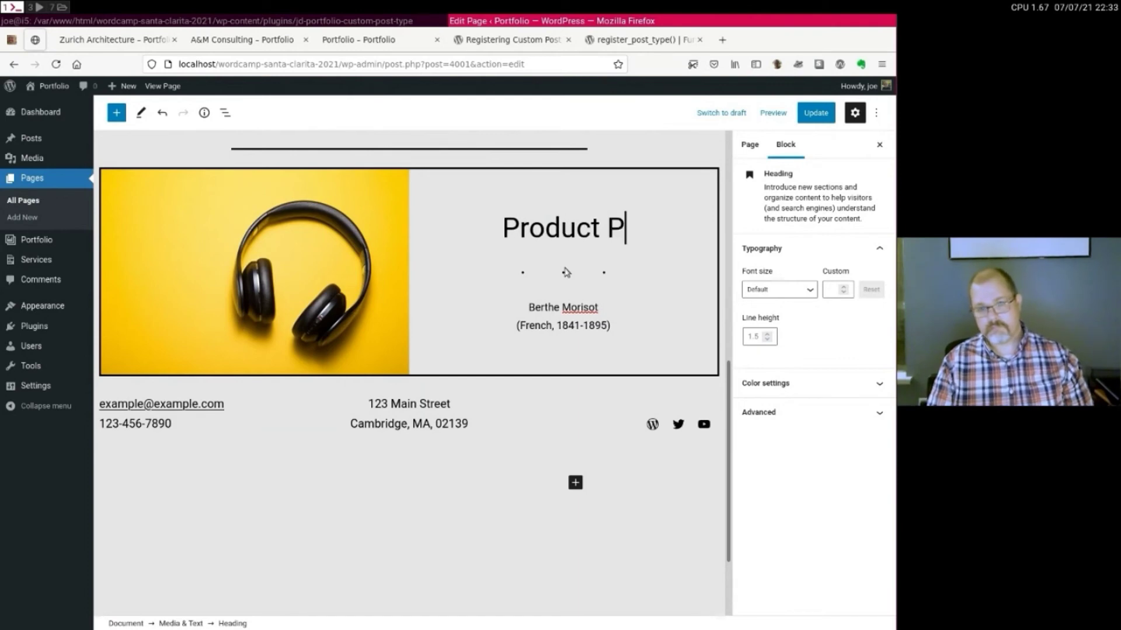
{"action": "type", "text": "hotogrpahy"}
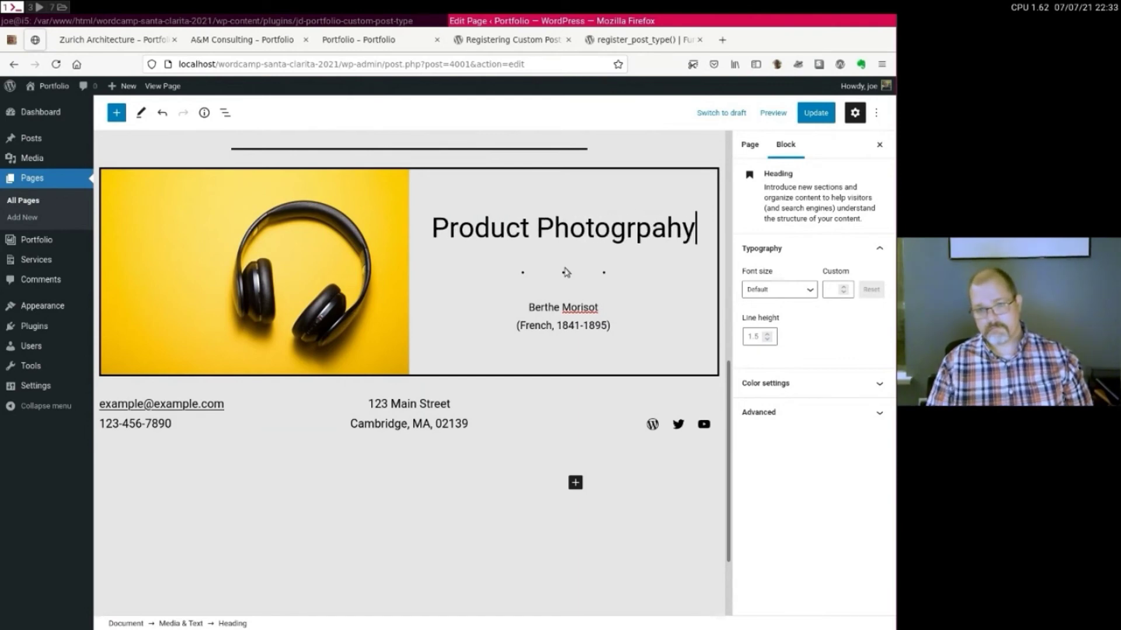
{"action": "key", "text": "BackSpace"}
{"action": "key", "text": "BackSpace"}
{"action": "key", "text": "BackSpace"}
{"action": "key", "text": "BackSpace"}
{"action": "type", "text": "aphy"}
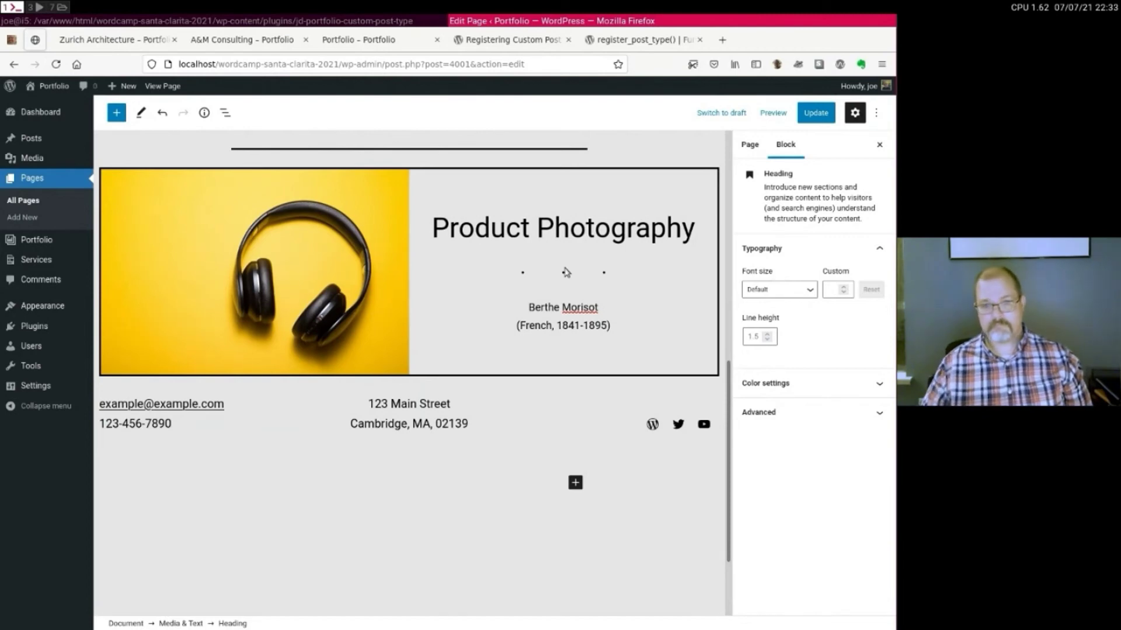
Link the whole Product Photography heading to the "Food & Product Photogrpahy" services entry, searching for "photog".
{"action": "key", "text": "ctrl+a"}
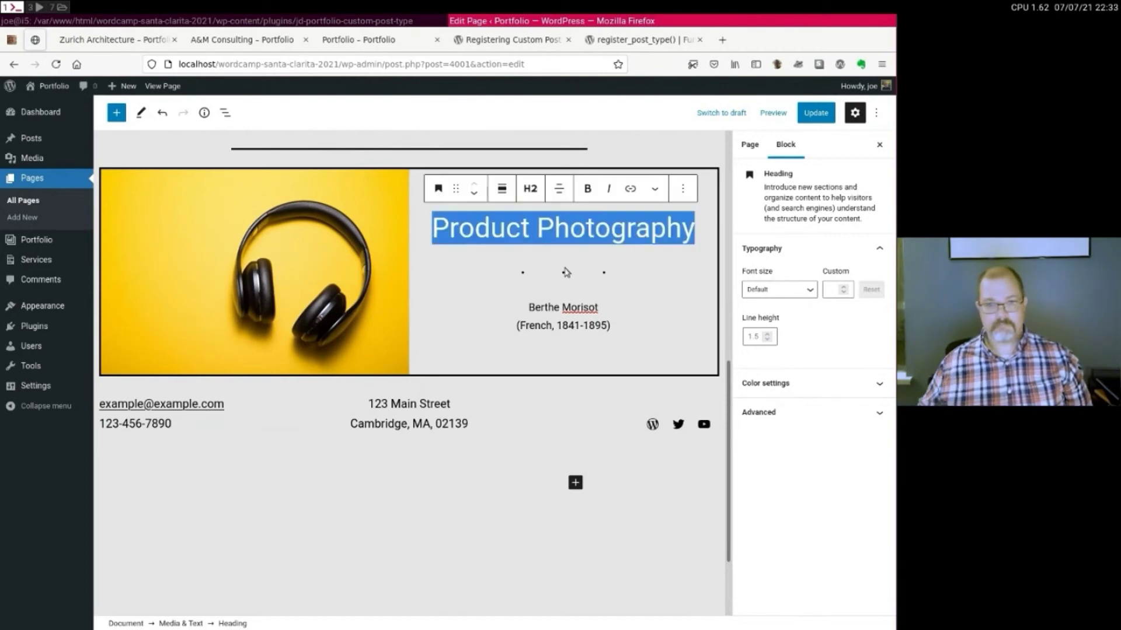
{"action": "left_click", "coordinate": [629, 191]}
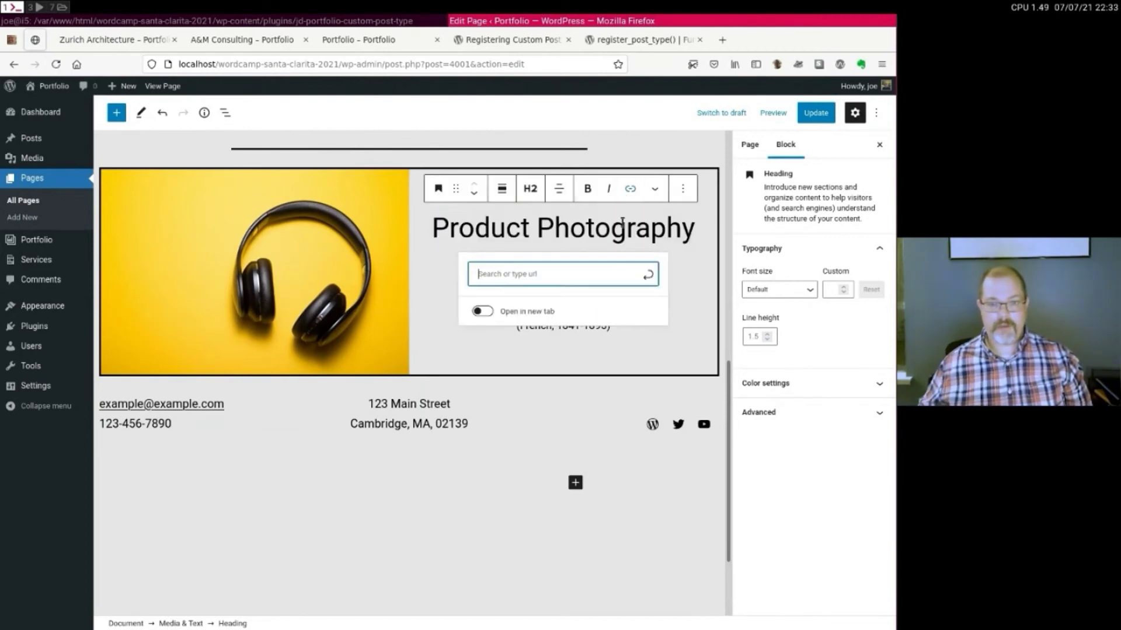
{"action": "type", "text": "p"}
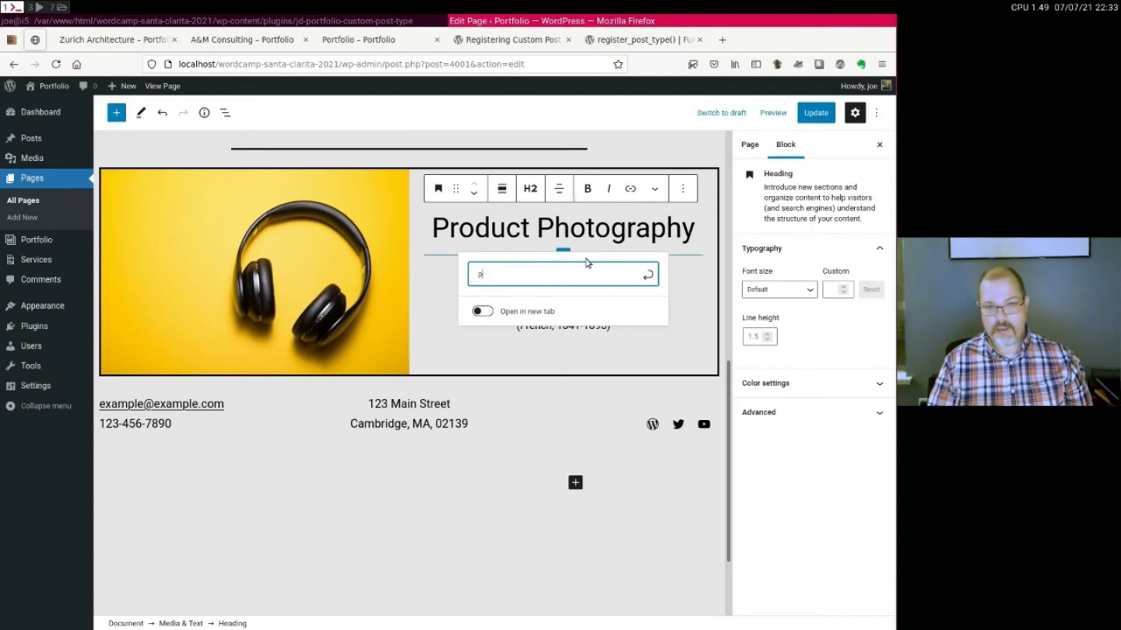
{"action": "type", "text": "hotog"}
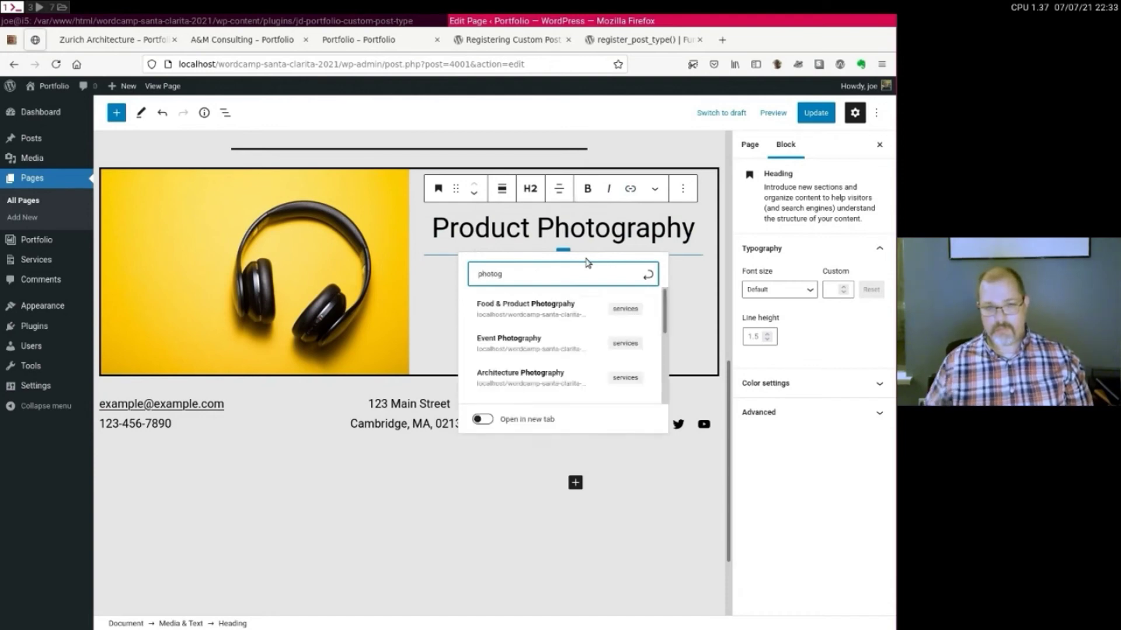
{"action": "left_click", "coordinate": [564, 312]}
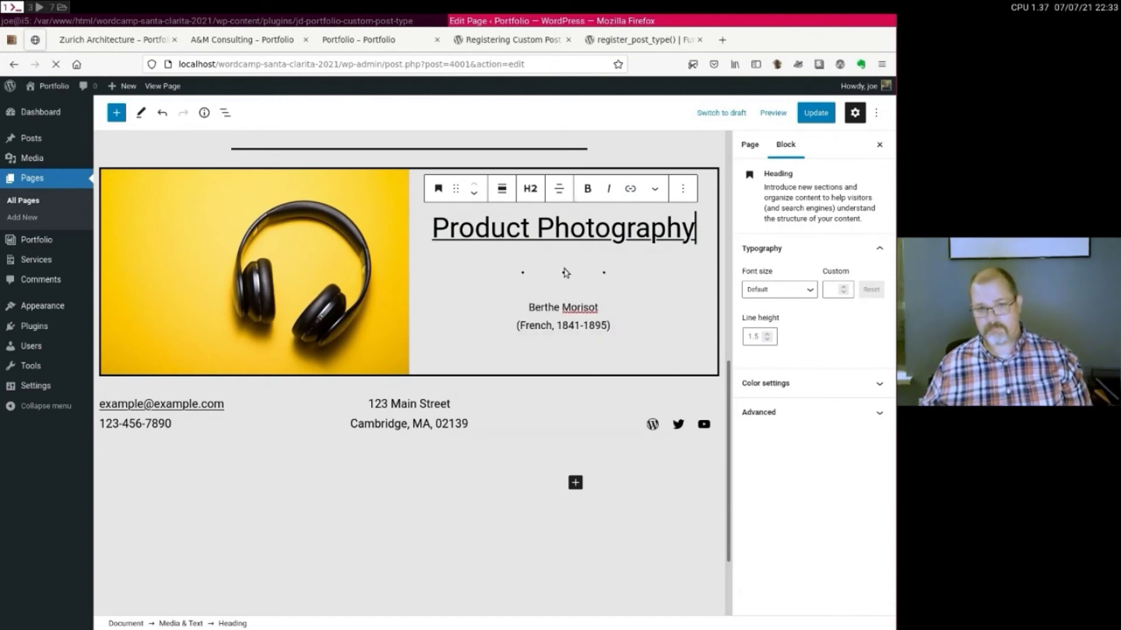
Delete the artist name and dates paragraph below the dotted separator in the Media & Text block.
{"action": "left_click_drag", "start_coordinate": [560, 306], "coordinate": [605, 332]}
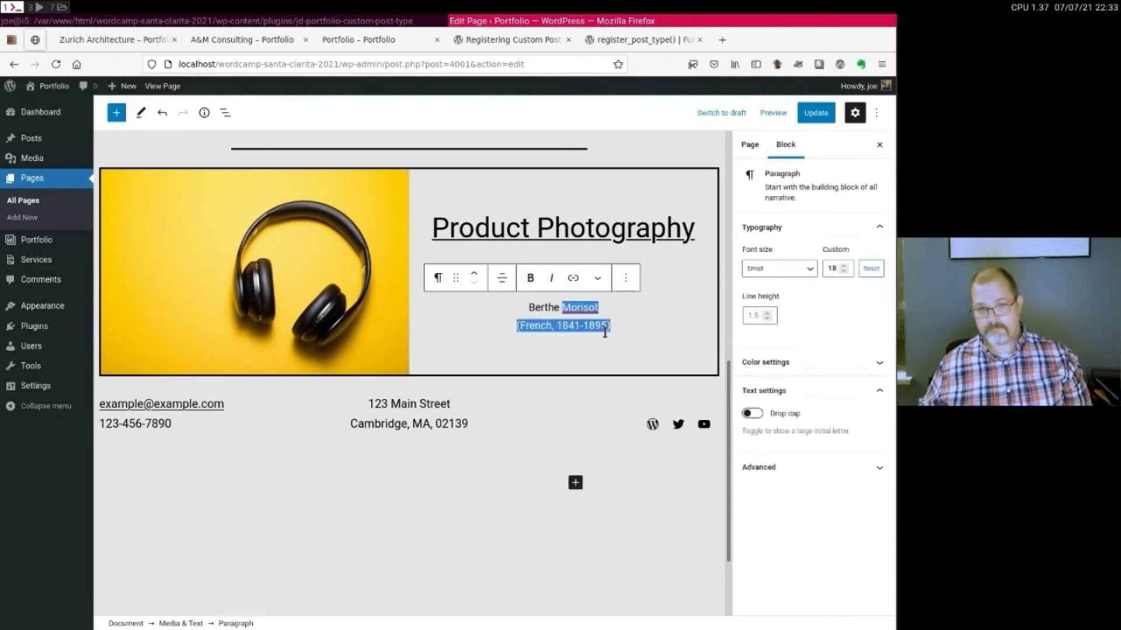
{"action": "key", "text": "End"}
{"action": "key", "text": "shift+Home"}
{"action": "key", "text": "shift+Up"}
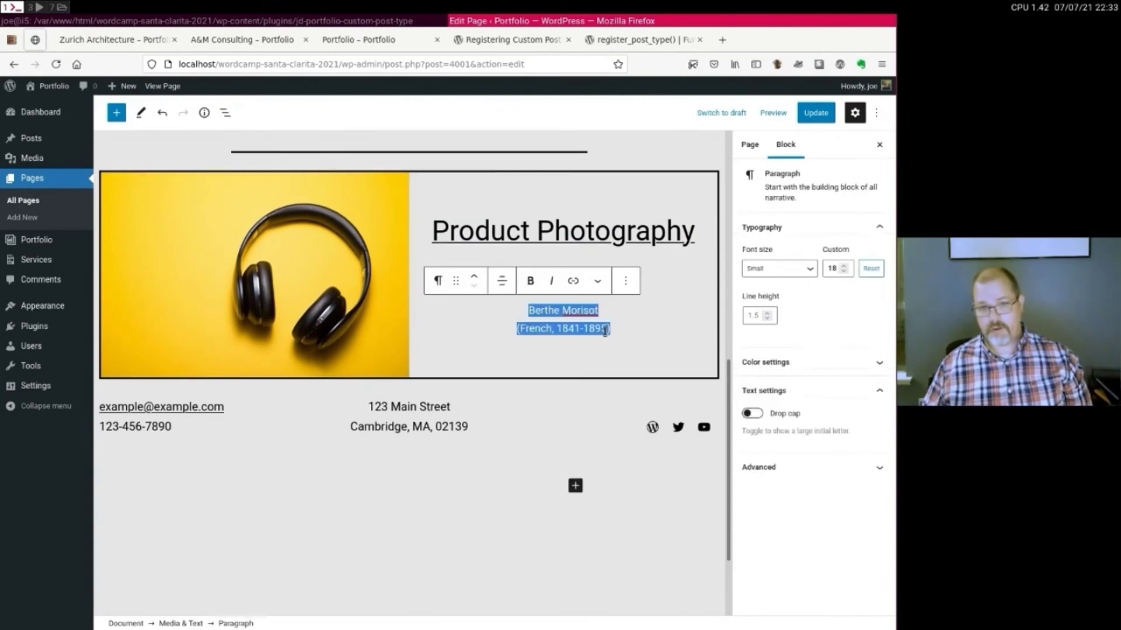
{"action": "key", "text": "BackSpace"}
{"action": "key", "text": "BackSpace"}
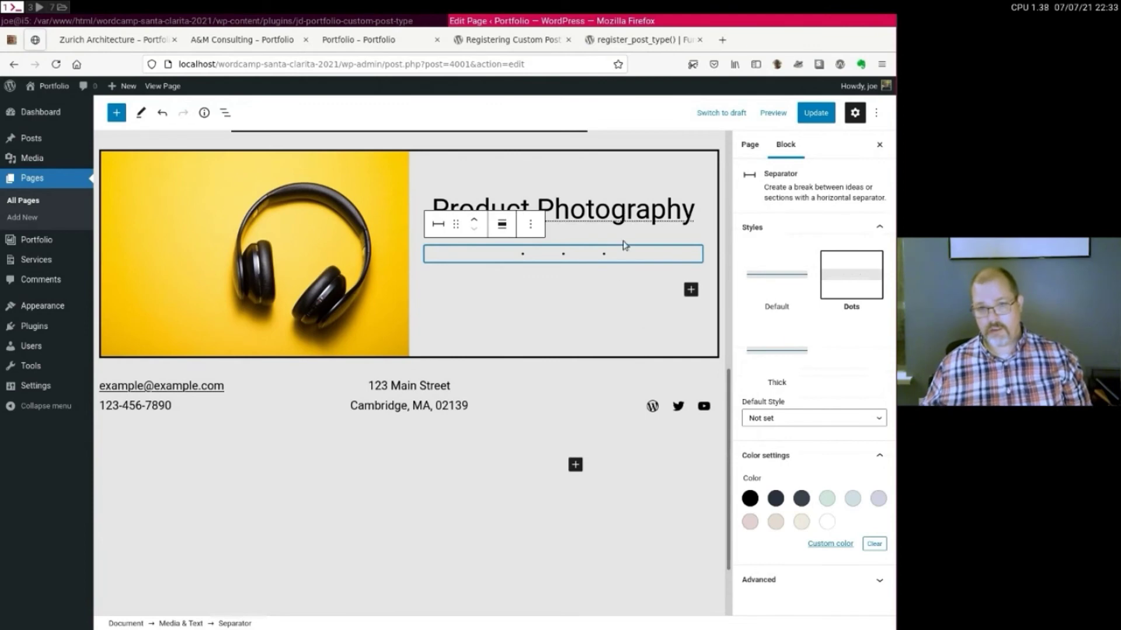
{"action": "left_click", "coordinate": [615, 290]}
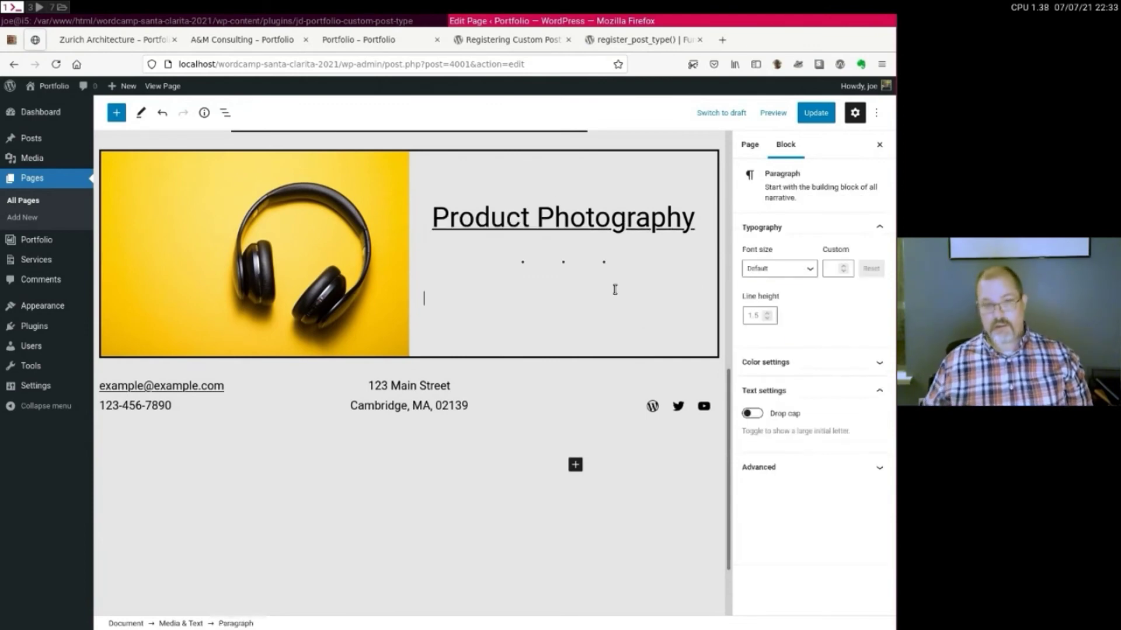
Update the page and open its published version at the headphones feature.
{"action": "left_click", "coordinate": [815, 113]}
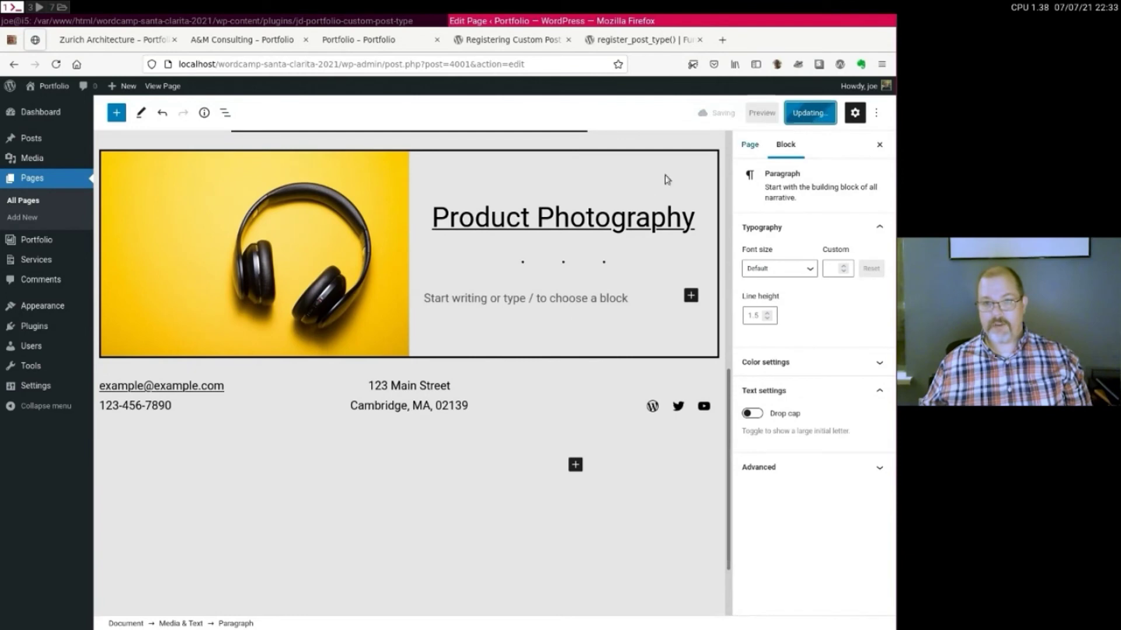
{"action": "left_click", "coordinate": [199, 594]}
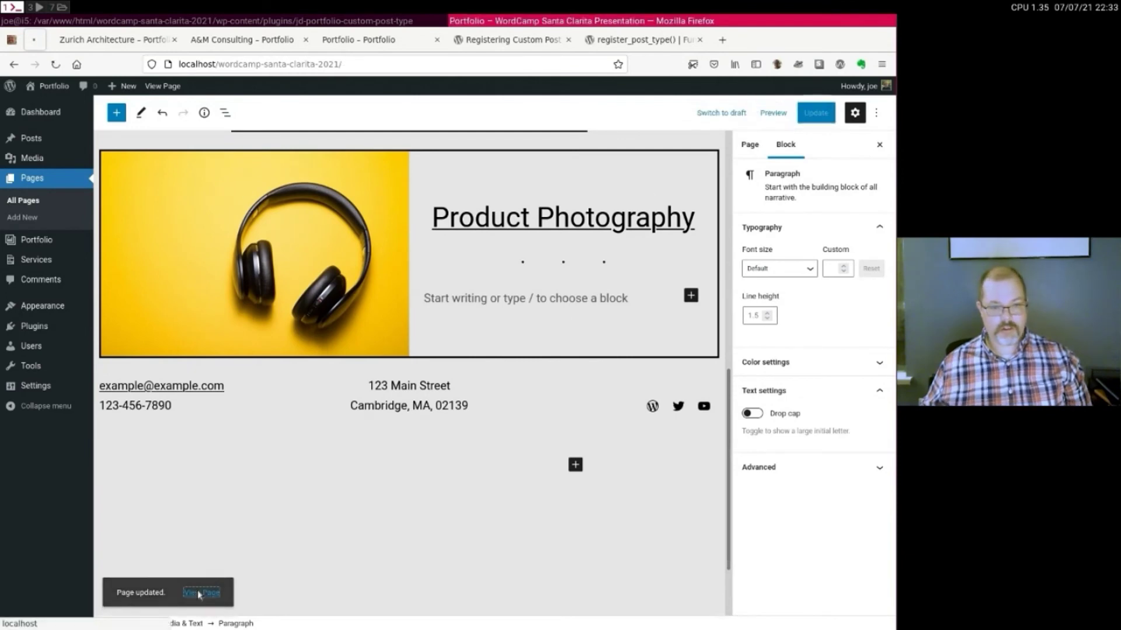
{"action": "scroll", "coordinate": [305, 451], "scroll_direction": "down", "scroll_amount": 5}
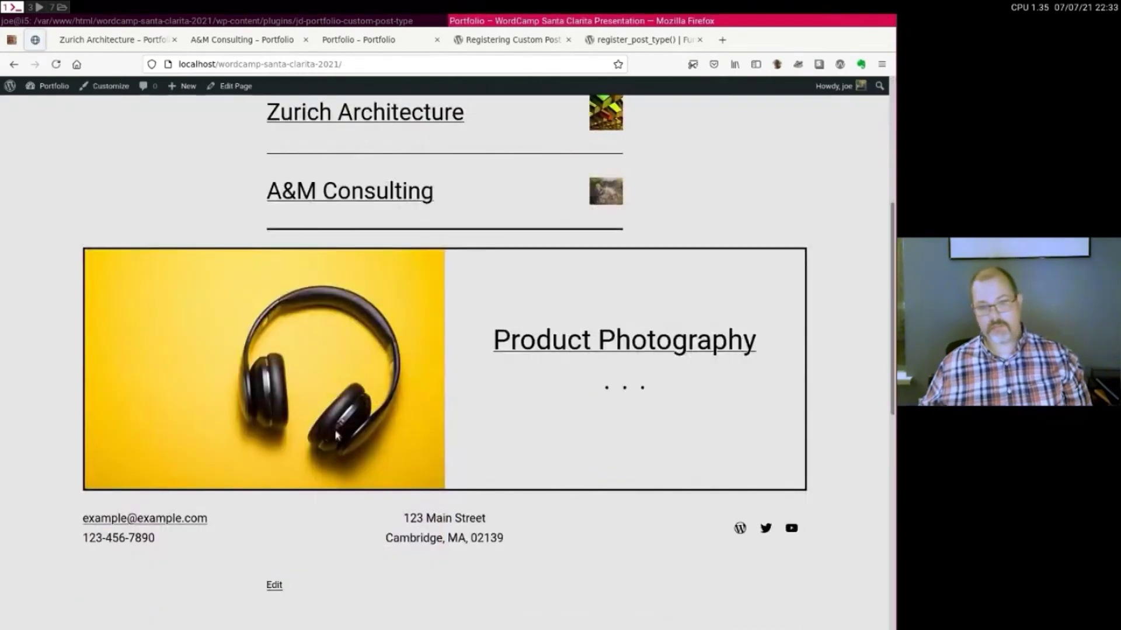
Follow the homepage's Product Photography link, review the service page, and return to look over the homepage layout.
{"action": "left_click", "coordinate": [591, 338]}
{"action": "scroll", "coordinate": [590, 343], "scroll_direction": "down", "scroll_amount": 5}
{"action": "scroll", "coordinate": [590, 347], "scroll_direction": "down", "scroll_amount": 10}
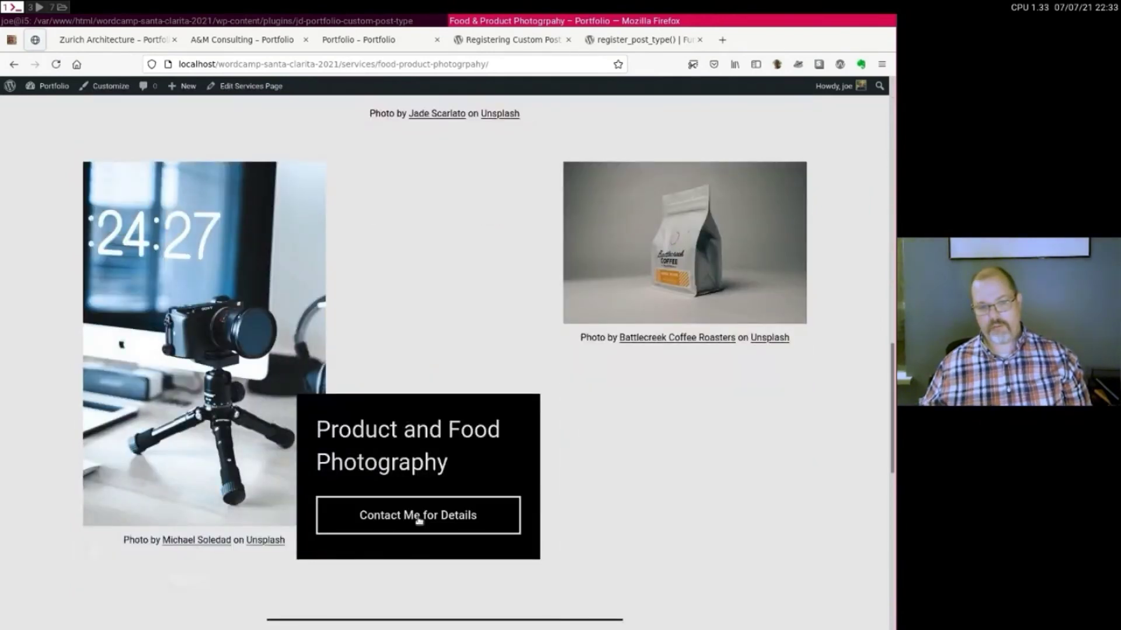
{"action": "scroll", "coordinate": [418, 520], "scroll_direction": "down", "scroll_amount": 1}
{"action": "scroll", "coordinate": [420, 518], "scroll_direction": "up", "scroll_amount": 2}
{"action": "scroll", "coordinate": [423, 448], "scroll_direction": "down", "scroll_amount": 2}
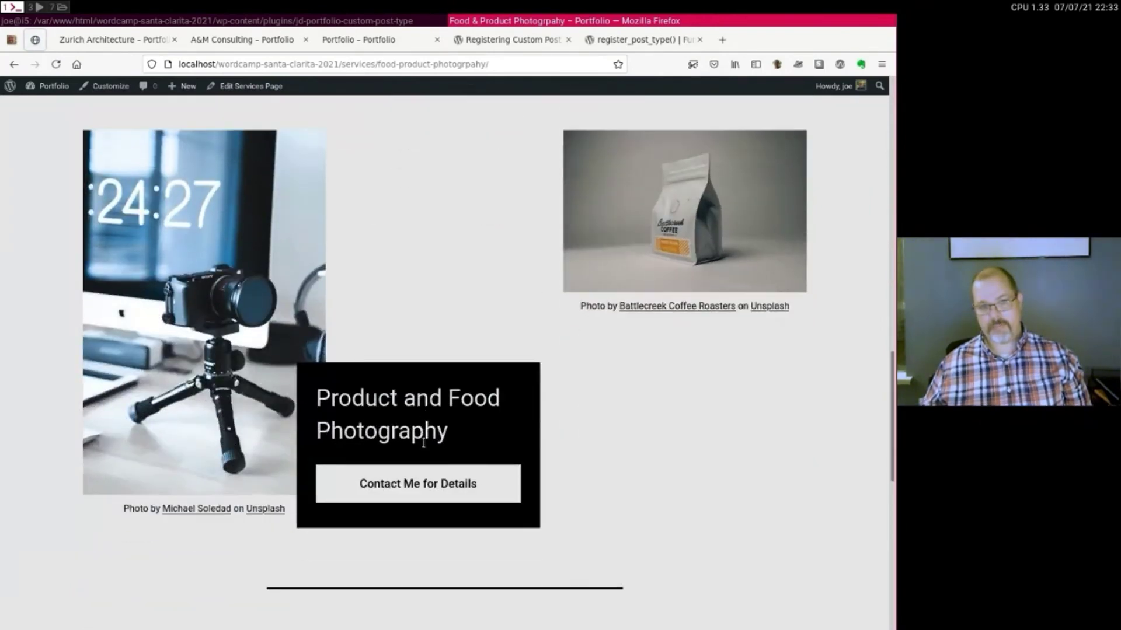
{"action": "scroll", "coordinate": [417, 433], "scroll_direction": "up", "scroll_amount": 8}
{"action": "right_click", "coordinate": [2, 213]}
{"action": "left_click", "coordinate": [17, 220]}
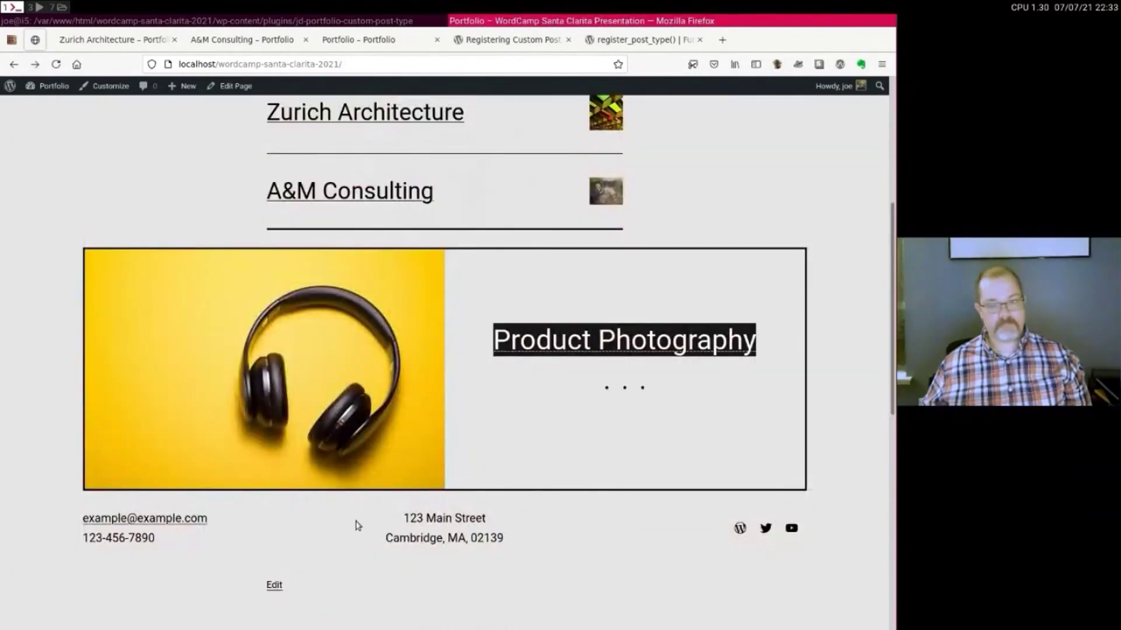
{"action": "scroll", "coordinate": [357, 524], "scroll_direction": "up", "scroll_amount": 5}
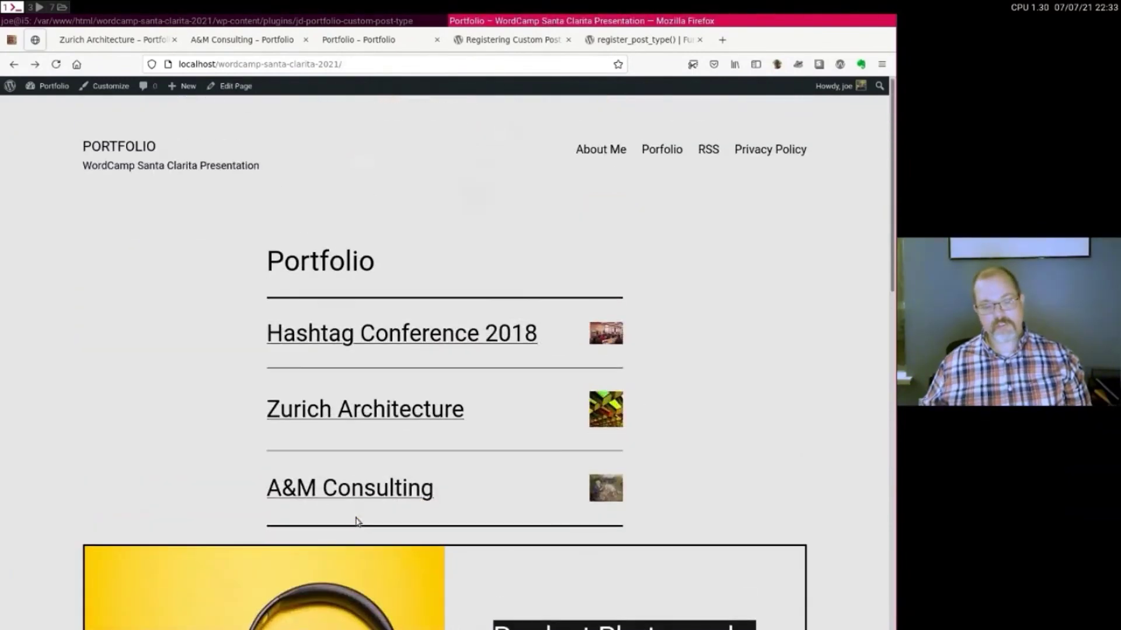
{"action": "scroll", "coordinate": [358, 520], "scroll_direction": "down", "scroll_amount": 5}
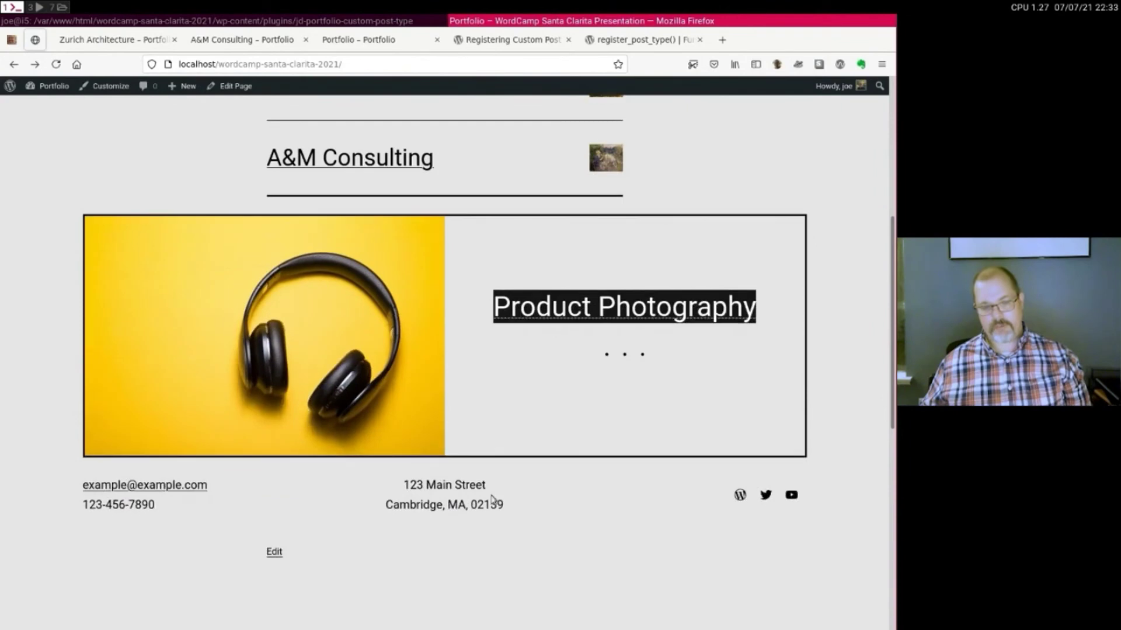
{"action": "scroll", "coordinate": [493, 500], "scroll_direction": "up", "scroll_amount": 2}
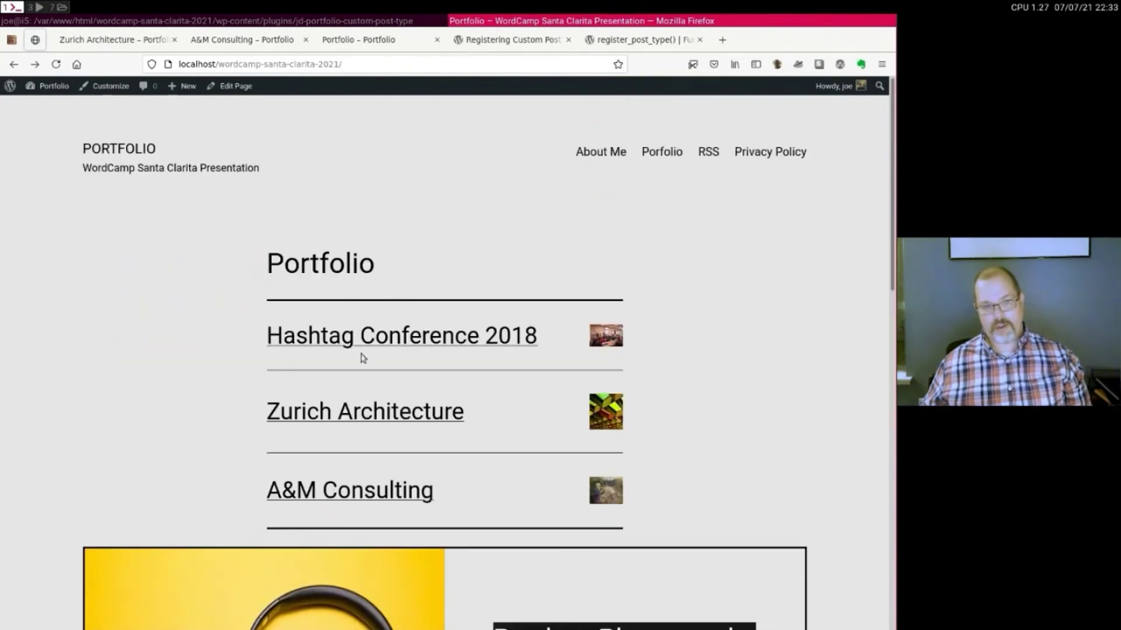
Set the site's background color to #ffffff in the theme customizer and publish the change.
{"action": "left_click", "coordinate": [108, 86]}
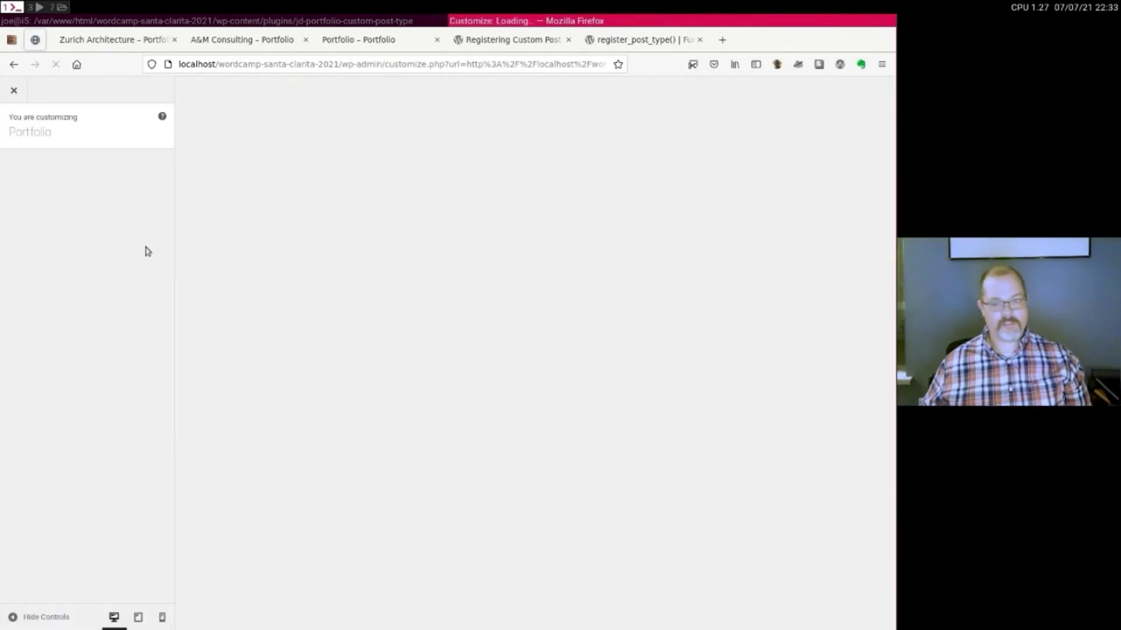
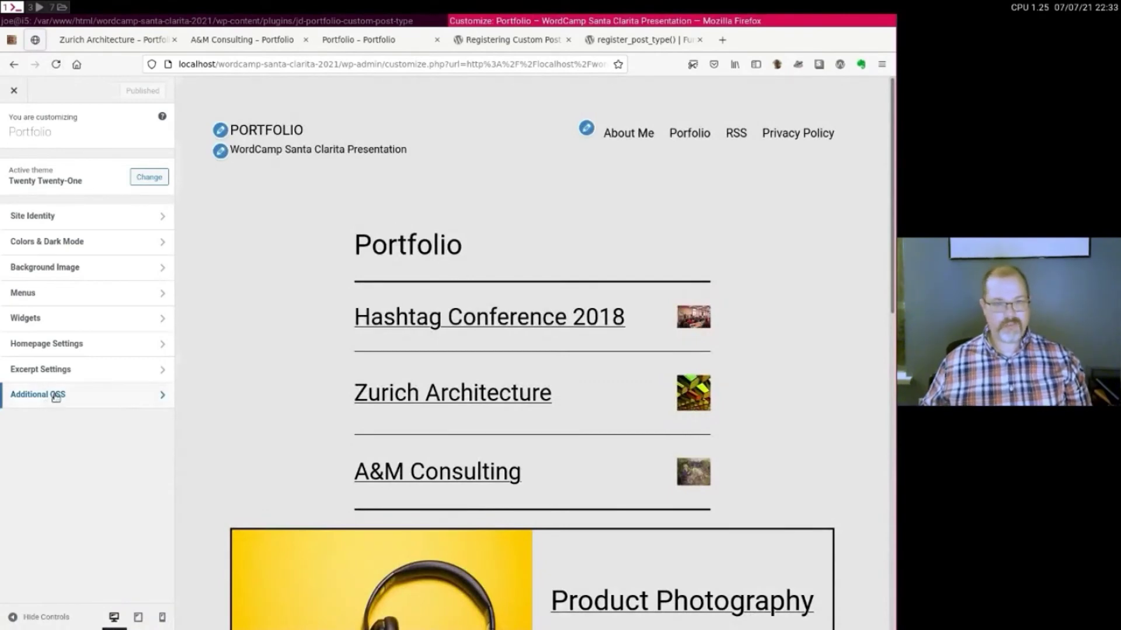
{"action": "left_click", "coordinate": [94, 224]}
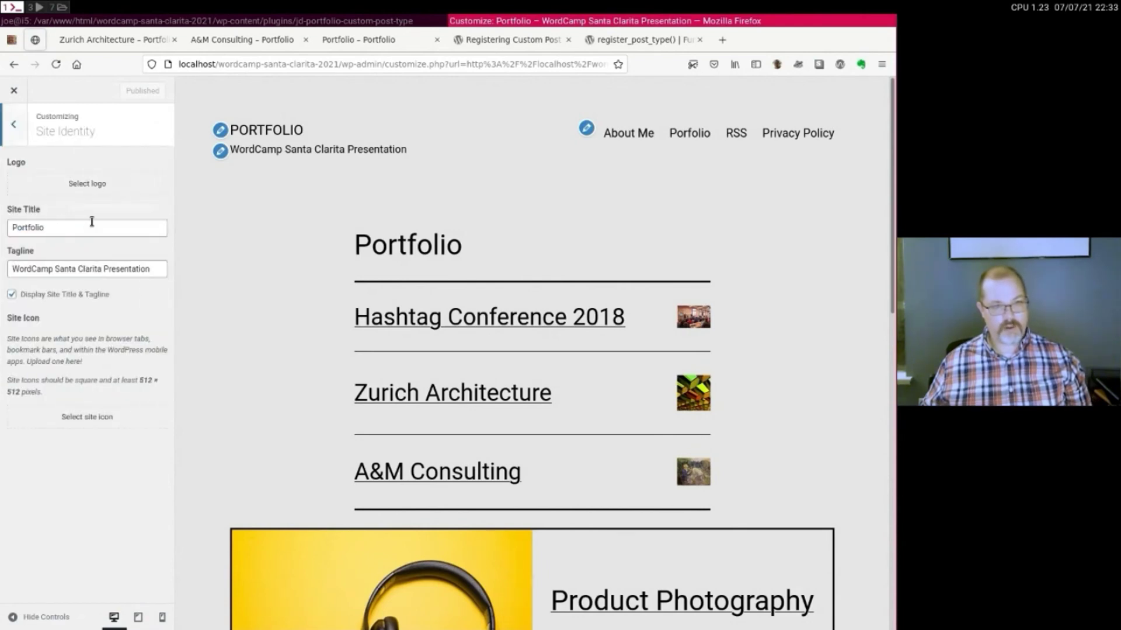
{"action": "left_click", "coordinate": [18, 125]}
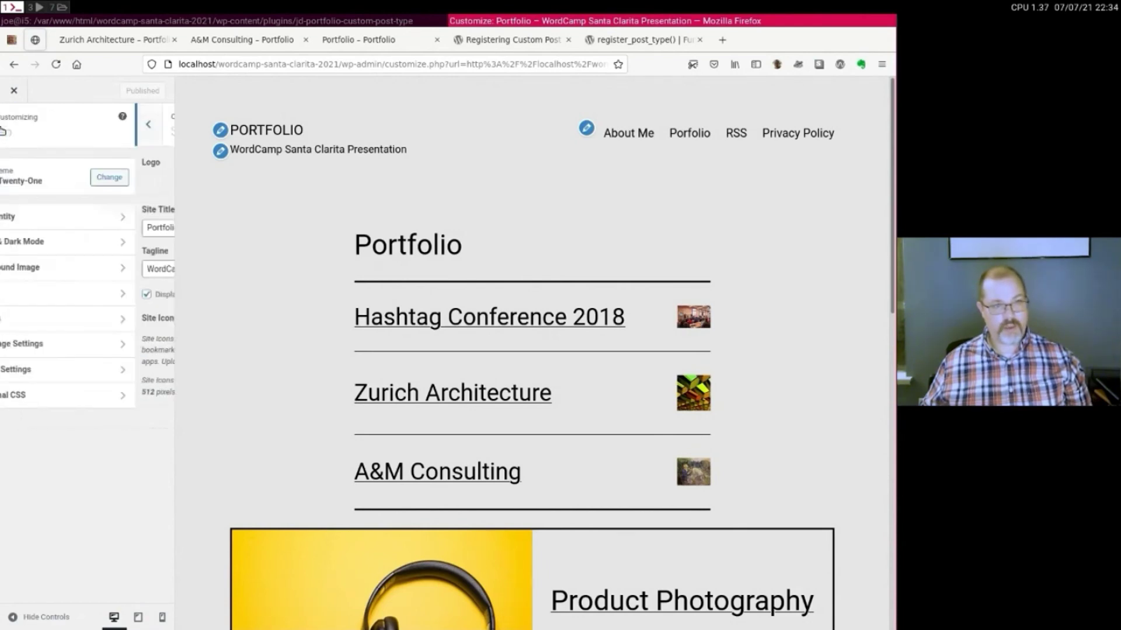
{"action": "left_click", "coordinate": [71, 245]}
{"action": "left_click", "coordinate": [25, 180]}
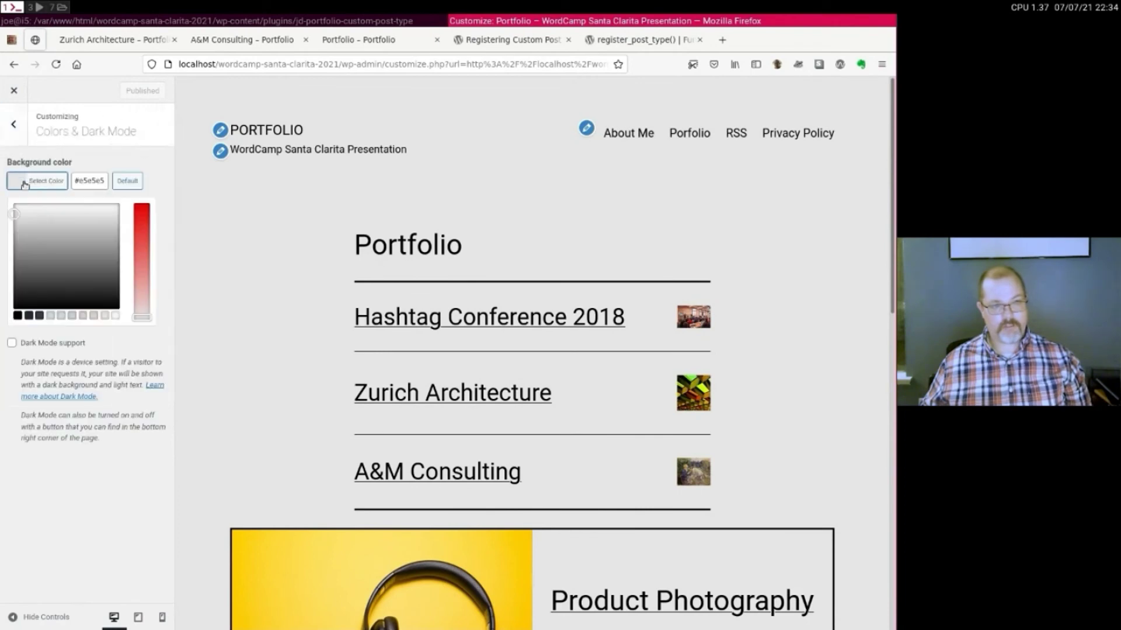
{"action": "left_click_drag", "start_coordinate": [26, 220], "coordinate": [14, 203]}
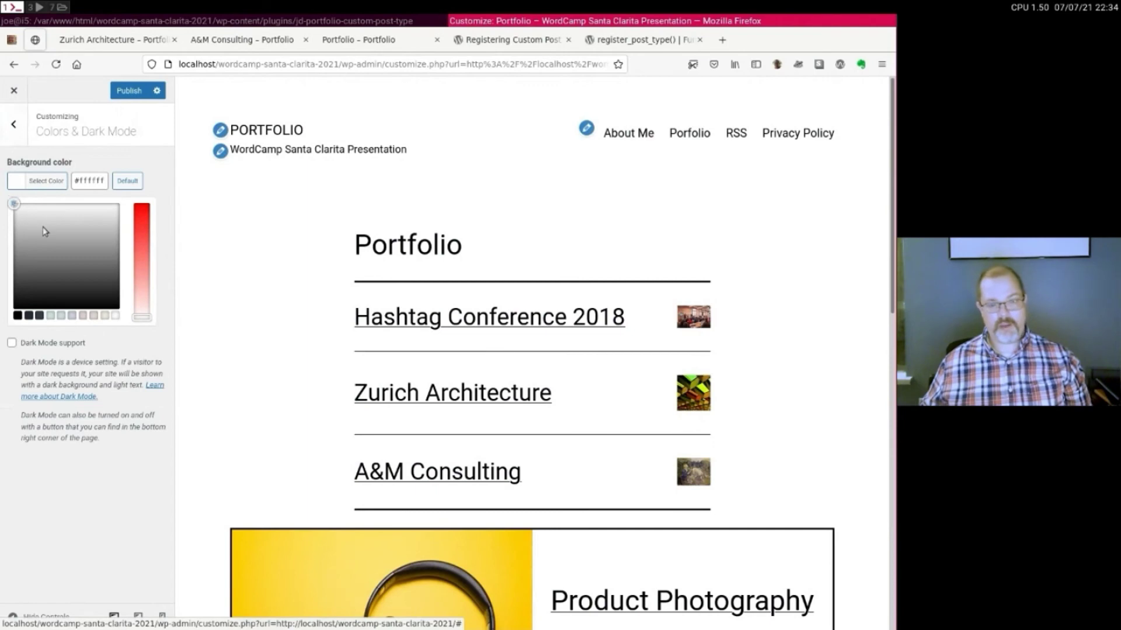
{"action": "left_click", "coordinate": [144, 93]}
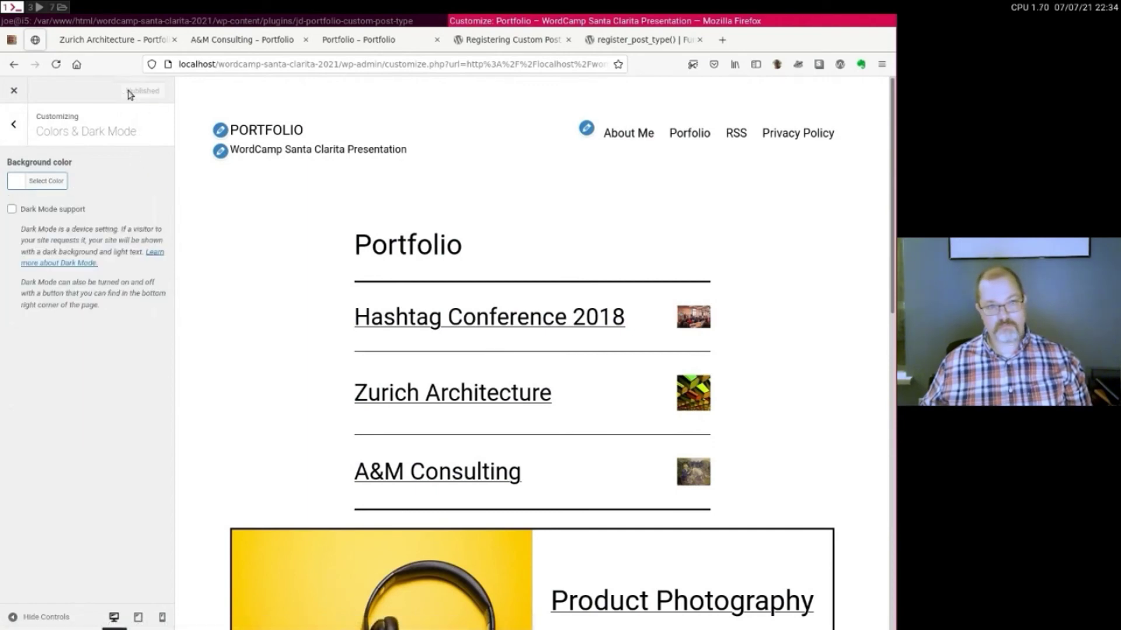
Enable Dark Mode support for the theme and return from the customizer to the homepage.
{"action": "left_click", "coordinate": [12, 209]}
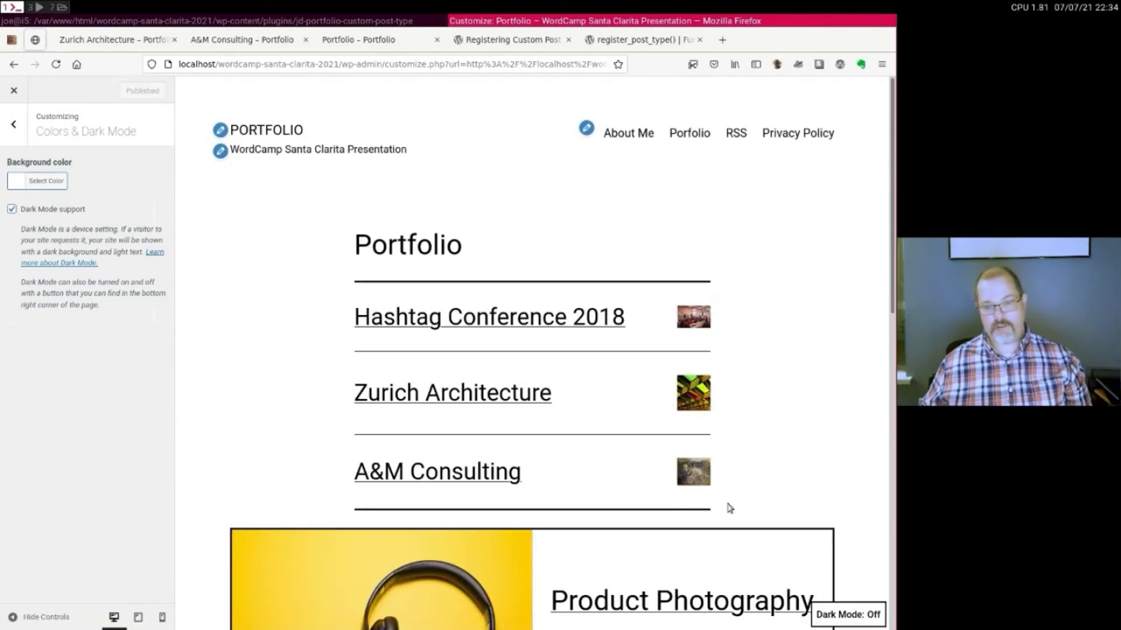
{"action": "left_click", "coordinate": [10, 89]}
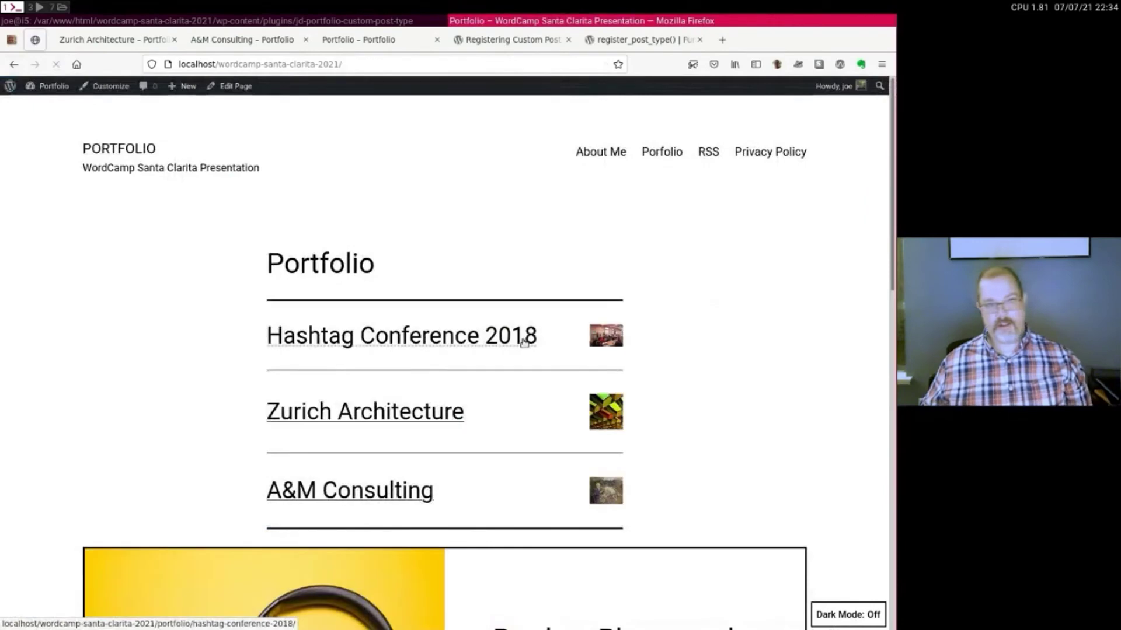
Examine the homepage in dark mode, switch dark mode back off, and review the portfolio list and service feature.
{"action": "left_click", "coordinate": [824, 612]}
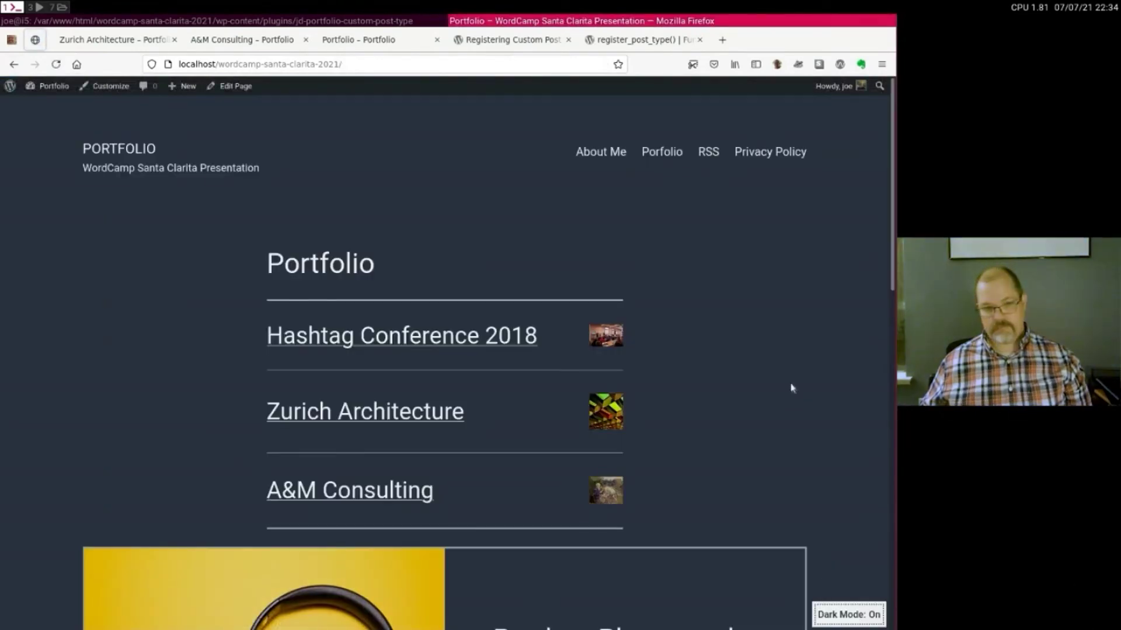
{"action": "scroll", "coordinate": [792, 379], "scroll_direction": "down", "scroll_amount": 10}
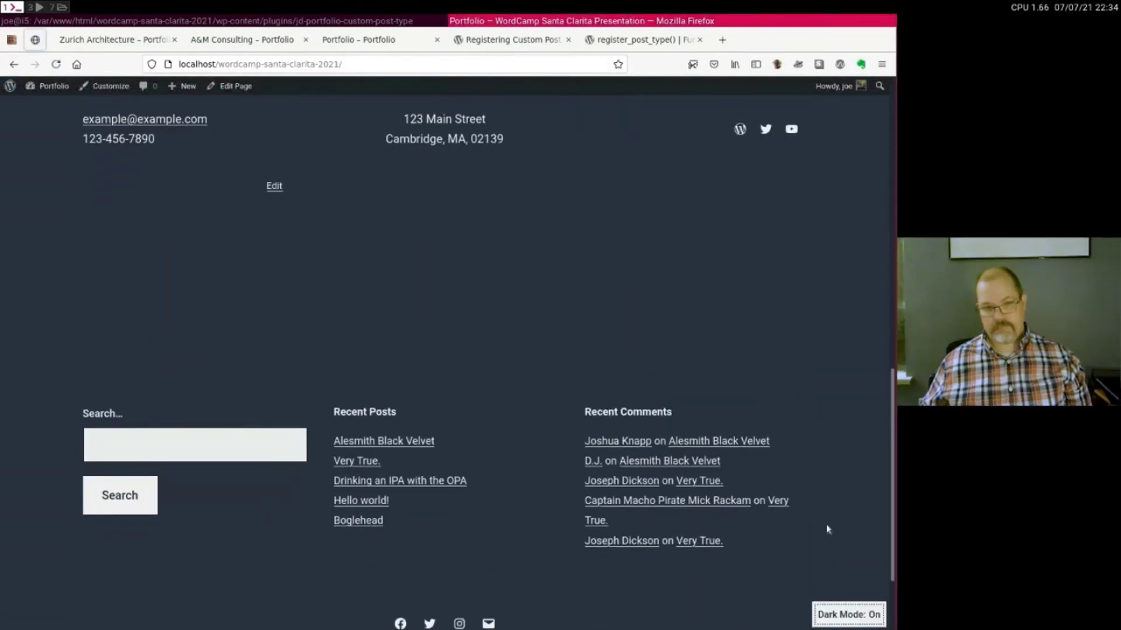
{"action": "left_click", "coordinate": [829, 615]}
{"action": "scroll", "coordinate": [740, 508], "scroll_direction": "up", "scroll_amount": 10}
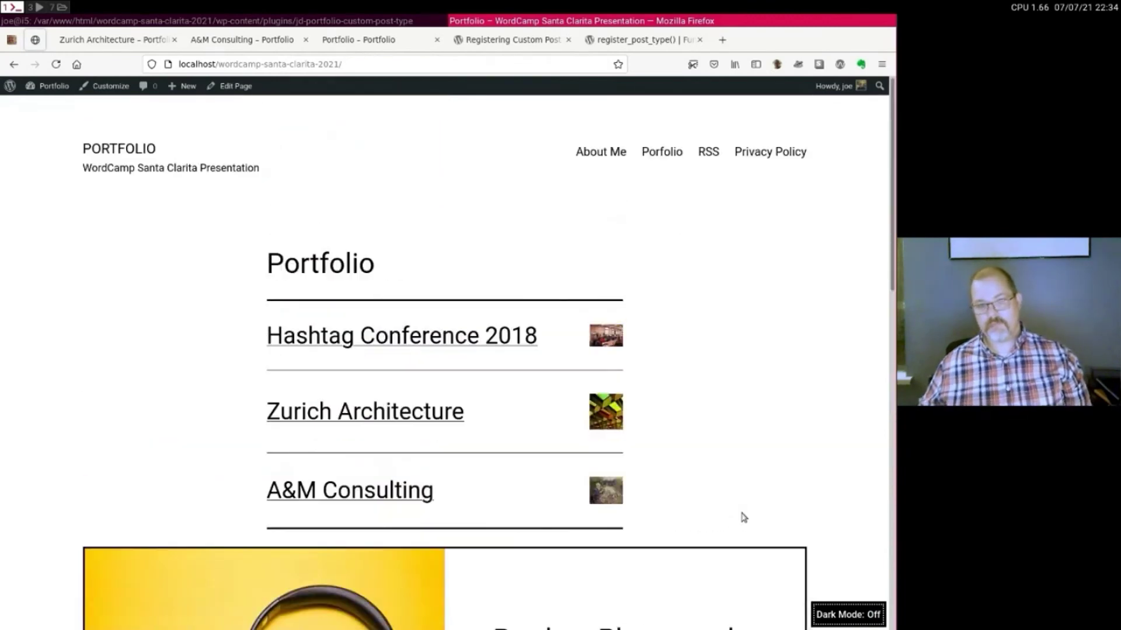
{"action": "scroll", "coordinate": [734, 494], "scroll_direction": "down", "scroll_amount": 1}
{"action": "scroll", "coordinate": [734, 453], "scroll_direction": "up", "scroll_amount": 1}
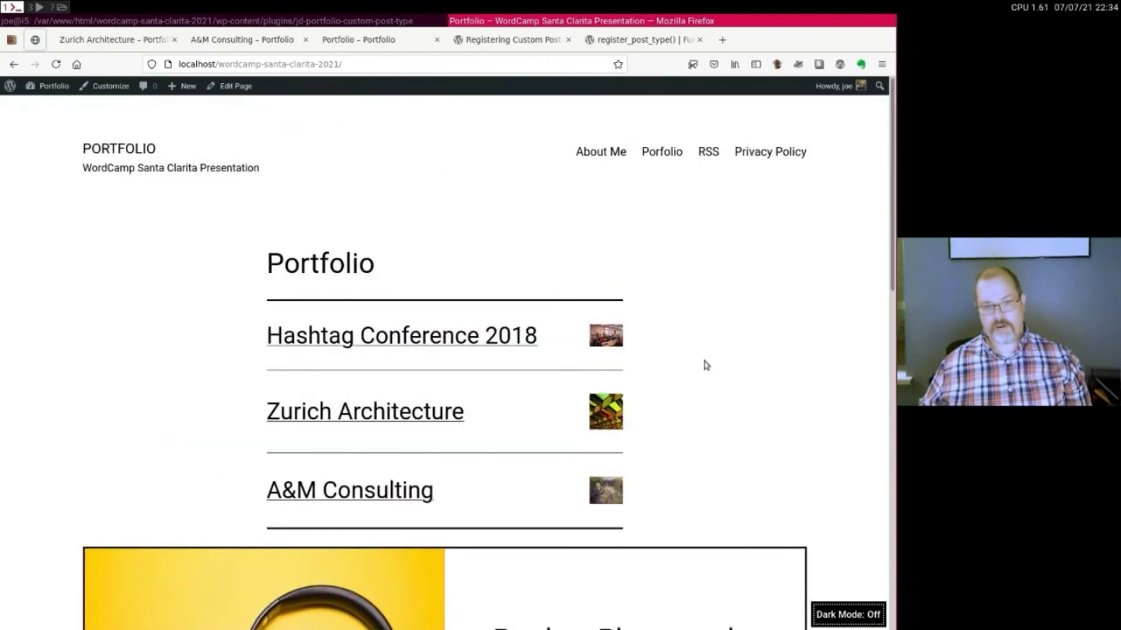
{"action": "scroll", "coordinate": [703, 356], "scroll_direction": "down", "scroll_amount": 5}
{"action": "scroll", "coordinate": [700, 361], "scroll_direction": "down", "scroll_amount": 1}
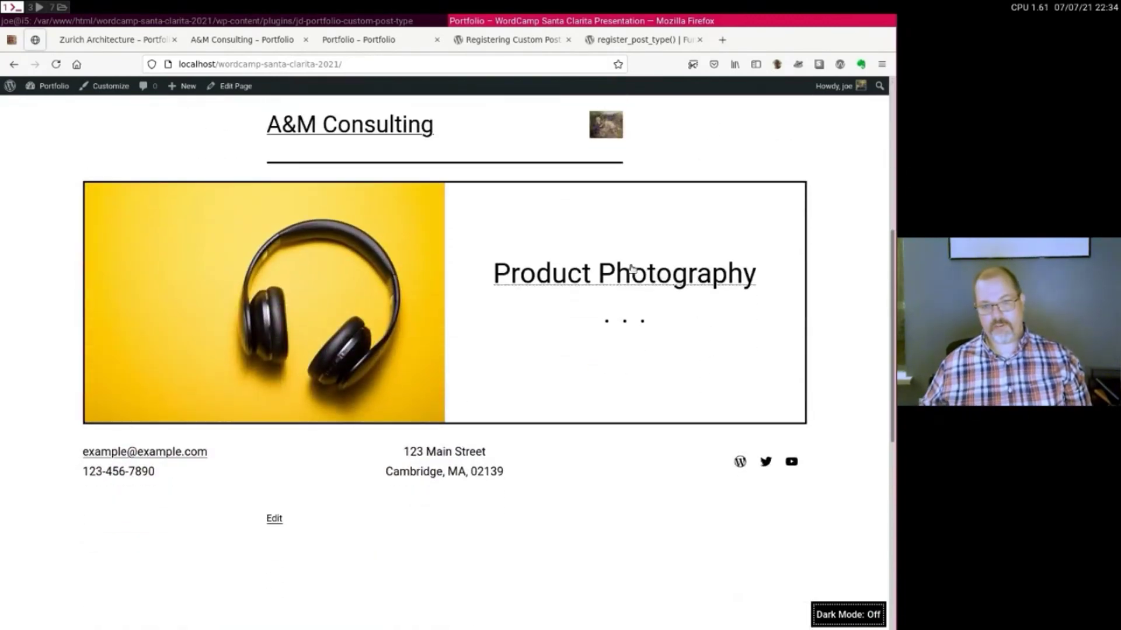
{"action": "scroll", "coordinate": [510, 205], "scroll_direction": "up", "scroll_amount": 5}
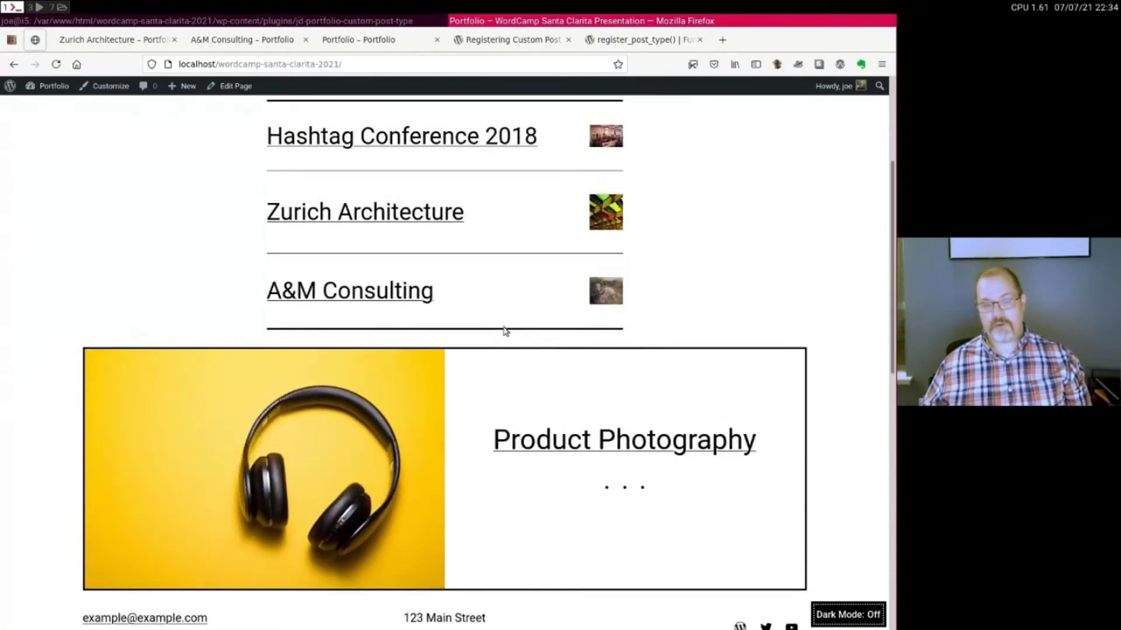
{"action": "scroll", "coordinate": [495, 341], "scroll_direction": "down", "scroll_amount": 1}
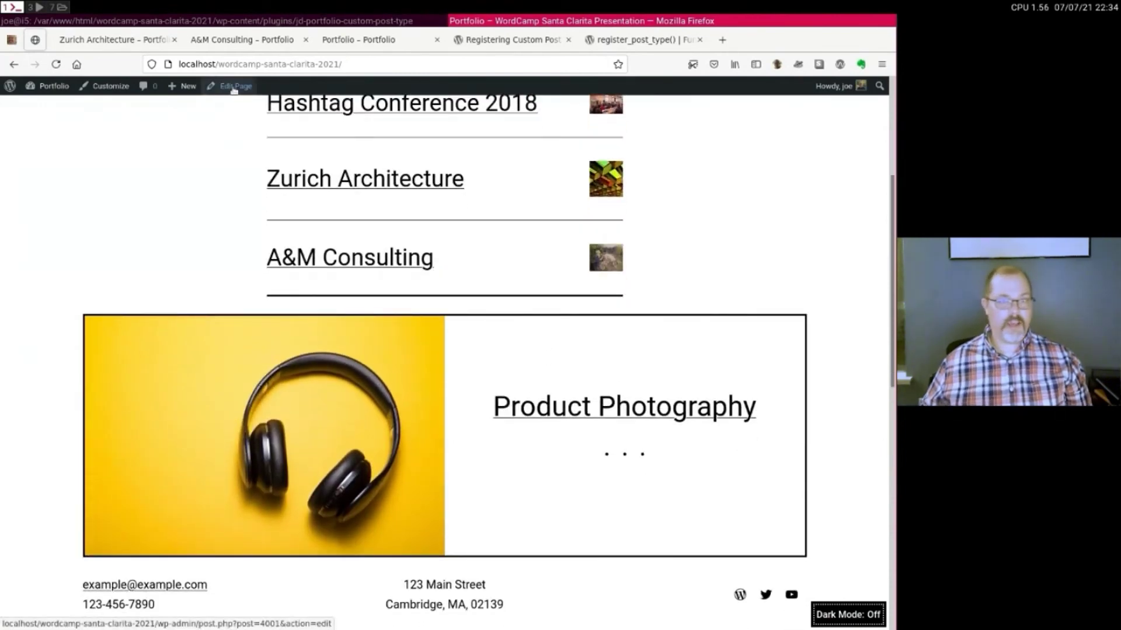
Open the homepage for editing and insert an H2 heading block between the A&M Consulting entry and the thick separator.
{"action": "left_click", "coordinate": [229, 85]}
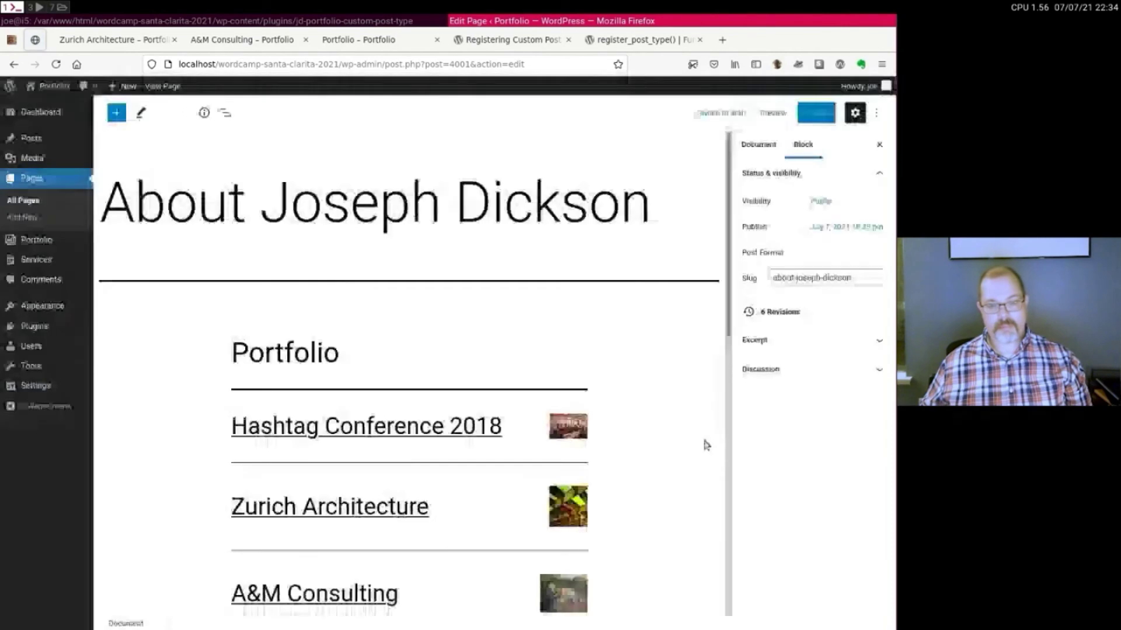
{"action": "scroll", "coordinate": [550, 353], "scroll_direction": "down", "scroll_amount": 12}
{"action": "scroll", "coordinate": [526, 313], "scroll_direction": "up", "scroll_amount": 2}
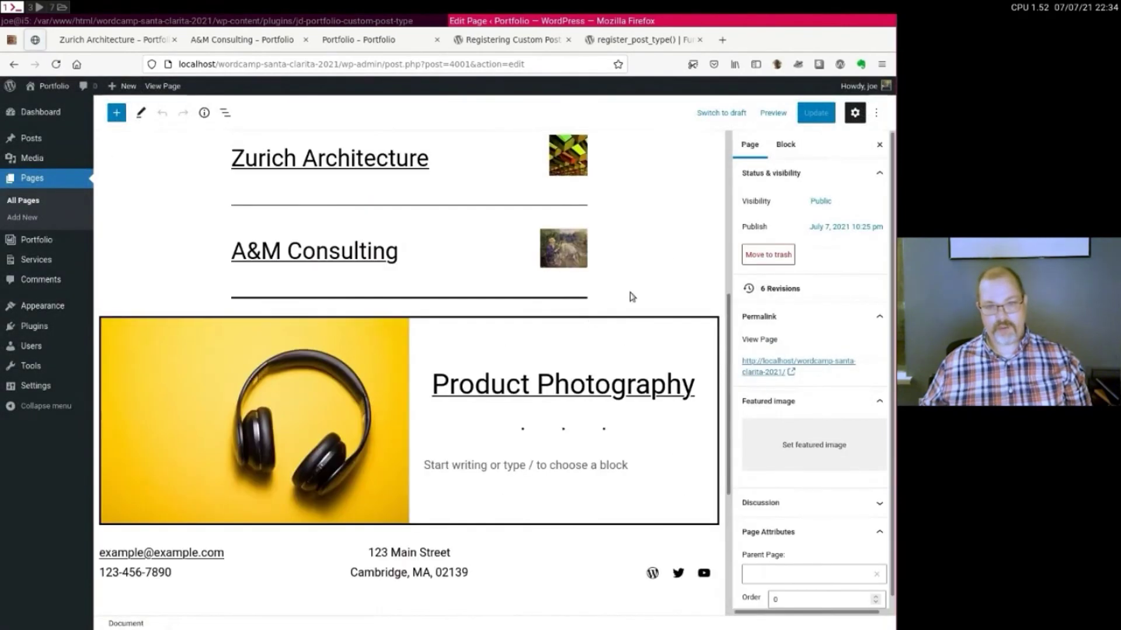
{"action": "left_click", "coordinate": [567, 302]}
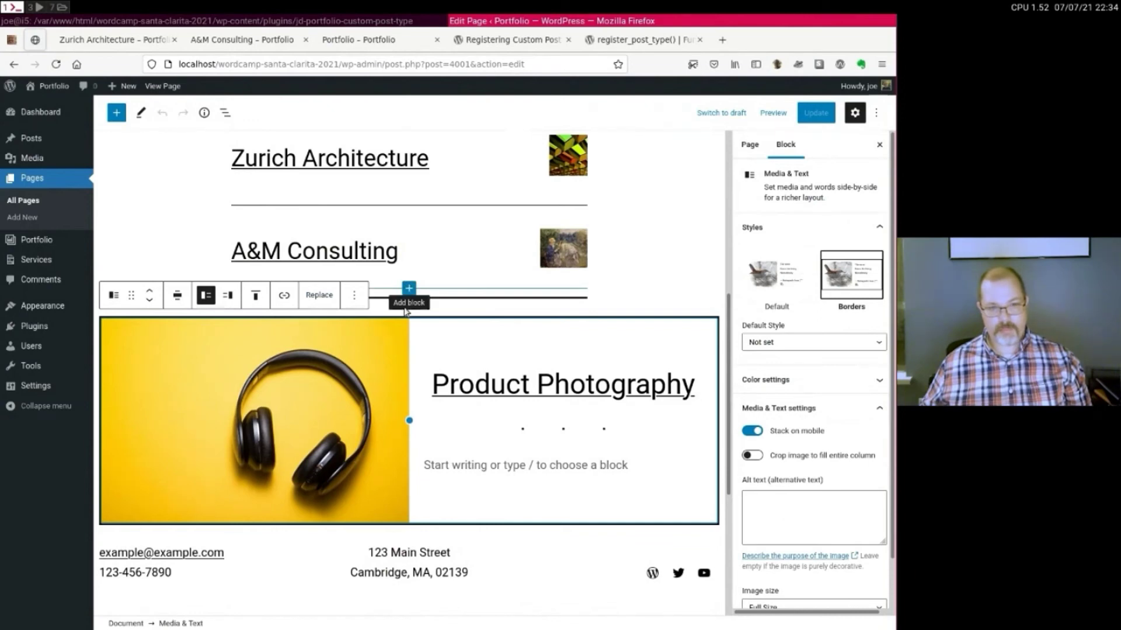
{"action": "left_click", "coordinate": [411, 291]}
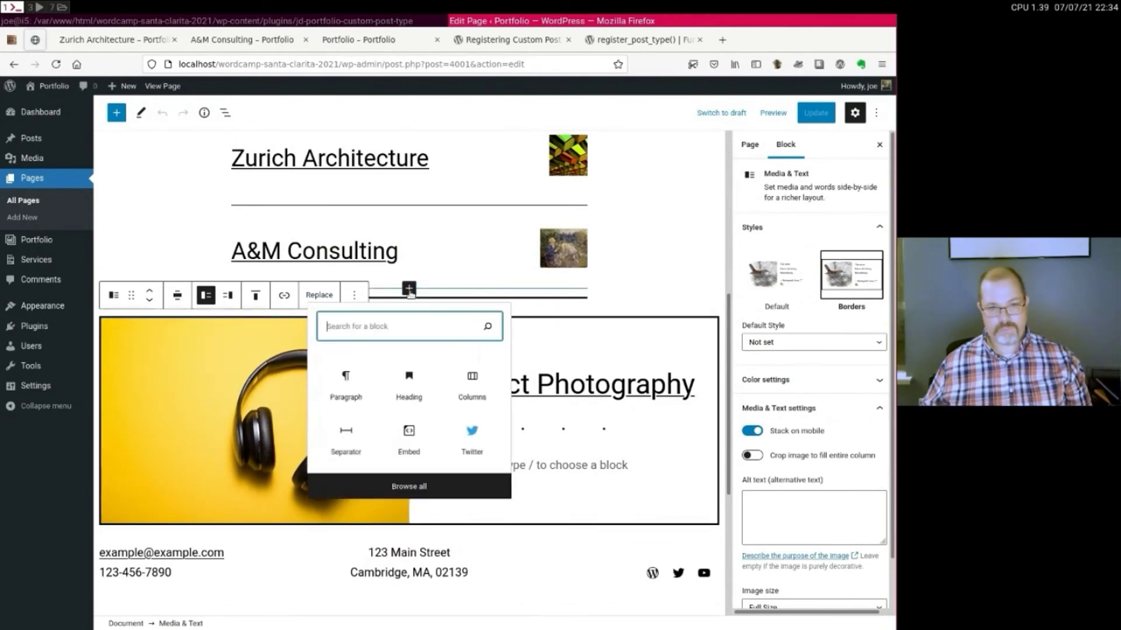
{"action": "left_click", "coordinate": [408, 388]}
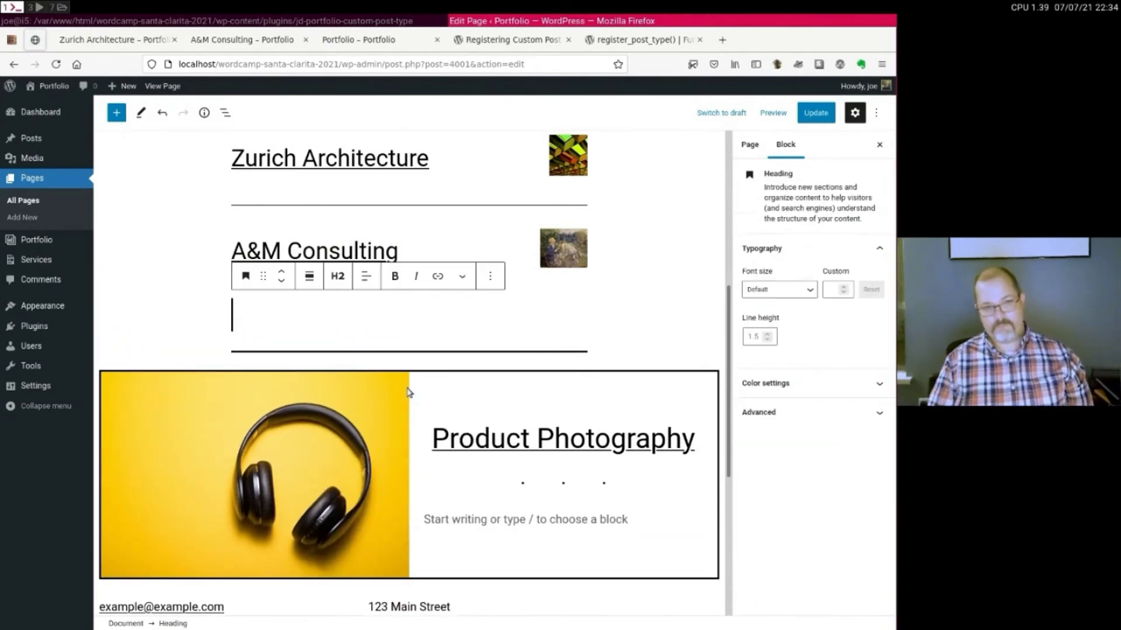
Enter "Services for Hire" as the text of the new heading.
{"action": "type", "text": "Services"}
{"action": "type", "text": " IU"}
{"action": "key", "text": "BackSpace"}
{"action": "type", "text": "Pro"}
{"action": "key", "text": "BackSpace"}
{"action": "key", "text": "BackSpace"}
{"action": "key", "text": "BackSpace"}
{"action": "key", "text": "BackSpace"}
{"action": "key", "text": "BackSpace"}
{"action": "type", "text": "for Hire"}
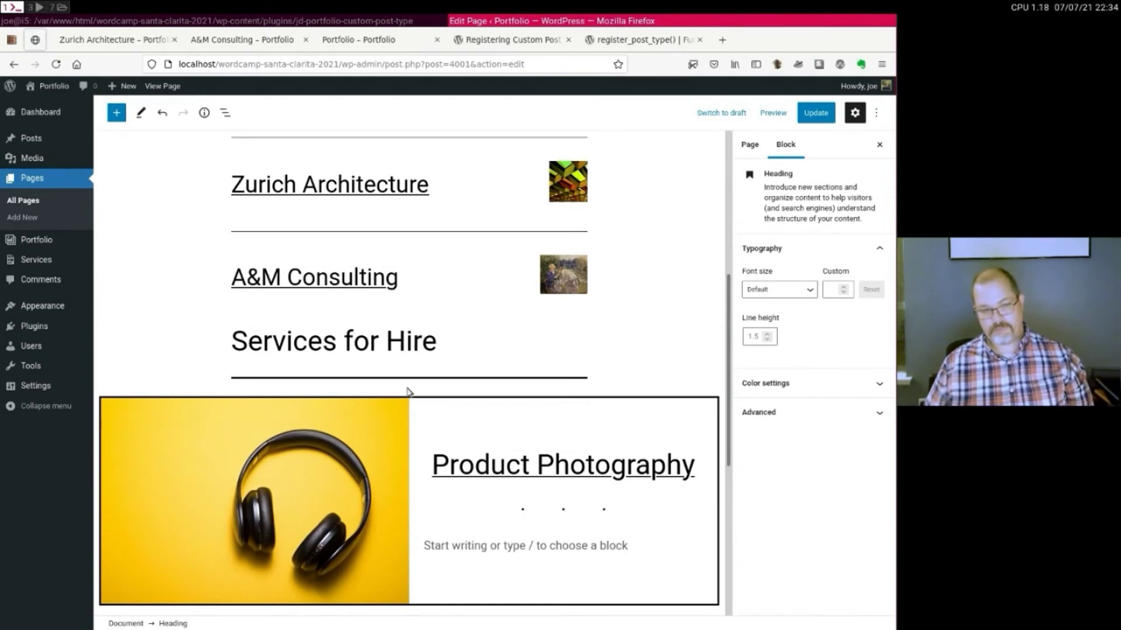
Move the "Services for Hire" heading below the thick separator and duplicate the Product Photography media and text block.
{"action": "key", "text": "shift+Home"}
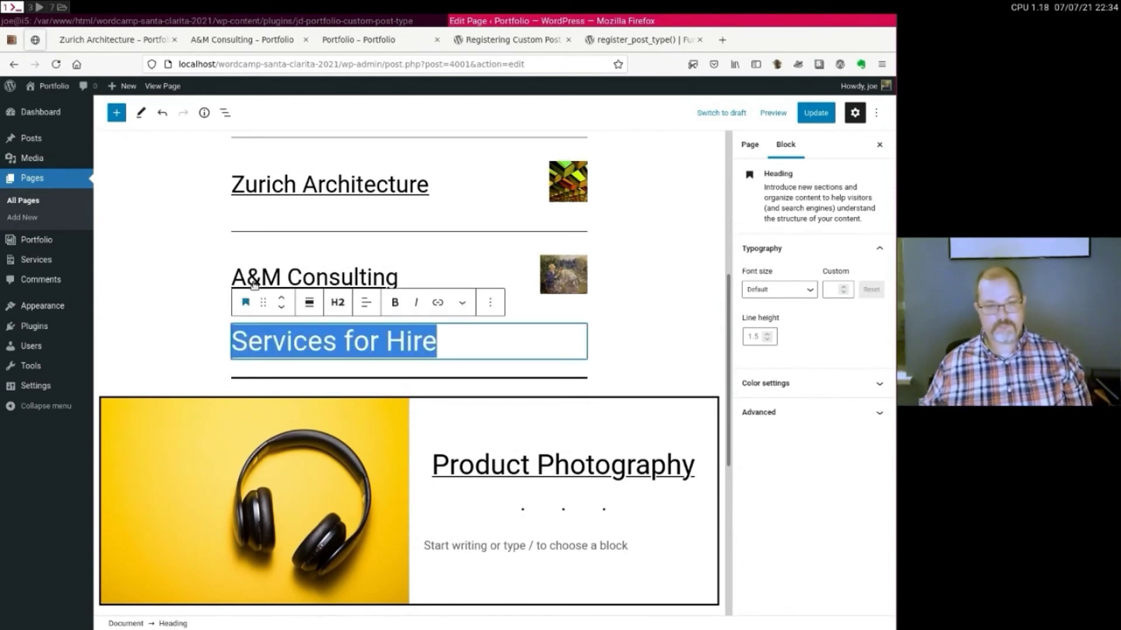
{"action": "left_click", "coordinate": [283, 307]}
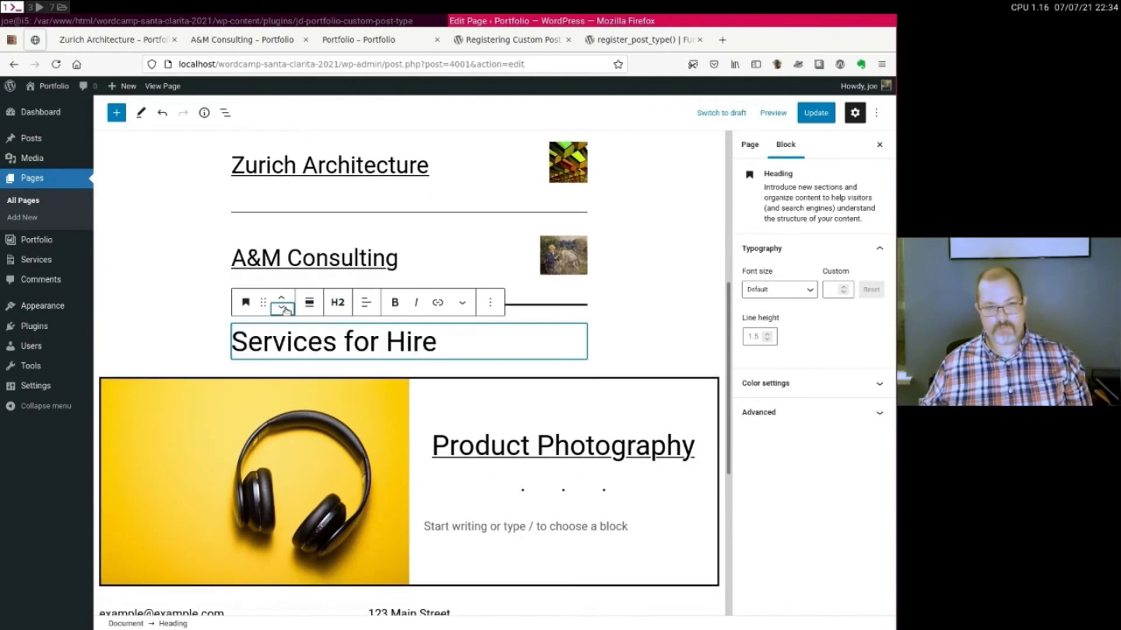
{"action": "scroll", "coordinate": [528, 464], "scroll_direction": "down", "scroll_amount": 3}
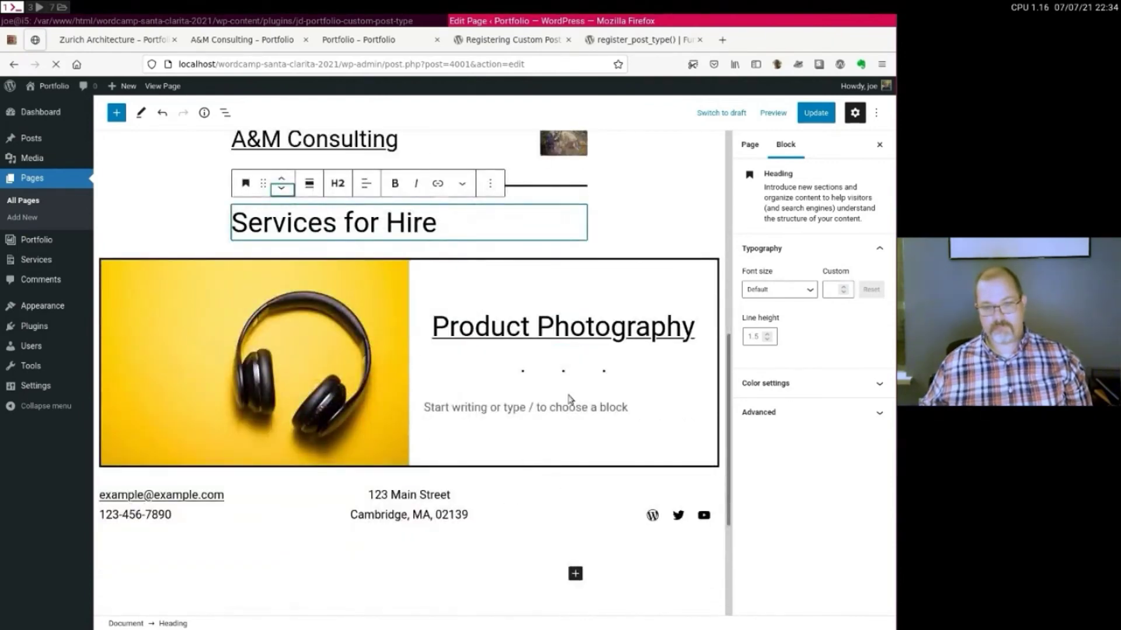
{"action": "left_click", "coordinate": [231, 442]}
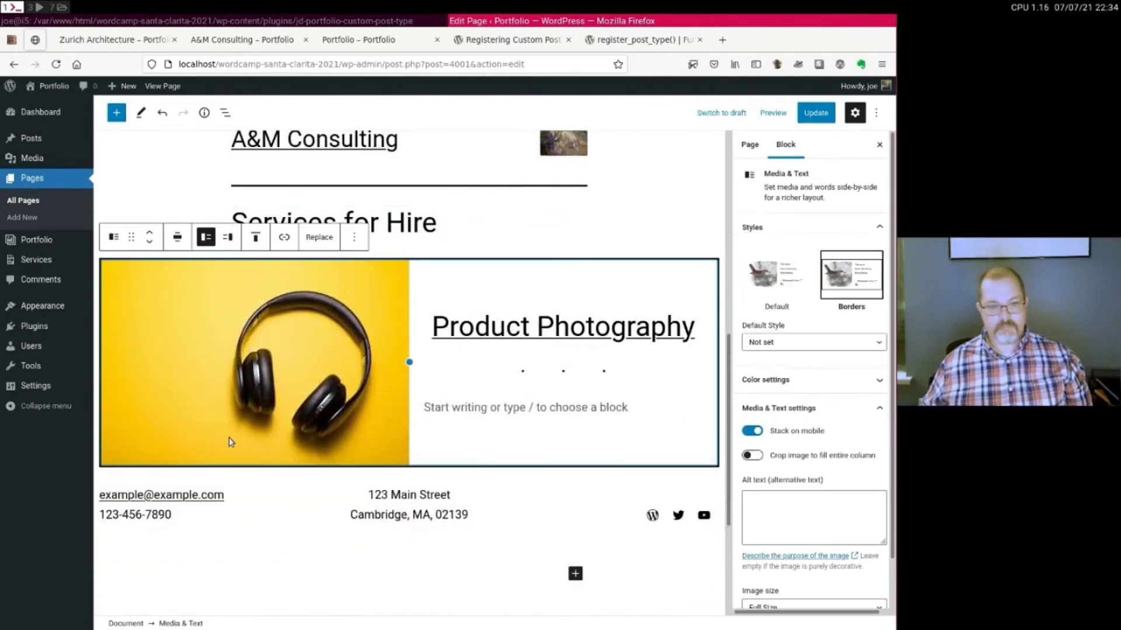
{"action": "left_click", "coordinate": [354, 237]}
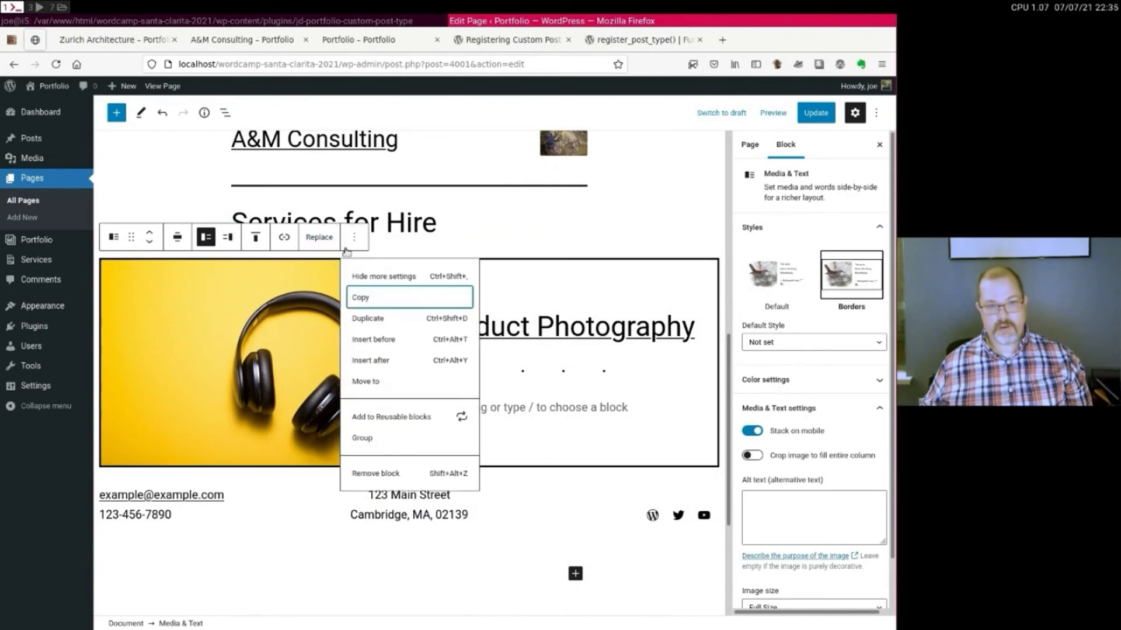
{"action": "left_click", "coordinate": [383, 320]}
Change the heading text in the duplicated media and text block to "Architecture Photography".
{"action": "scroll", "coordinate": [365, 467], "scroll_direction": "down", "scroll_amount": 3}
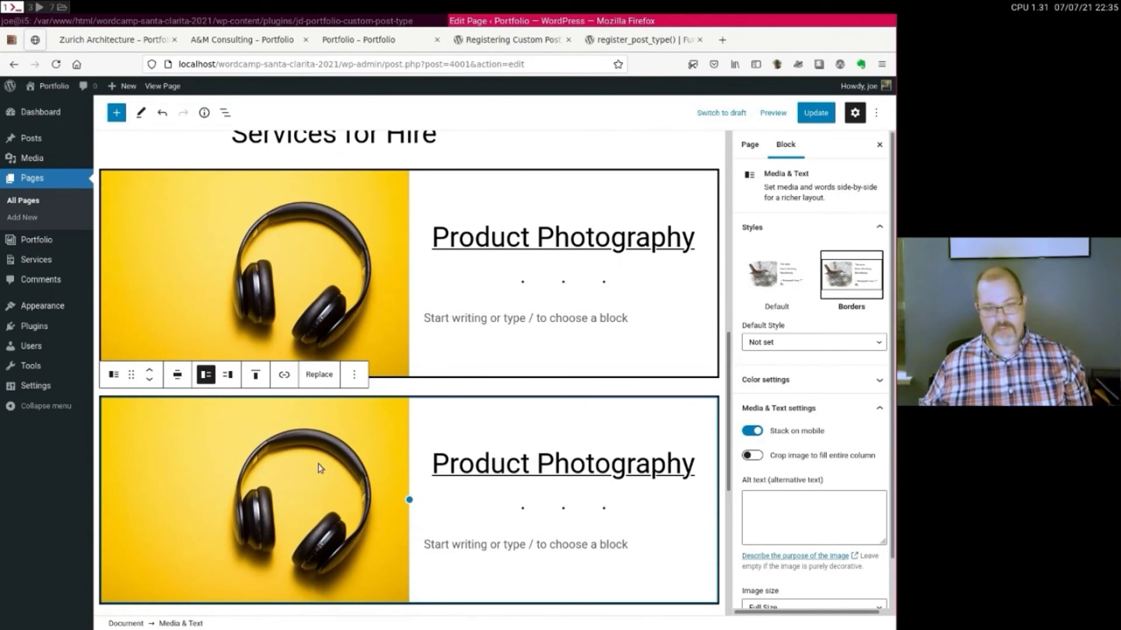
{"action": "scroll", "coordinate": [319, 477], "scroll_direction": "down", "scroll_amount": 3}
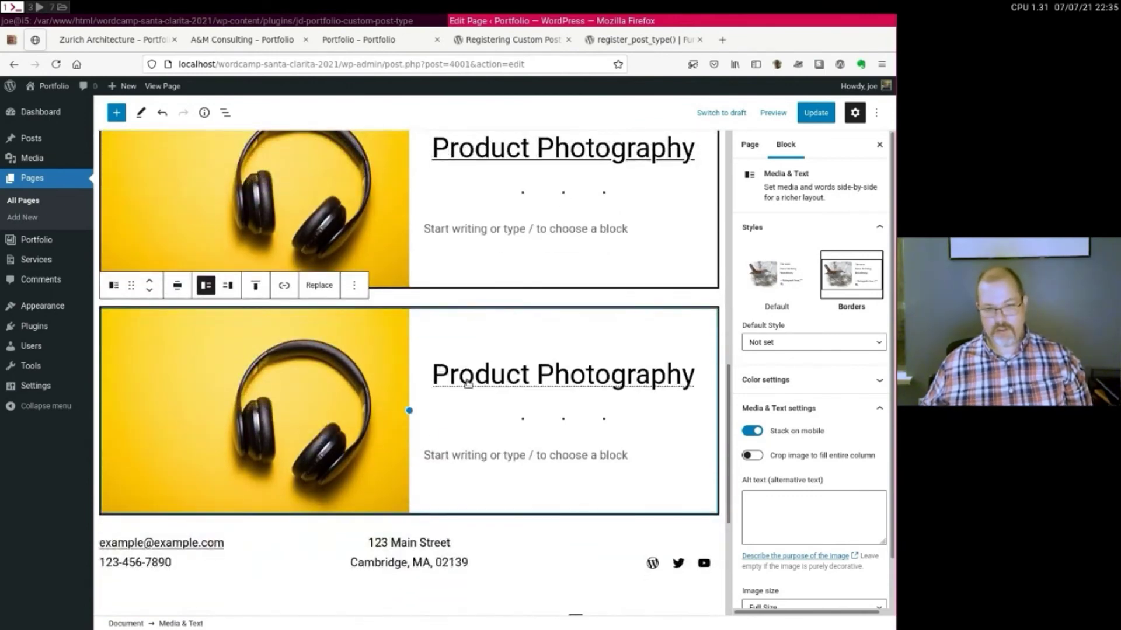
{"action": "triple_click", "coordinate": [467, 384]}
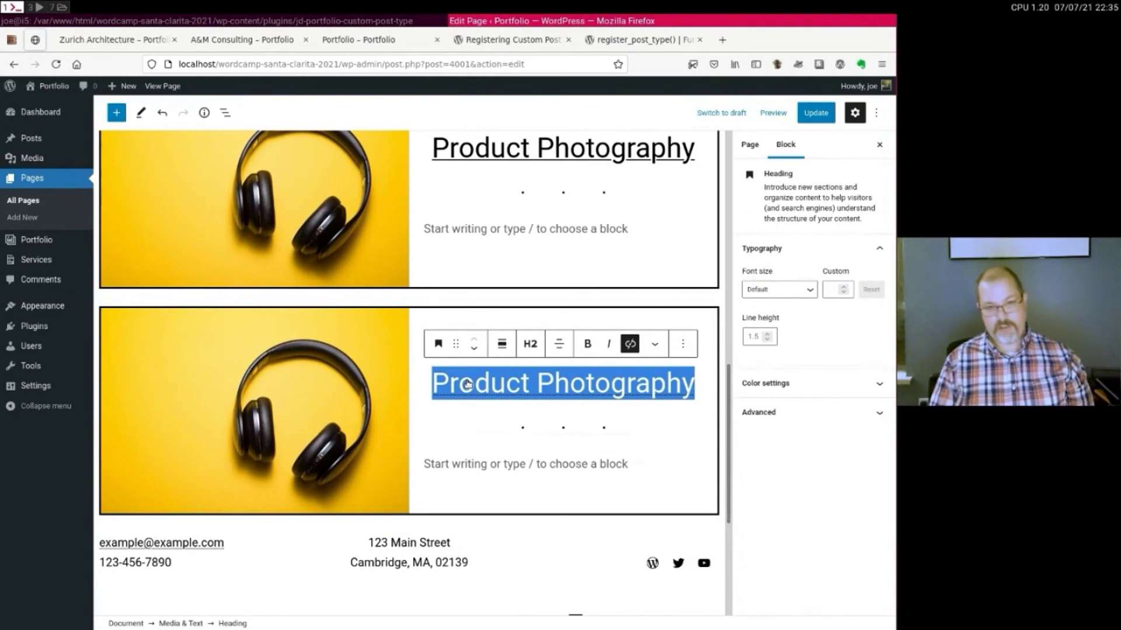
{"action": "type", "text": "Ar"}
{"action": "key", "text": "BackSpace"}
{"action": "type", "text": "rchitecture Ph"}
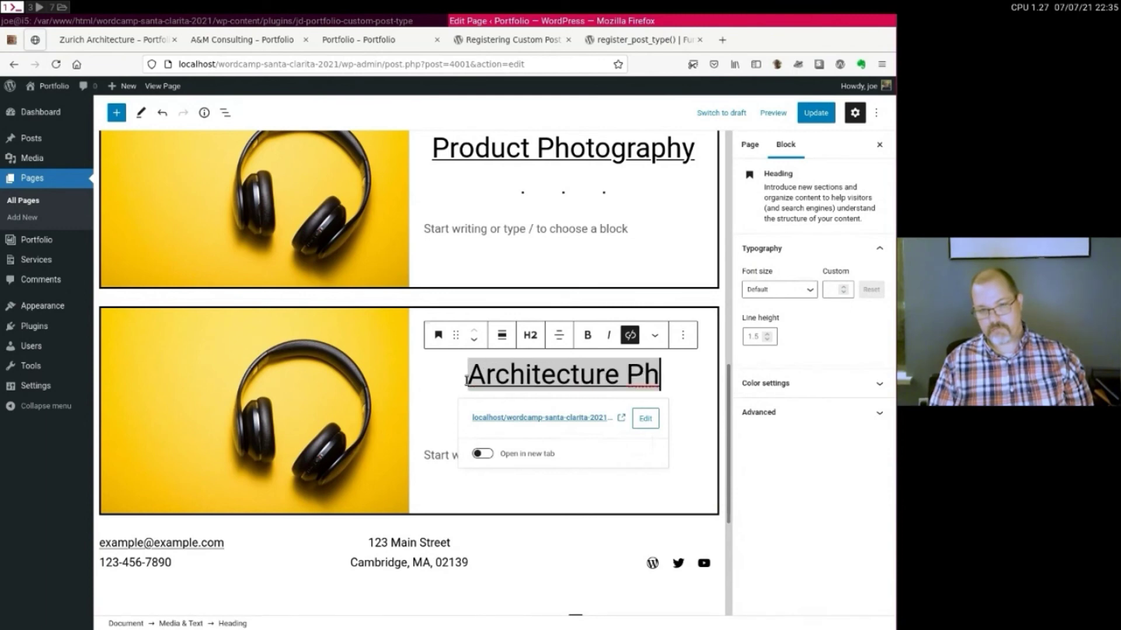
{"action": "type", "text": "otography"}
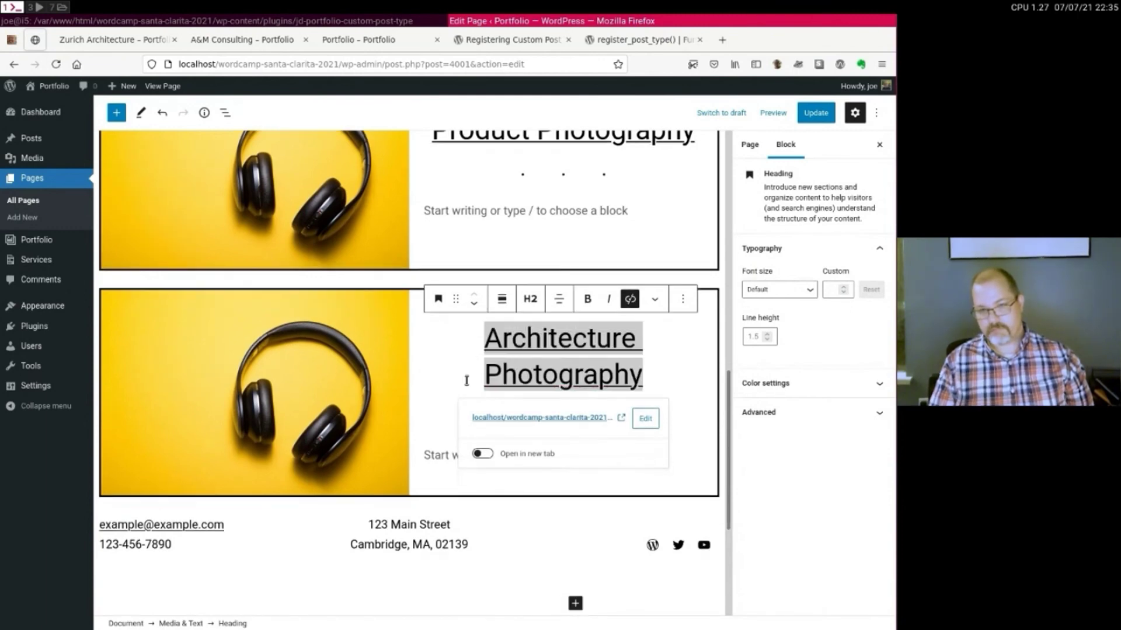
Replace the Architecture Photography heading's link by searching for "arch" and picking a suggested result.
{"action": "left_click", "coordinate": [645, 418]}
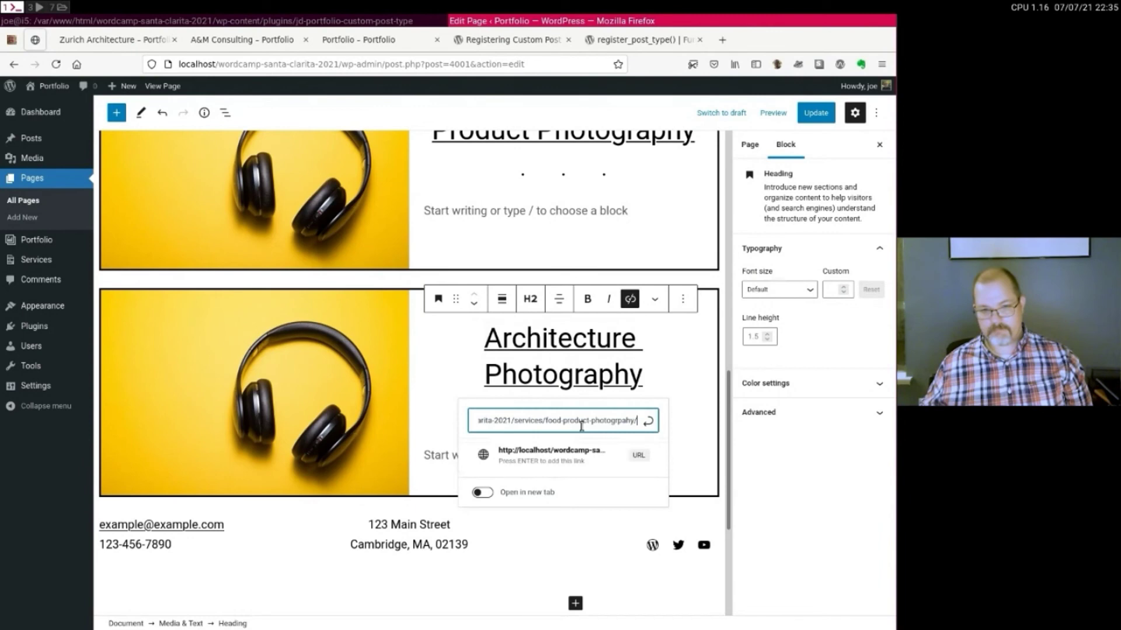
{"action": "triple_click", "coordinate": [560, 415]}
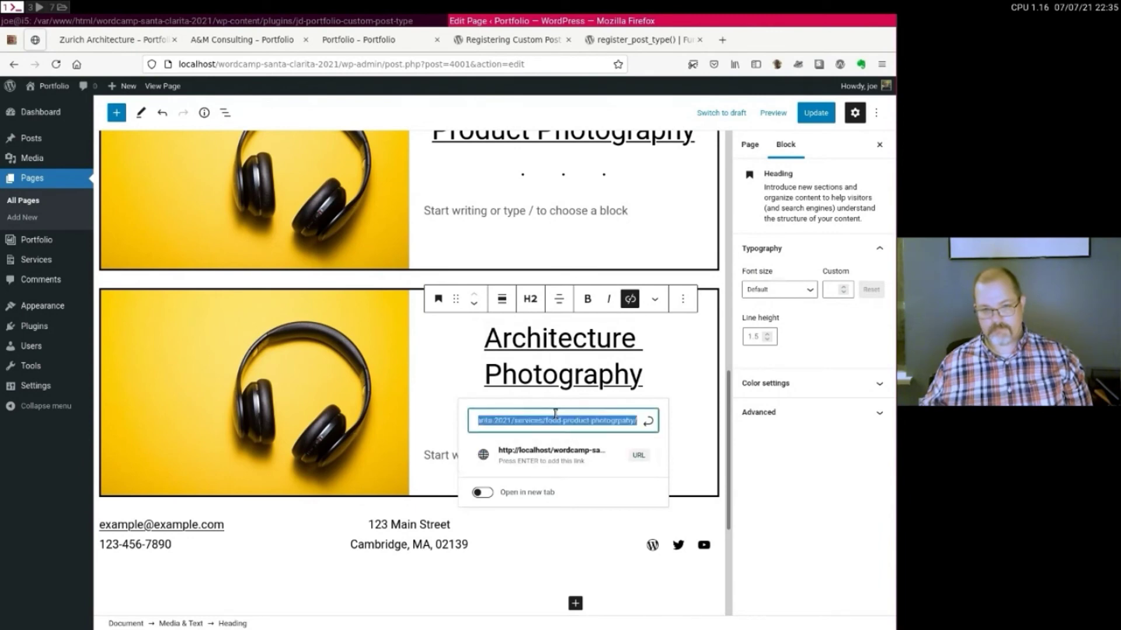
{"action": "type", "text": "arch"}
{"action": "left_click", "coordinate": [561, 452]}
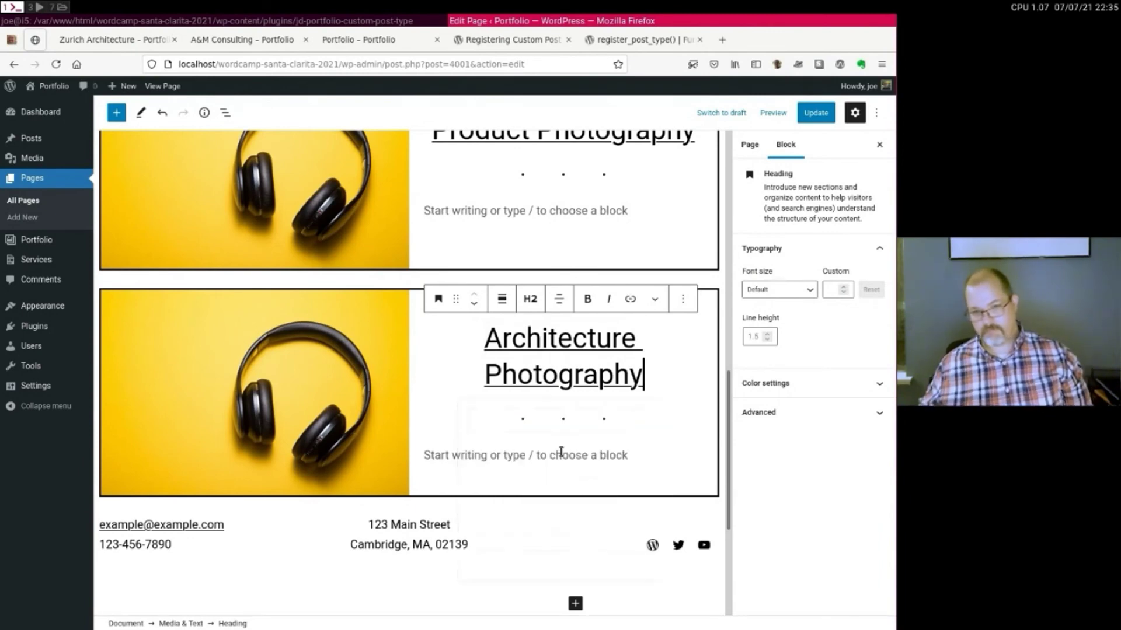
Remove the empty paragraphs below the dotted separators in both service blocks.
{"action": "left_click", "coordinate": [622, 453]}
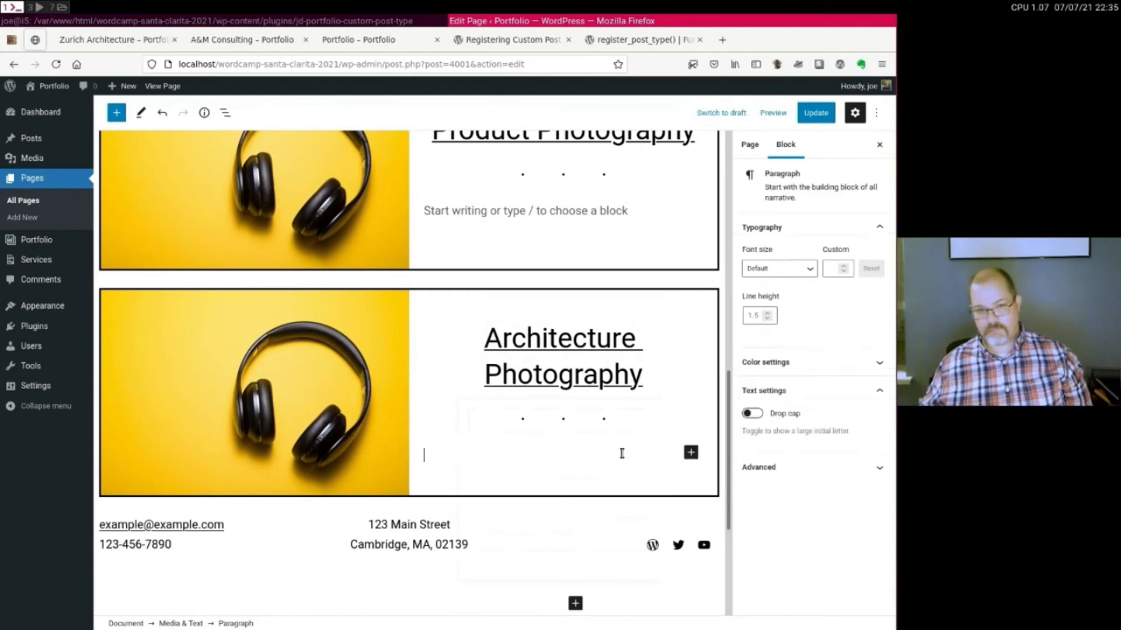
{"action": "key", "text": "BackSpace"}
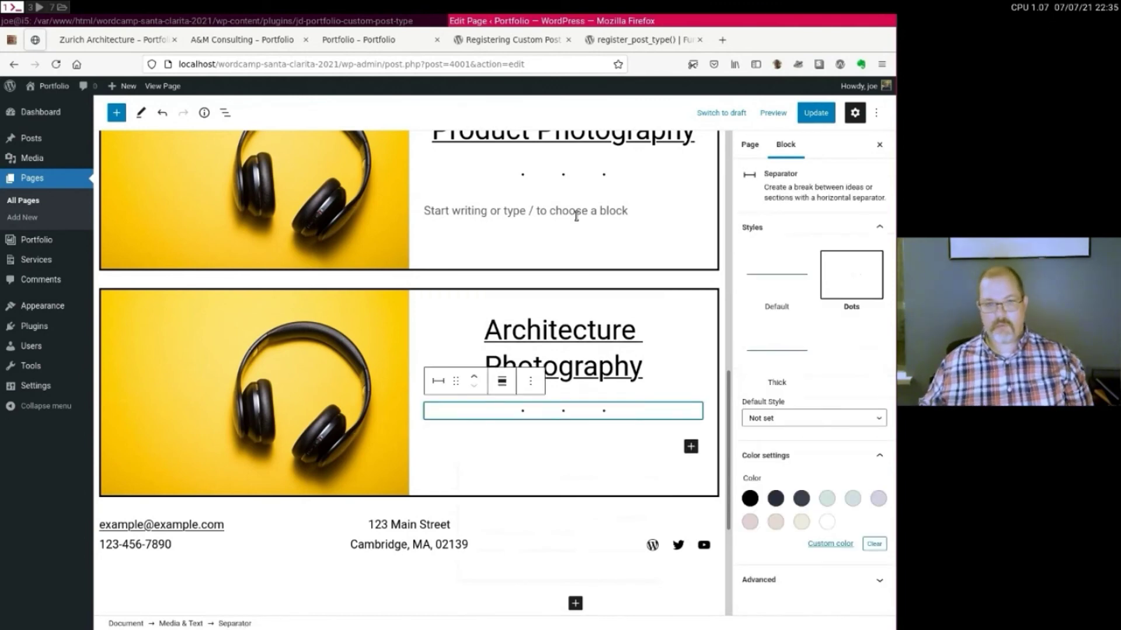
{"action": "left_click", "coordinate": [576, 215]}
{"action": "key", "text": "BackSpace"}
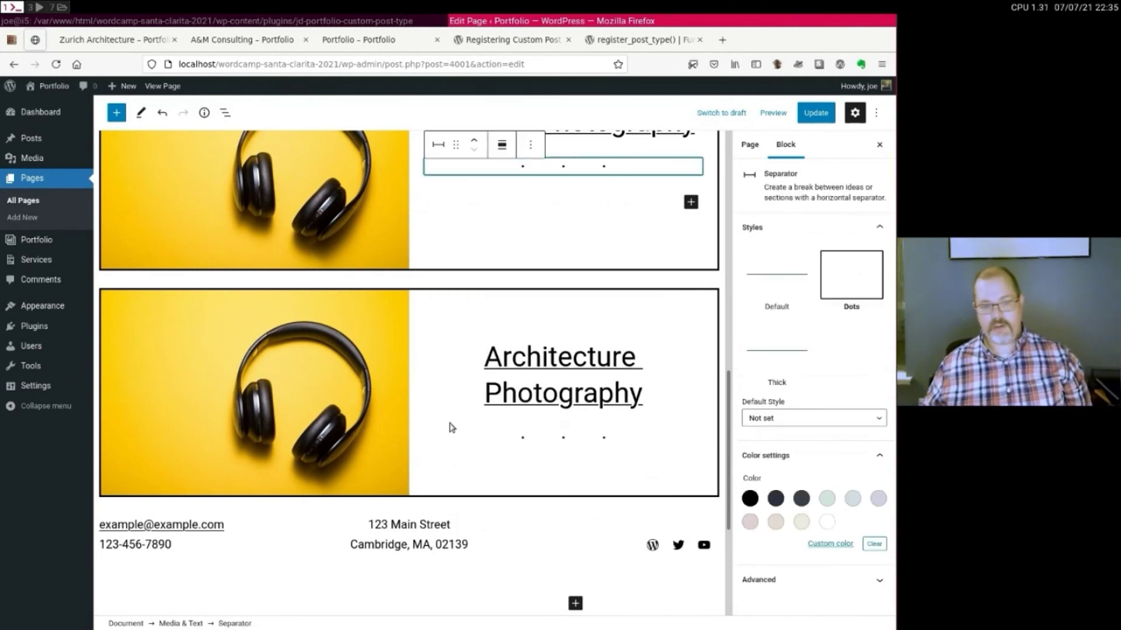
Replace the Architecture Photography block's headphones image with the close-up of orange and green geometric shapes from the media library.
{"action": "left_click", "coordinate": [314, 391]}
{"action": "left_click", "coordinate": [306, 267]}
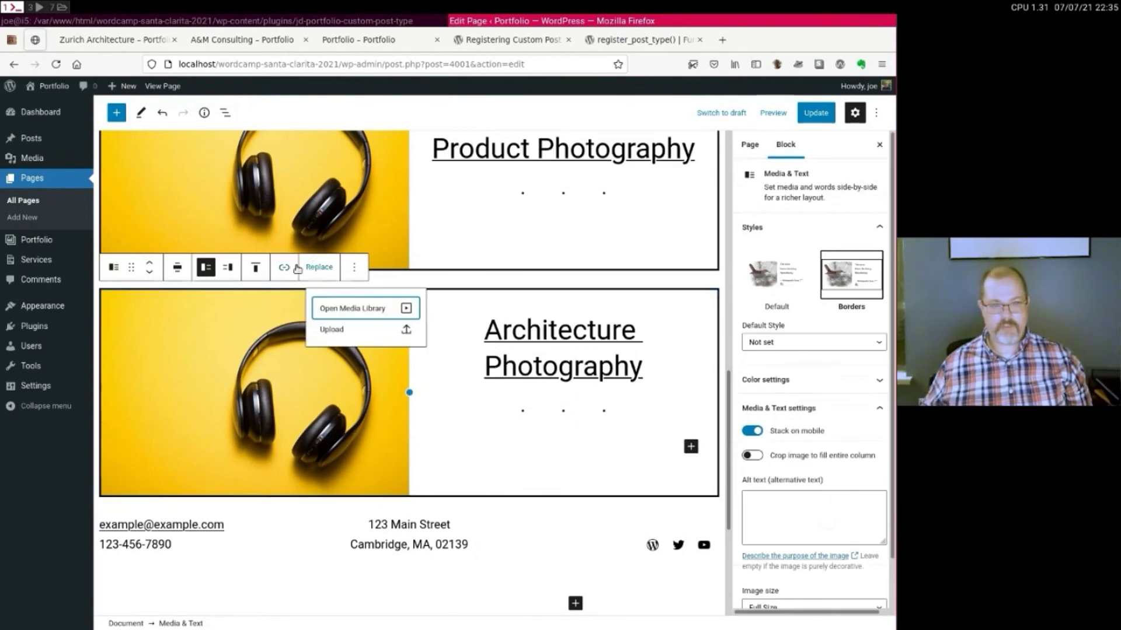
{"action": "left_click", "coordinate": [344, 304]}
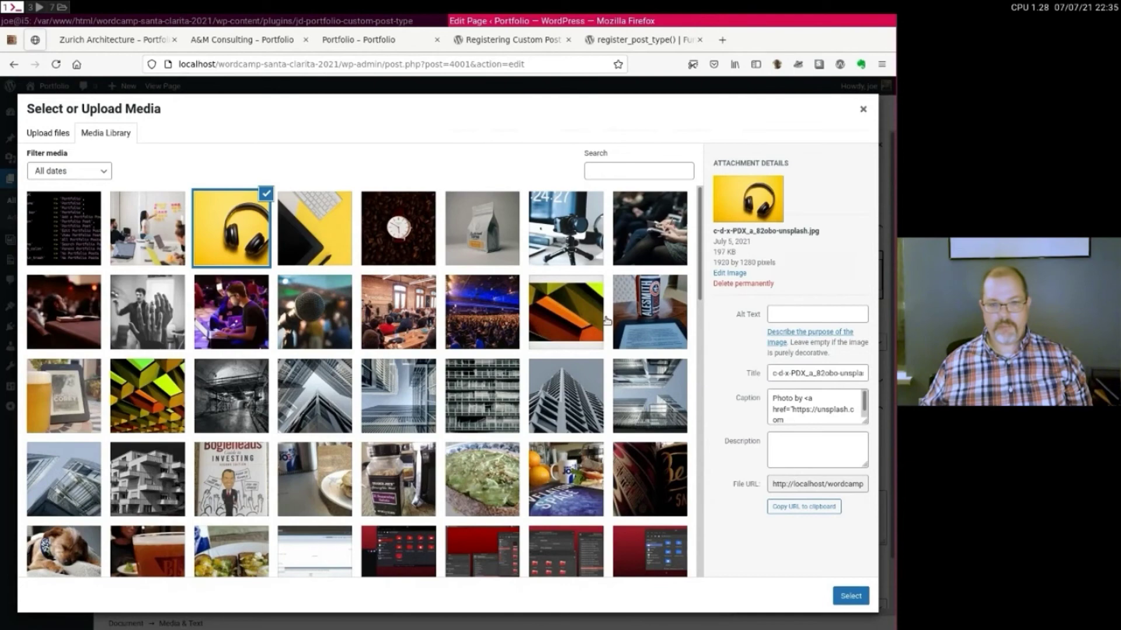
{"action": "left_click", "coordinate": [555, 316]}
{"action": "left_click", "coordinate": [850, 596]}
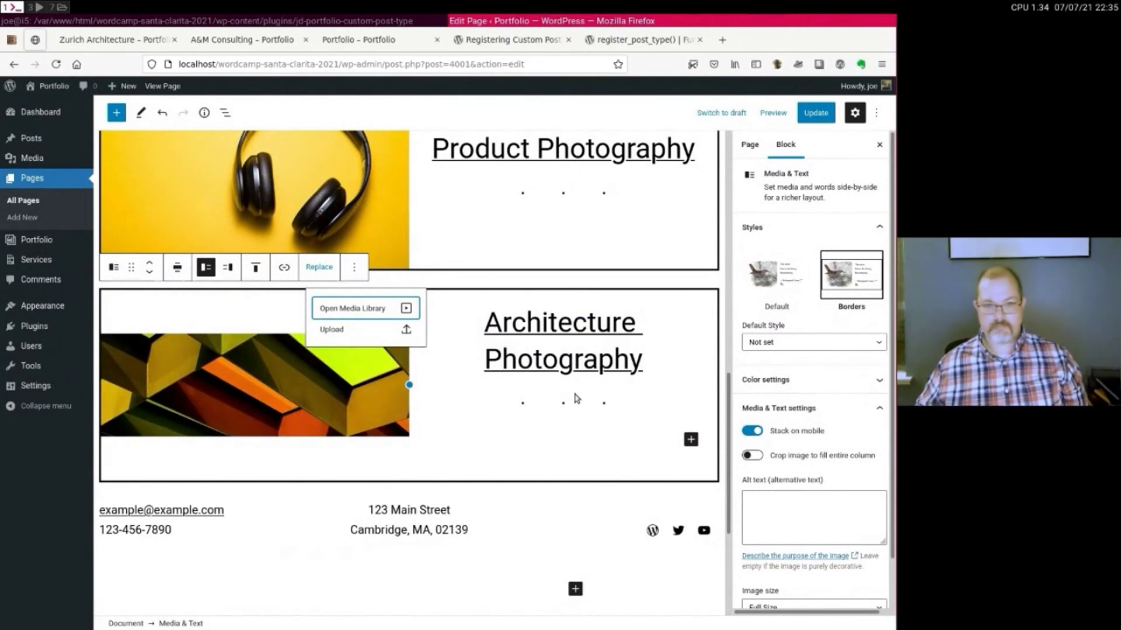
Delete the dotted separator below the Architecture Photography heading and update the page.
{"action": "left_click", "coordinate": [439, 580]}
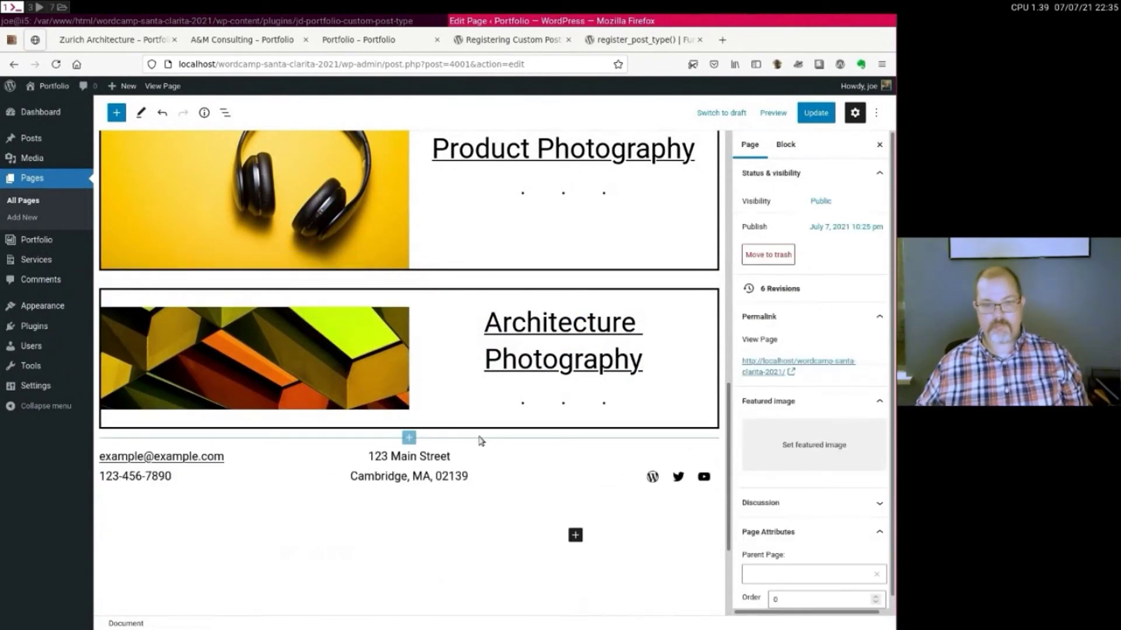
{"action": "left_click", "coordinate": [570, 410]}
{"action": "key", "text": "BackSpace"}
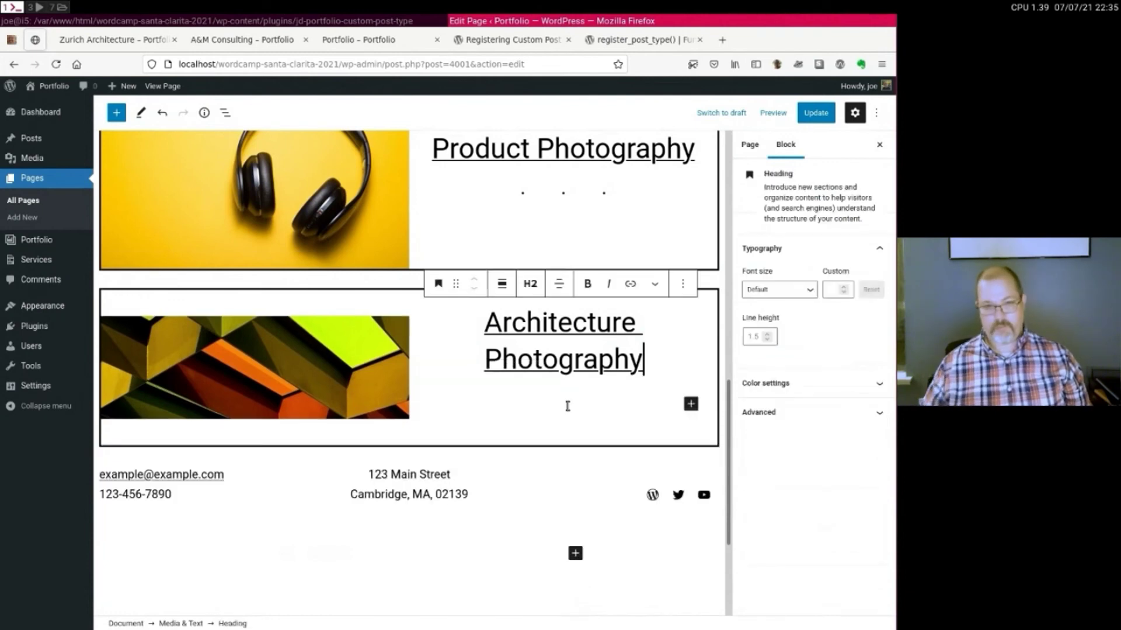
{"action": "left_click", "coordinate": [816, 113]}
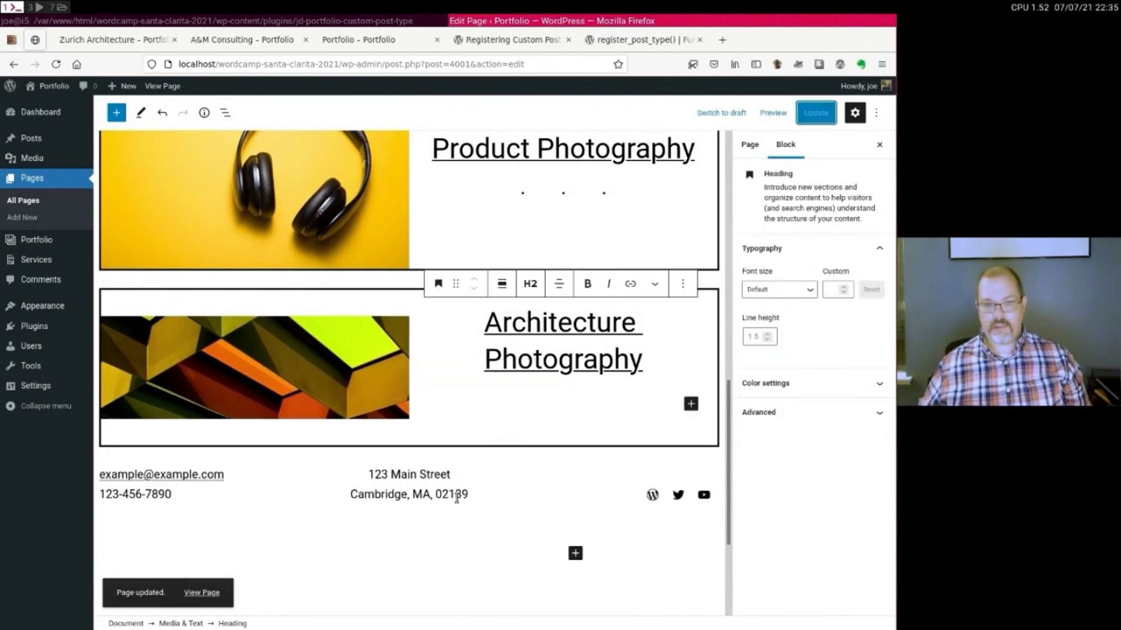
View the published homepage and review its service blocks, contact row and portfolio list.
{"action": "left_click", "coordinate": [201, 593]}
{"action": "scroll", "coordinate": [274, 502], "scroll_direction": "down", "scroll_amount": 10}
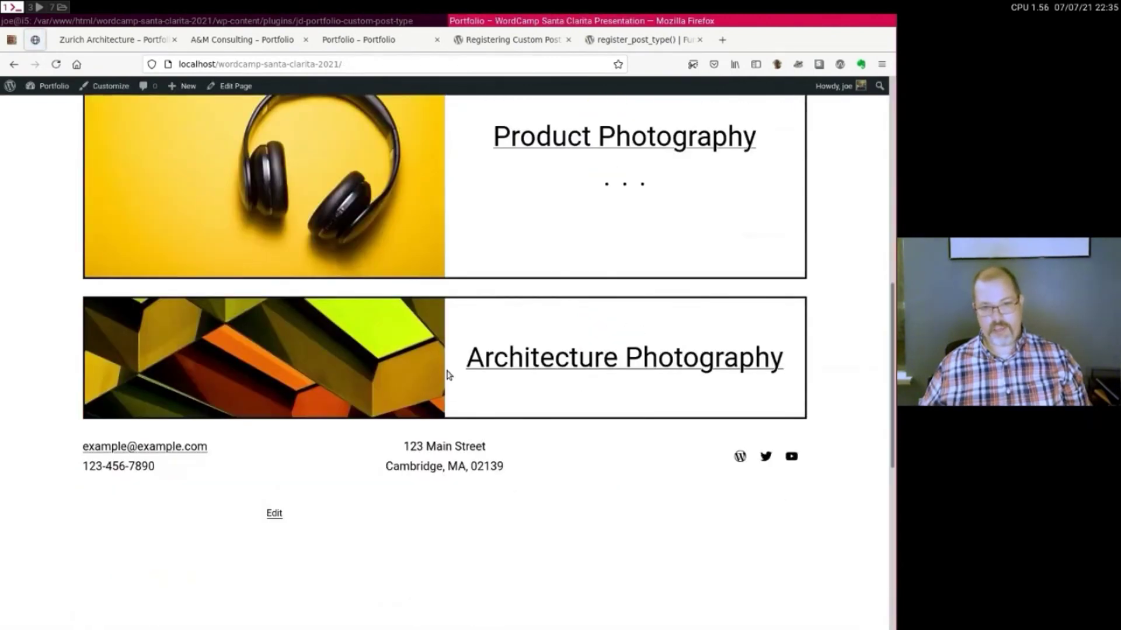
{"action": "scroll", "coordinate": [480, 380], "scroll_direction": "up", "scroll_amount": 3}
{"action": "scroll", "coordinate": [480, 381], "scroll_direction": "down", "scroll_amount": 4}
{"action": "scroll", "coordinate": [479, 376], "scroll_direction": "up", "scroll_amount": 5}
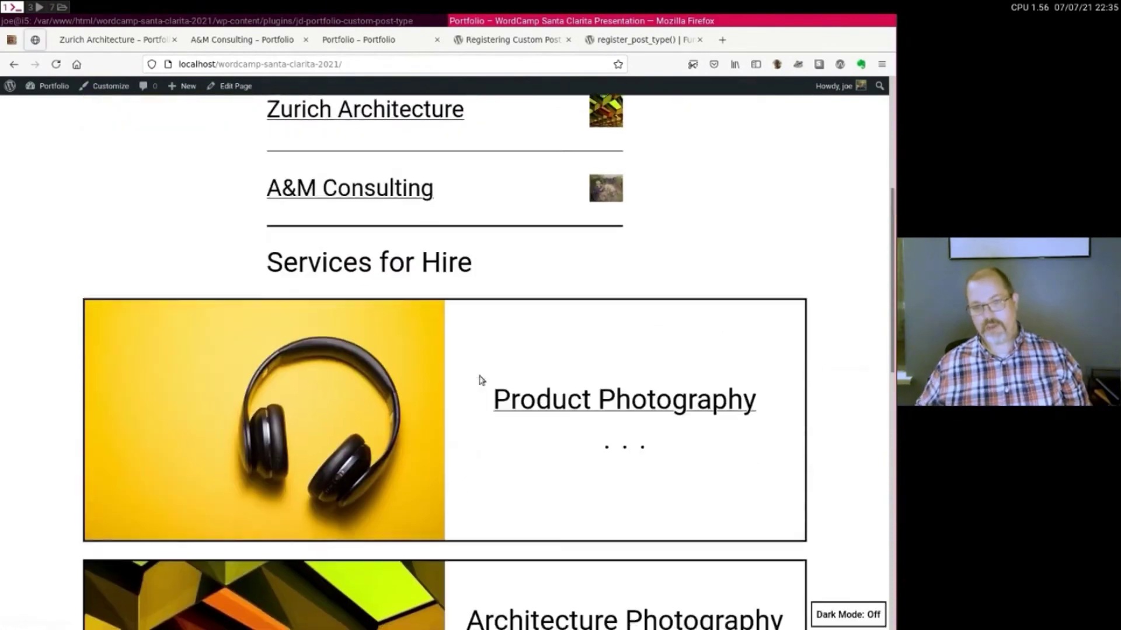
{"action": "scroll", "coordinate": [480, 380], "scroll_direction": "up", "scroll_amount": 4}
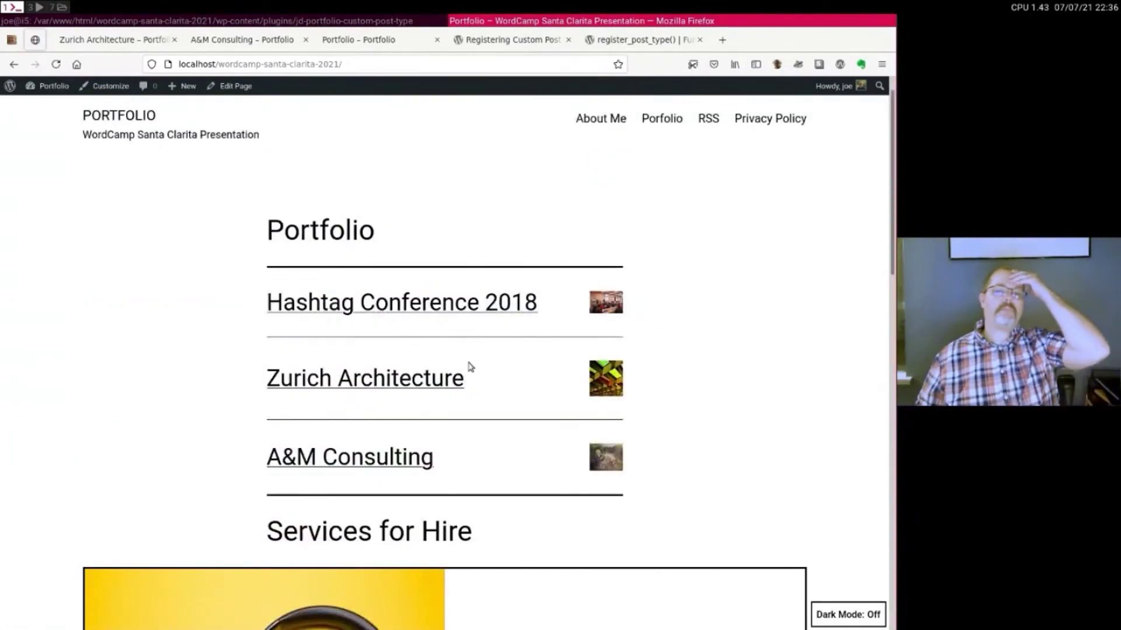
Open the Hashtag Conference 2018 portfolio entry and look through its photo gallery down to the post navigation.
{"action": "left_click", "coordinate": [357, 301]}
{"action": "scroll", "coordinate": [366, 330], "scroll_direction": "down", "scroll_amount": 8}
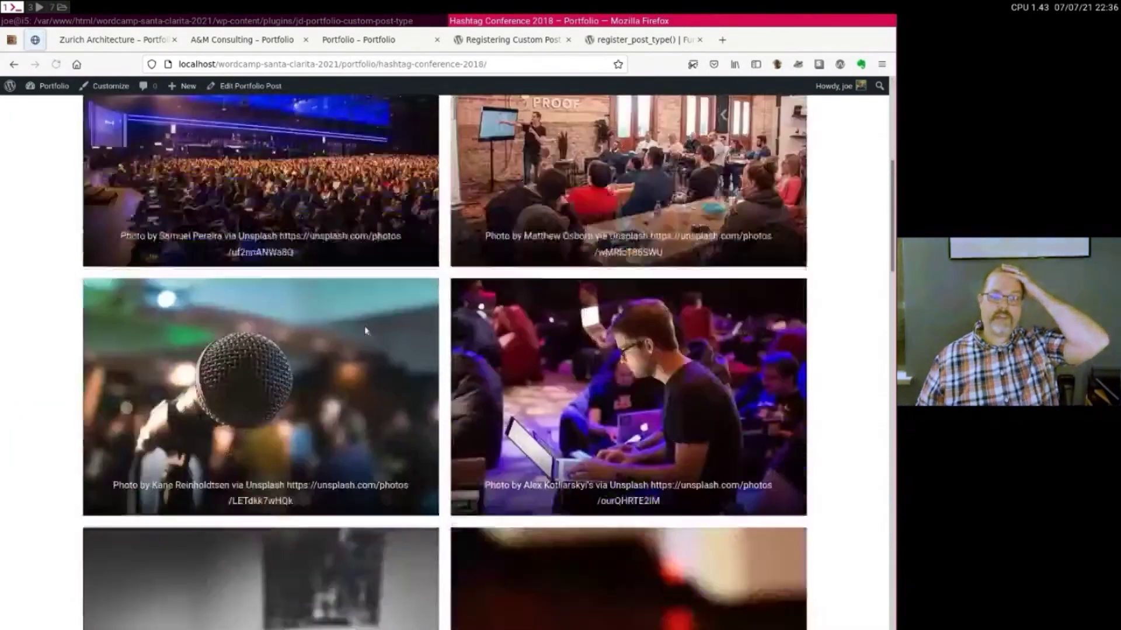
{"action": "scroll", "coordinate": [366, 330], "scroll_direction": "down", "scroll_amount": 8}
{"action": "scroll", "coordinate": [350, 333], "scroll_direction": "up", "scroll_amount": 5}
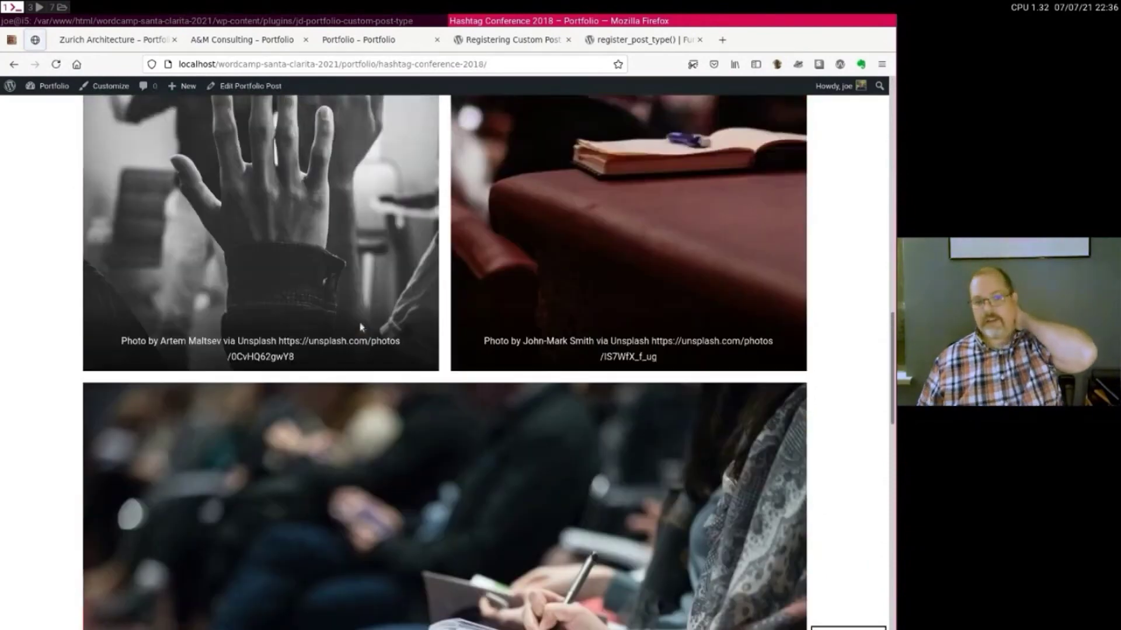
{"action": "scroll", "coordinate": [315, 397], "scroll_direction": "up", "scroll_amount": 4}
{"action": "scroll", "coordinate": [286, 459], "scroll_direction": "down", "scroll_amount": 5}
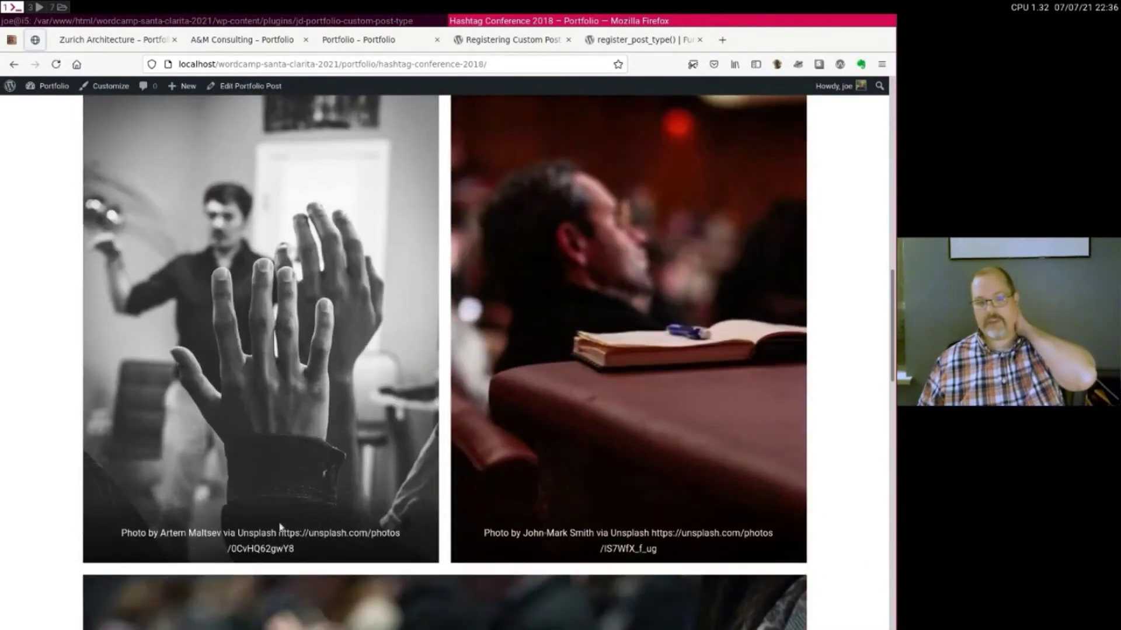
{"action": "scroll", "coordinate": [278, 543], "scroll_direction": "down", "scroll_amount": 13}
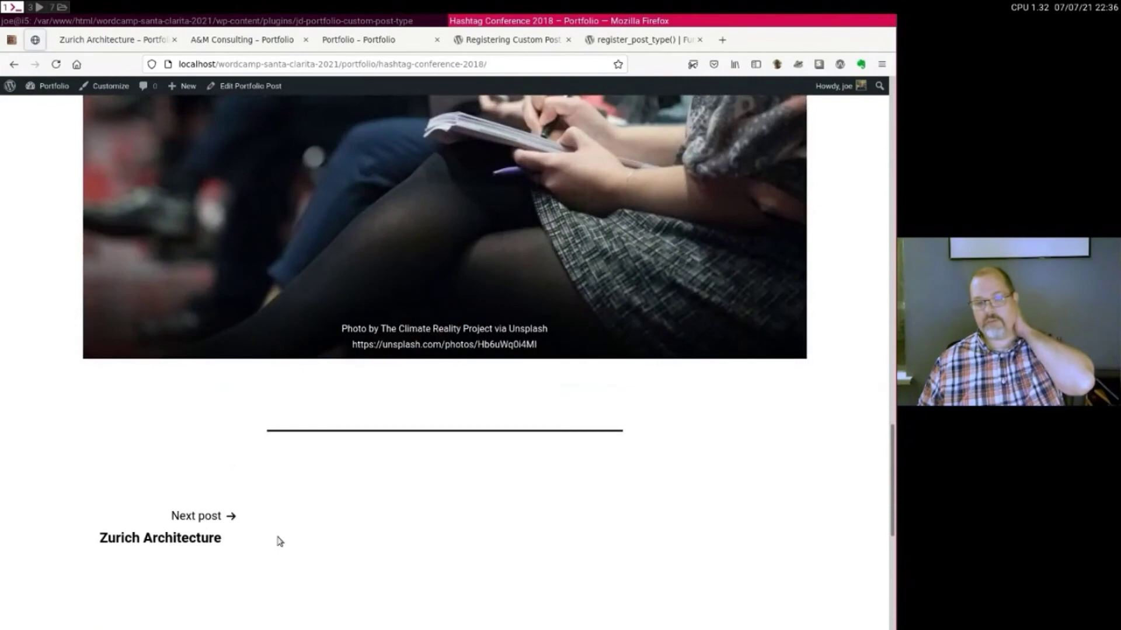
Go to the next portfolio post, Zurich Architecture, and look through its building photos.
{"action": "left_click", "coordinate": [219, 516]}
{"action": "scroll", "coordinate": [218, 512], "scroll_direction": "down", "scroll_amount": 10}
{"action": "scroll", "coordinate": [272, 493], "scroll_direction": "down", "scroll_amount": 5}
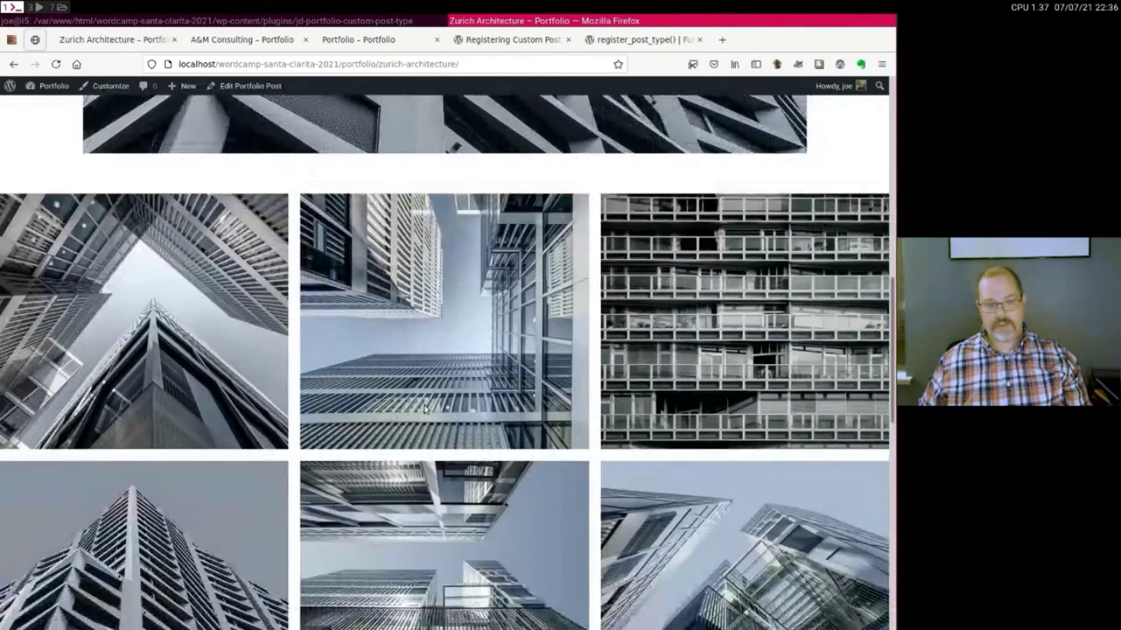
{"action": "scroll", "coordinate": [351, 465], "scroll_direction": "down", "scroll_amount": 3}
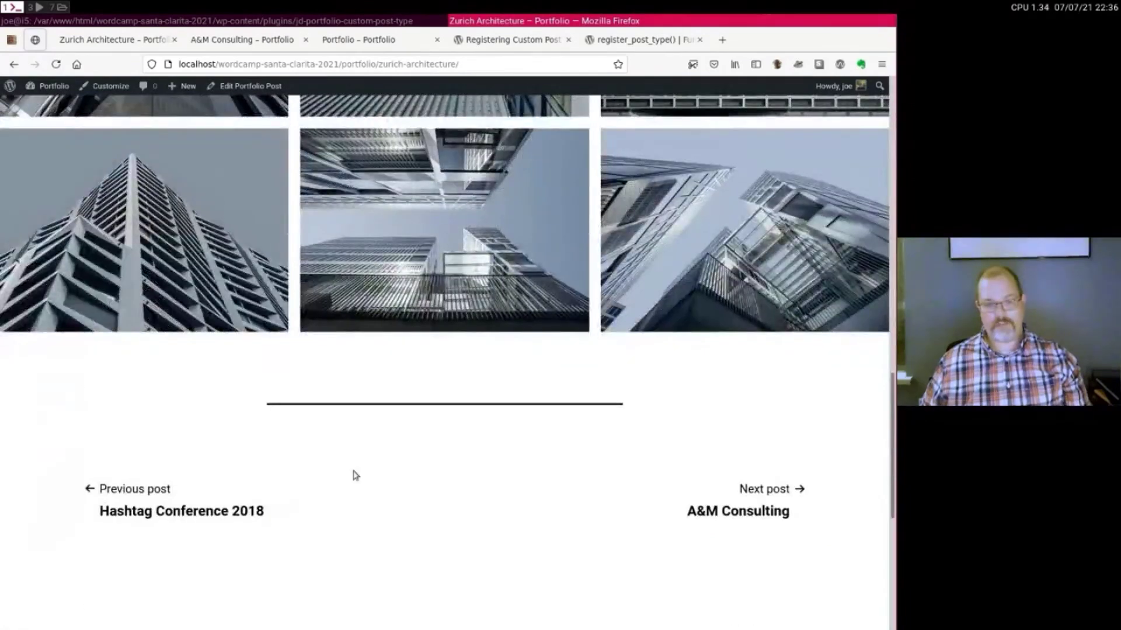
Go to the next portfolio post, A&M Consulting, and look through its images.
{"action": "left_click", "coordinate": [708, 516]}
{"action": "scroll", "coordinate": [694, 517], "scroll_direction": "down", "scroll_amount": 10}
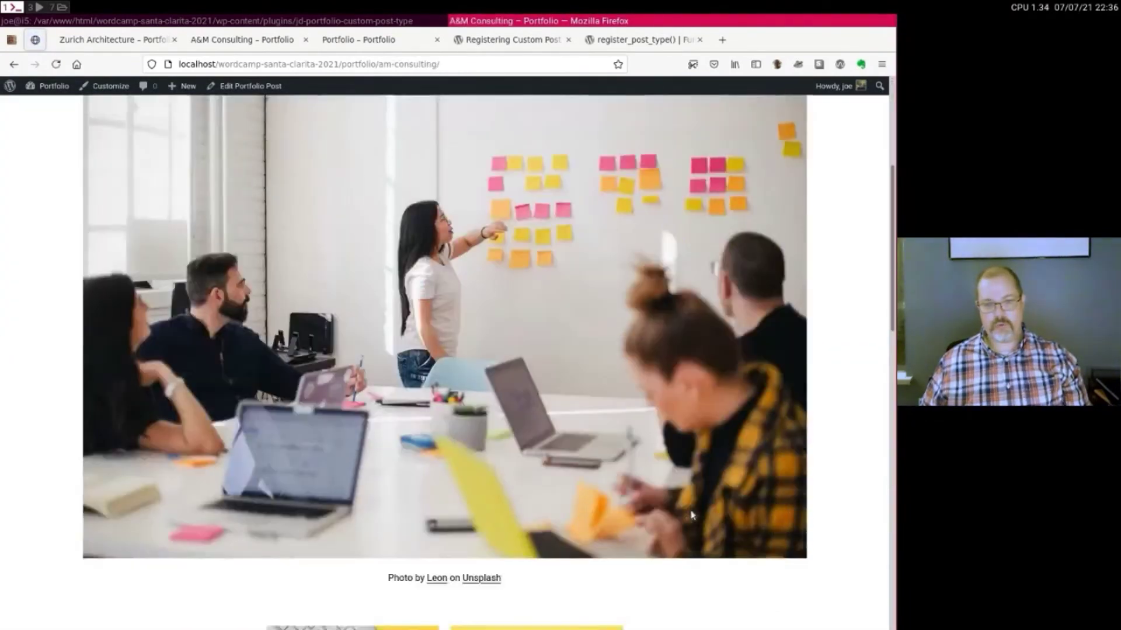
{"action": "scroll", "coordinate": [693, 523], "scroll_direction": "up", "scroll_amount": 1}
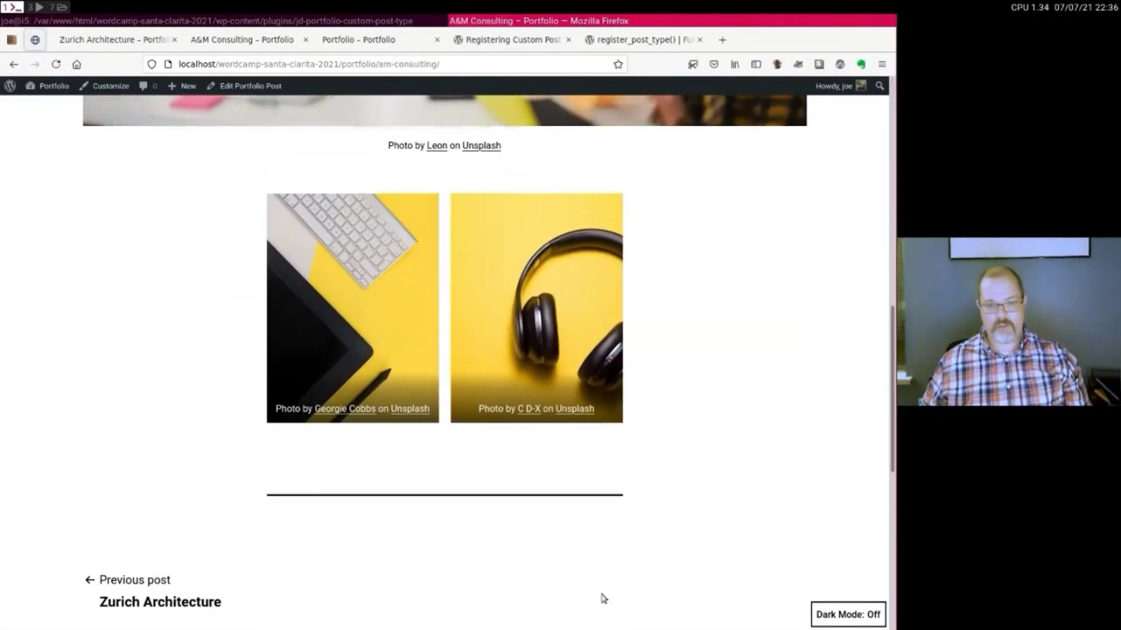
Switch dark mode on and go back to the Zurich Architecture portfolio post.
{"action": "left_click", "coordinate": [859, 616]}
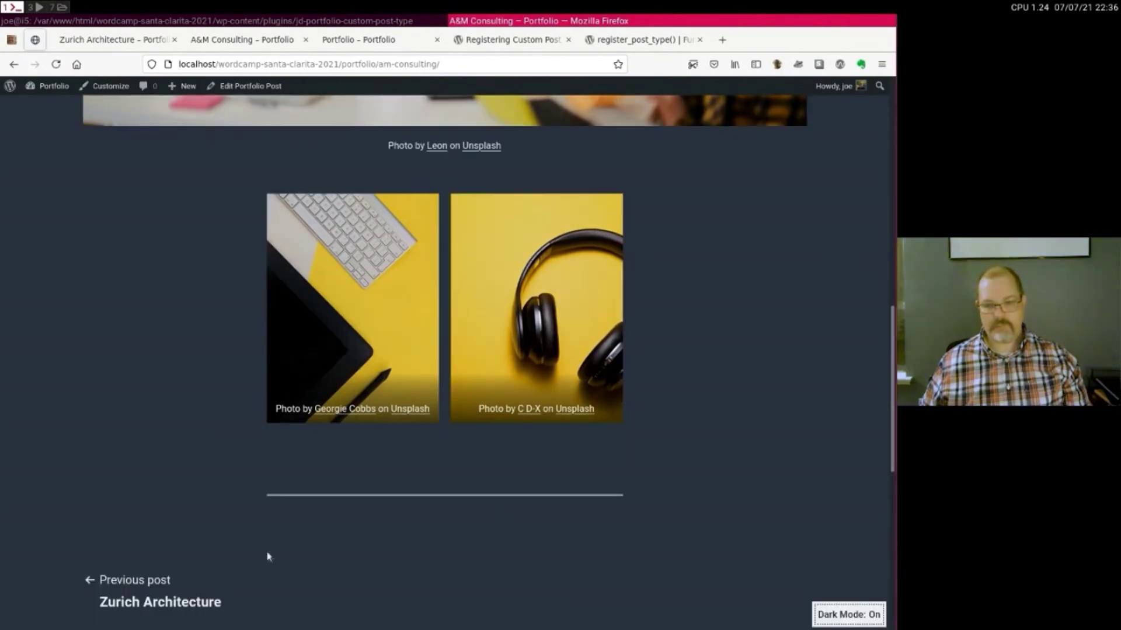
{"action": "left_click", "coordinate": [140, 601]}
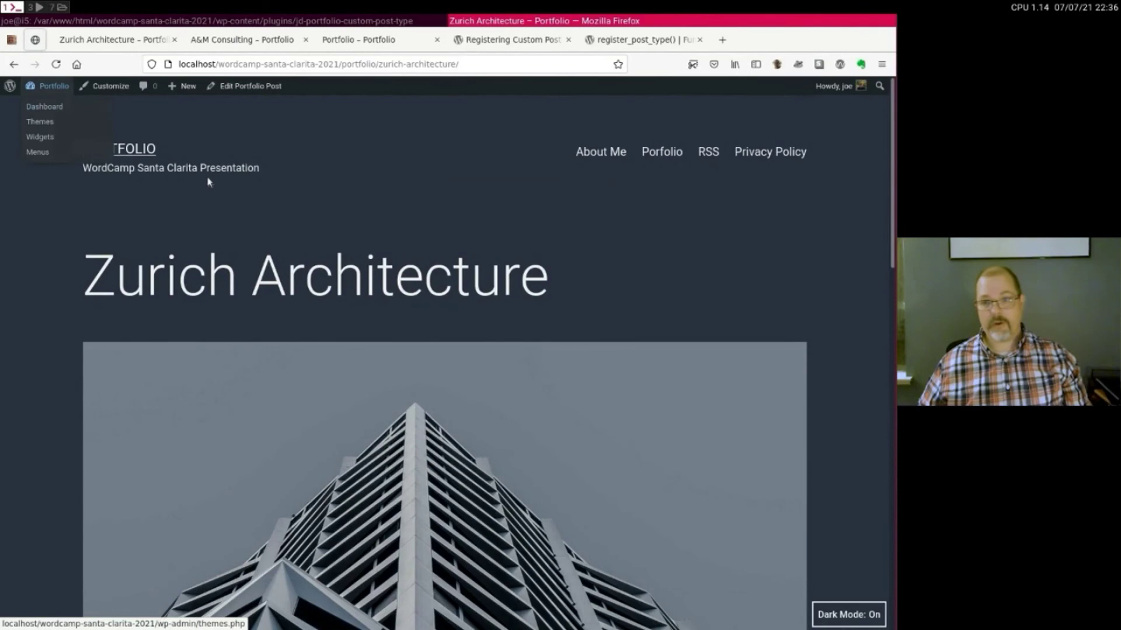
Return to the demo site's homepage and look through its portfolio list, services for hire and contact details.
{"action": "left_click", "coordinate": [119, 150]}
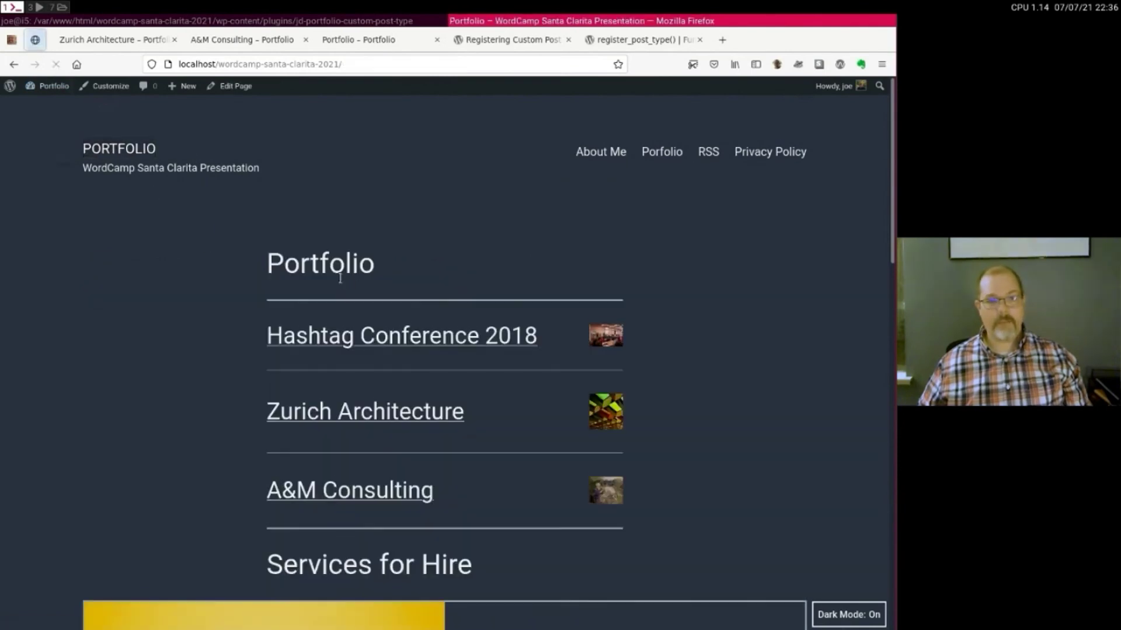
{"action": "scroll", "coordinate": [340, 283], "scroll_direction": "down", "scroll_amount": 5}
{"action": "scroll", "coordinate": [341, 283], "scroll_direction": "down", "scroll_amount": 5}
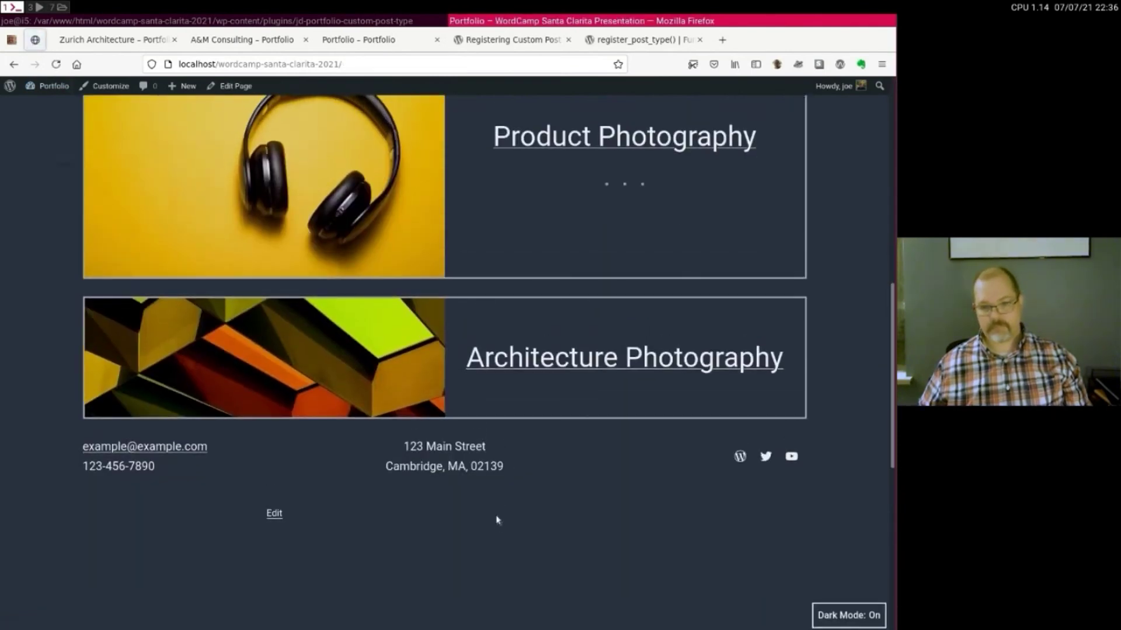
{"action": "scroll", "coordinate": [300, 518], "scroll_direction": "up", "scroll_amount": 8}
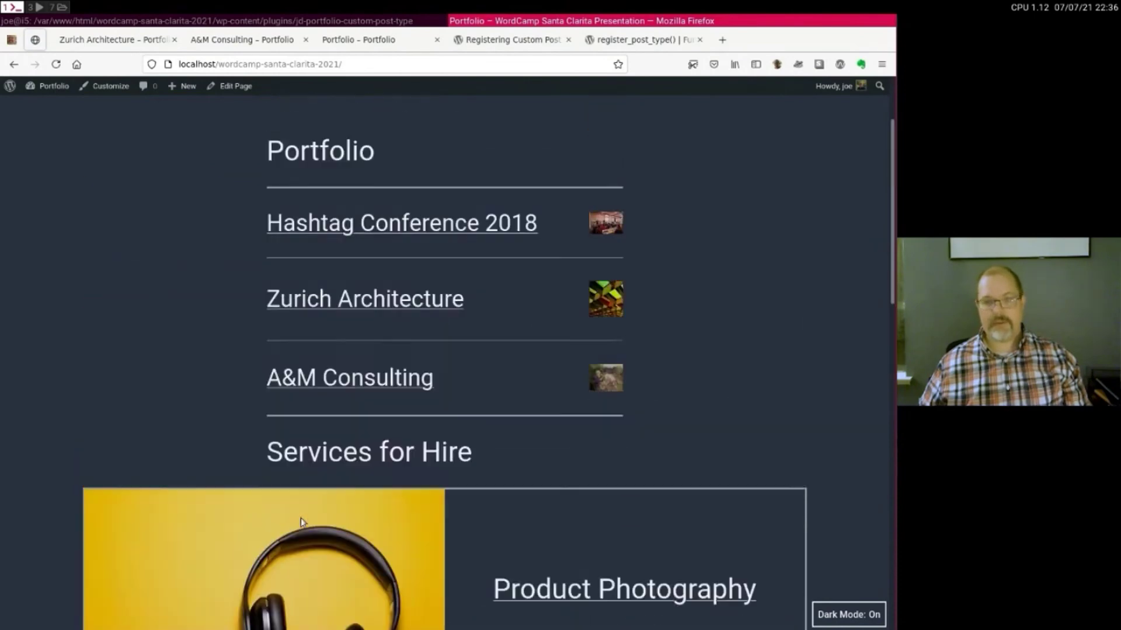
{"action": "scroll", "coordinate": [300, 518], "scroll_direction": "down", "scroll_amount": 4}
{"action": "scroll", "coordinate": [300, 517], "scroll_direction": "down", "scroll_amount": 5}
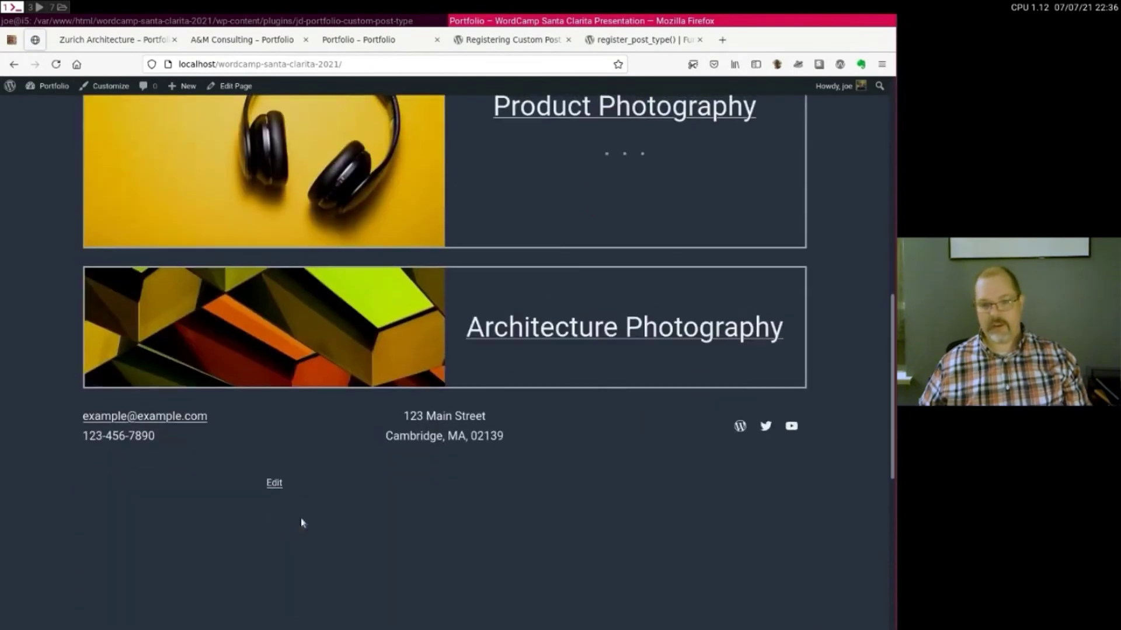
{"action": "scroll", "coordinate": [643, 533], "scroll_direction": "up", "scroll_amount": 2}
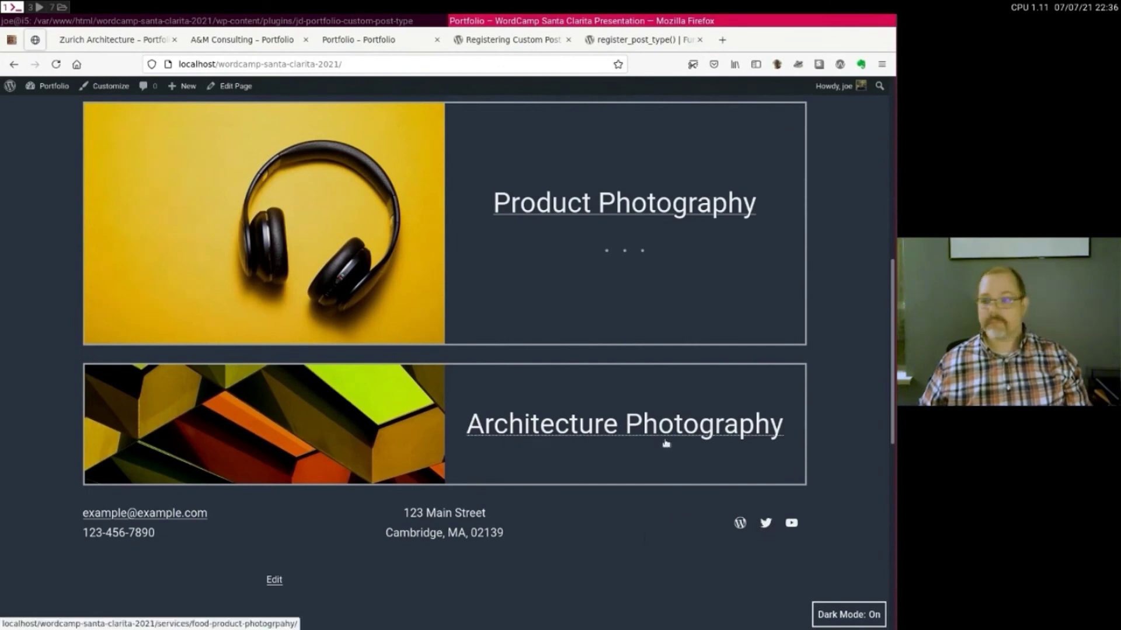
{"action": "scroll", "coordinate": [680, 445], "scroll_direction": "up", "scroll_amount": 8}
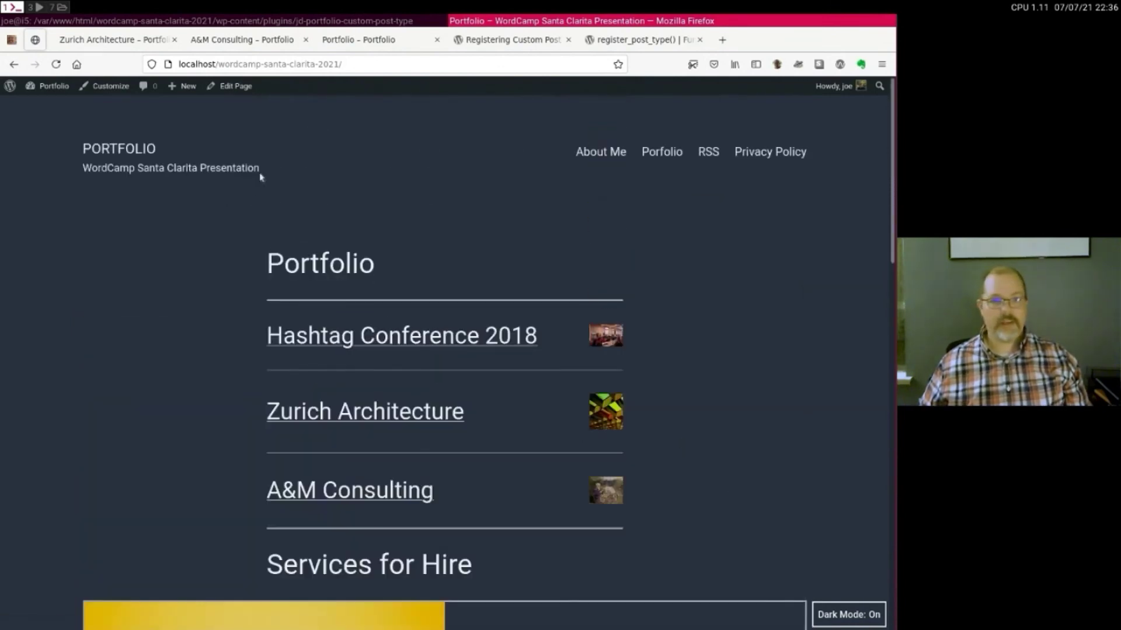
Switch to the presentation slides, copy the base site address from their URL and open that site's homepage in a new tab.
{"action": "key", "text": "ctrl+Page_Up"}
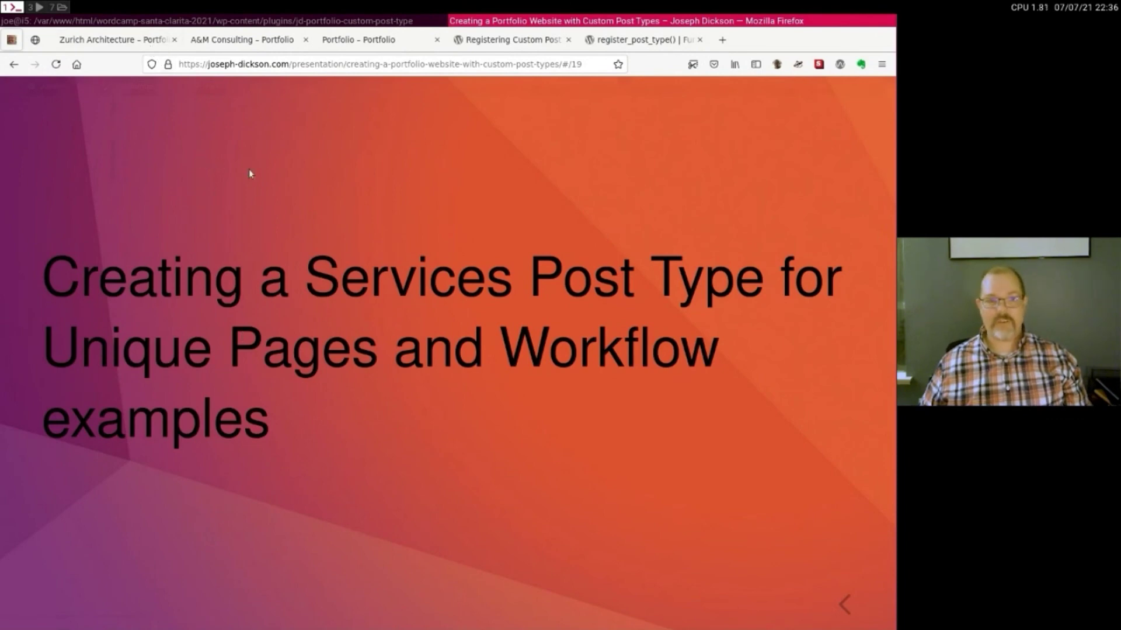
{"action": "left_click", "coordinate": [297, 66]}
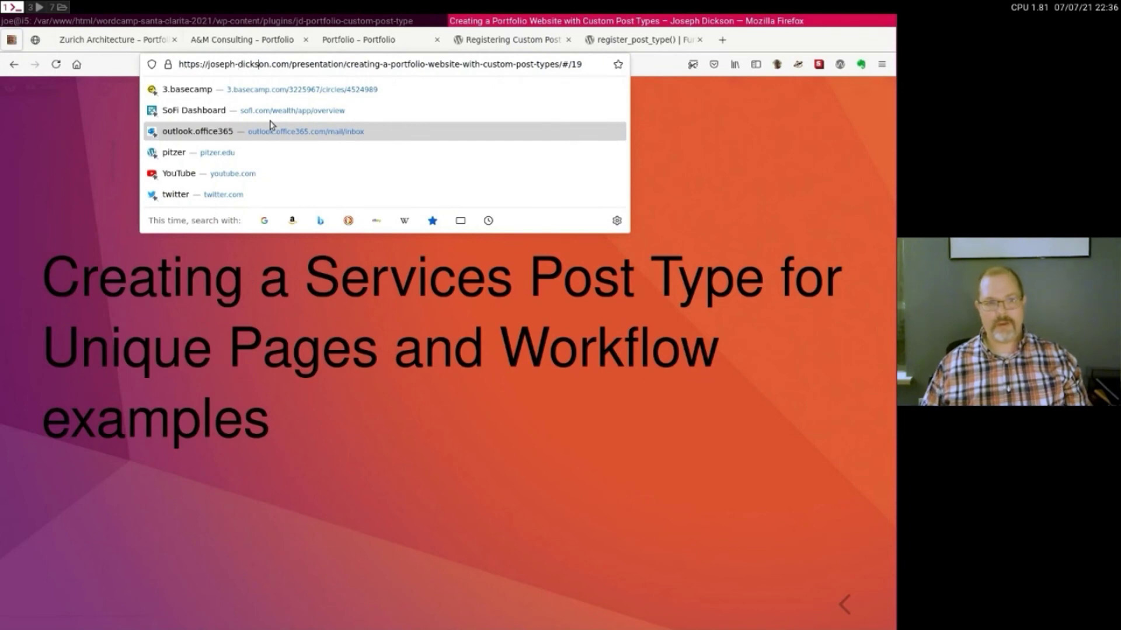
{"action": "key", "text": "shift+Home"}
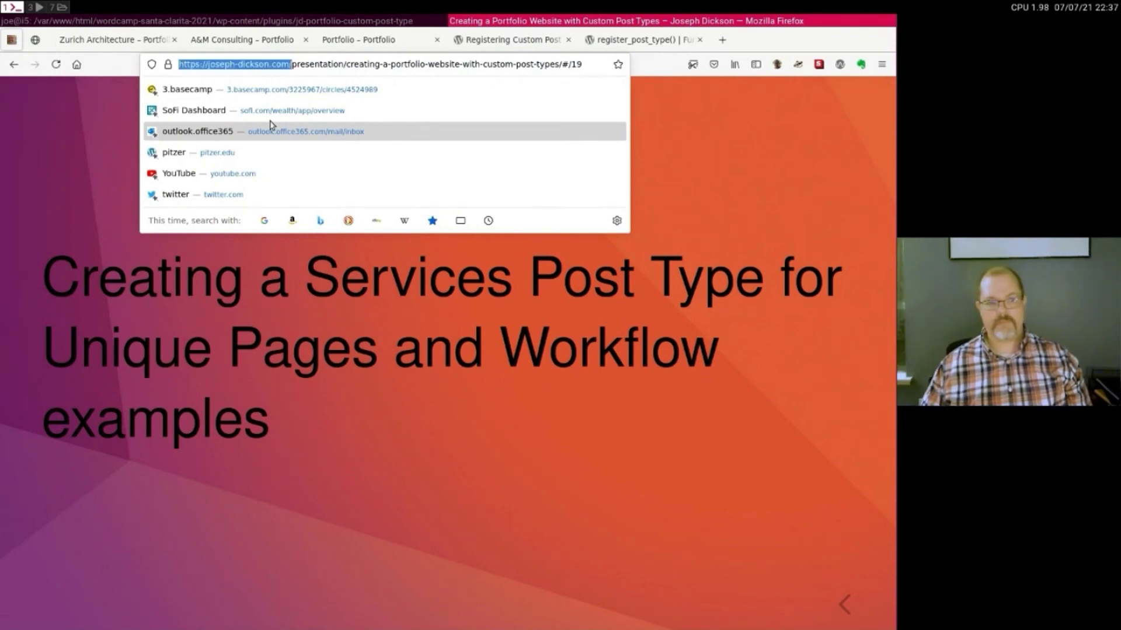
{"action": "key", "text": "ctrl+c"}
{"action": "key", "text": "ctrl+t"}
{"action": "key", "text": "ctrl+v"}
{"action": "key", "text": "Return"}
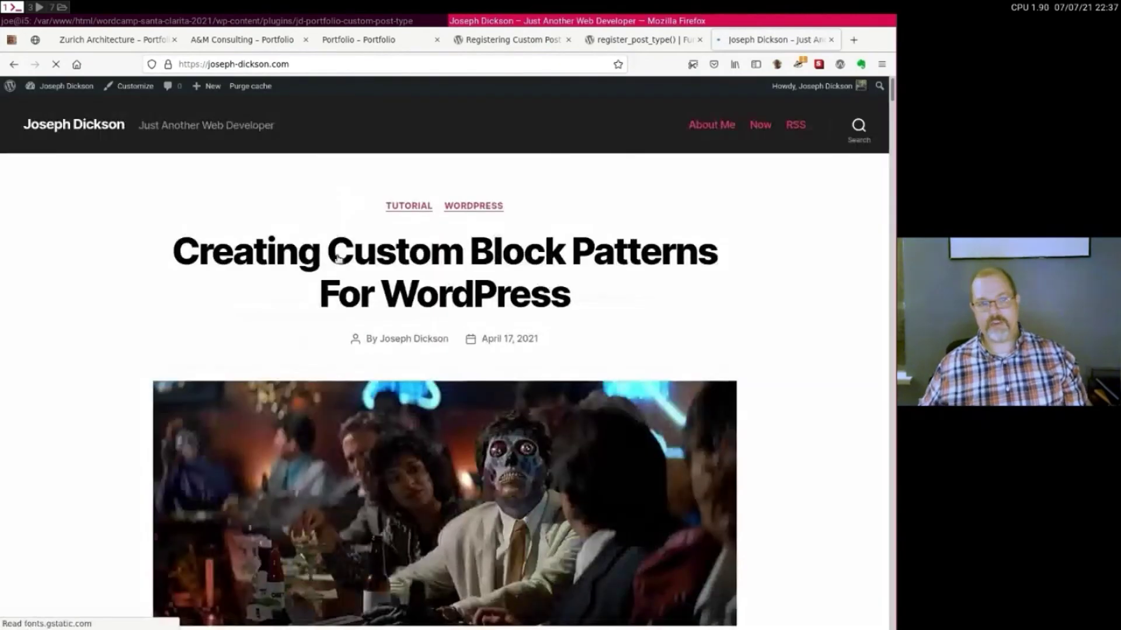
Look through the Creating Custom Block Patterns For WordPress article, including its Call to Action Block and YouTube Embed Block code.
{"action": "left_click", "coordinate": [337, 277]}
{"action": "scroll", "coordinate": [337, 279], "scroll_direction": "down", "scroll_amount": 18}
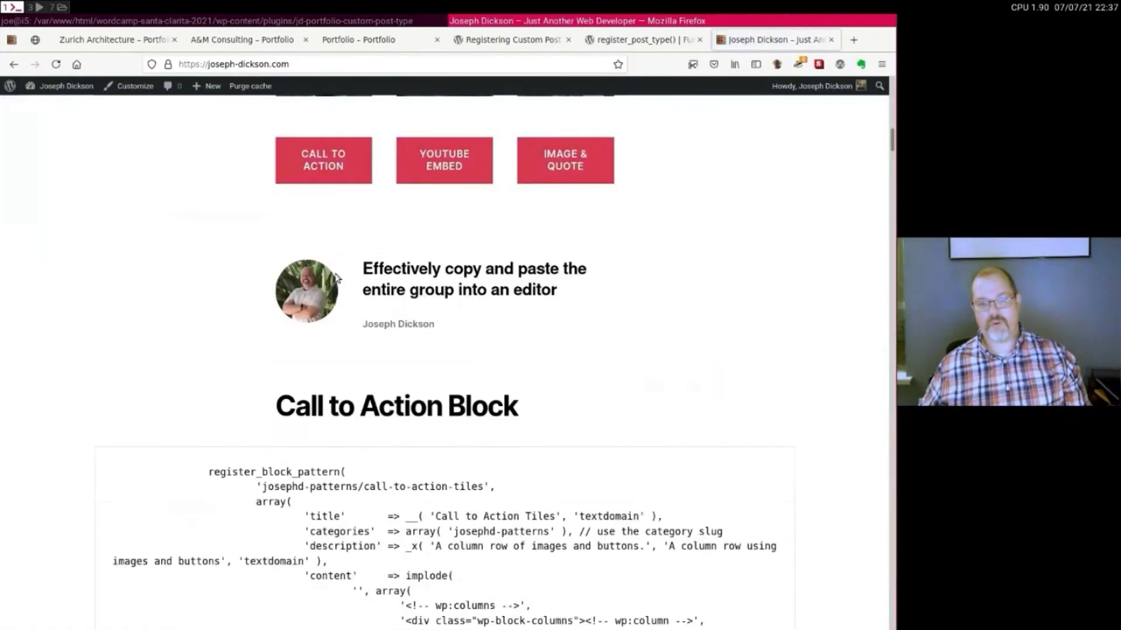
{"action": "scroll", "coordinate": [337, 279], "scroll_direction": "down", "scroll_amount": 10}
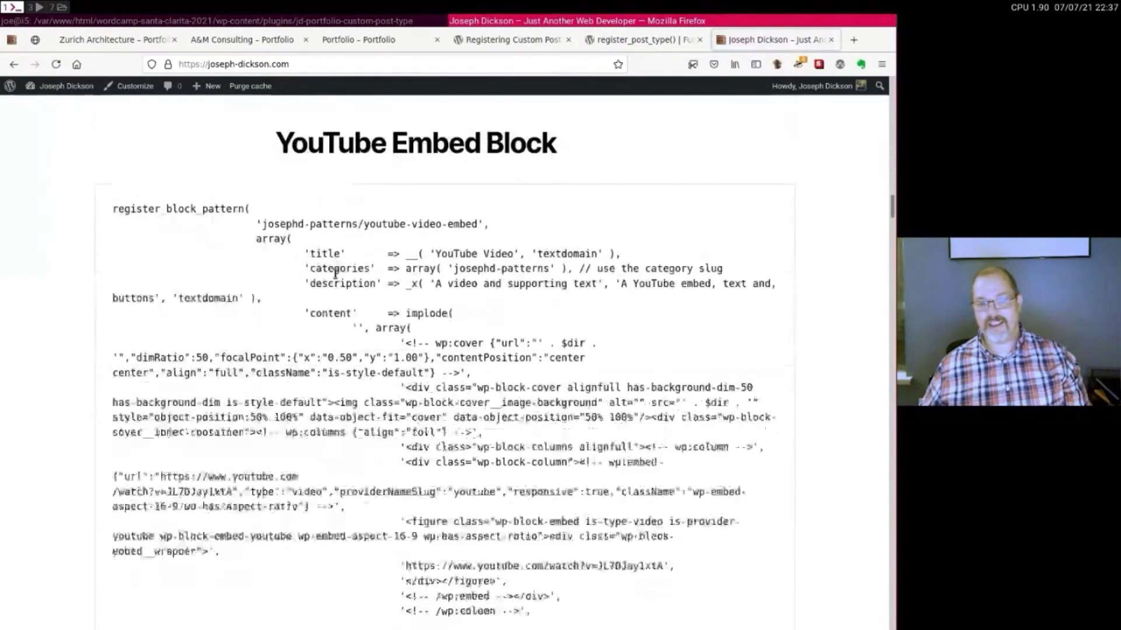
{"action": "scroll", "coordinate": [213, 195], "scroll_direction": "up", "scroll_amount": 5}
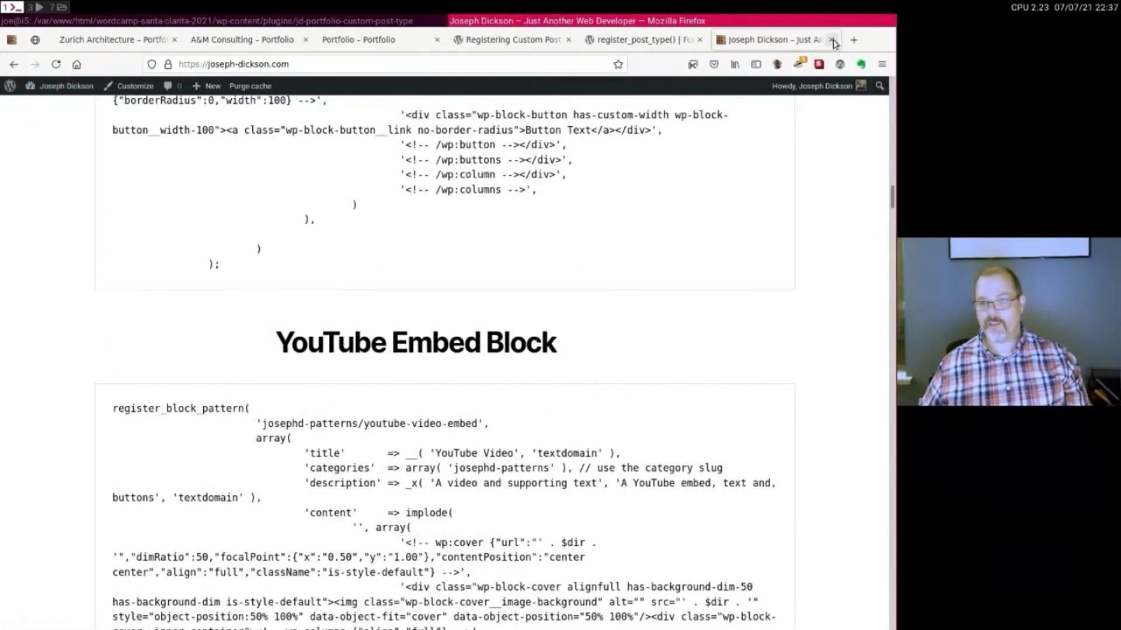
{"action": "key", "text": "alt+Left"}
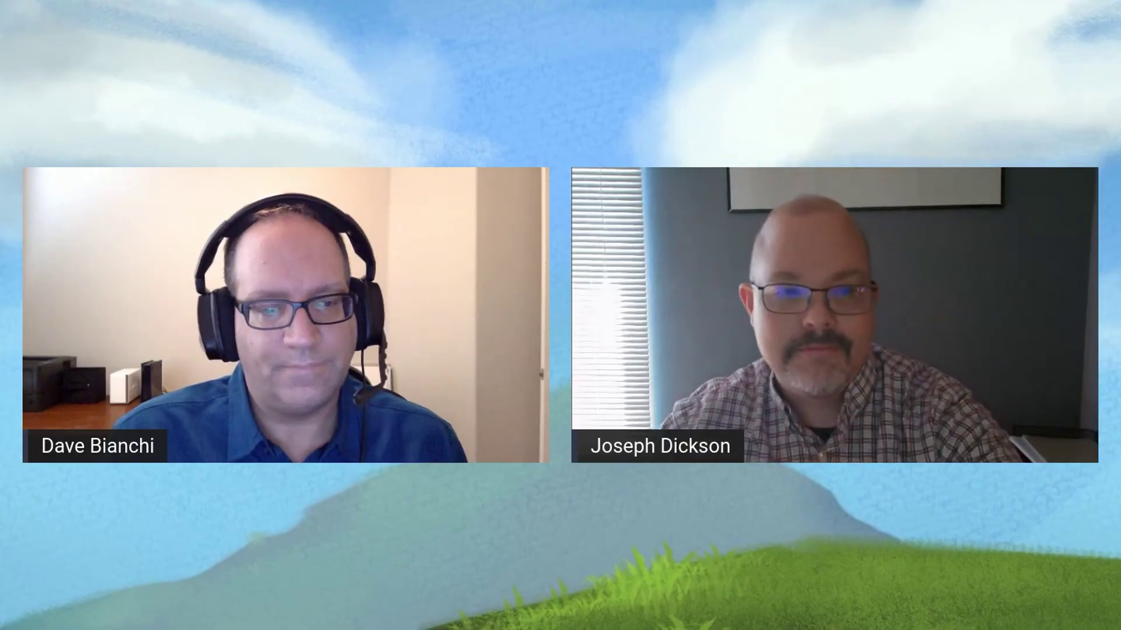